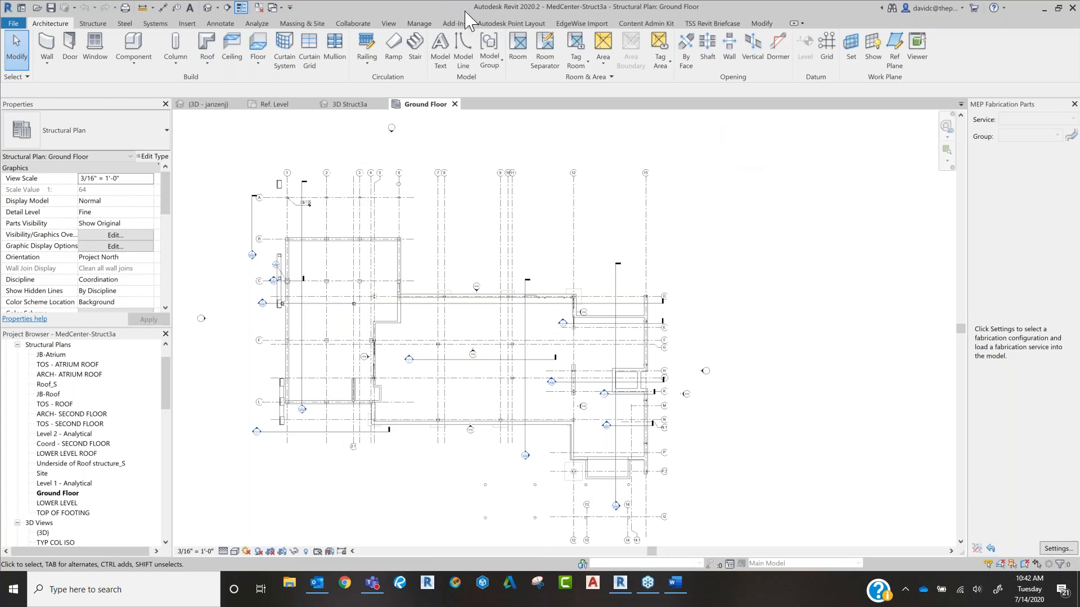
Step: Obtain a license for the Autodesk Point Layout add-in
click(518, 25)
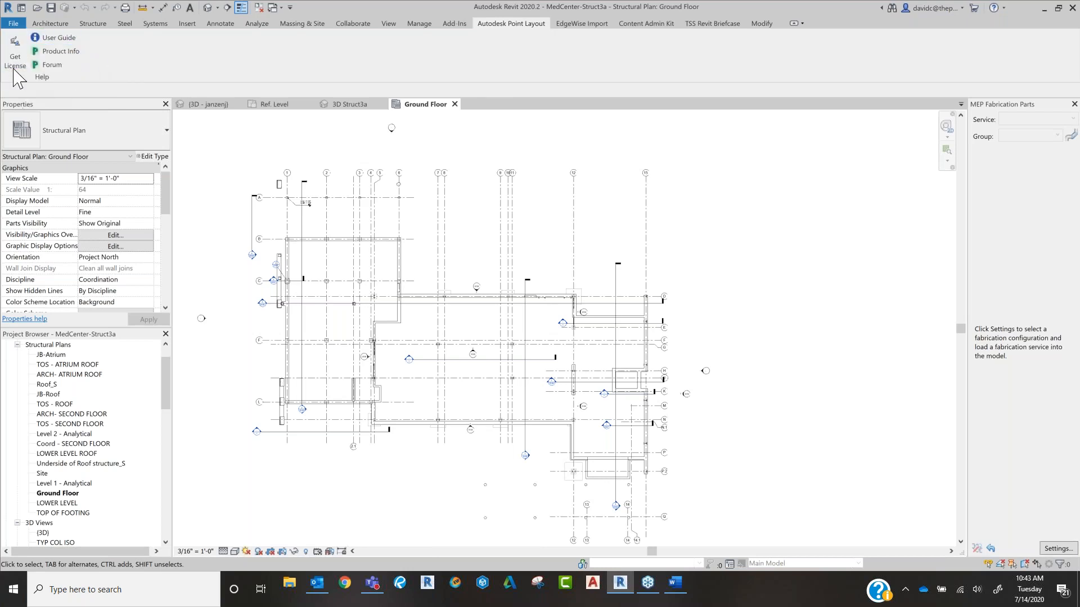
click(17, 62)
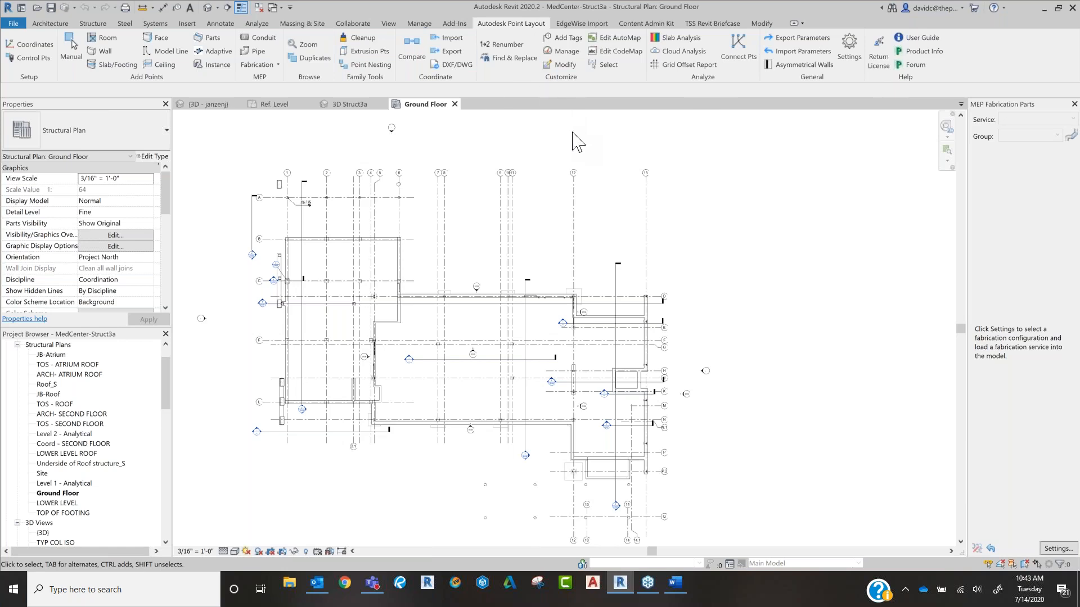
middle_drag(403, 153, 465, 143)
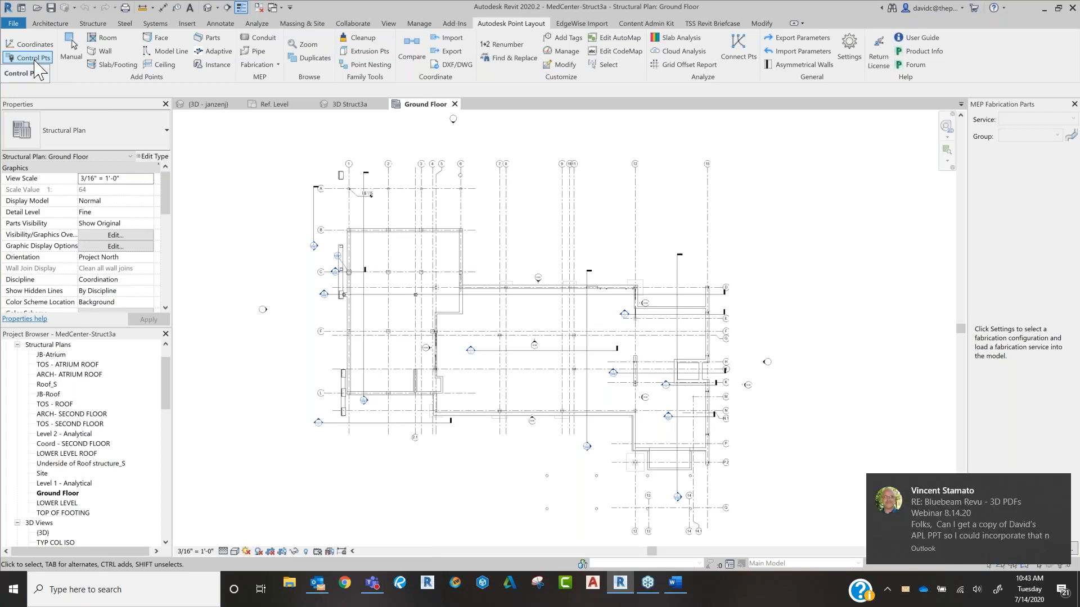
click(34, 59)
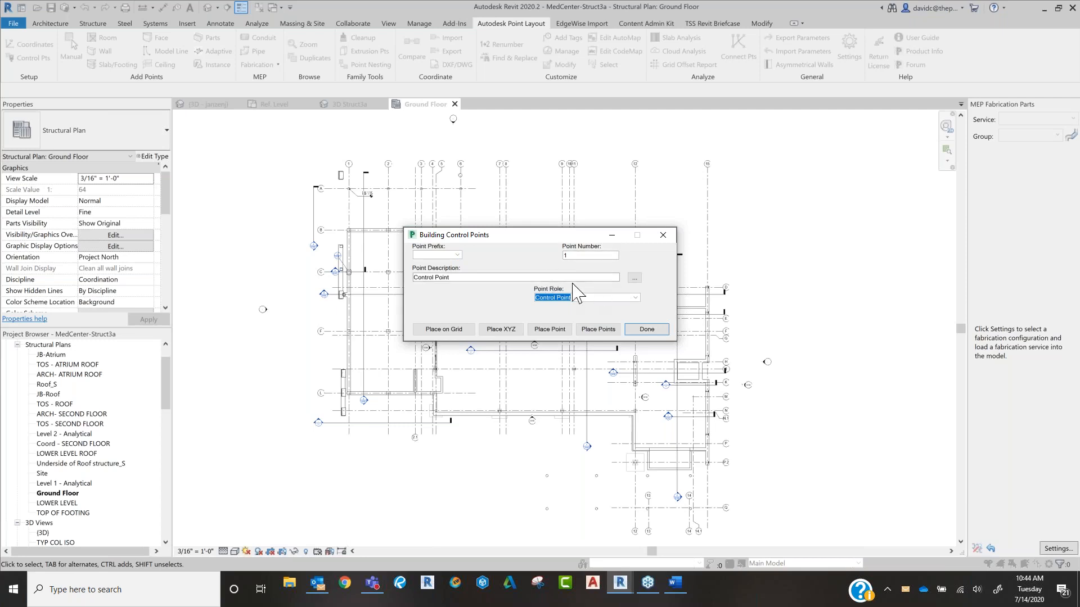
click(634, 298)
click(636, 298)
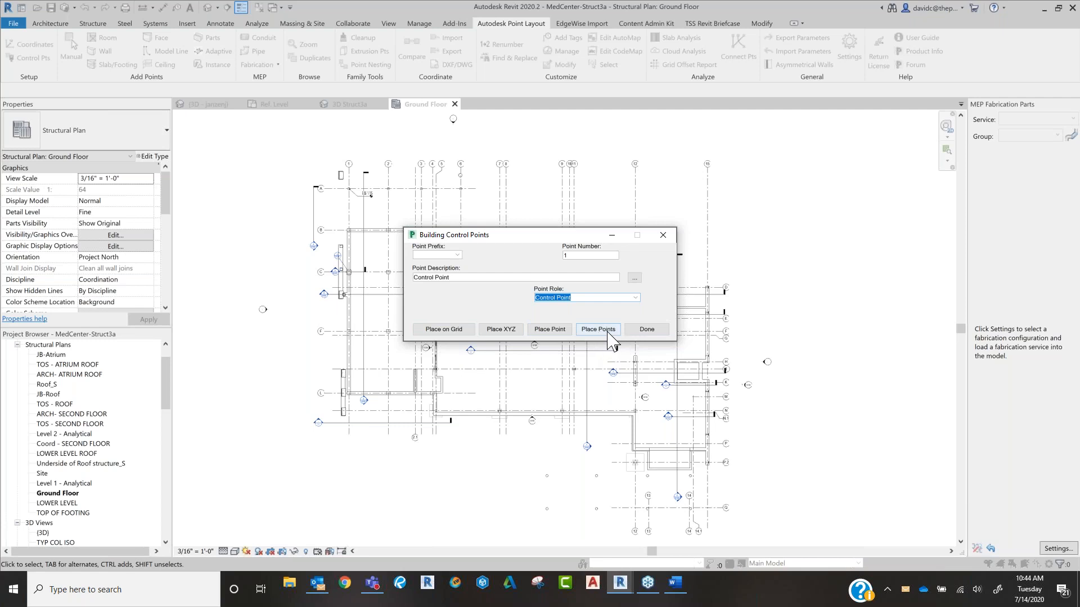
click(560, 332)
click(591, 307)
scroll(630, 287, up, 5)
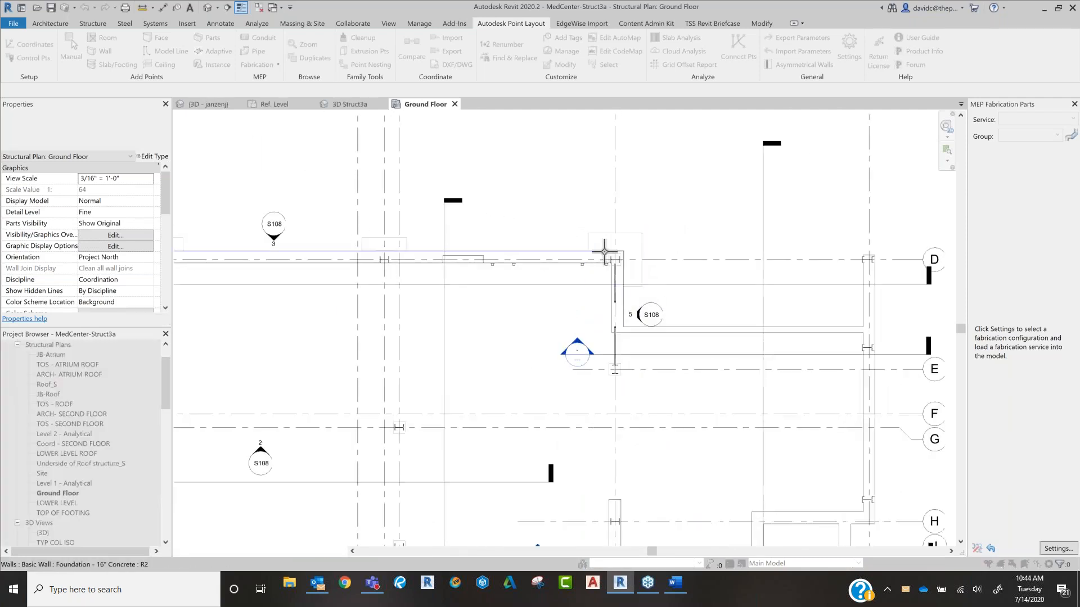
scroll(616, 258, up, 3)
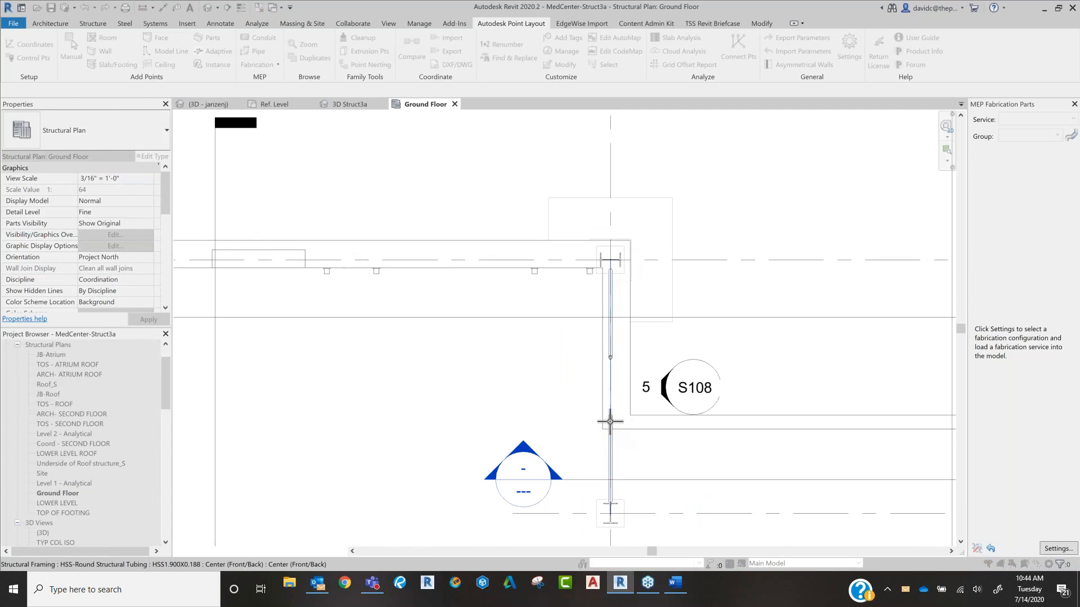
scroll(610, 424, down, 3)
scroll(610, 456, down, 3)
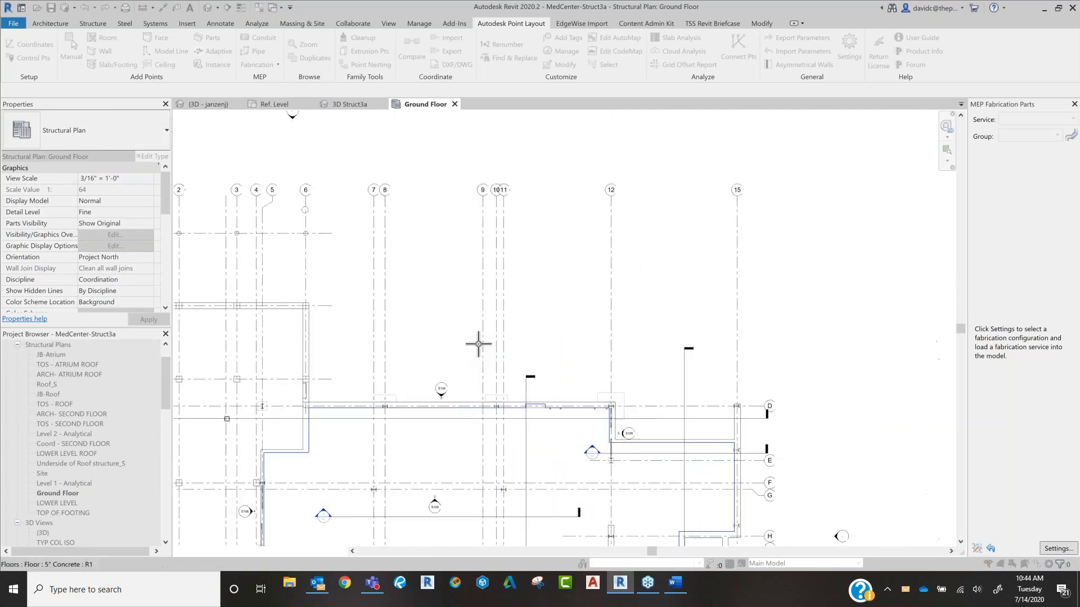
middle_drag(484, 416, 661, 335)
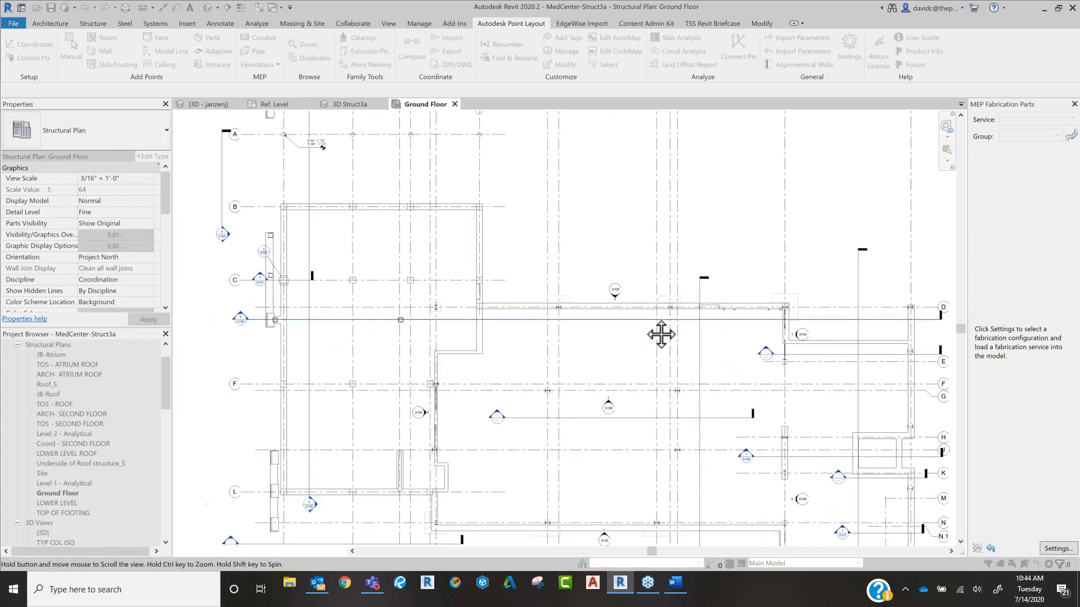
scroll(621, 320, up, 1)
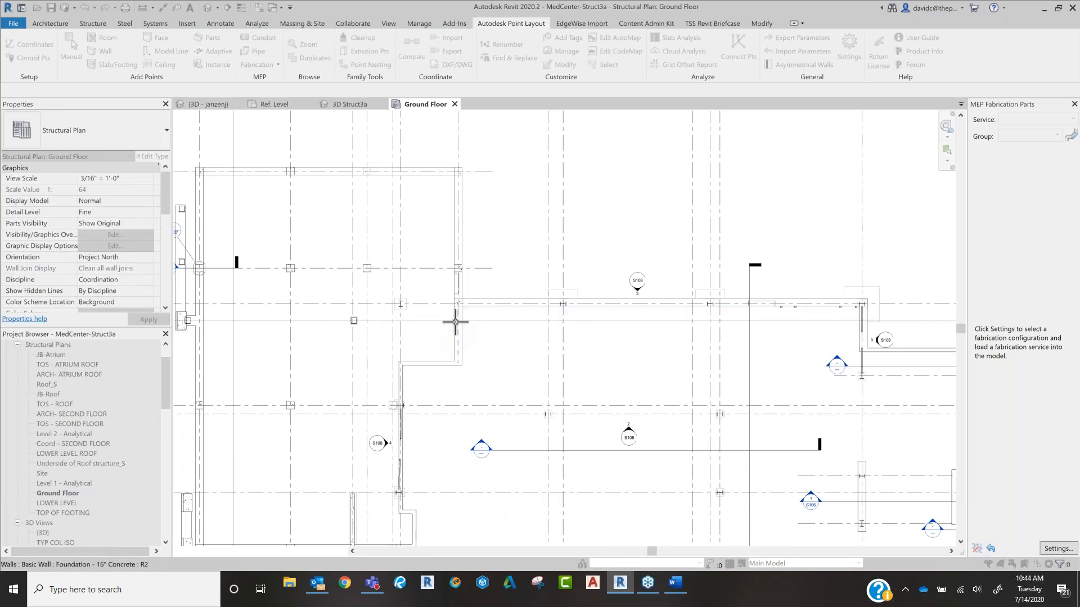
key(Escape)
key(Escape)
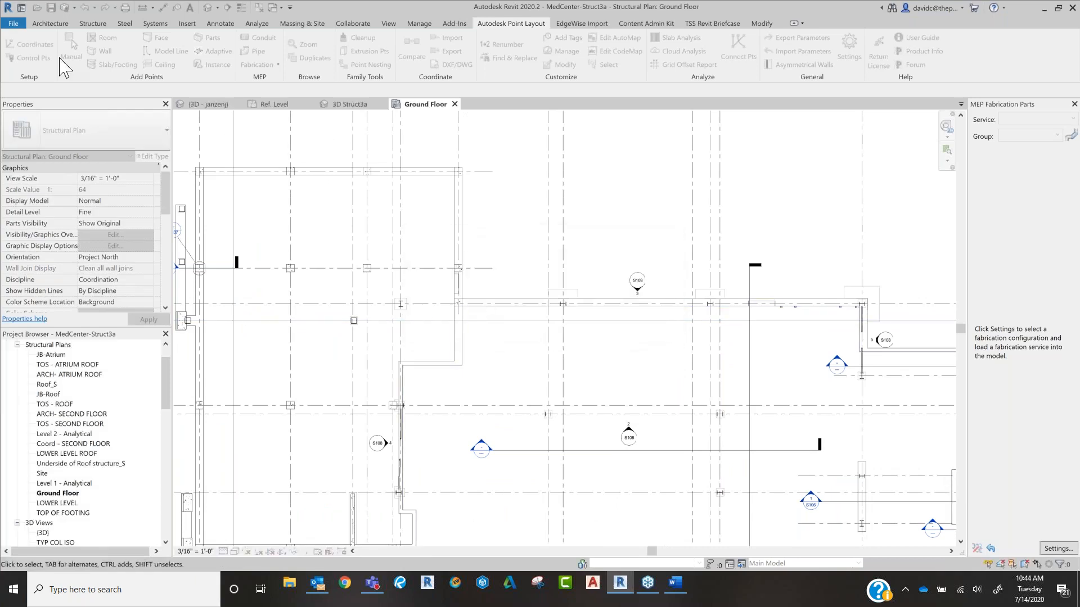
Step: Place building control points on all grid intersections of the plan, appending grid line names to descriptions and using grid elevations
click(31, 57)
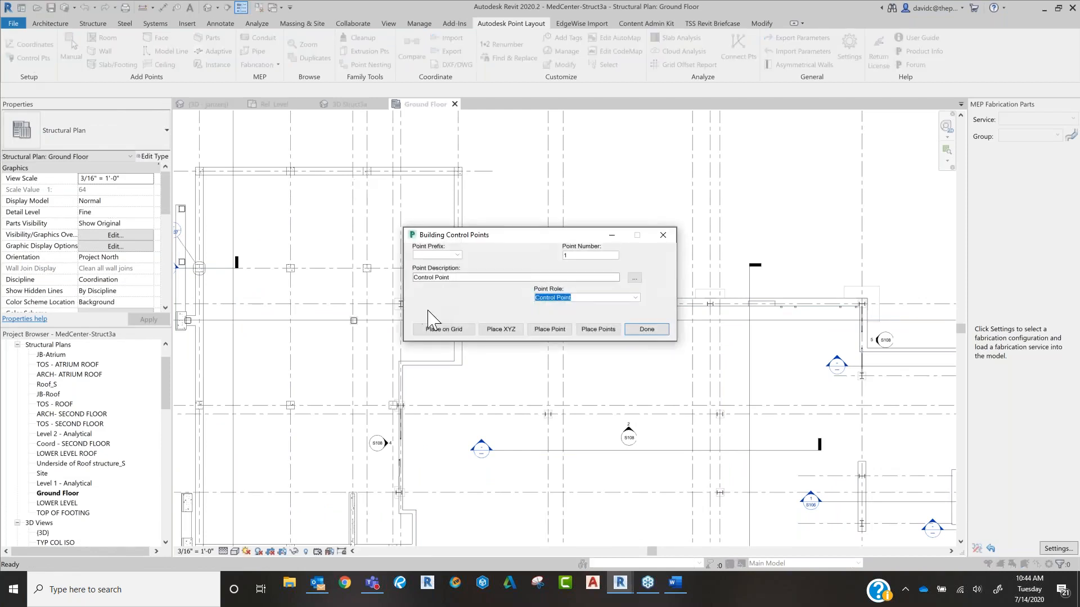
click(447, 330)
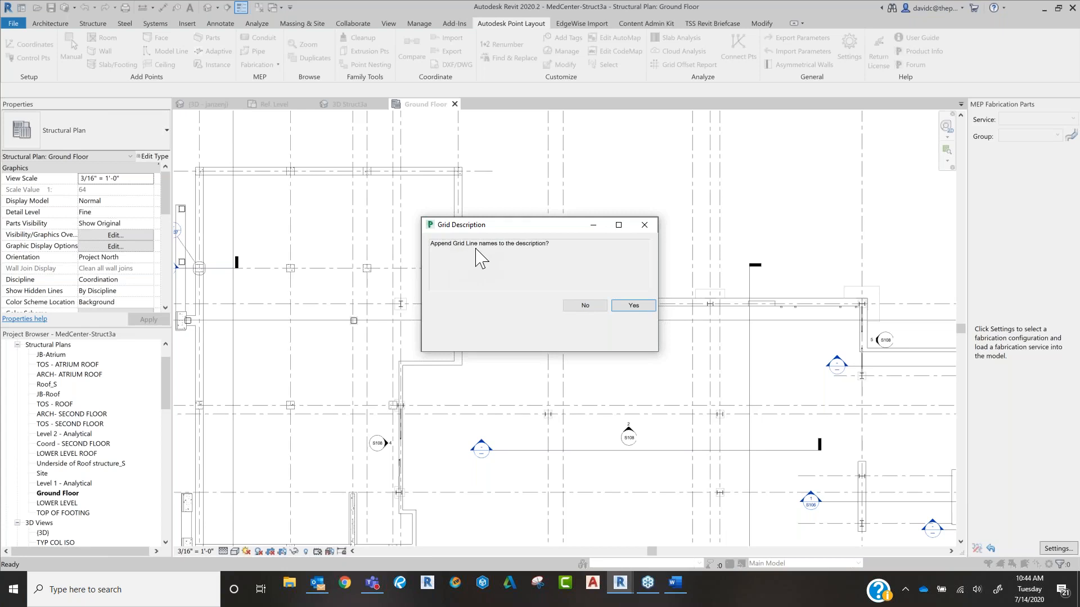
click(633, 306)
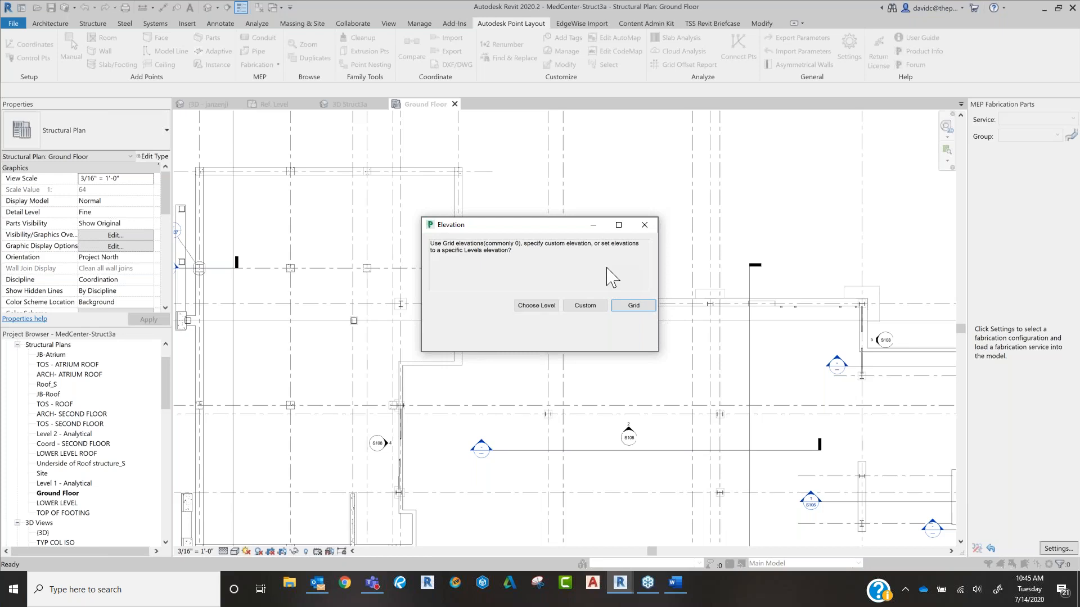
click(634, 307)
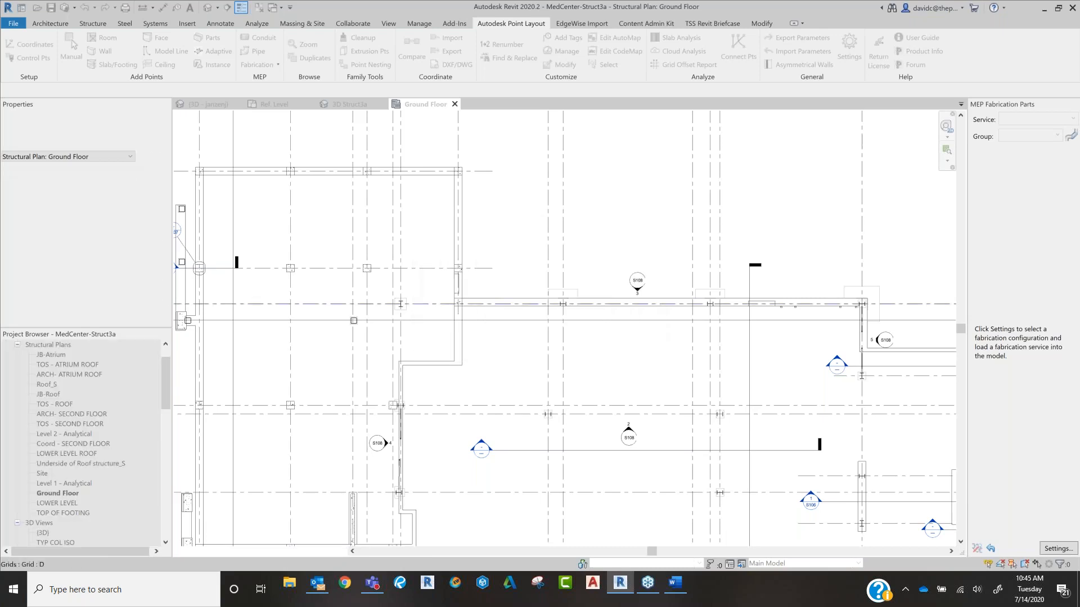
scroll(627, 309, down, 2)
scroll(622, 319, down, 1)
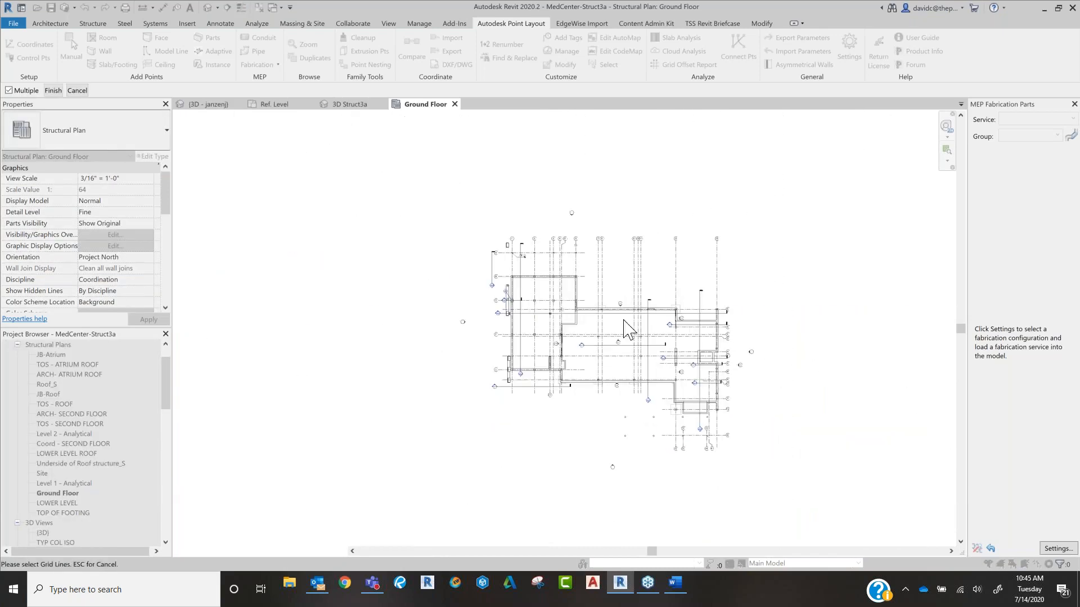
drag(761, 246, 457, 471)
click(53, 90)
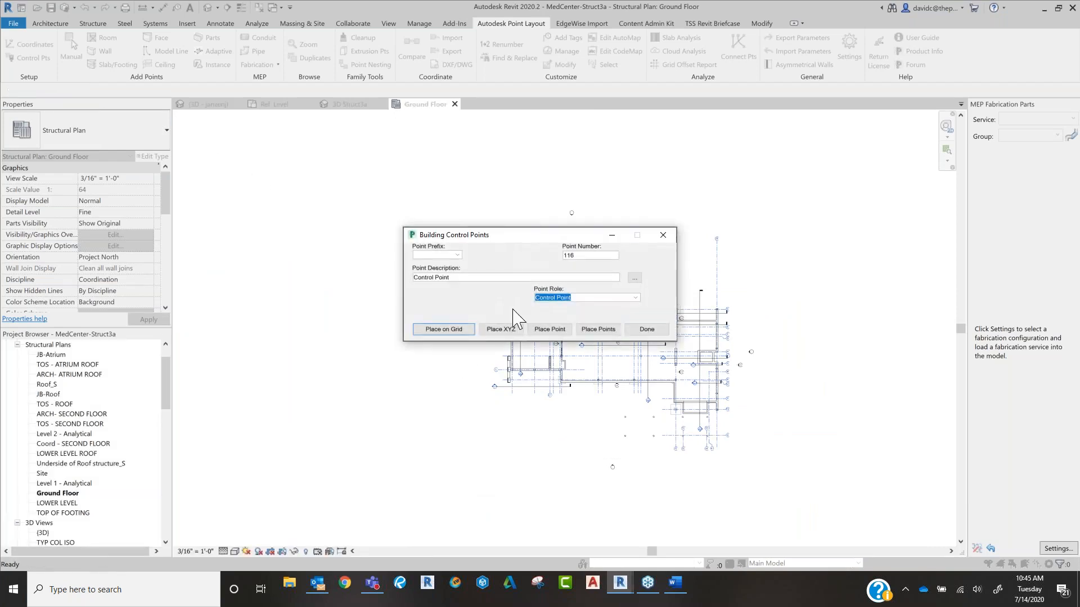
click(659, 331)
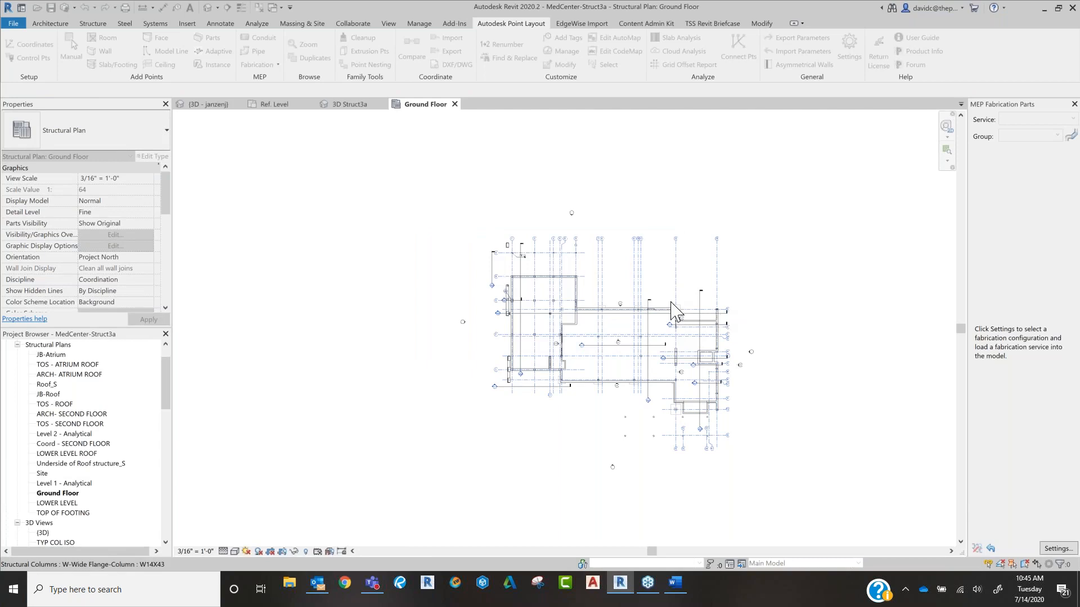
Step: Examine the grid intersections across the ground floor plan for the placed control points
scroll(600, 331, up, 5)
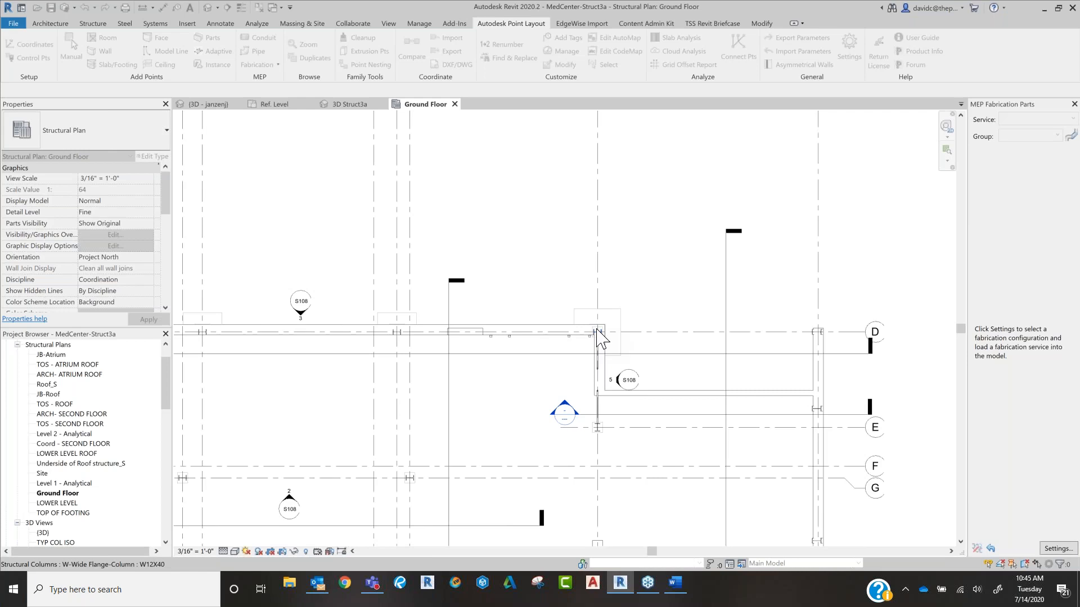
scroll(599, 336, up, 2)
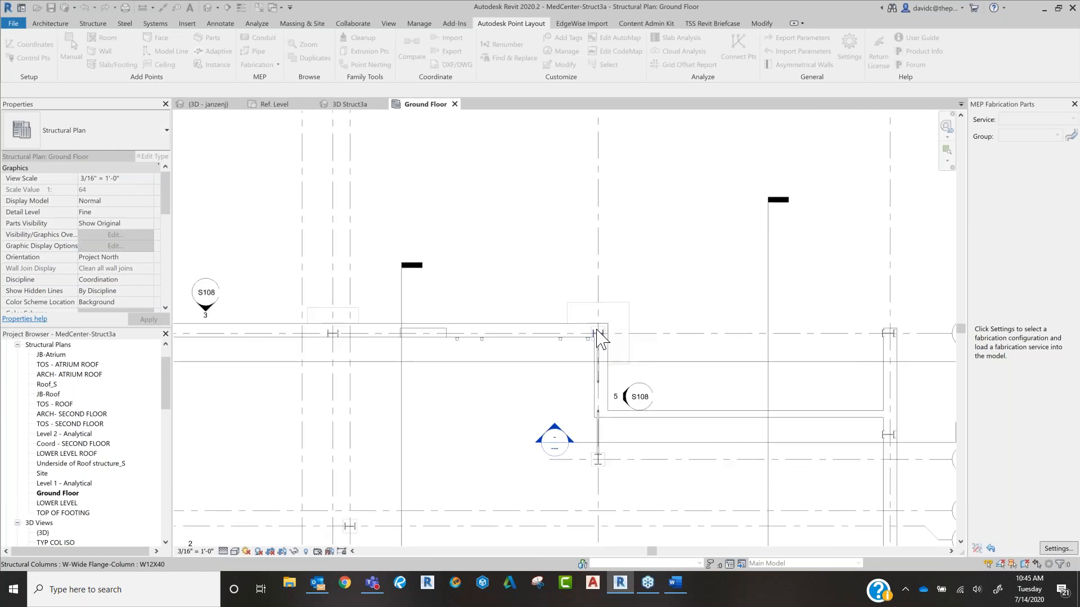
scroll(599, 337, down, 3)
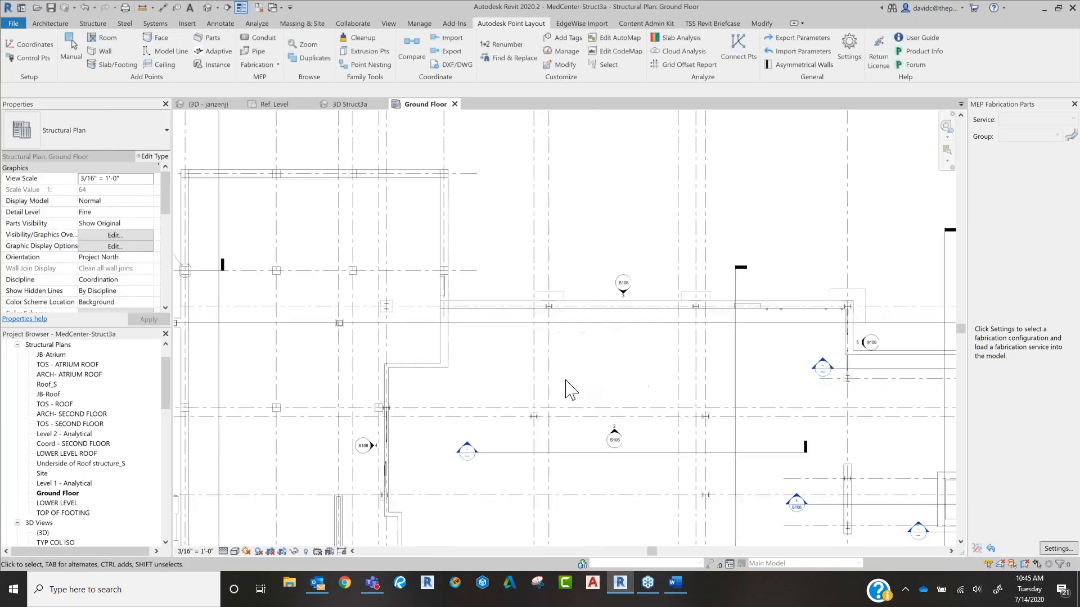
scroll(671, 364, up, 5)
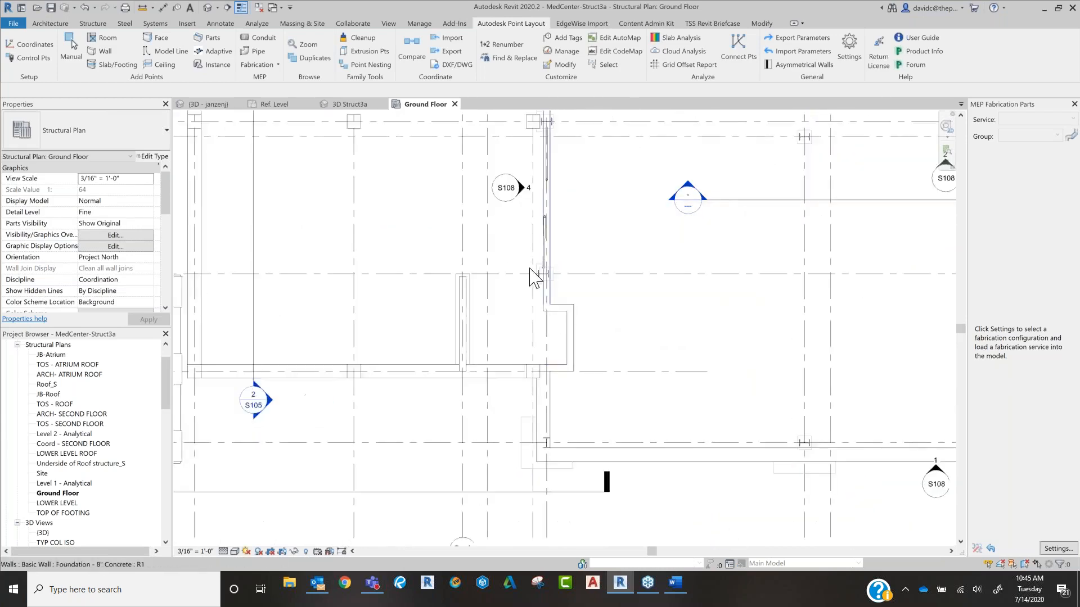
scroll(536, 277, up, 1)
scroll(544, 294, up, 4)
scroll(475, 270, down, 6)
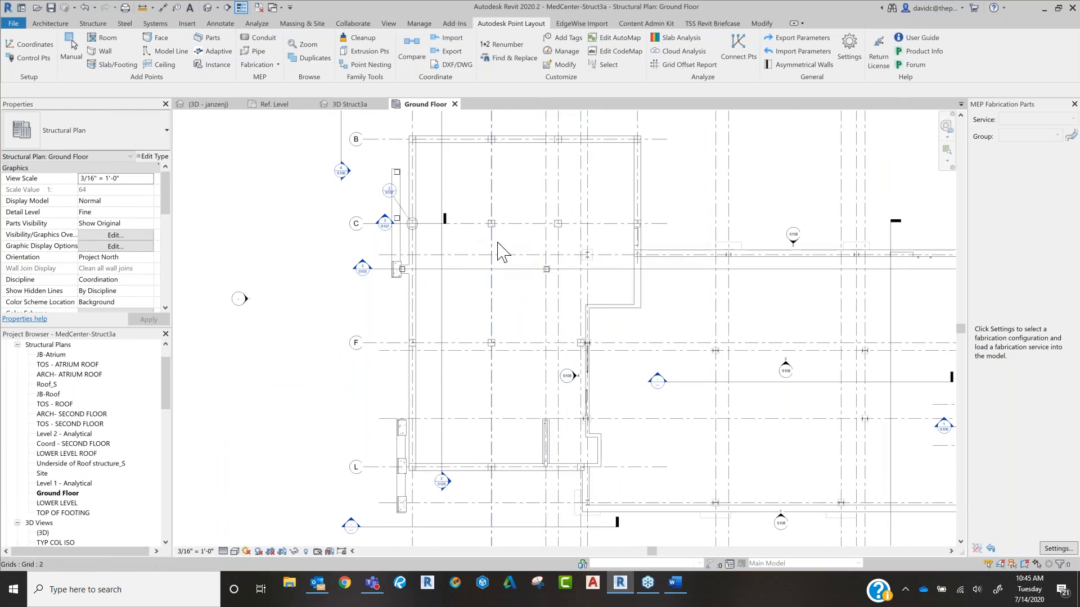
Step: Check the Generic Models category in the Ground Floor plan's visibility/graphic overrides
key(v)
key(g)
scroll(306, 227, down, 2)
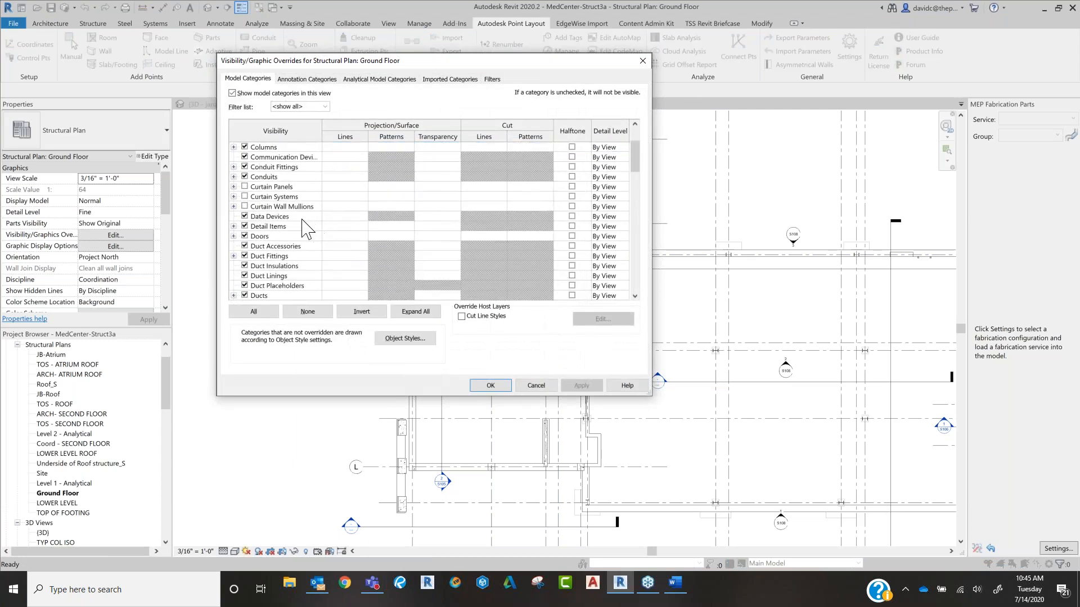
scroll(307, 228, down, 5)
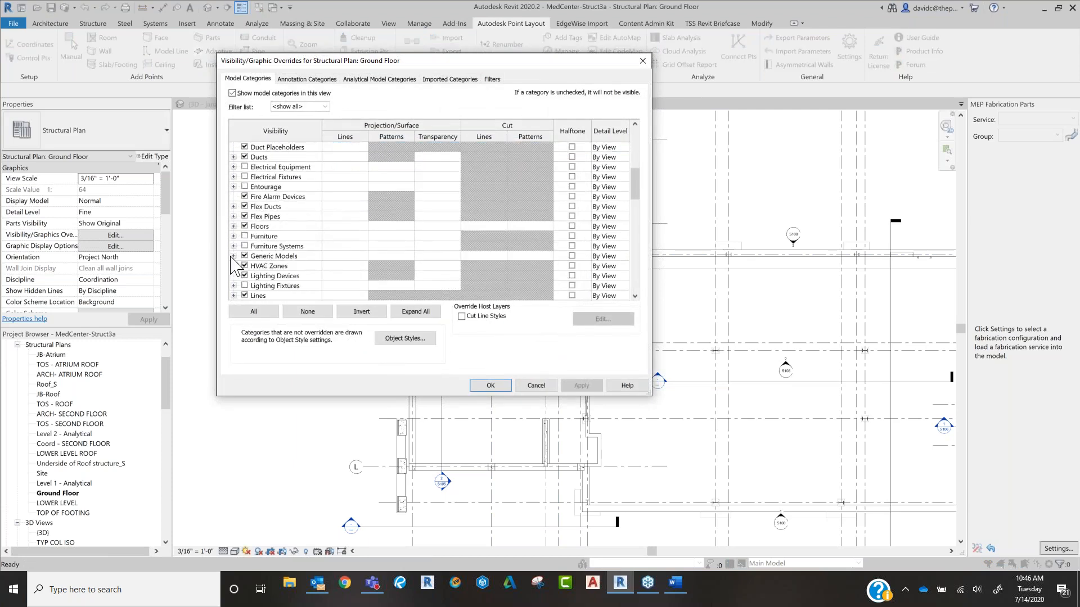
click(233, 256)
click(491, 386)
Step: Set up wall family points for the ground floor with start number 100
scroll(655, 331, down, 1)
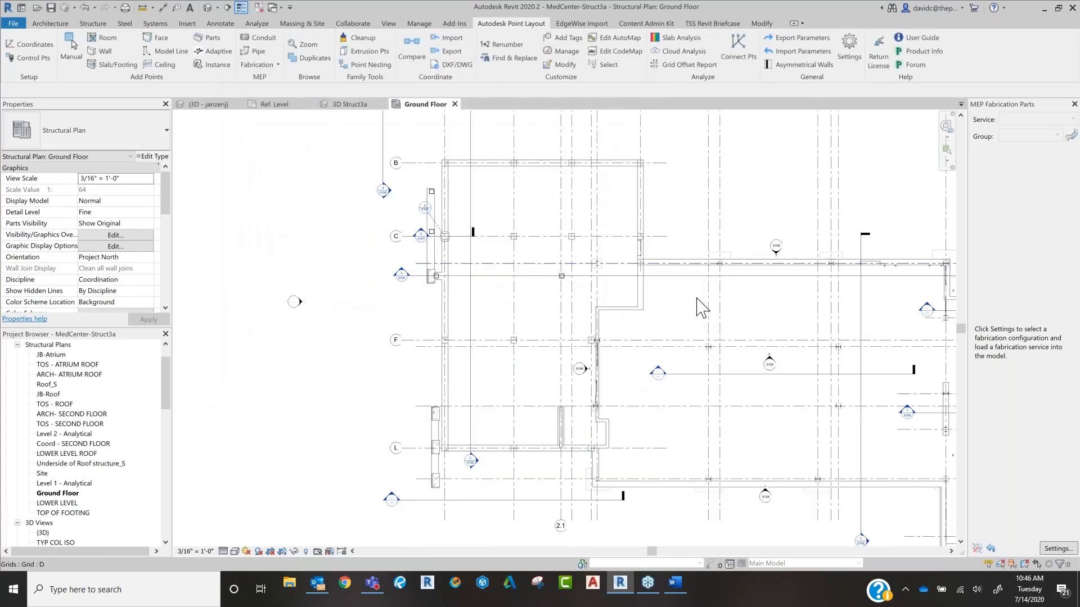
middle_drag(773, 315, 681, 279)
scroll(681, 278, down, 1)
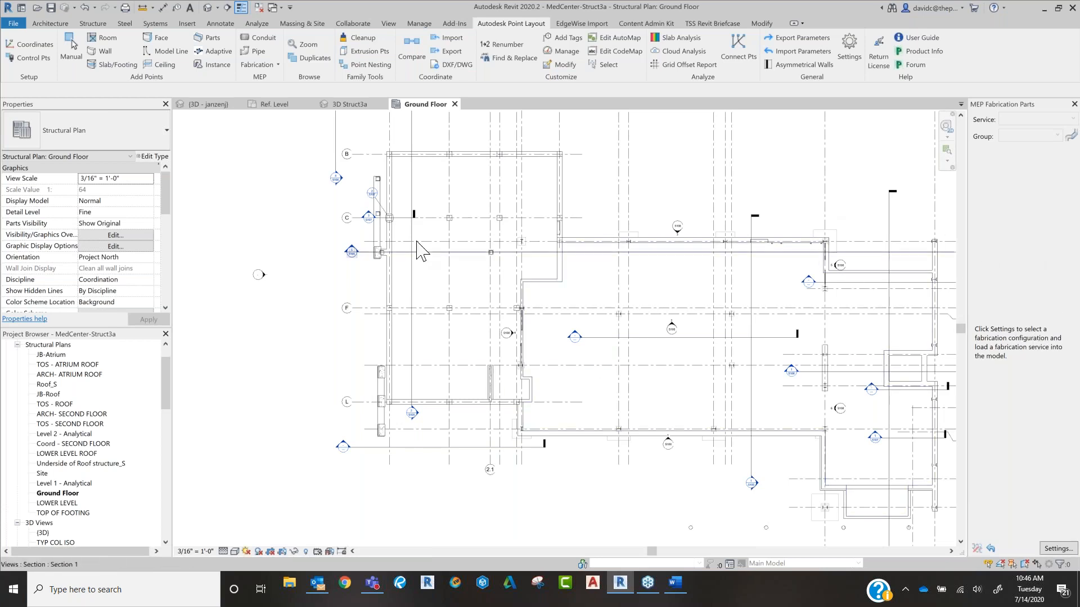
click(103, 52)
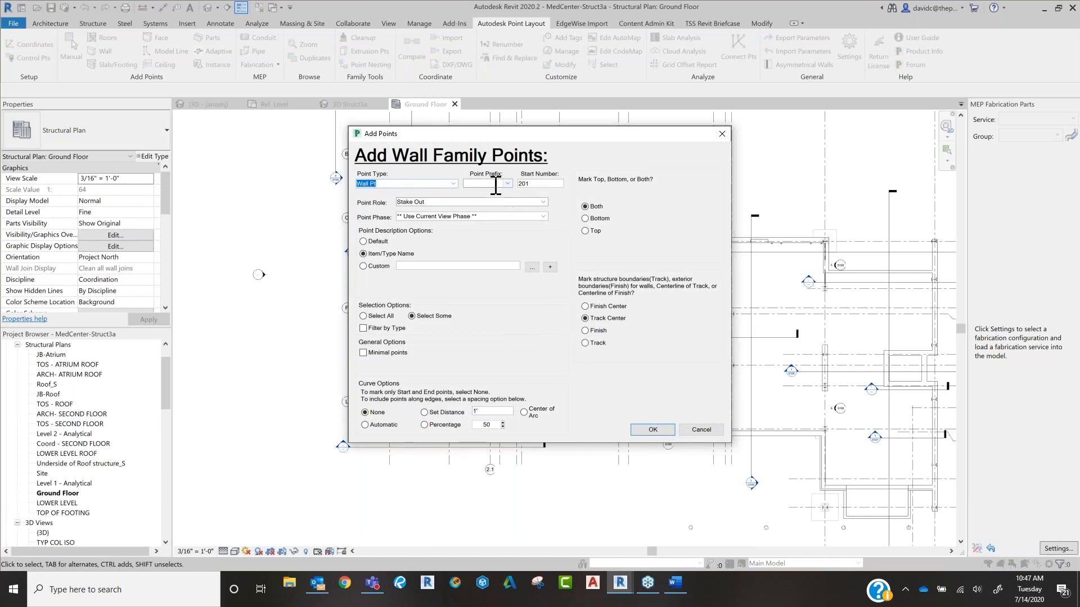
double_click(537, 183)
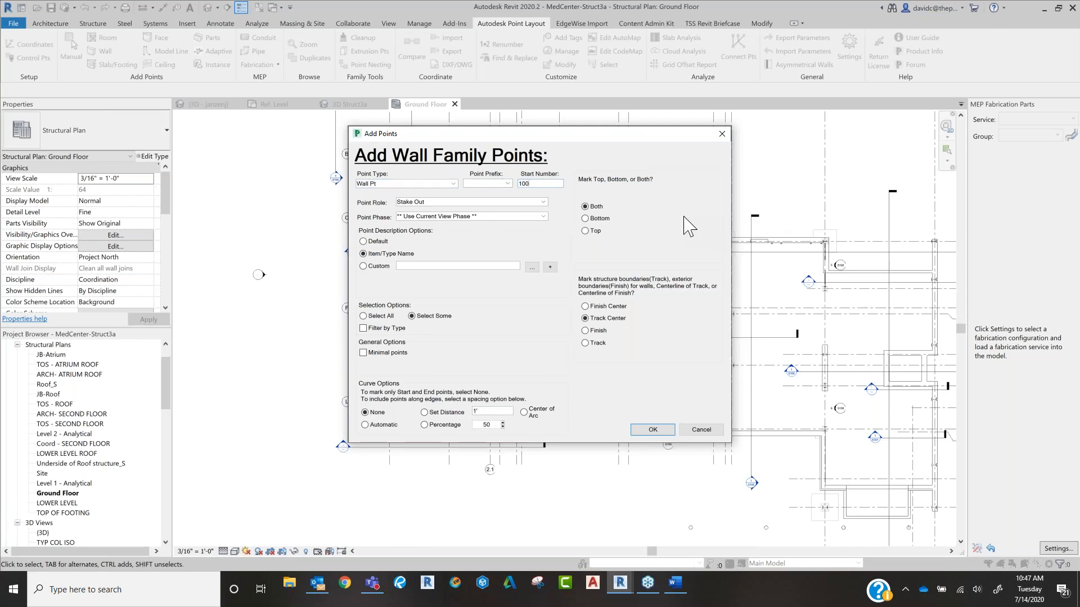
Step: Review the point role and point phase choices, keeping Stake Out and Use Current View Phase
click(543, 203)
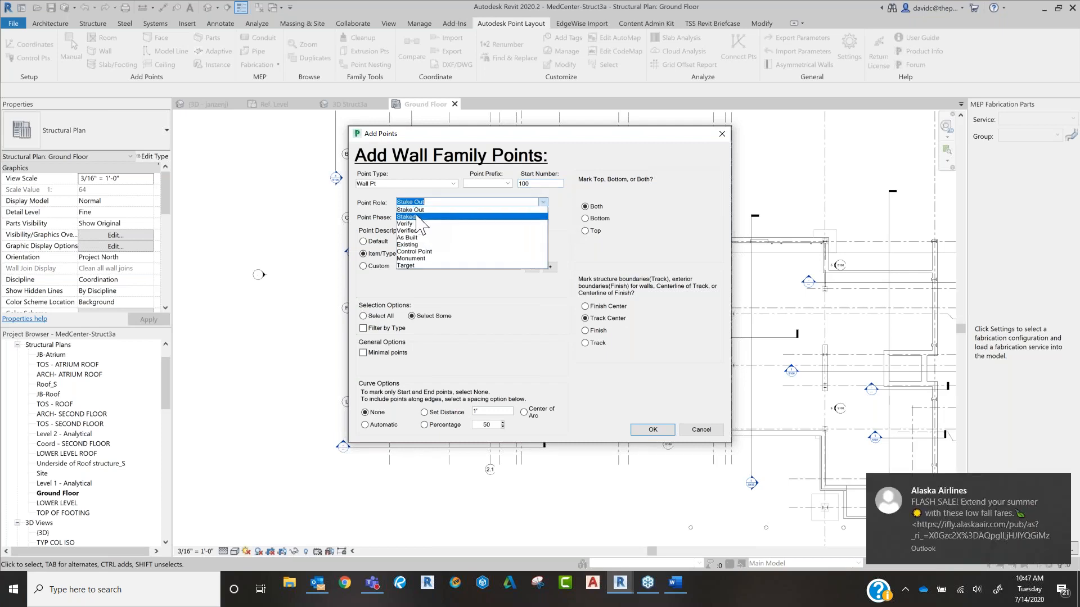
click(575, 192)
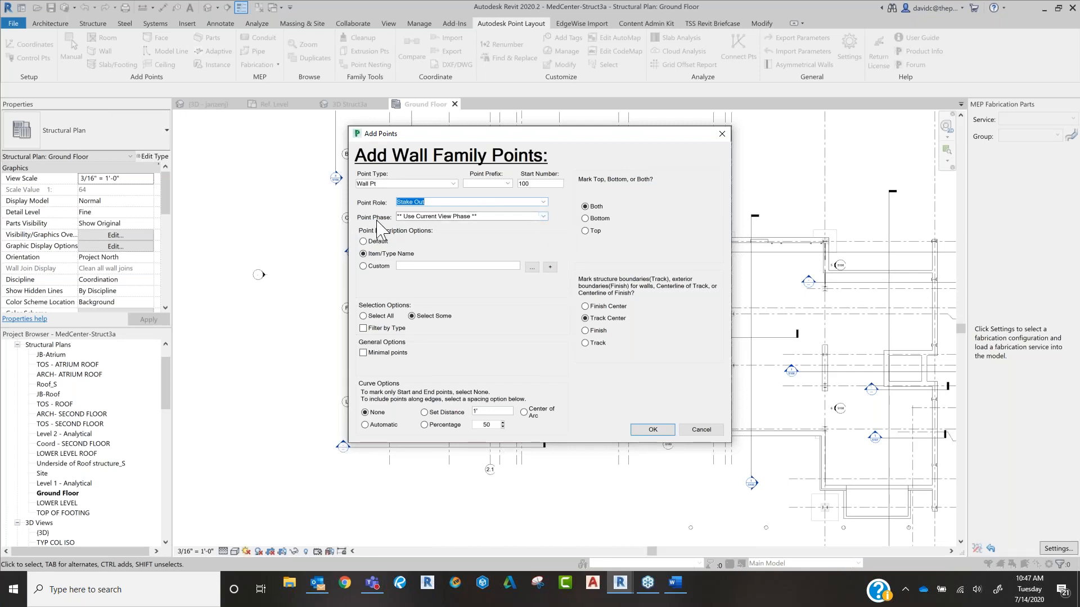
click(540, 217)
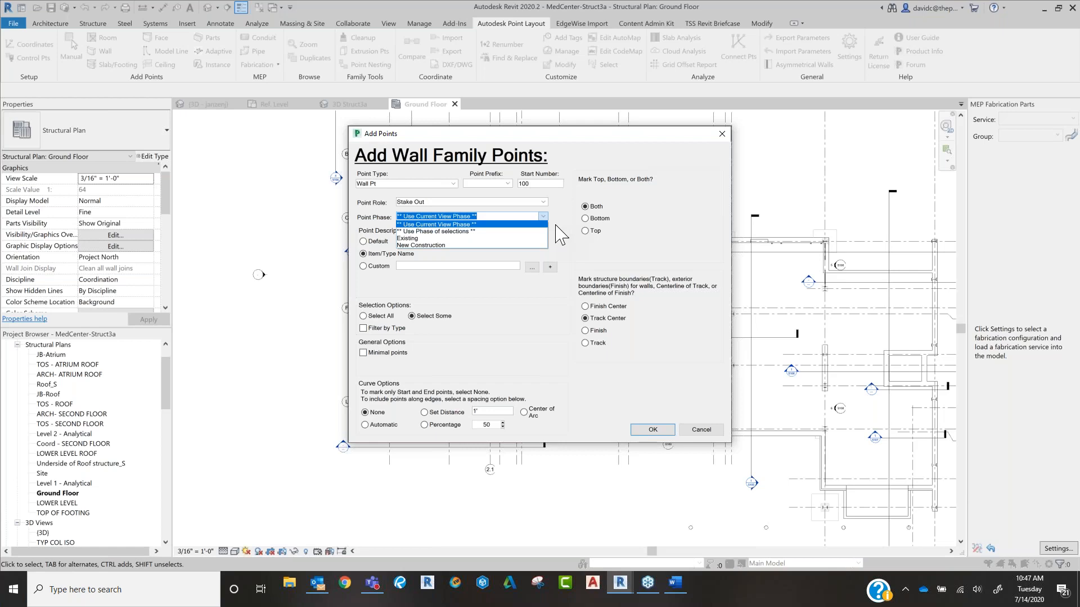
click(581, 256)
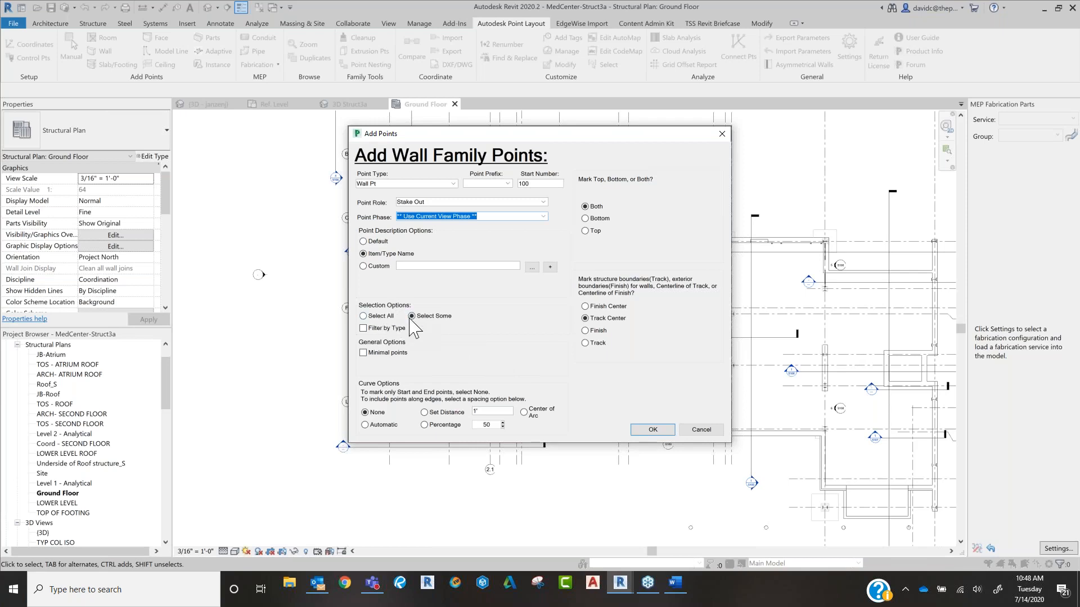
Step: Filter the wall points by type, including the 16", 8", 16" w/Brick Ledge and 20" foundation concrete types plus Concrete 8"
click(364, 330)
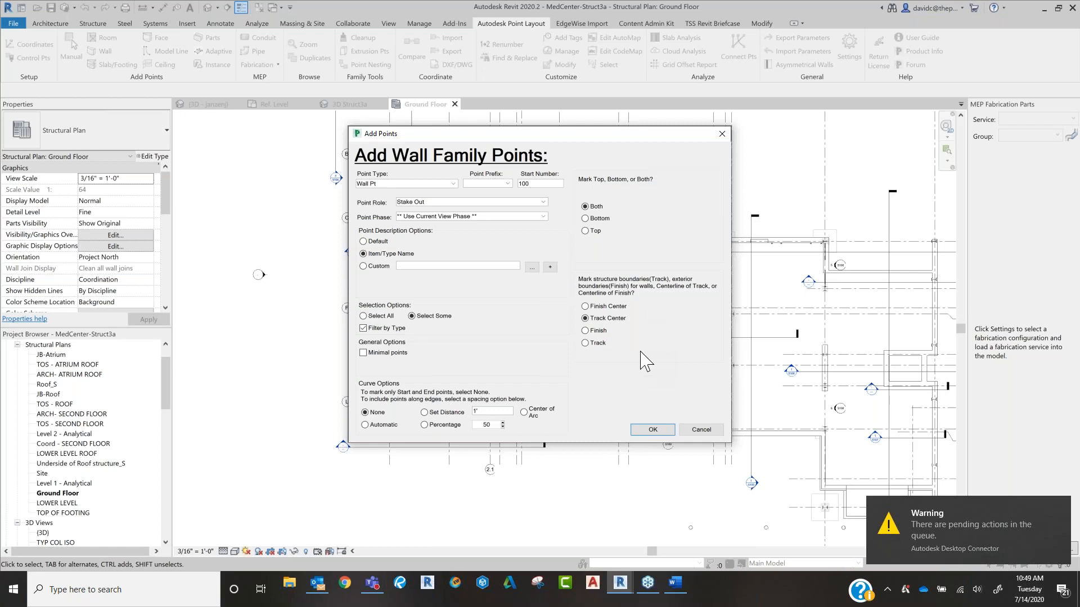
click(652, 430)
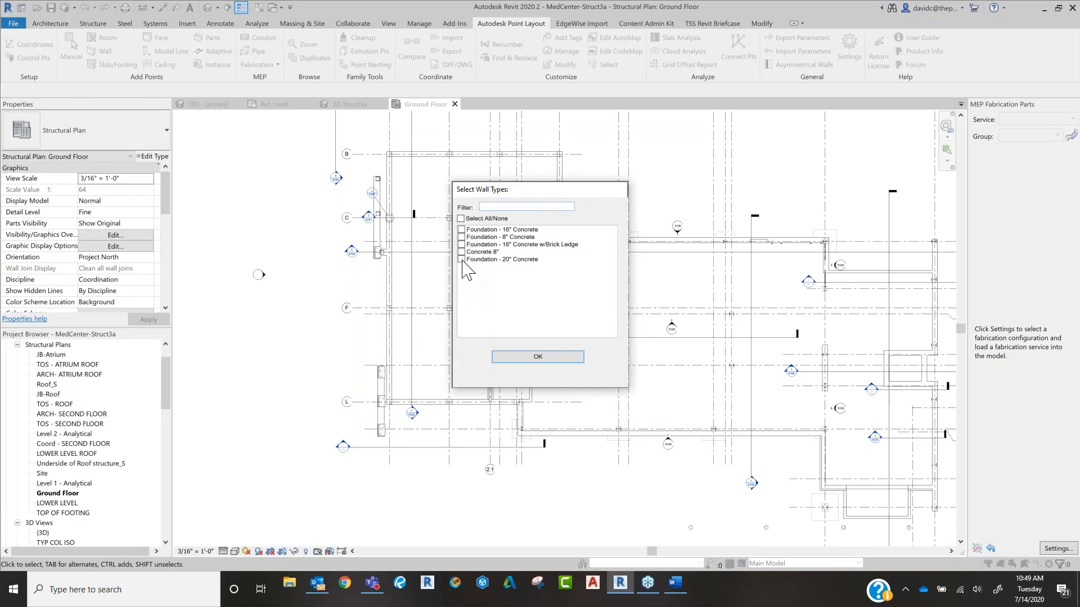
click(461, 229)
click(461, 236)
click(461, 244)
click(461, 252)
click(461, 259)
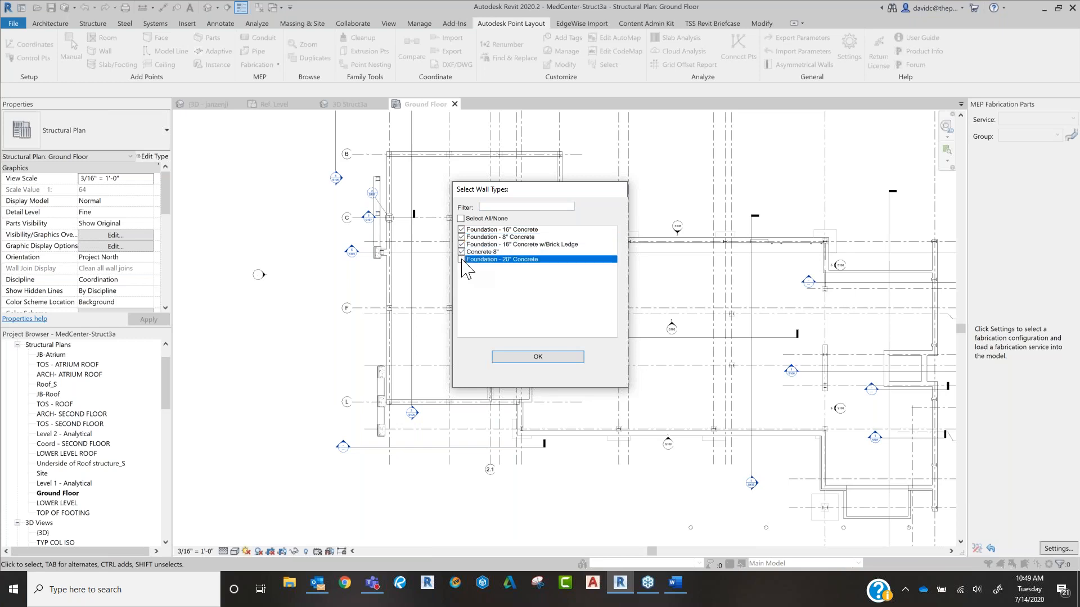
click(543, 357)
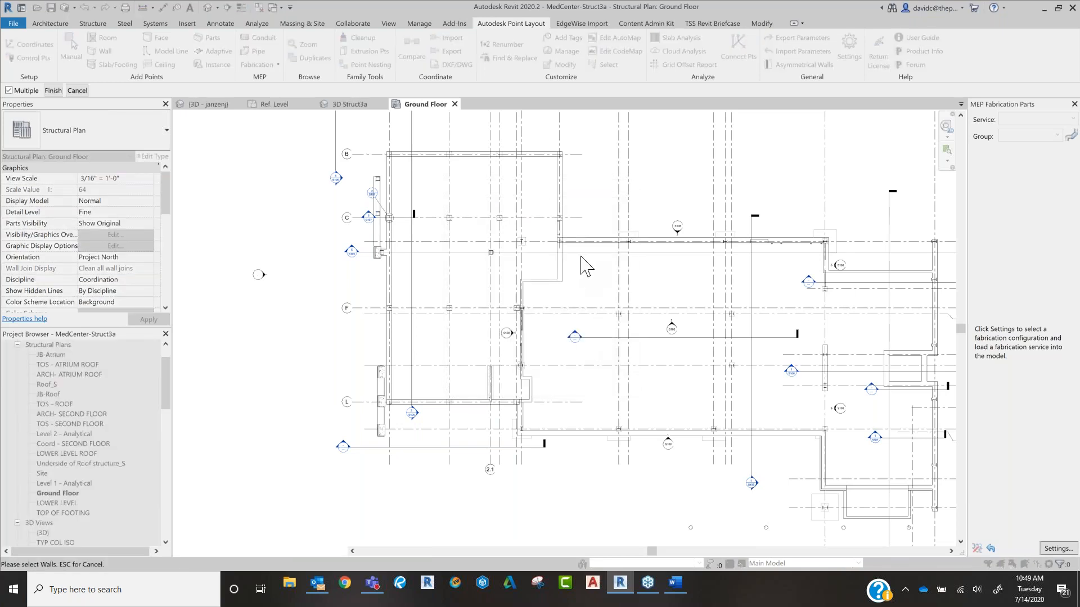
Step: Select all walls of the filtered types across the ground floor plan and place their layout points
scroll(580, 257, up, 1)
middle_drag(867, 290, 603, 309)
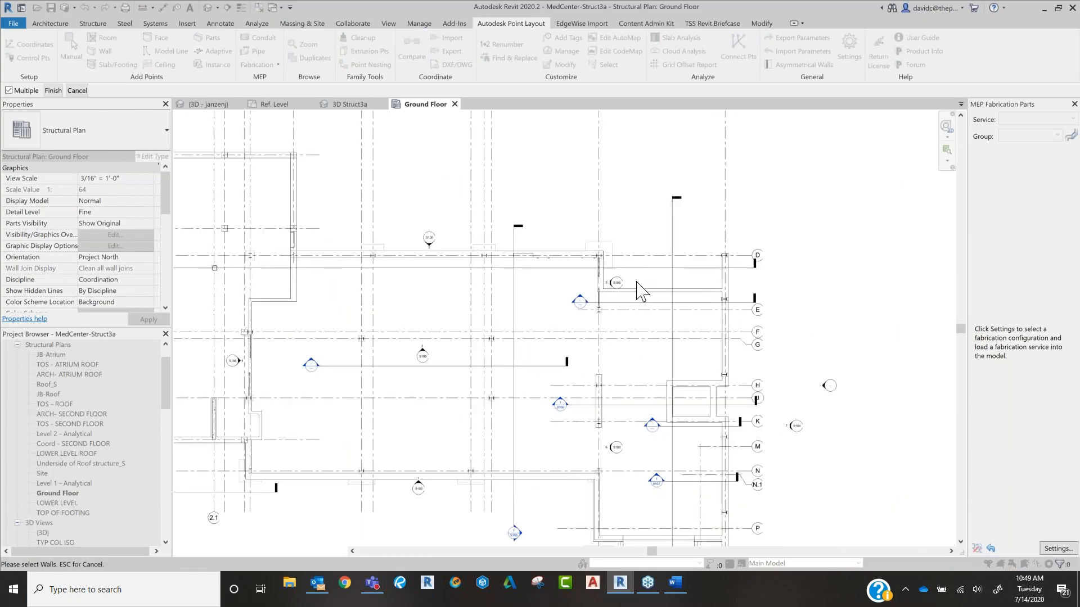
scroll(717, 289, up, 3)
scroll(718, 289, up, 3)
scroll(717, 289, down, 5)
scroll(720, 284, down, 6)
drag(706, 247, 470, 370)
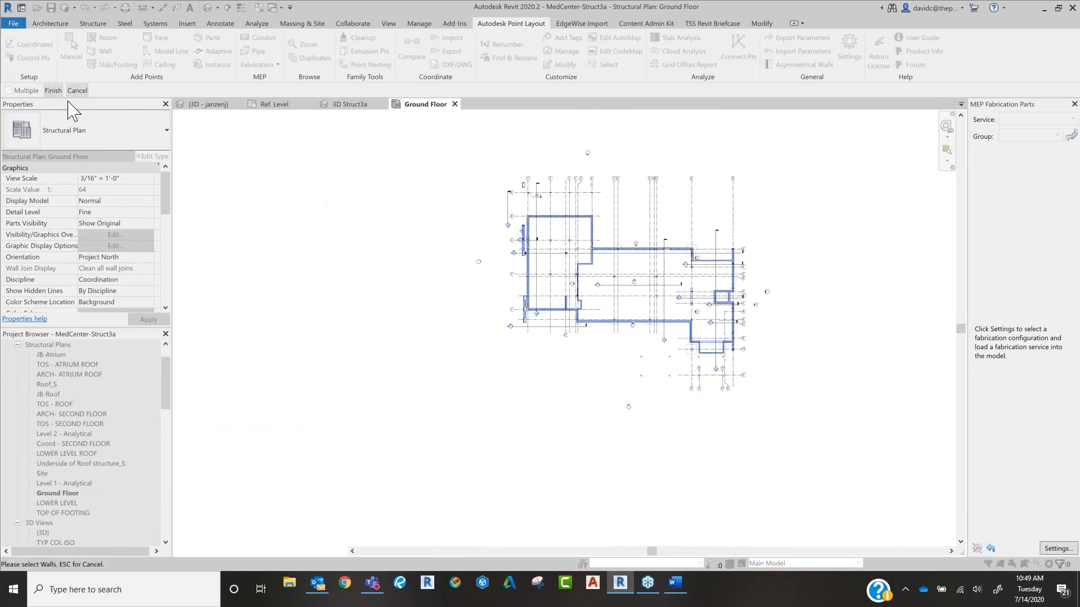
click(53, 91)
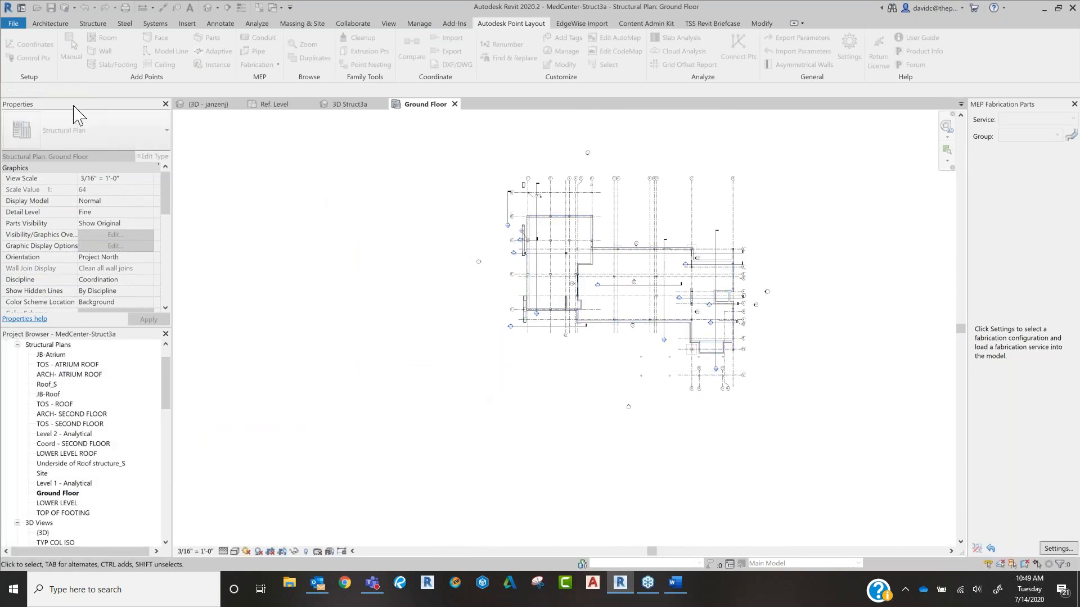
Step: Examine the placed wall points at the wall corners near elevation marker 5/S108, including the properties of the upper corner point
scroll(675, 293, up, 4)
scroll(721, 253, up, 10)
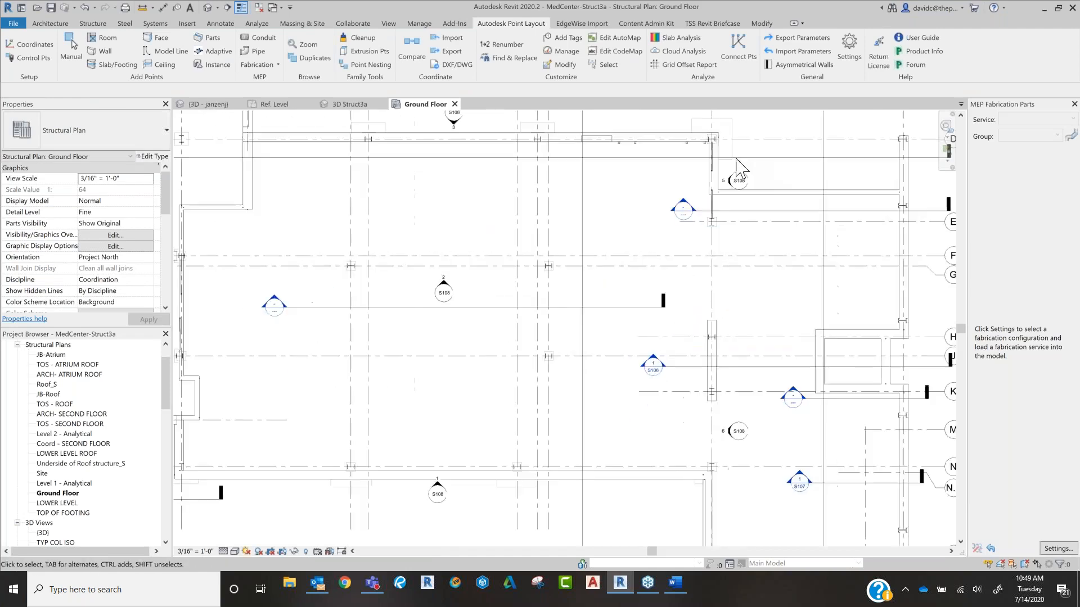
scroll(650, 341, up, 3)
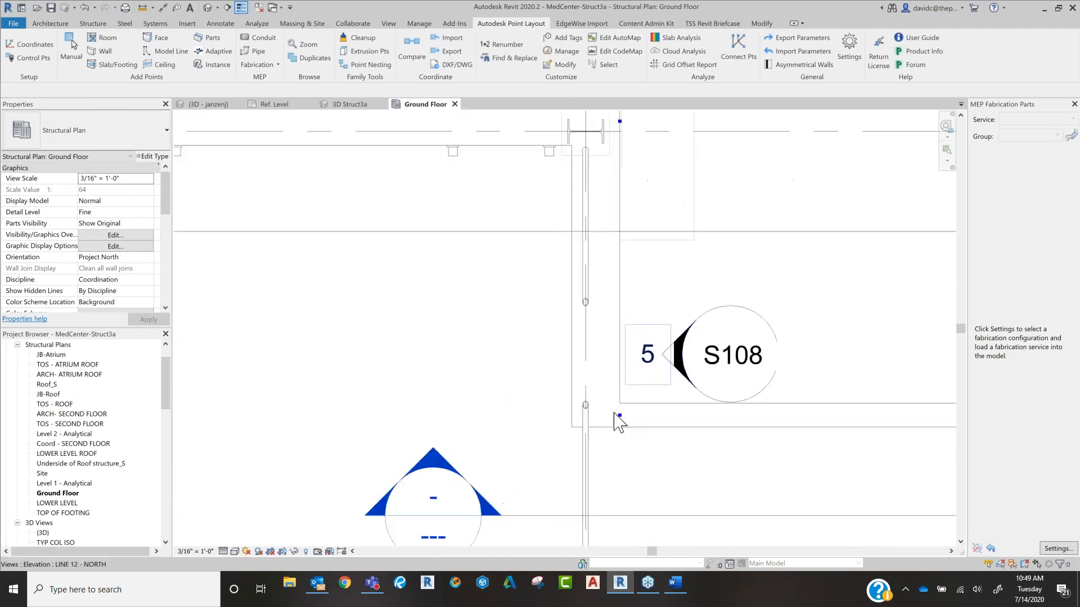
scroll(620, 438, up, 5)
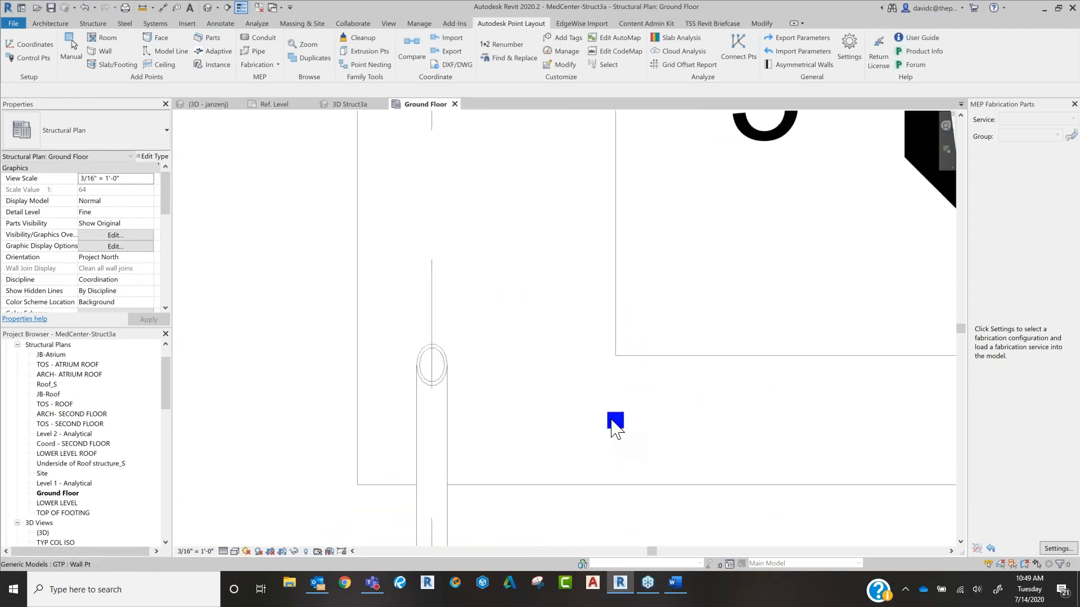
scroll(626, 392, down, 4)
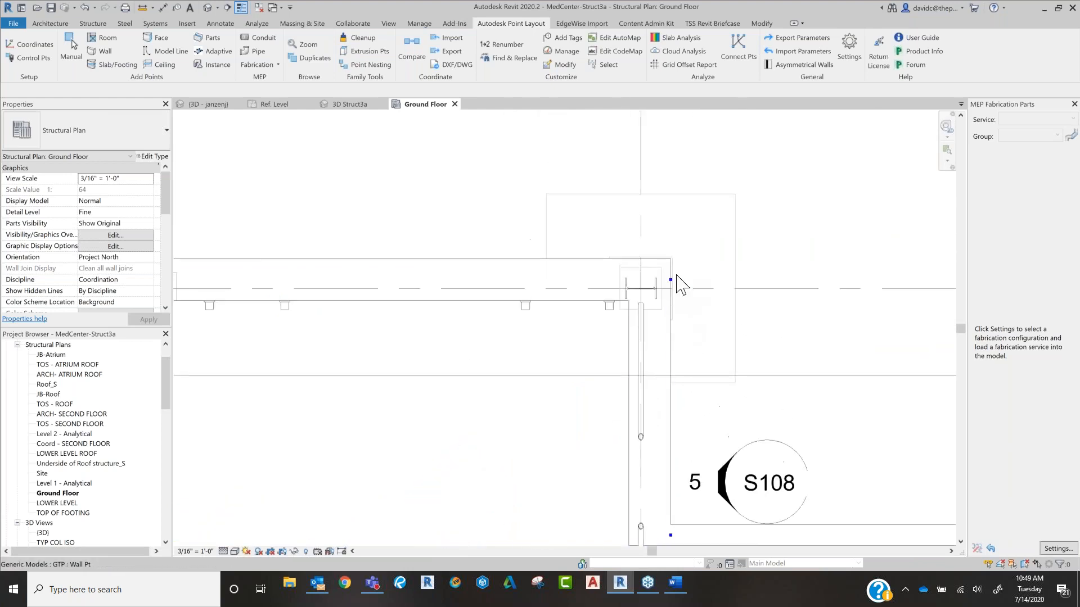
scroll(694, 275, up, 4)
scroll(696, 295, up, 2)
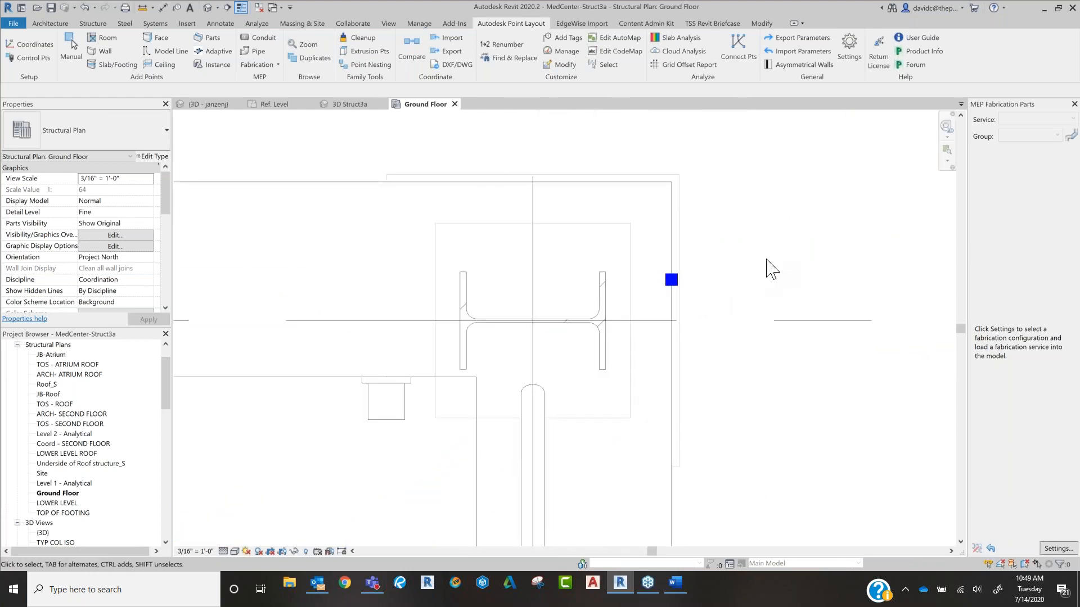
click(672, 281)
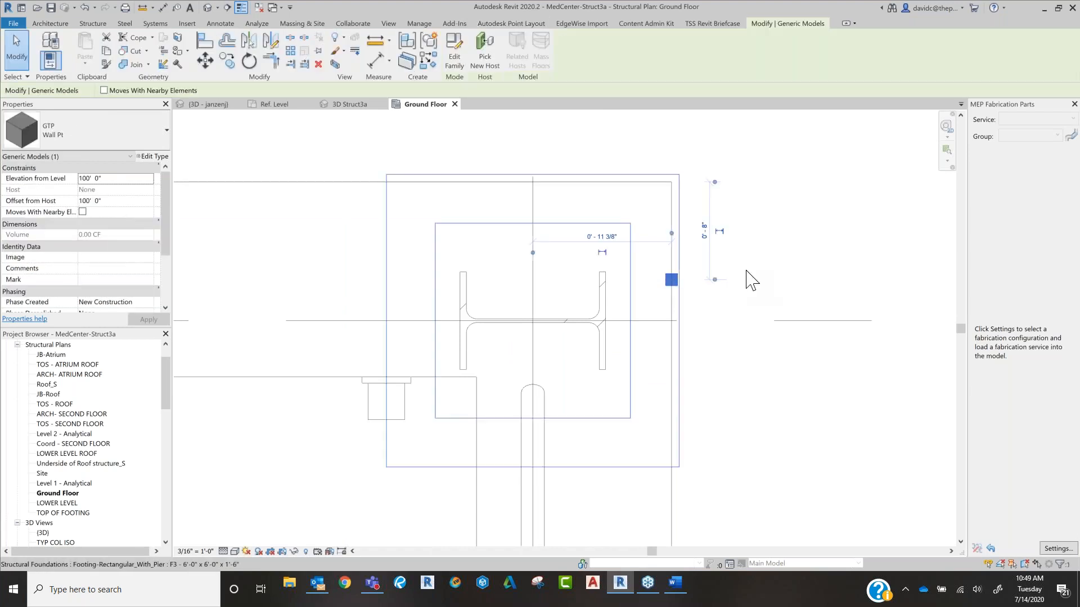
scroll(826, 284, down, 2)
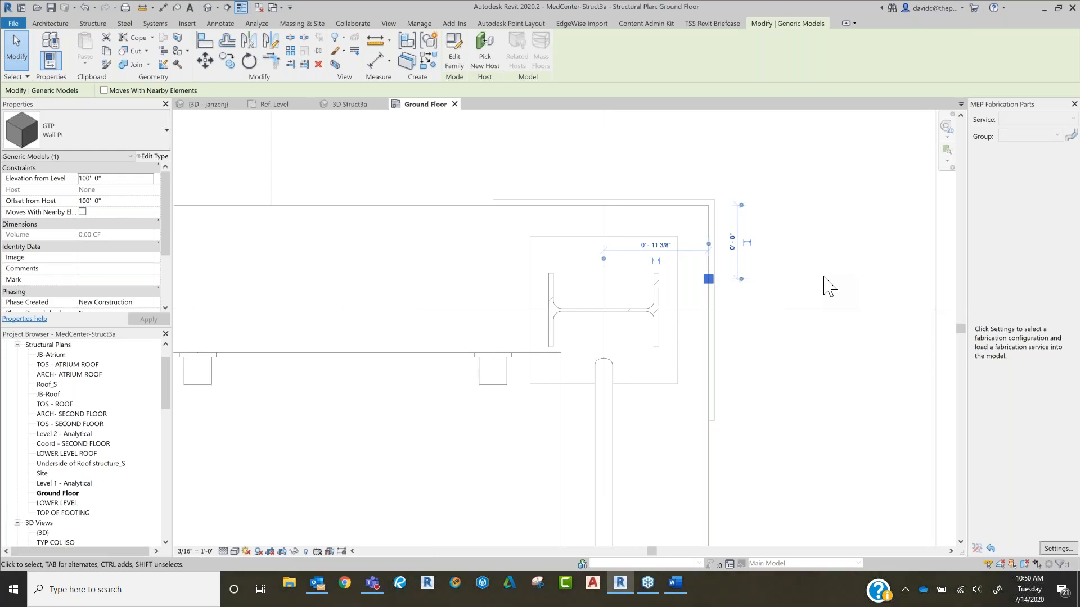
click(820, 185)
scroll(820, 194, down, 5)
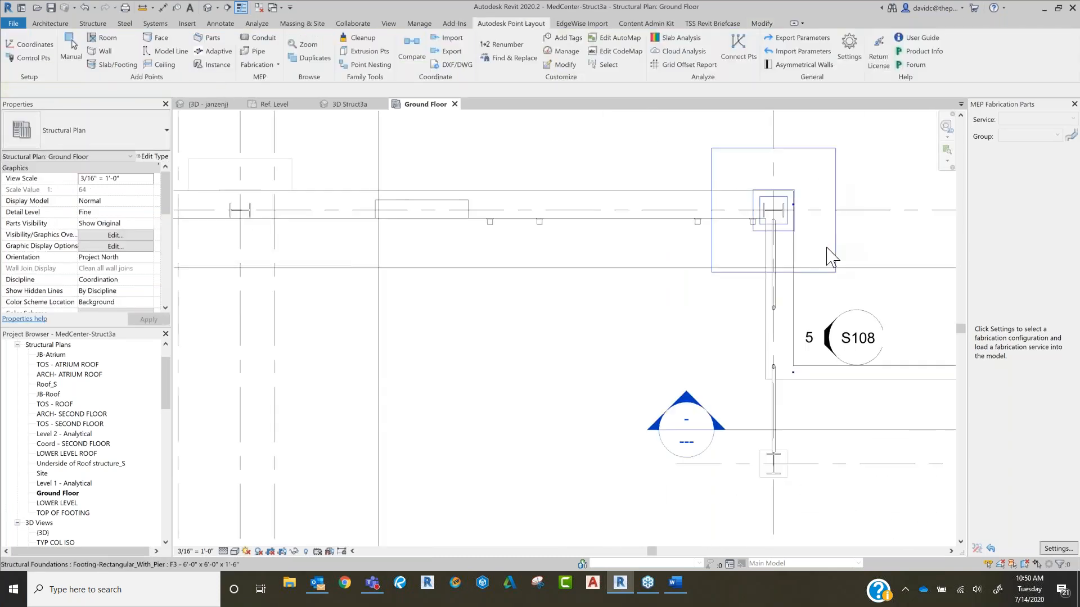
scroll(836, 257, down, 3)
scroll(837, 258, down, 3)
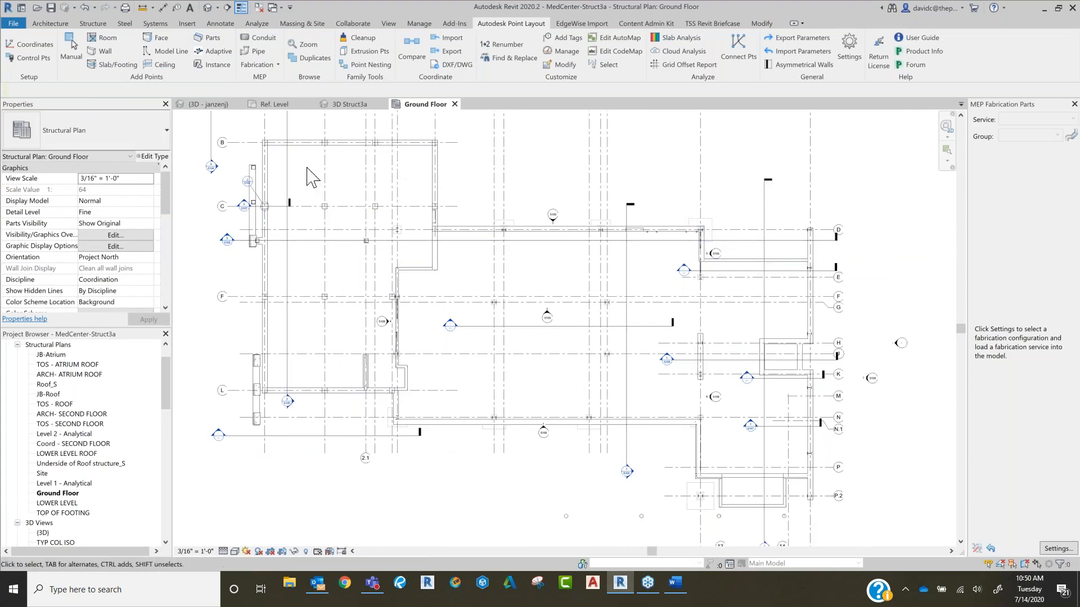
Step: Try to add foundation points filtered to the Bearing Footing - 36" x 12" and Bearing Footing - 72" x 12" 2 types
click(115, 64)
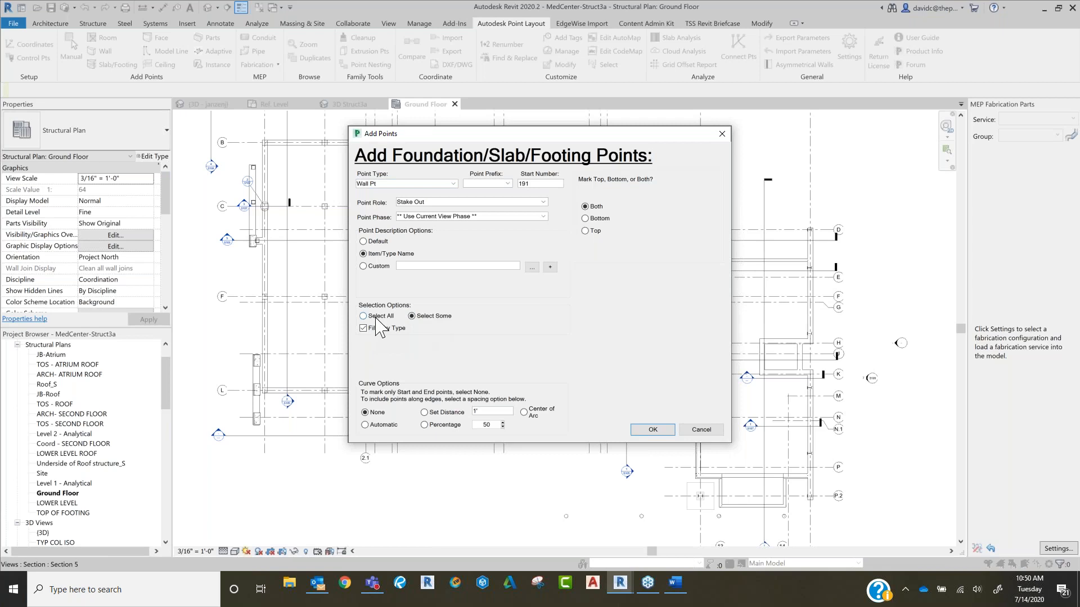
click(650, 430)
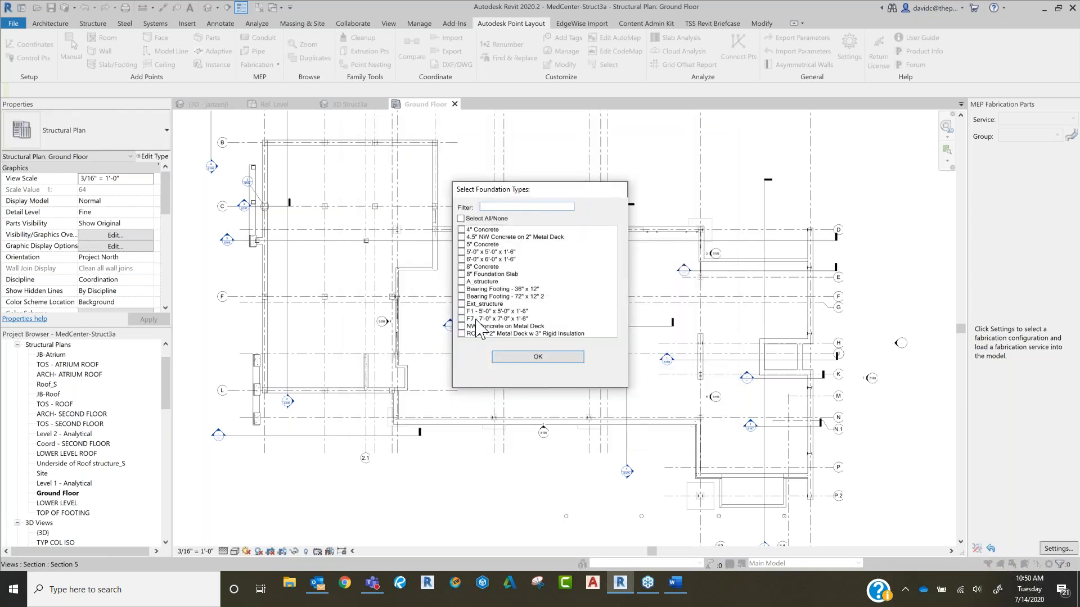
click(461, 289)
click(461, 296)
click(519, 357)
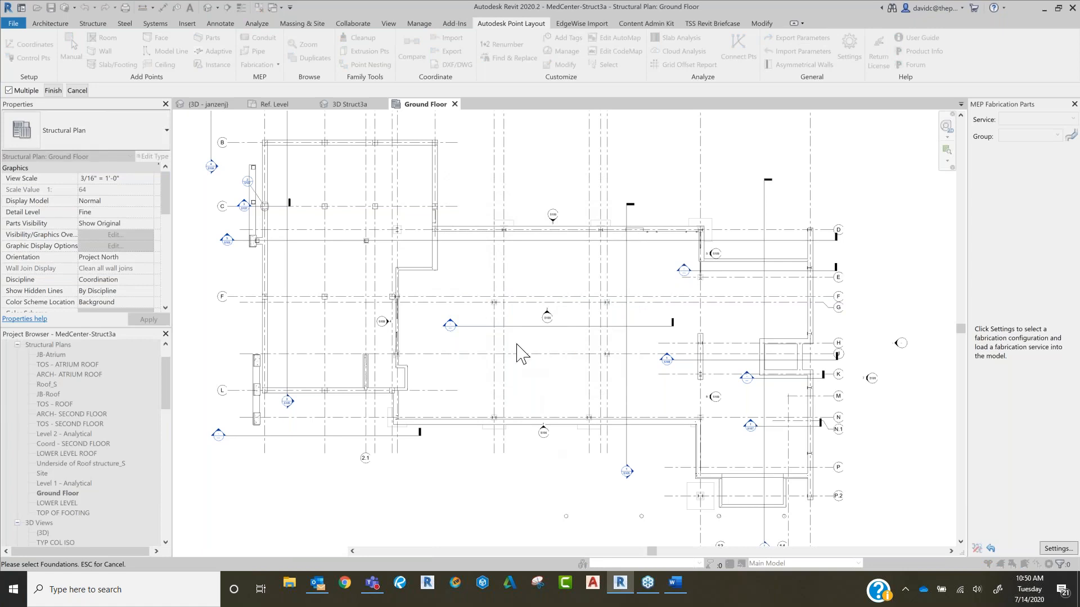
click(54, 91)
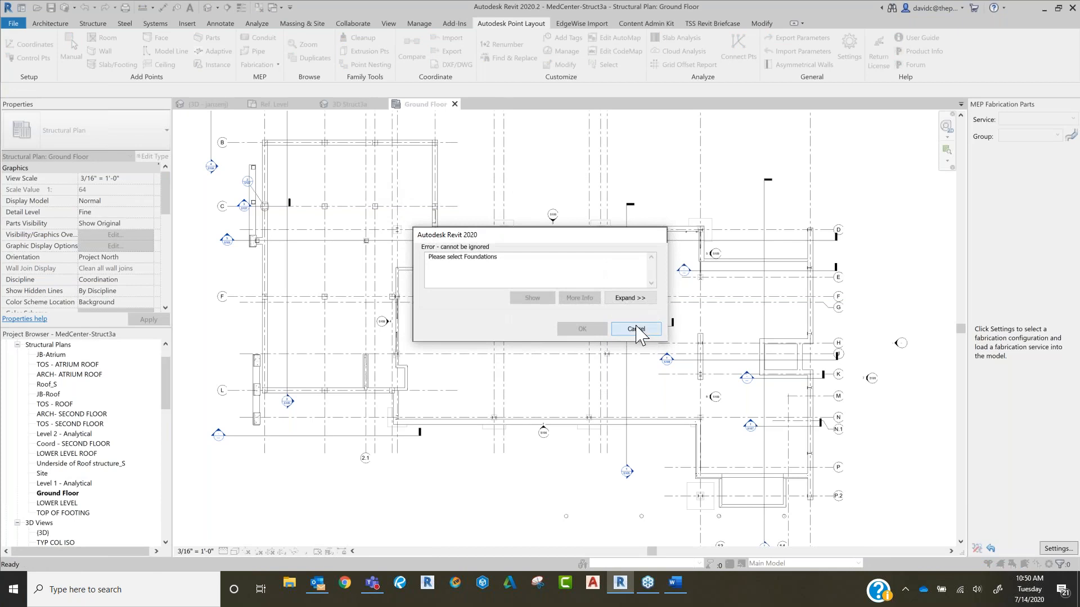
click(638, 329)
Step: Retry adding points to both Bearing Footing types by selecting across the entire ground floor plan
scroll(233, 145, down, 2)
middle_drag(234, 144, 368, 248)
click(113, 64)
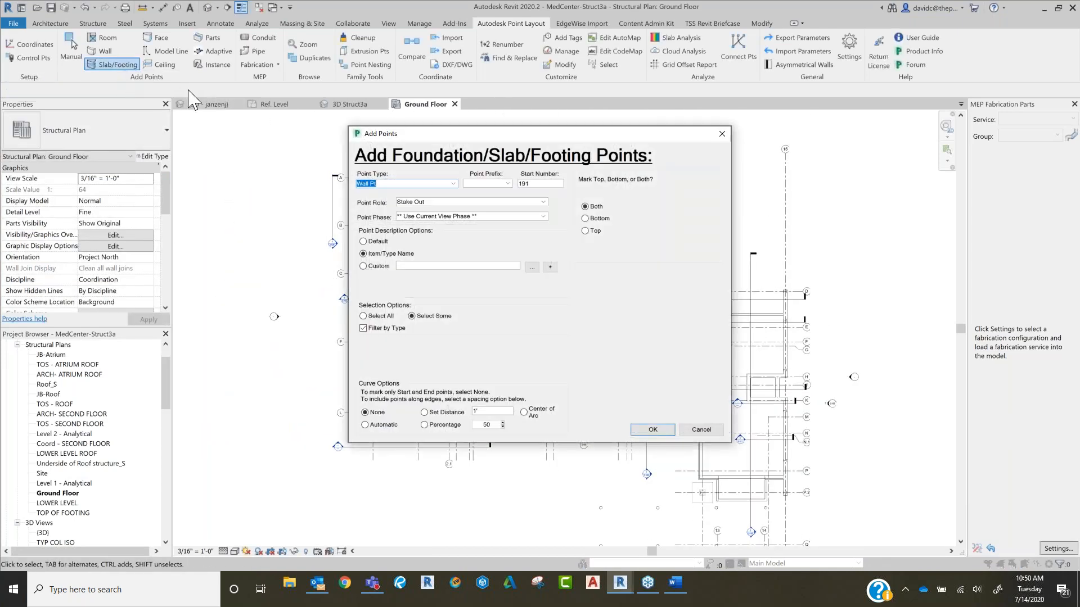
click(651, 430)
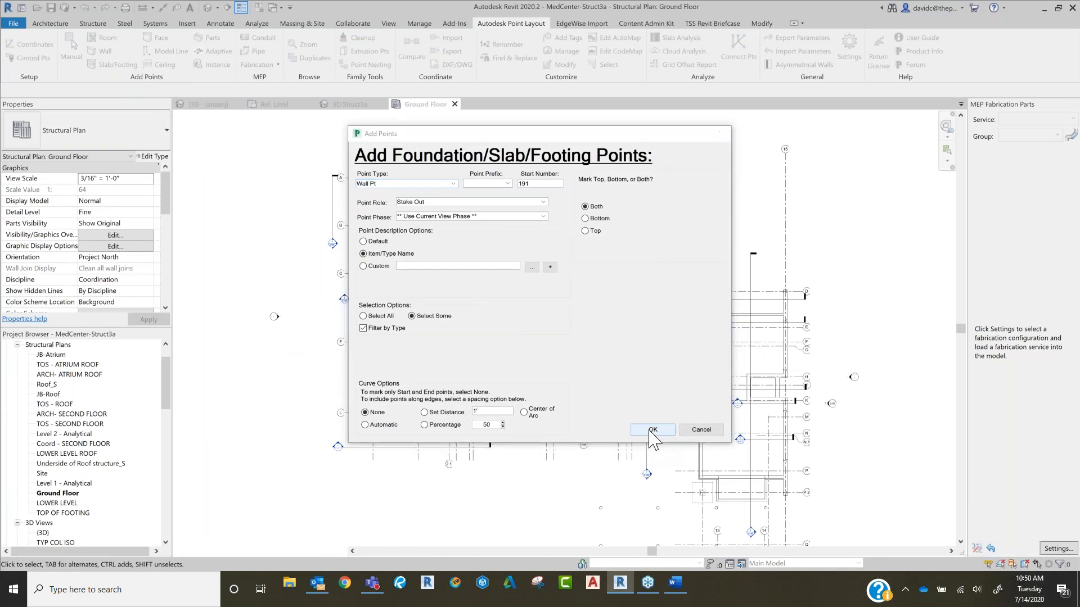
click(461, 289)
click(461, 296)
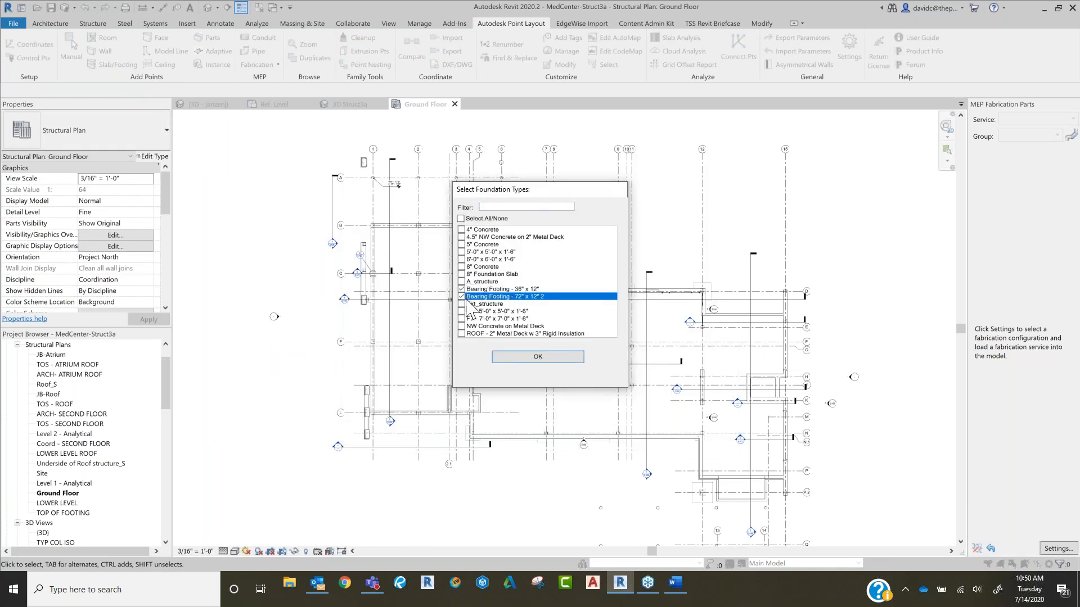
click(537, 358)
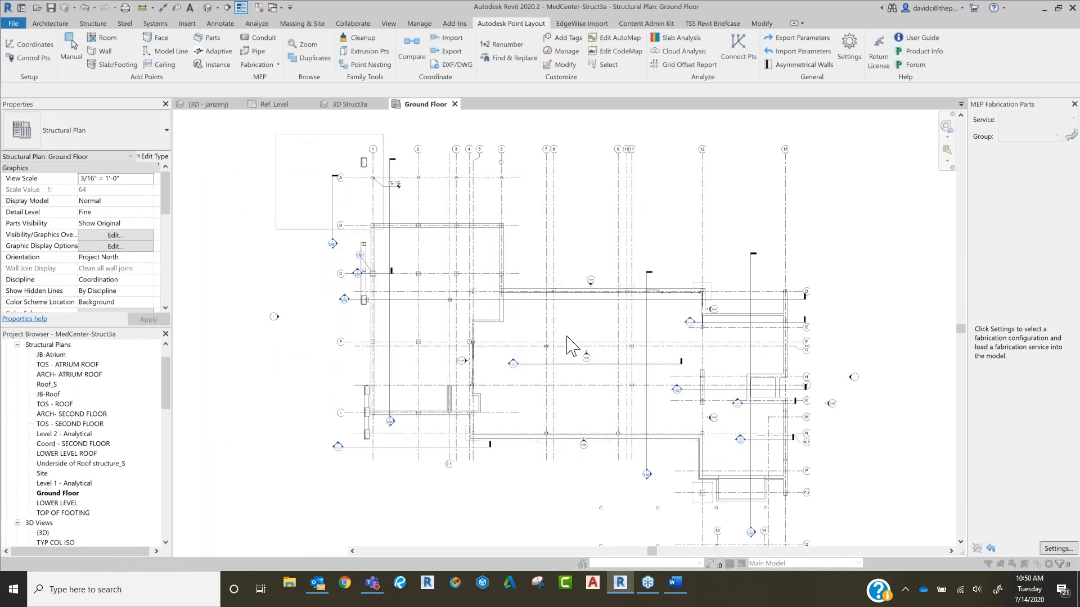
scroll(902, 537, down, 3)
middle_drag(906, 539, 794, 435)
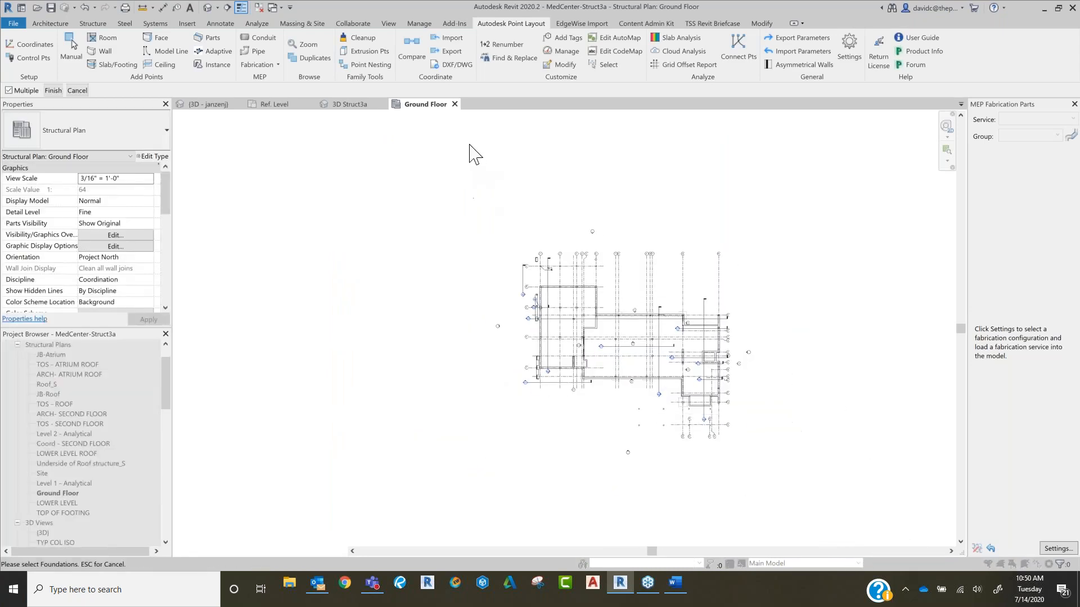
click(54, 95)
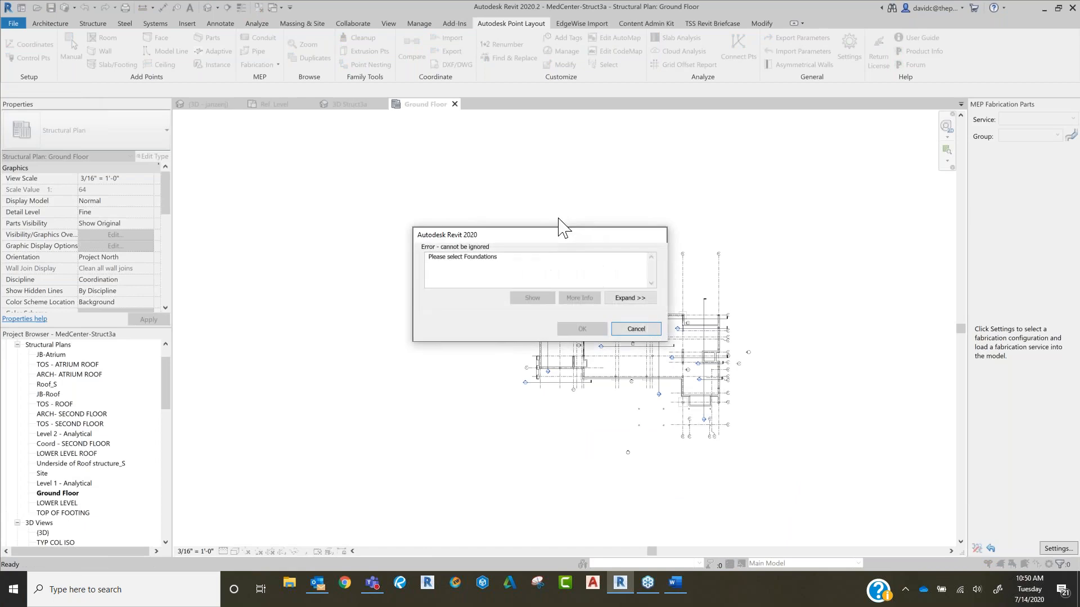
click(634, 328)
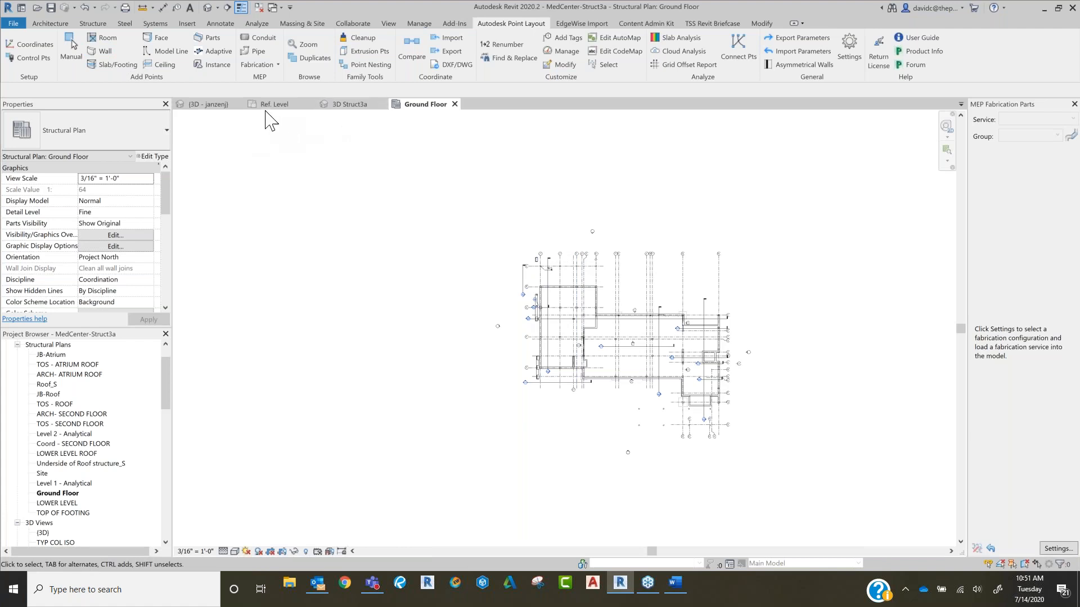
Step: Switch to the School-MEP 2020 project's 3D view showing the duct and pipe runs
click(207, 105)
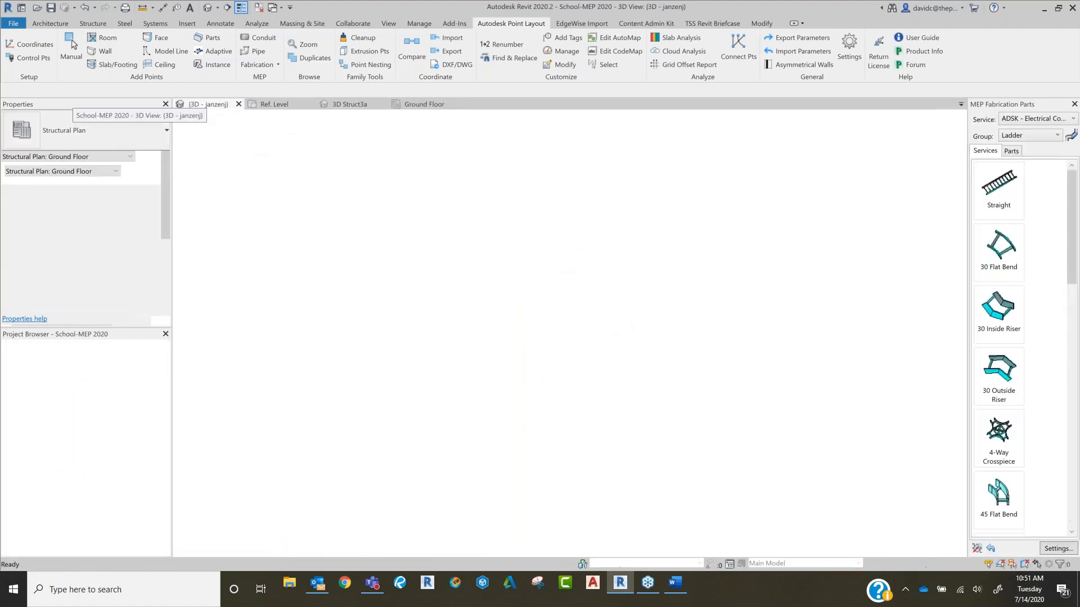
middle_drag(419, 388, 514, 348)
middle_drag(443, 397, 514, 370)
scroll(515, 373, up, 2)
scroll(561, 264, up, 4)
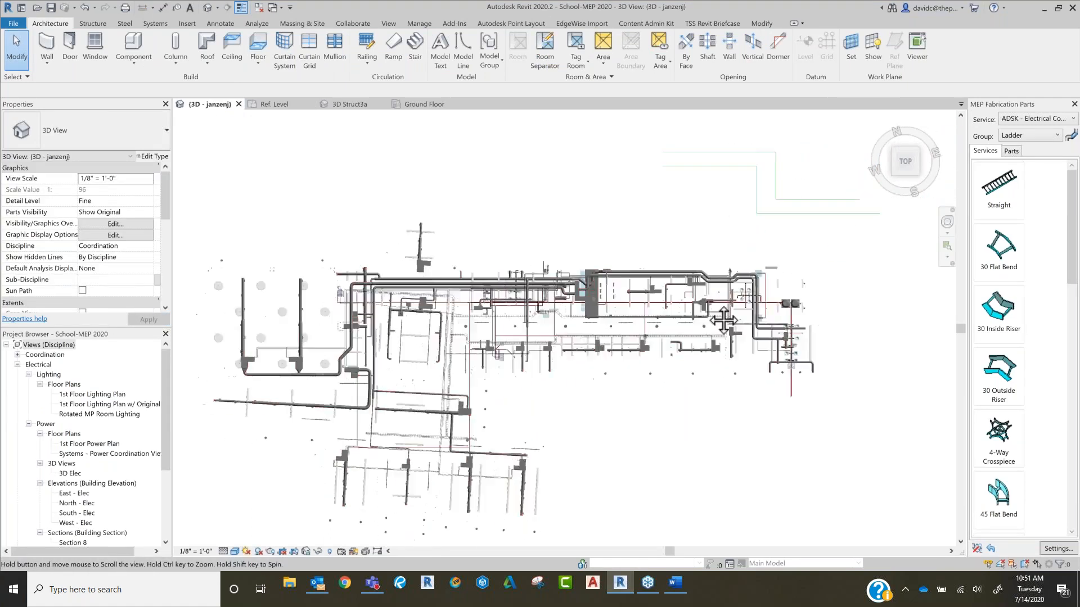
scroll(560, 264, up, 6)
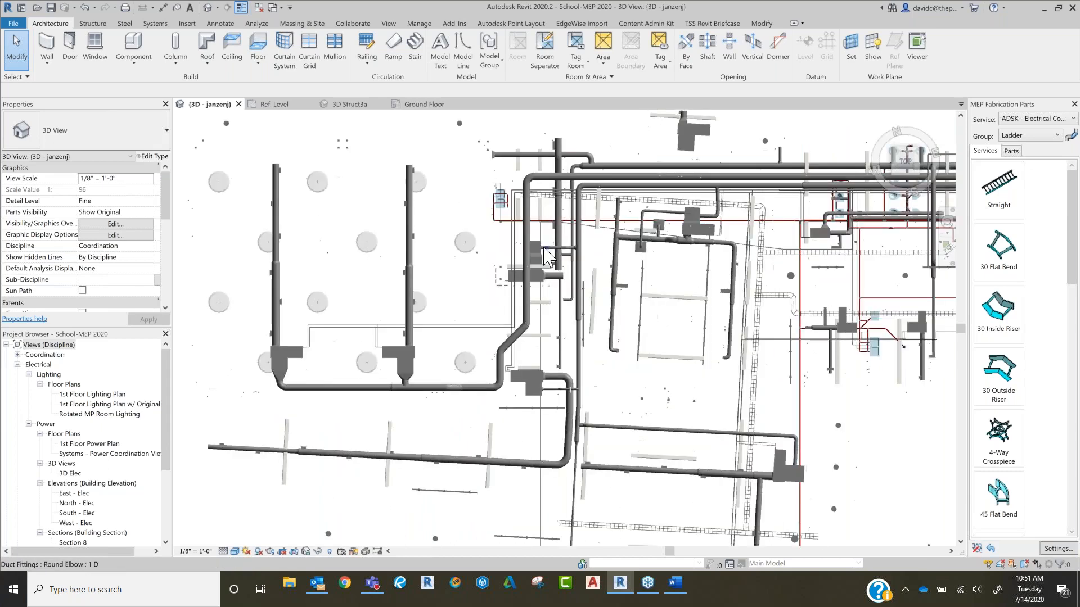
Step: Start adding points to all pipe in the current 3D view, covering both horizontal and vertical runs
click(511, 23)
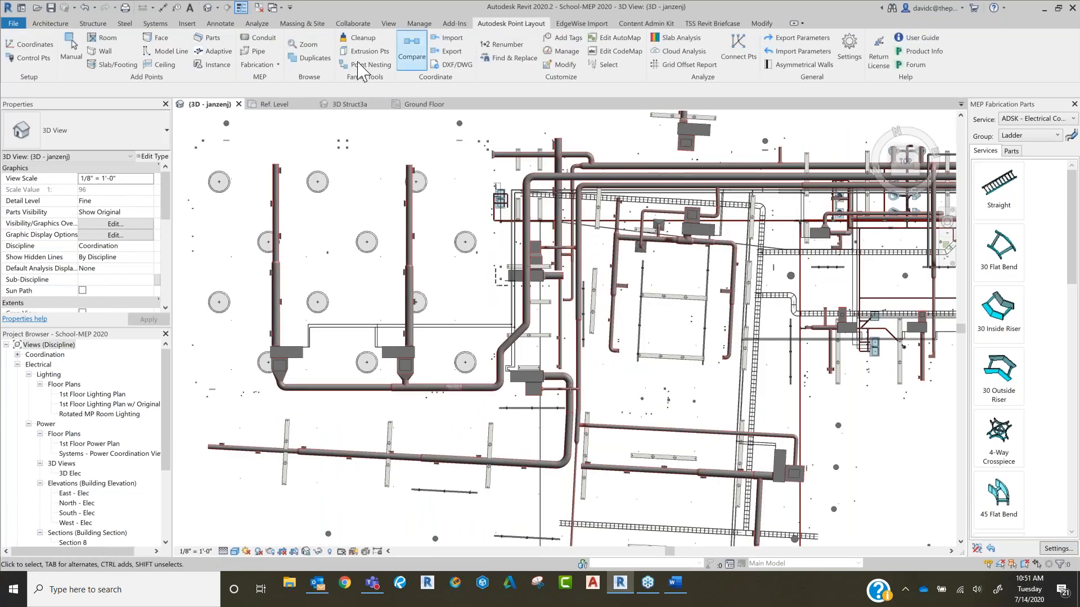
click(259, 54)
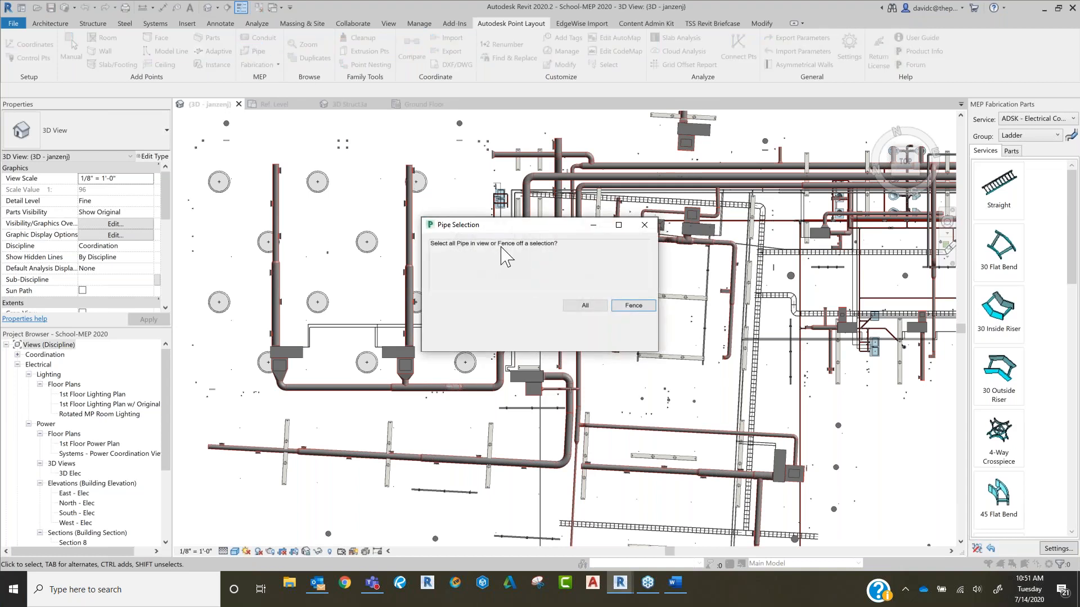
click(591, 307)
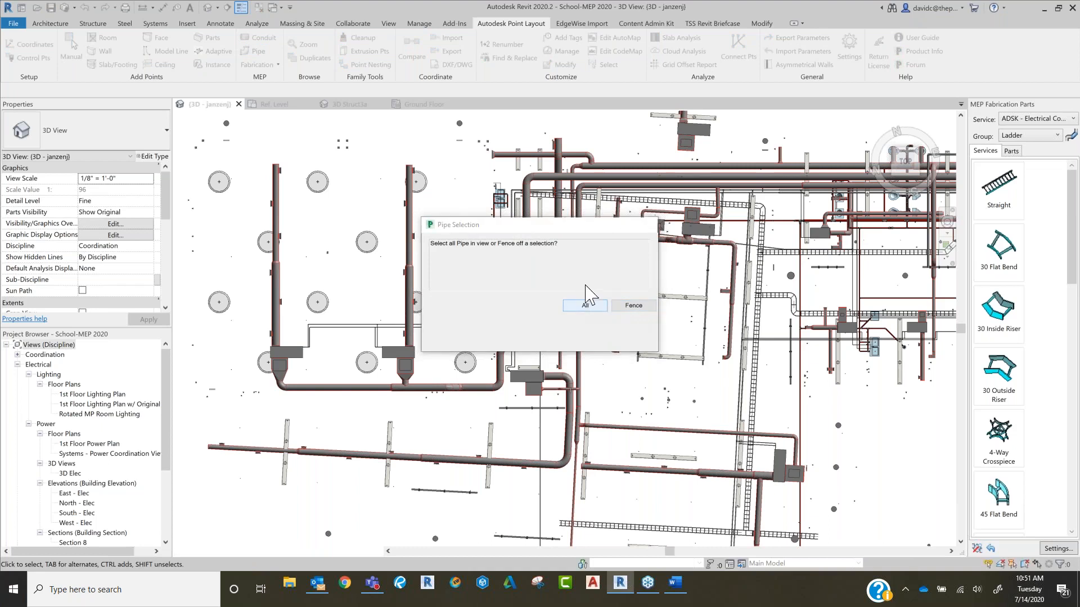
click(537, 307)
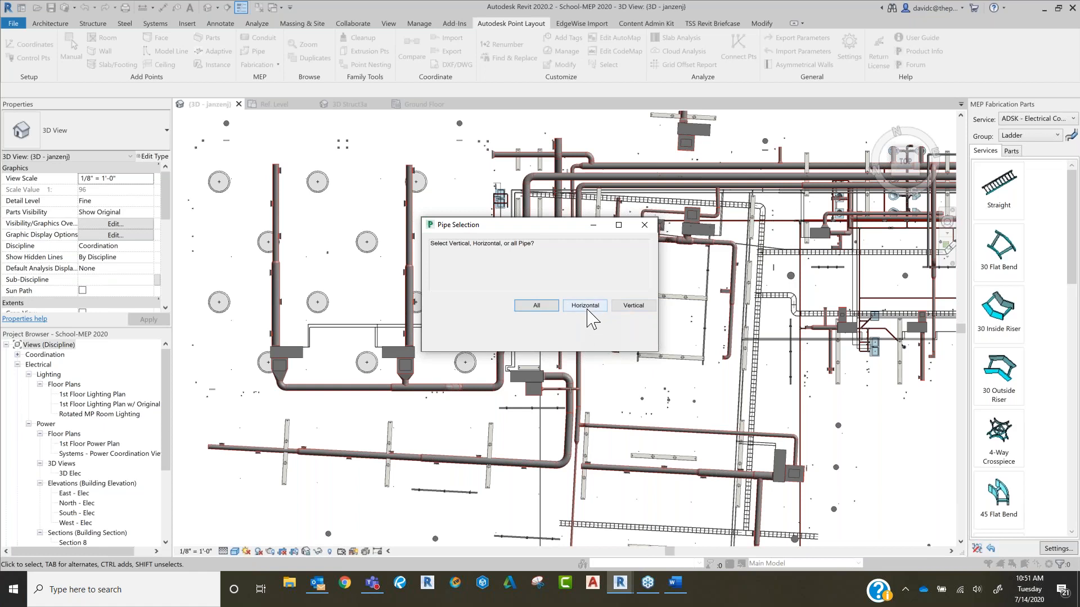
click(549, 315)
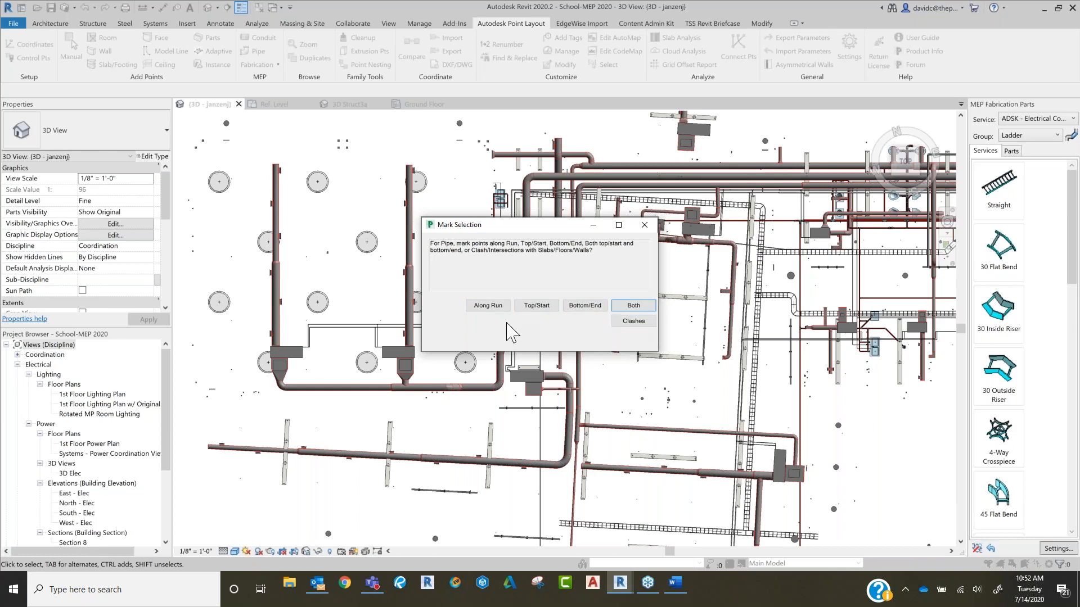
Step: Place the pipe points along the runs with the standard description, the diameter appended and automatic spacing
click(495, 308)
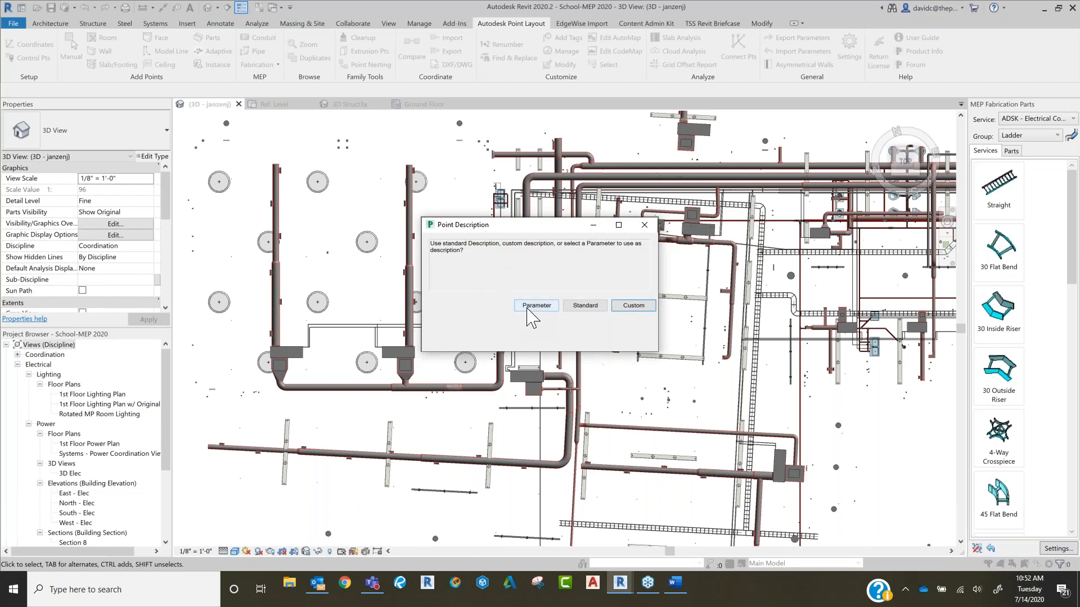
click(588, 309)
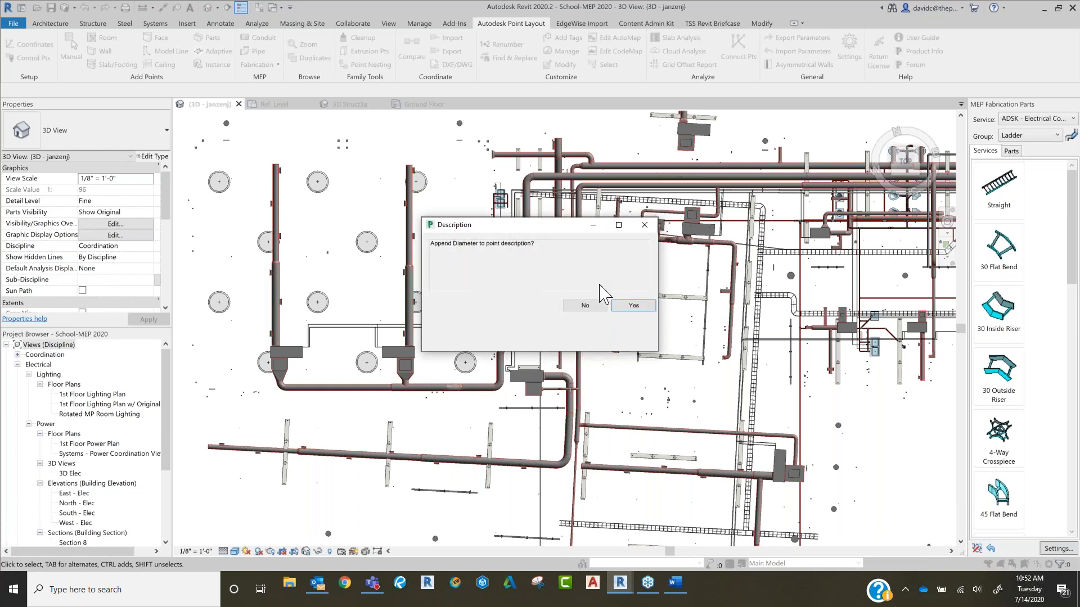
click(627, 307)
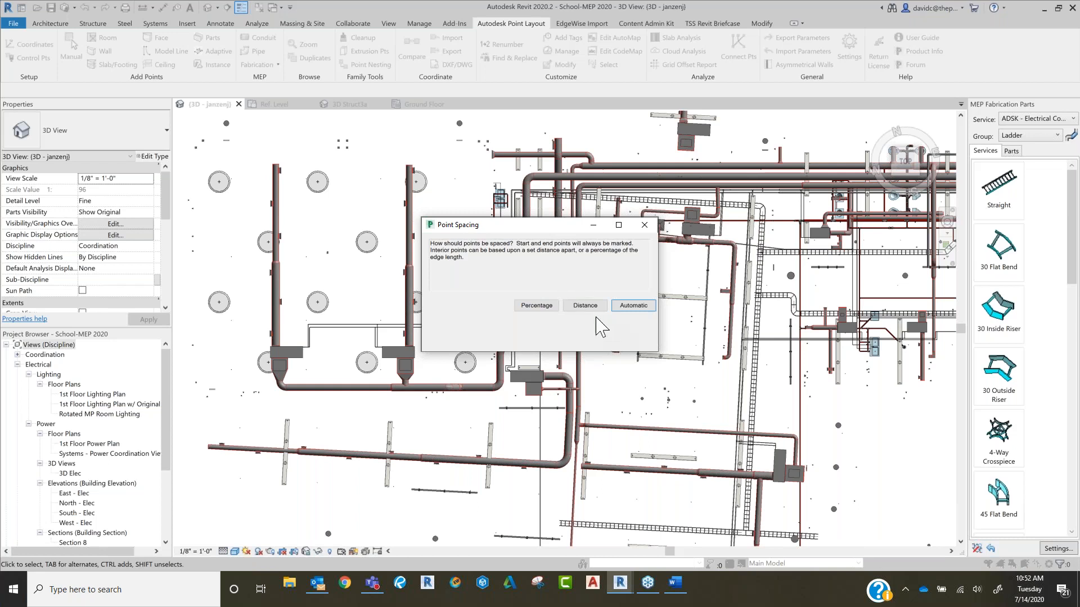
click(633, 306)
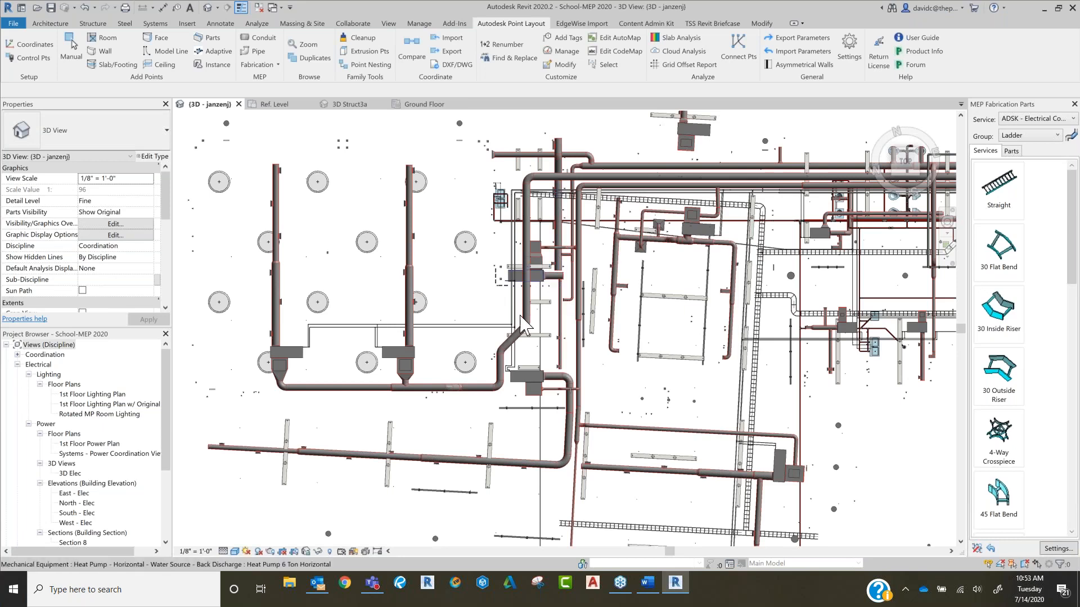
Step: Inspect the placed pipe points around a tee fitting, viewing the properties of the point on its left branch
scroll(455, 339, up, 8)
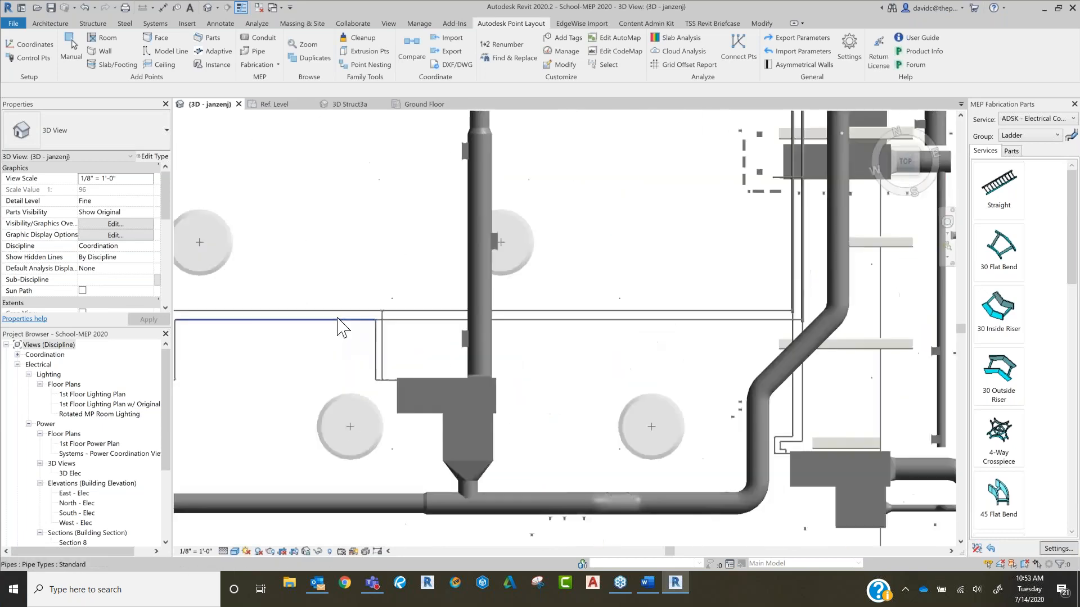
scroll(444, 307, down, 5)
scroll(538, 311, up, 2)
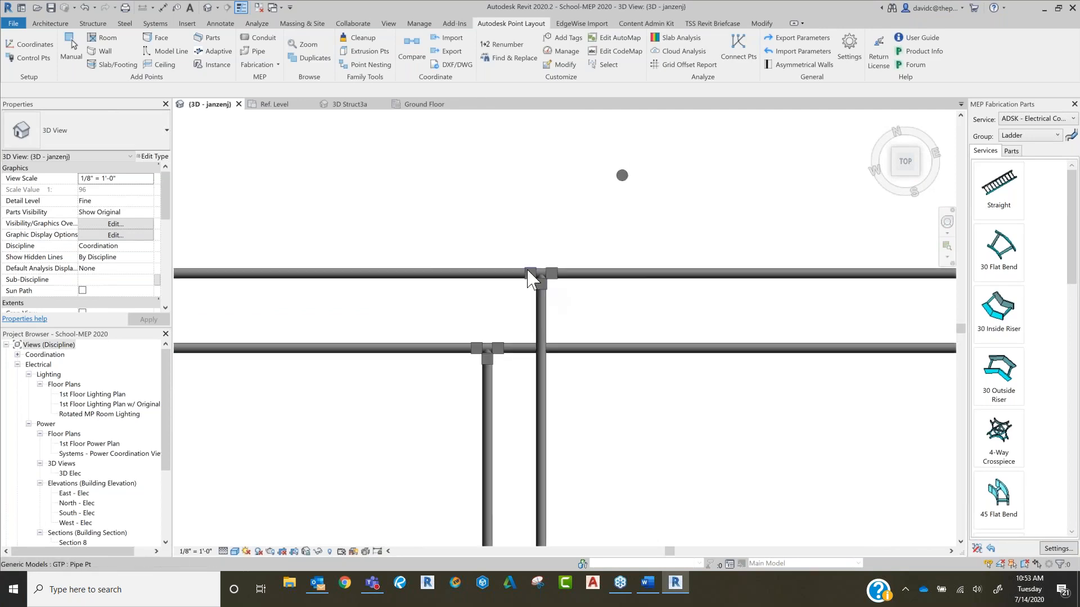
scroll(527, 271, up, 2)
click(528, 285)
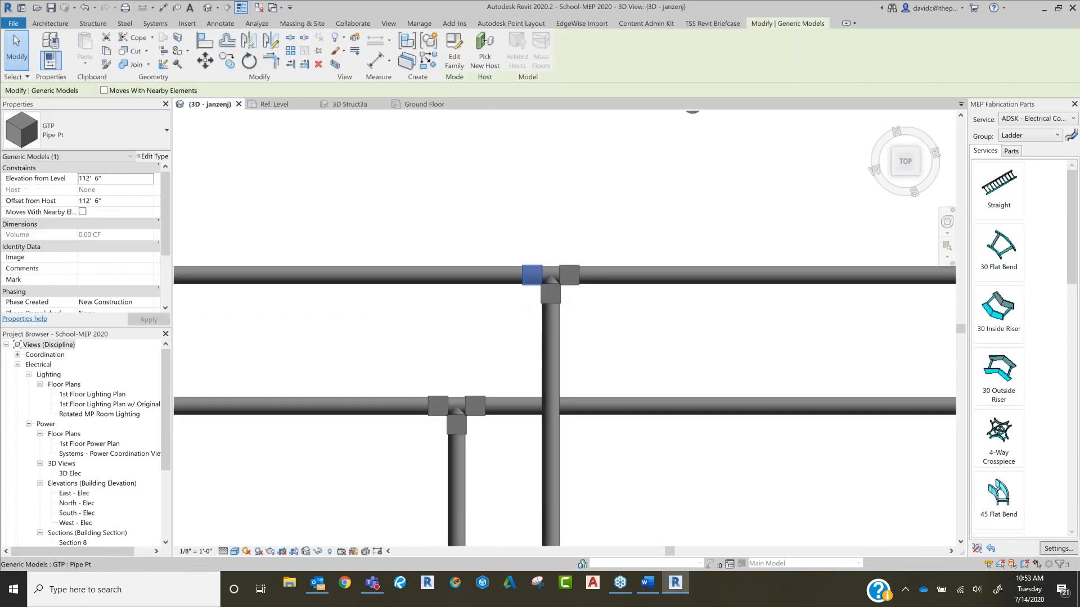
Step: Examine the points at the corners of the two parallel pipe runs, including the properties of the inner elbow's horizontal-side point
scroll(517, 279, down, 3)
shift+middle_drag(518, 280, 559, 396)
middle_drag(343, 400, 547, 386)
scroll(358, 341, up, 6)
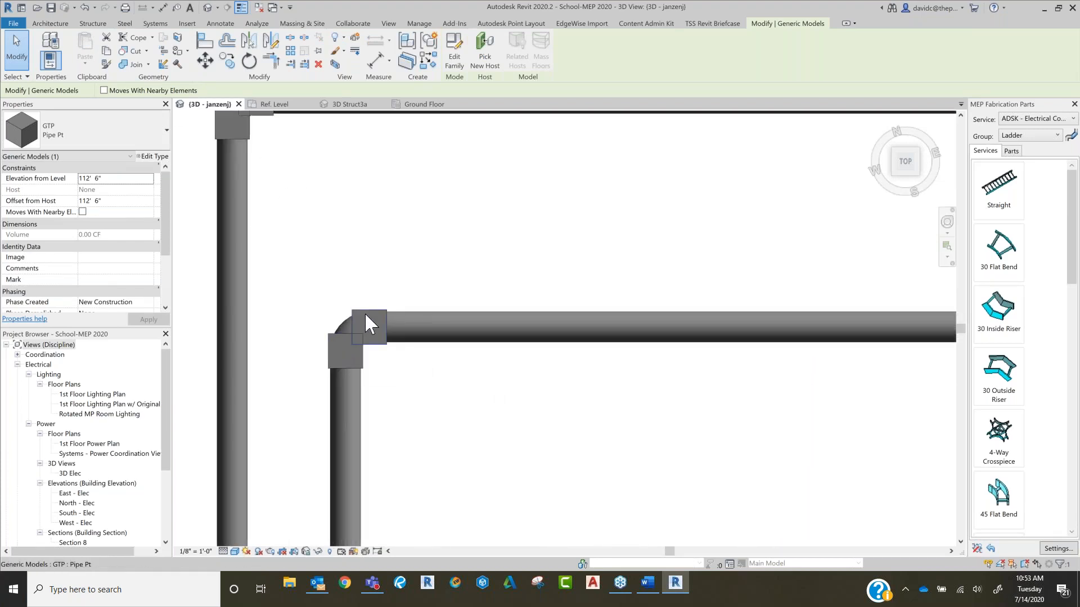
scroll(367, 313, down, 4)
click(369, 318)
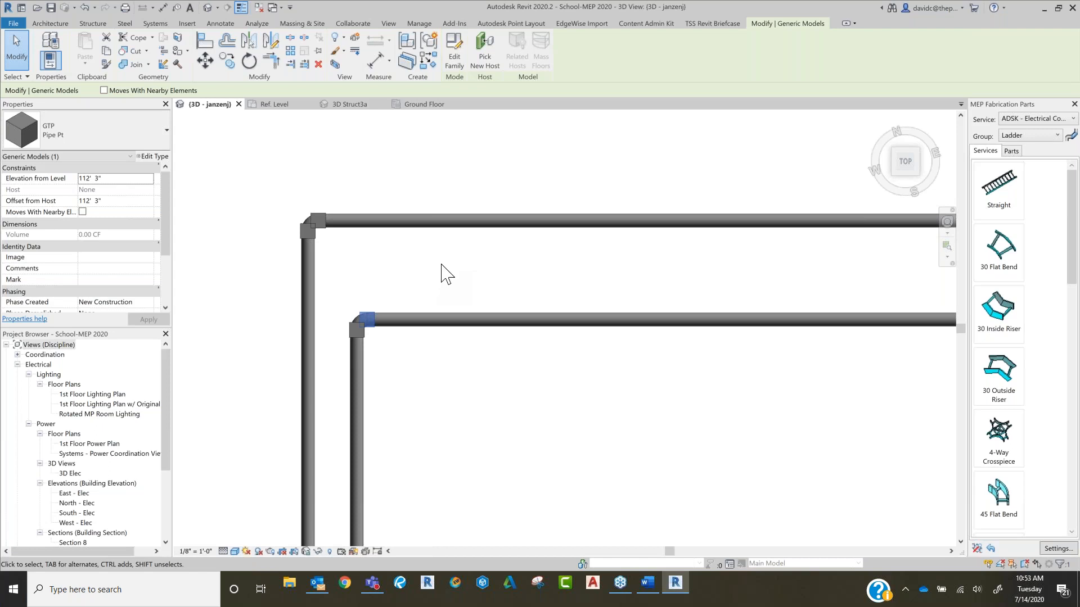
scroll(421, 284, down, 2)
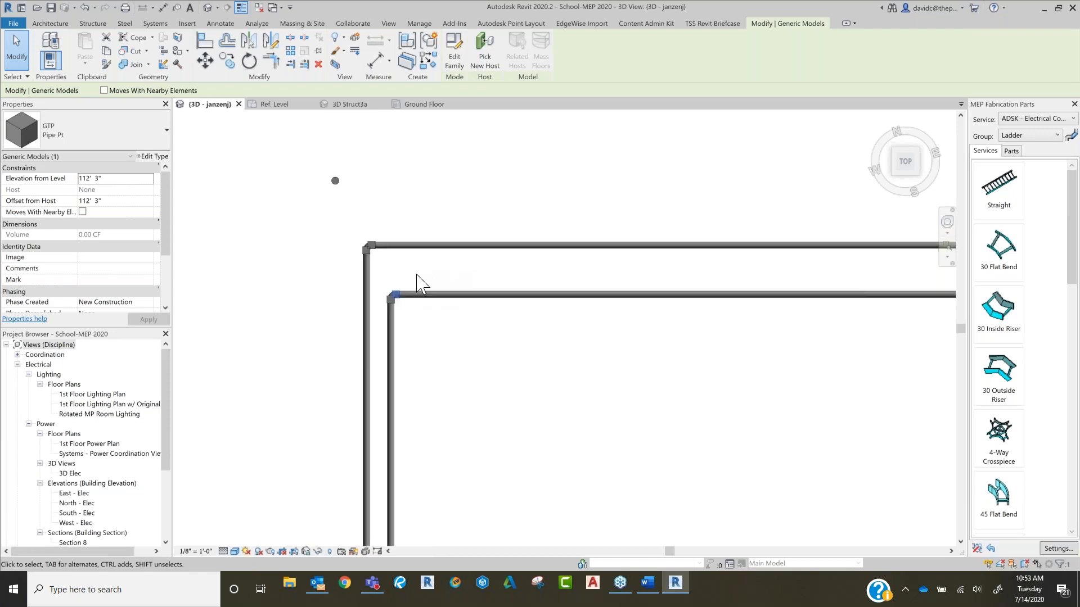
scroll(392, 295, up, 3)
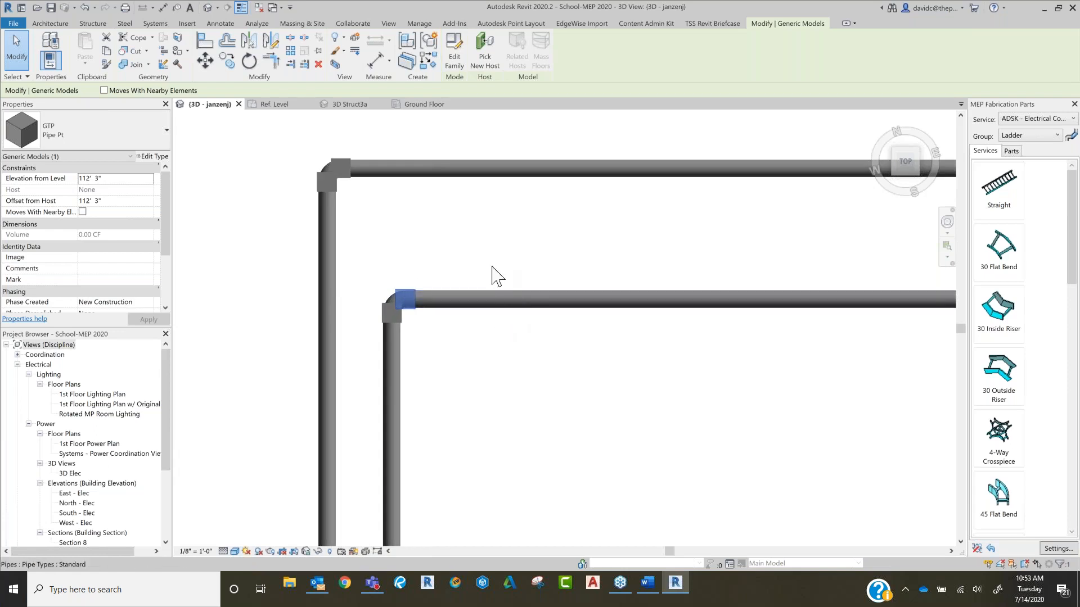
scroll(501, 262, down, 4)
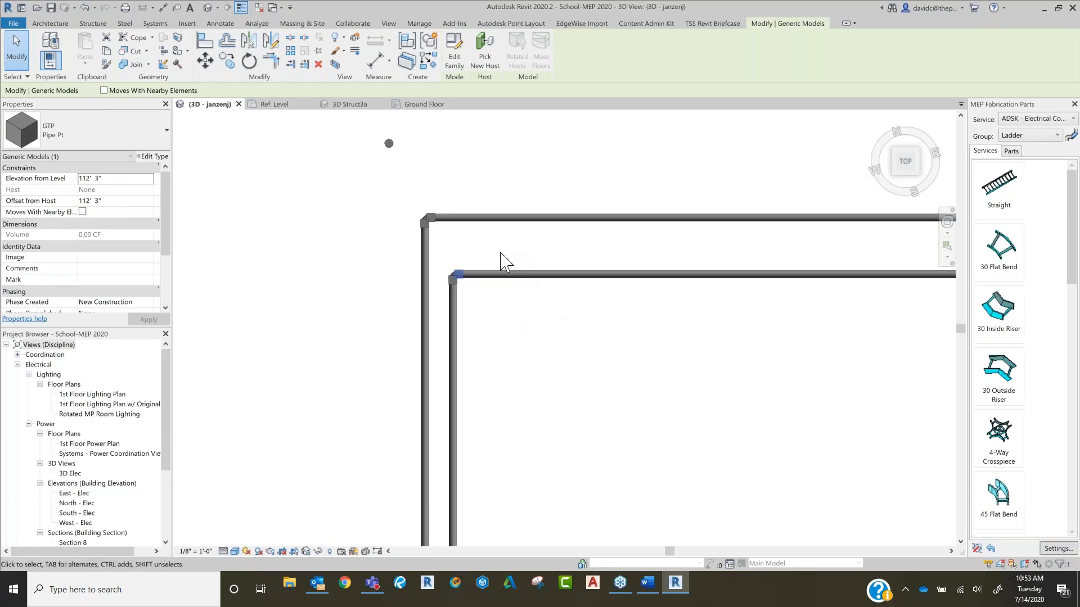
Step: Look across the duct and pipe layout to find the Design Model, Families and MEP Fabrication Parts piping samples
scroll(499, 262, down, 4)
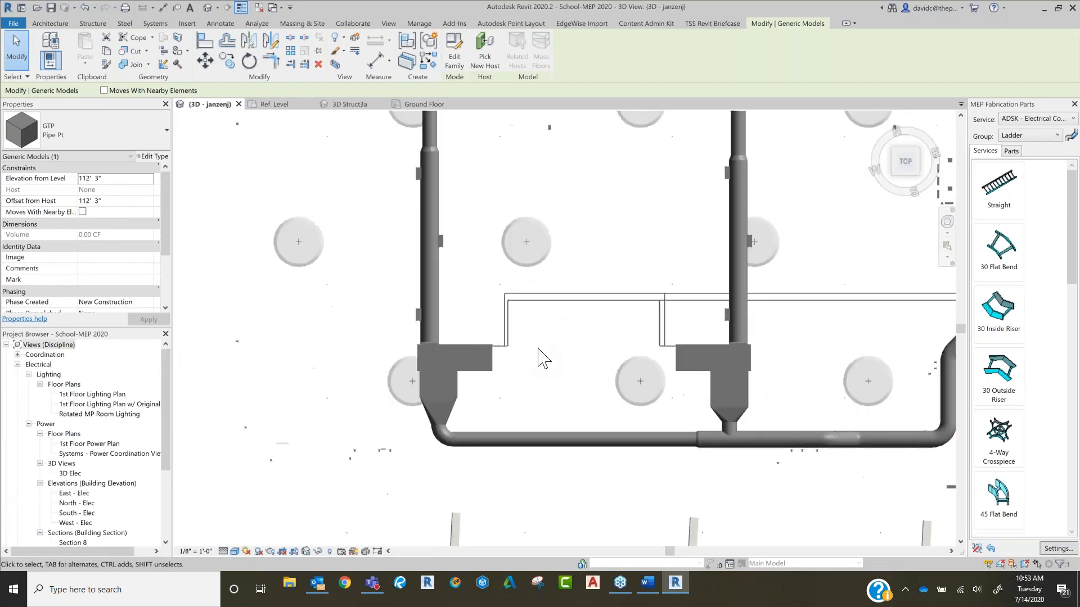
scroll(535, 357, down, 4)
middle_drag(535, 360, 462, 431)
scroll(464, 431, up, 1)
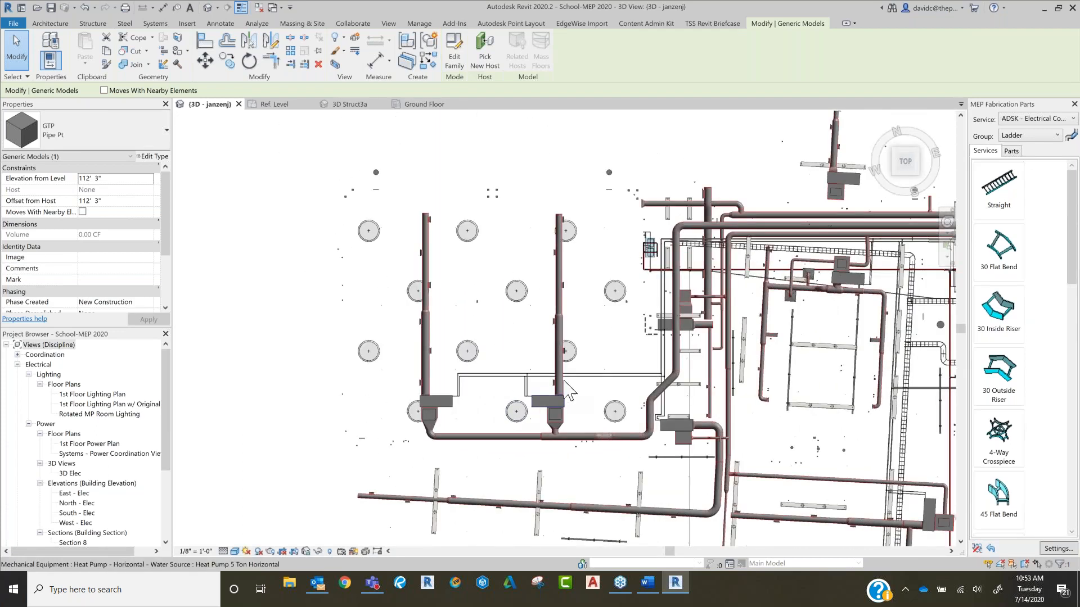
scroll(729, 291, down, 4)
middle_drag(798, 298, 338, 430)
middle_drag(619, 400, 281, 467)
middle_drag(660, 322, 636, 397)
middle_drag(662, 294, 605, 283)
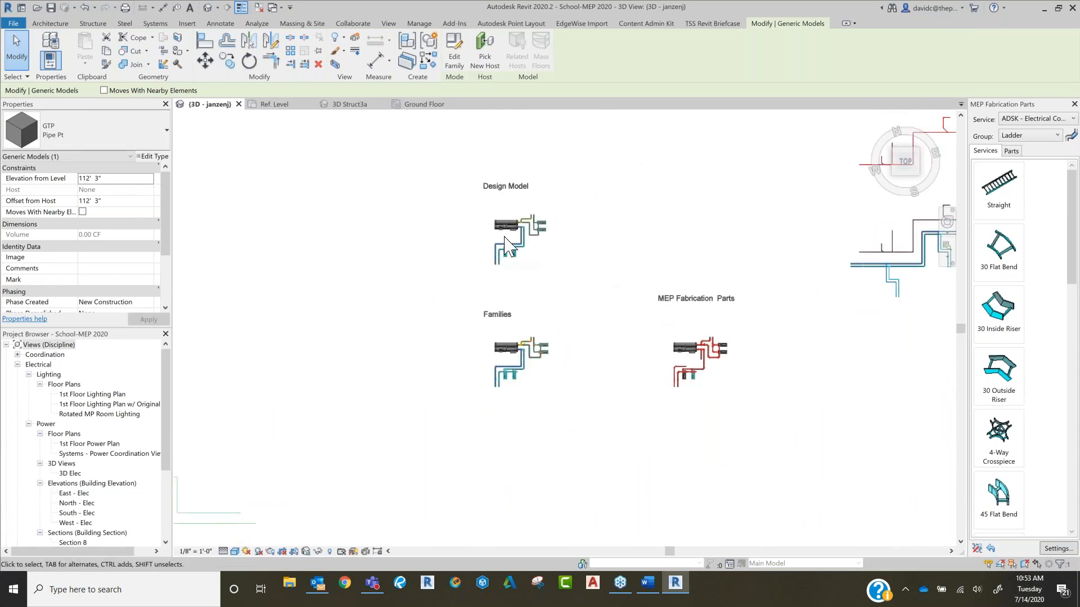
Step: Examine the Design Model sample for points at its elbows and open pipe ends, and select the short lower connecting pipe
scroll(509, 239, up, 8)
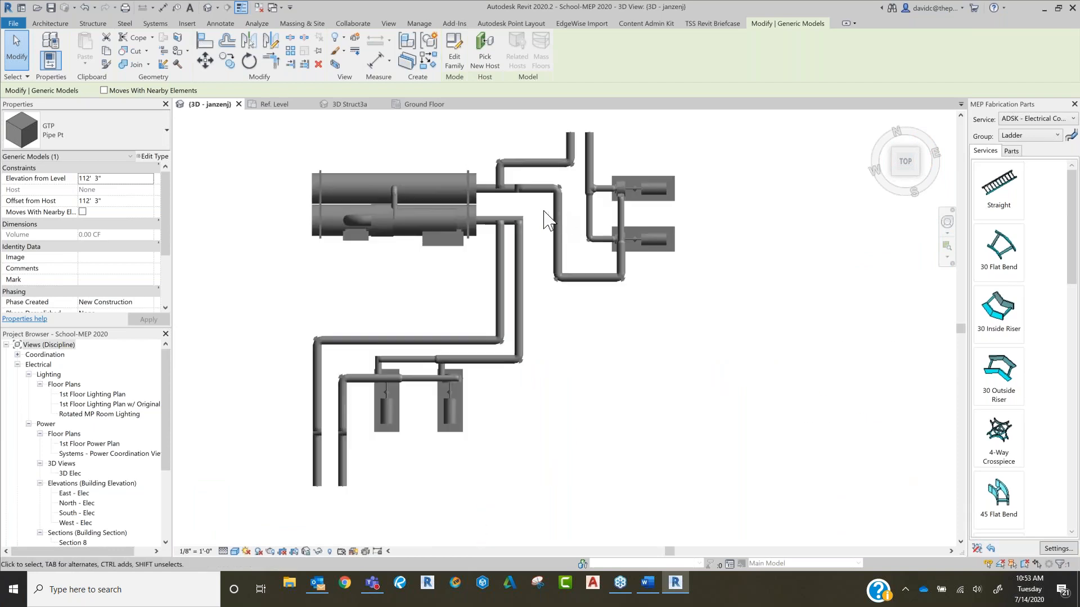
middle_drag(579, 237, 626, 332)
scroll(622, 285, up, 4)
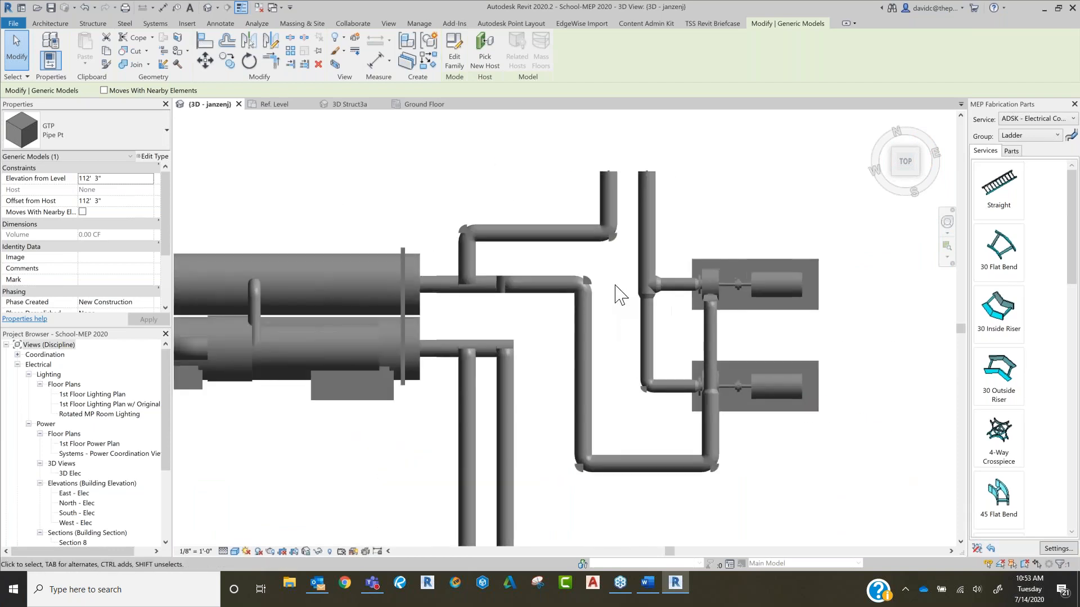
scroll(620, 293, up, 2)
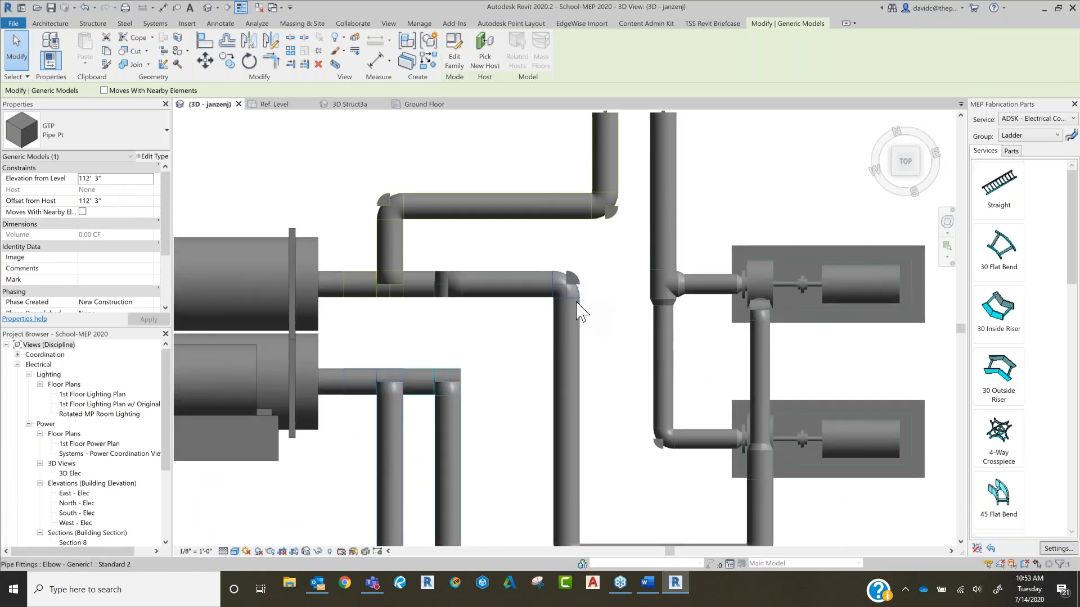
scroll(582, 366, down, 5)
scroll(612, 271, up, 5)
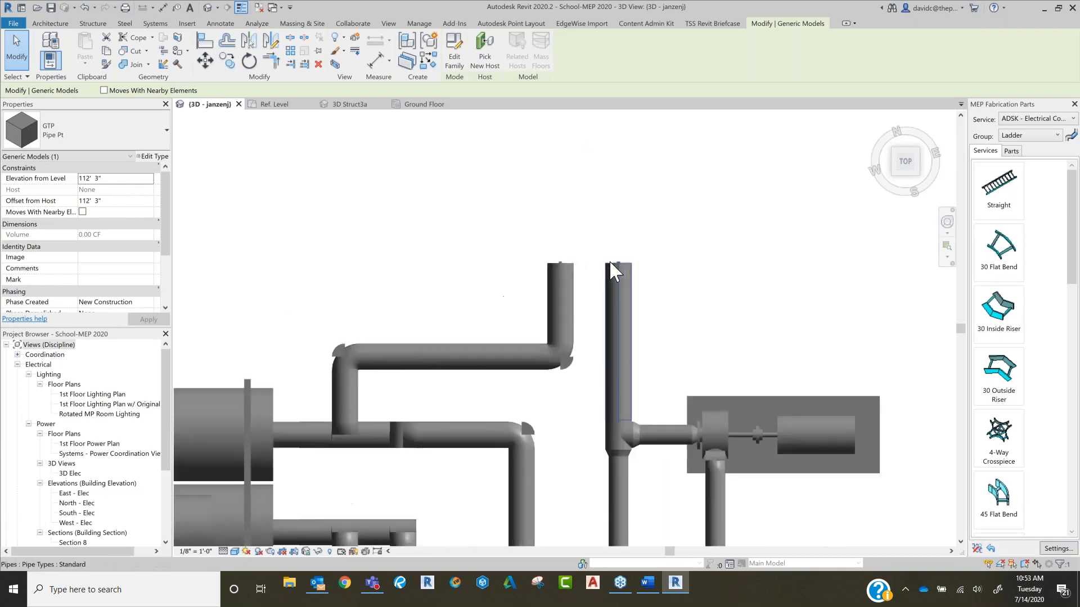
scroll(613, 264, up, 2)
scroll(641, 413, down, 10)
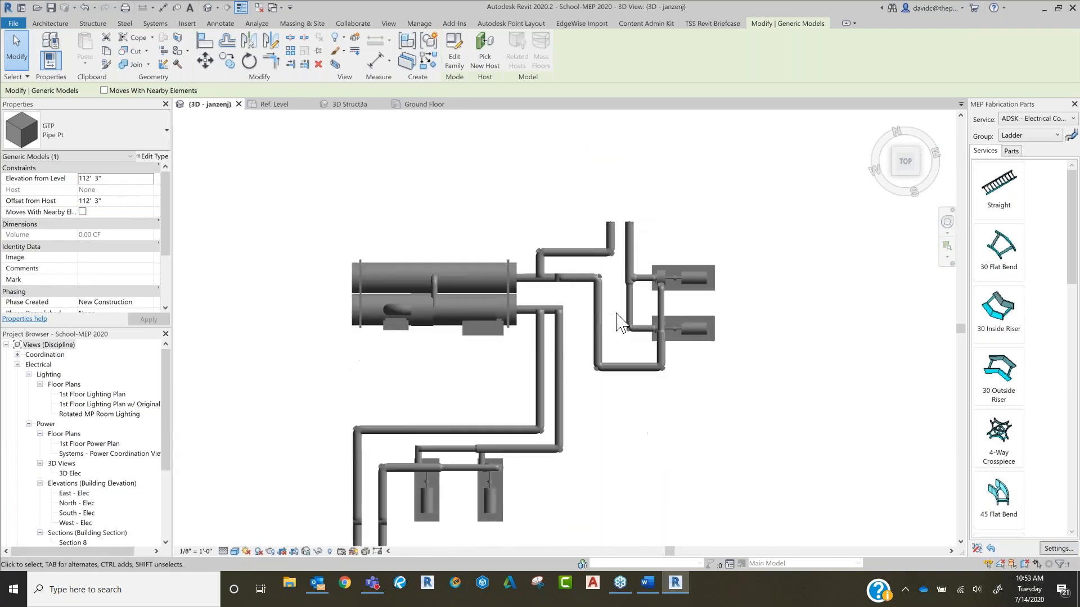
click(629, 316)
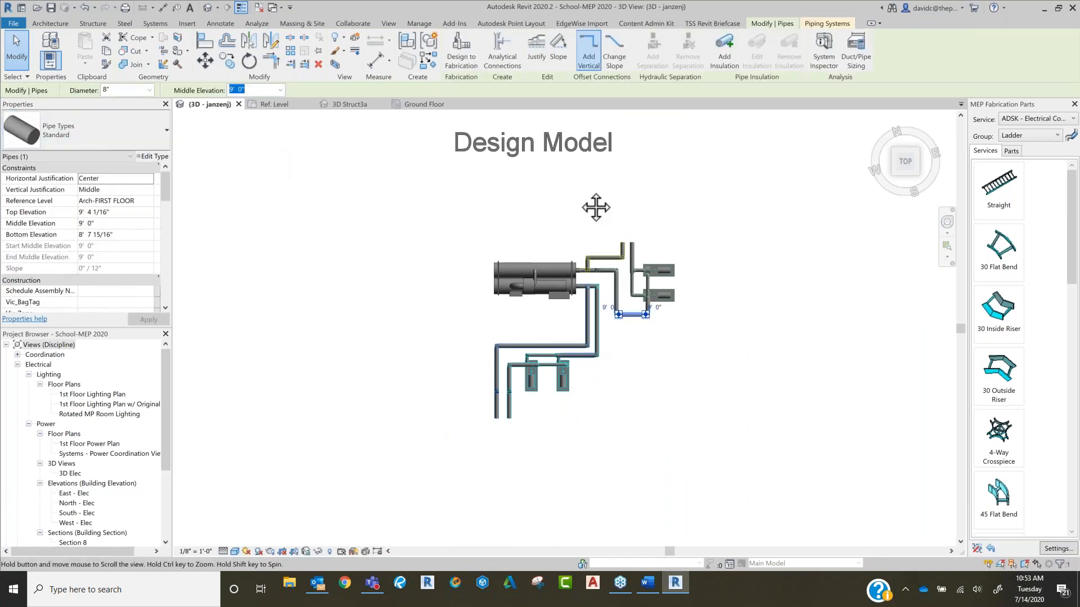
Step: Examine the Families sample's piping for points at the open pipe ends, checking the vertical pipe above the reducing tee
middle_drag(581, 354, 587, 267)
middle_drag(612, 336, 614, 172)
scroll(614, 171, down, 1)
middle_drag(632, 474, 636, 311)
scroll(624, 208, up, 8)
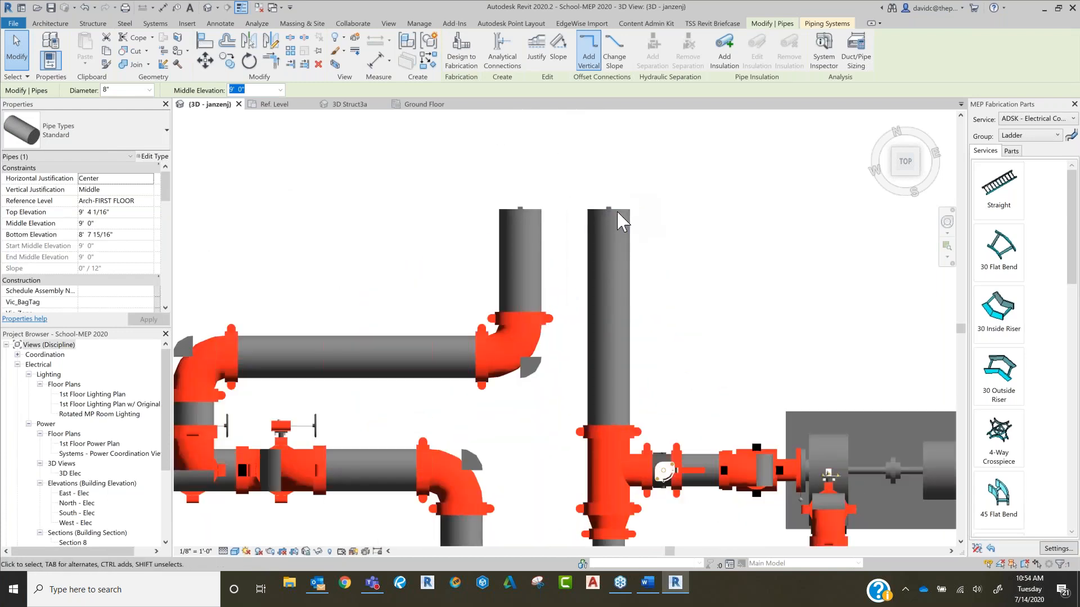
scroll(620, 246, down, 4)
click(613, 242)
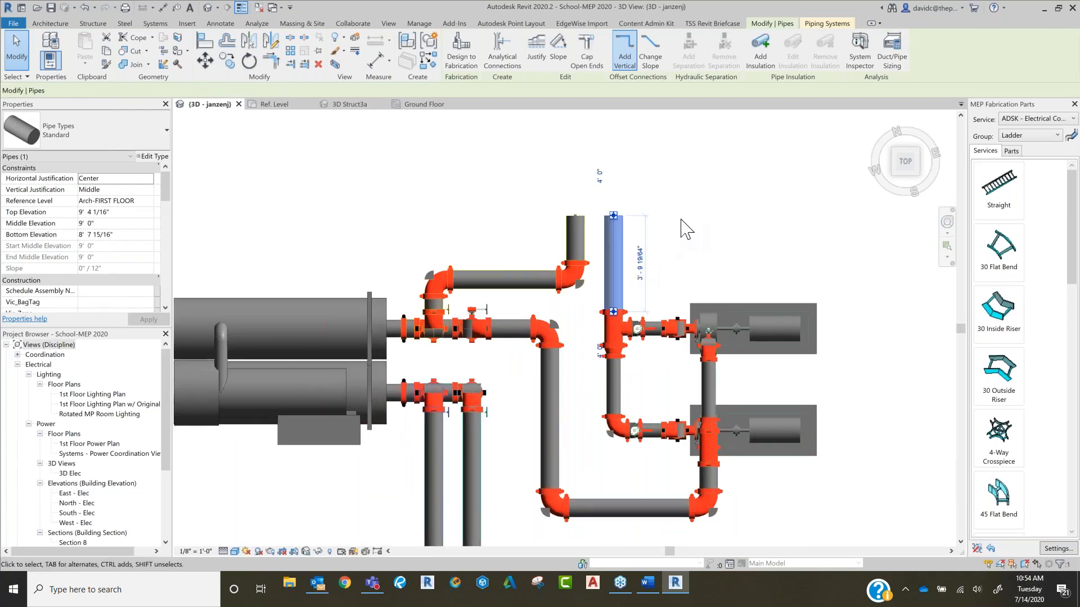
scroll(759, 233, down, 4)
scroll(703, 278, up, 3)
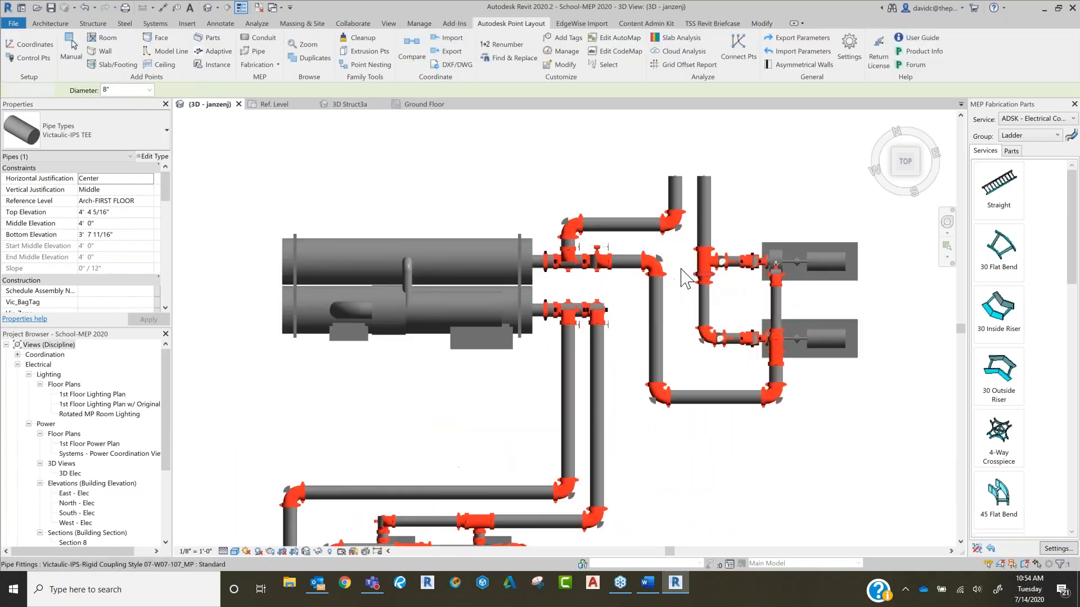
key(Escape)
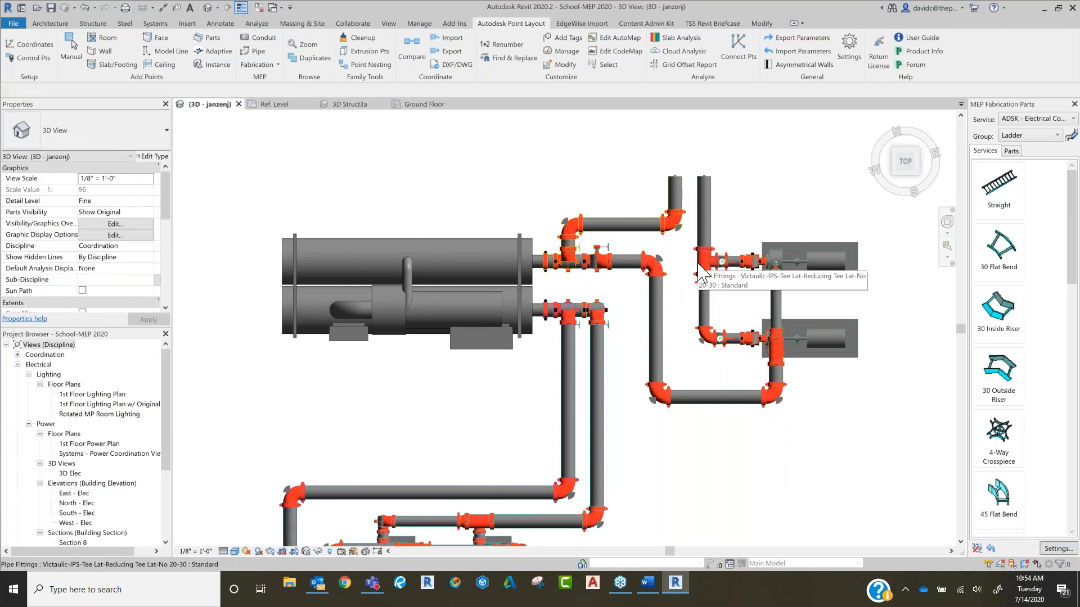
Step: Review the properties of the Victaulic rigid coupling beside the upper elbow in the Families sample, and clear the selection
scroll(702, 269, down, 2)
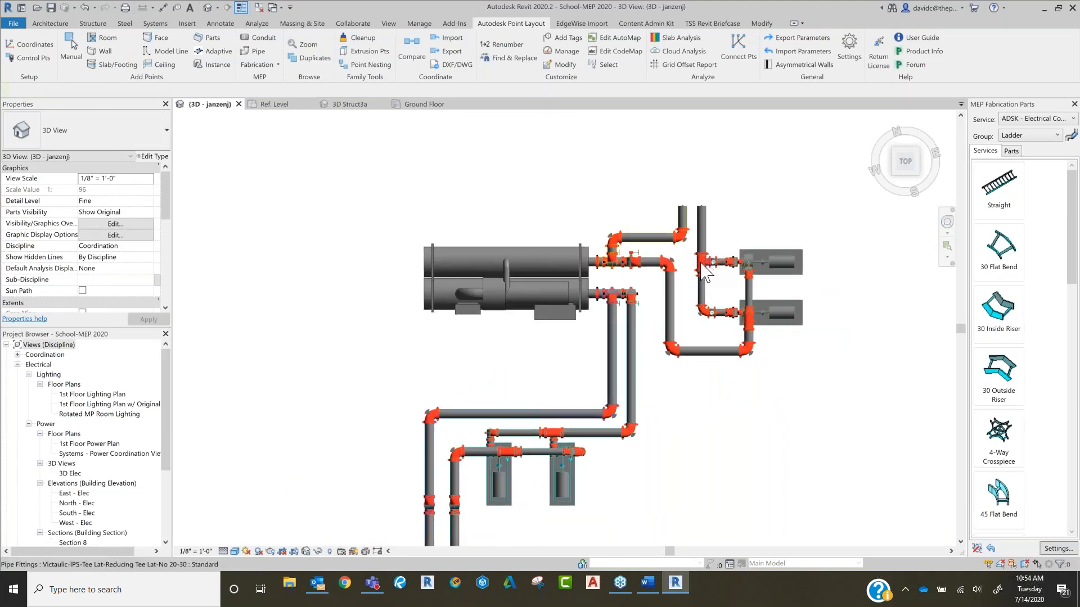
scroll(720, 269, down, 3)
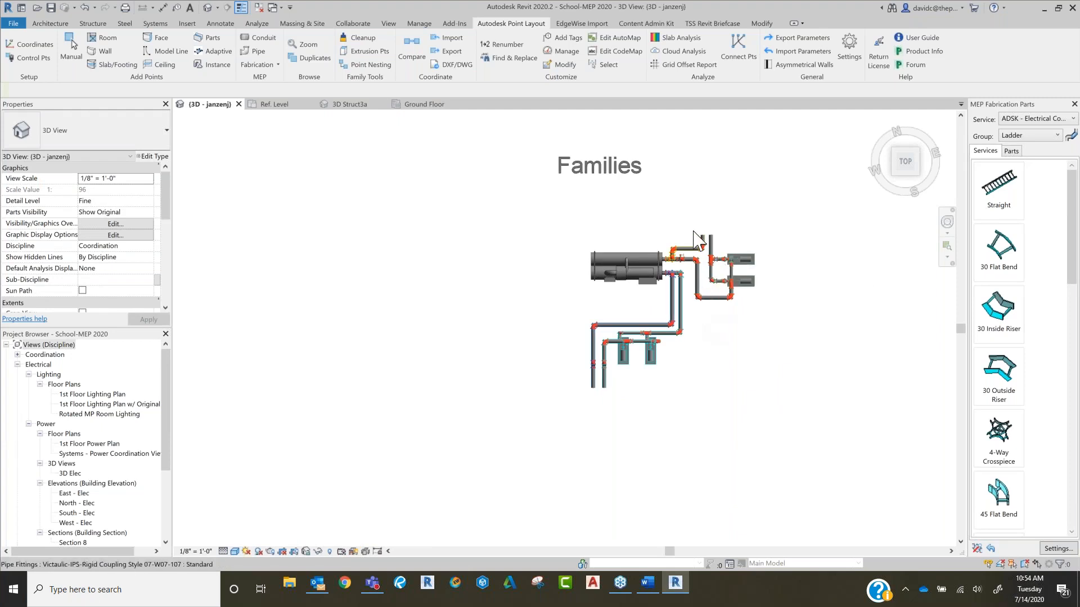
scroll(698, 242, up, 5)
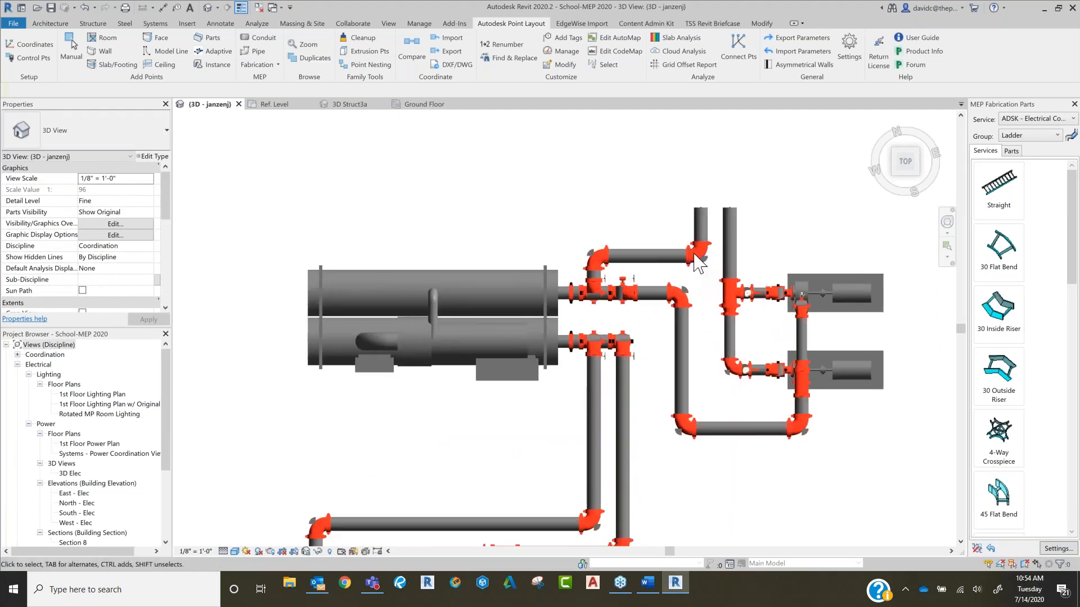
click(700, 260)
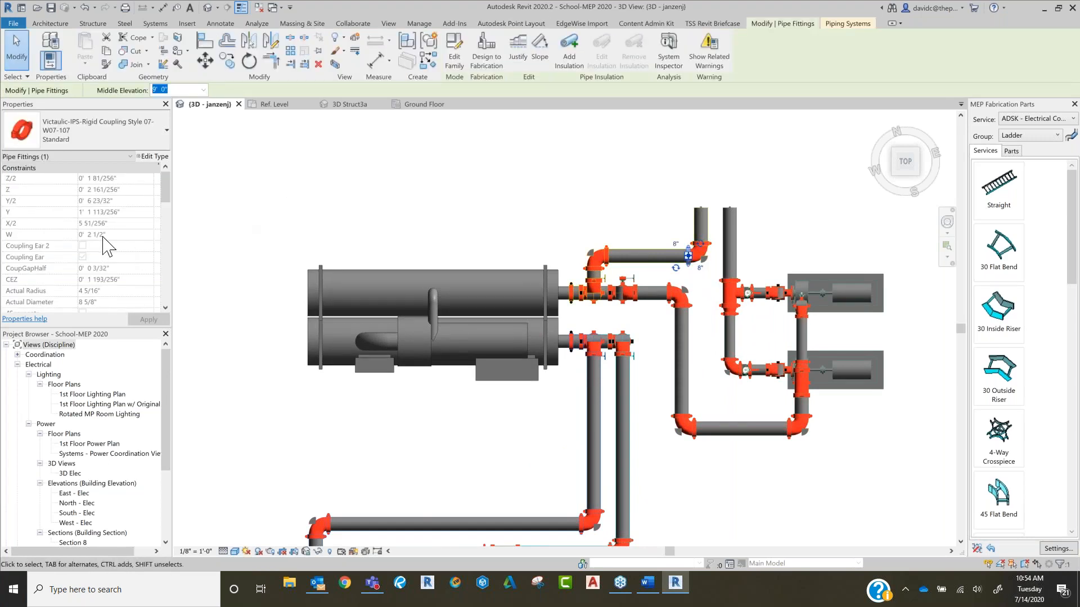
click(616, 206)
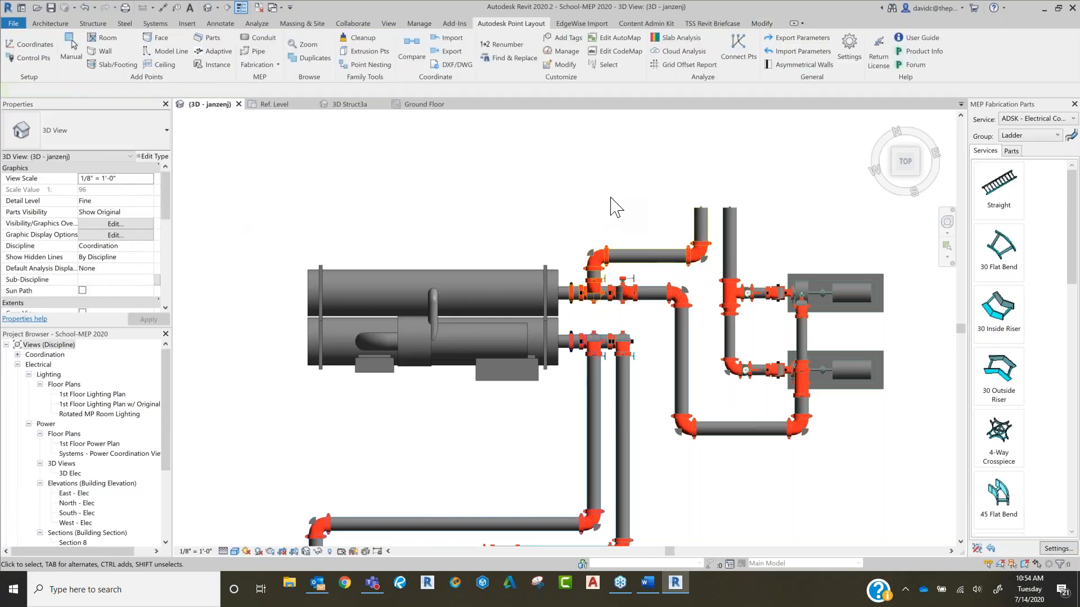
Step: Review the properties of the vertical pipe above the reducing tee in the MEP Fabrication Parts sample, and the available fabrication point commands
scroll(703, 231, down, 5)
middle_drag(728, 212, 457, 362)
middle_drag(832, 253, 526, 212)
scroll(672, 324, up, 6)
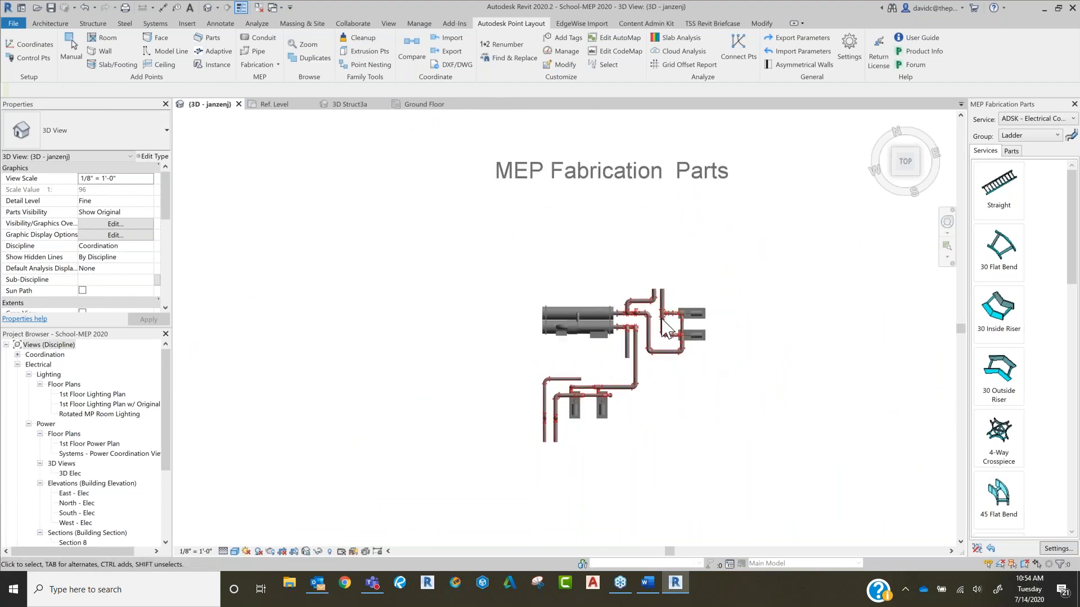
scroll(654, 277, up, 6)
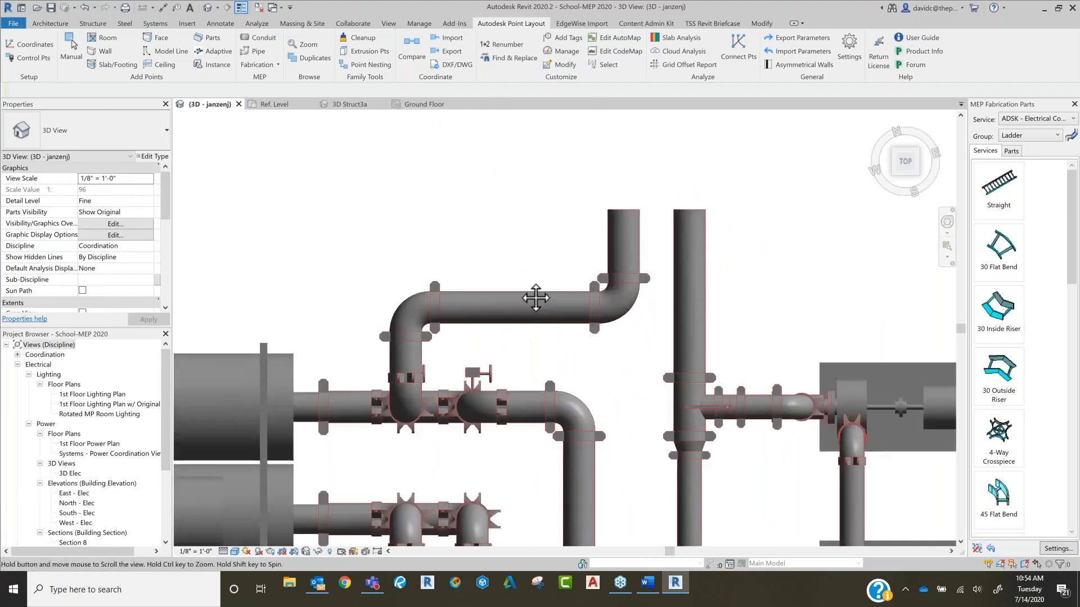
scroll(614, 306, down, 1)
click(601, 326)
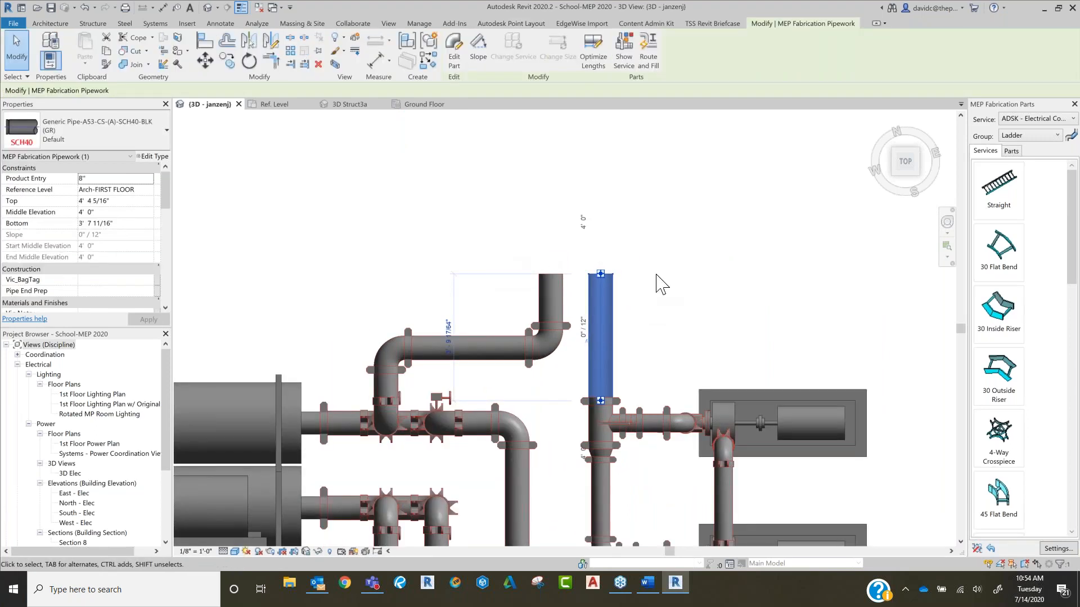
scroll(650, 322, down, 2)
middle_drag(677, 321, 722, 253)
scroll(697, 265, down, 3)
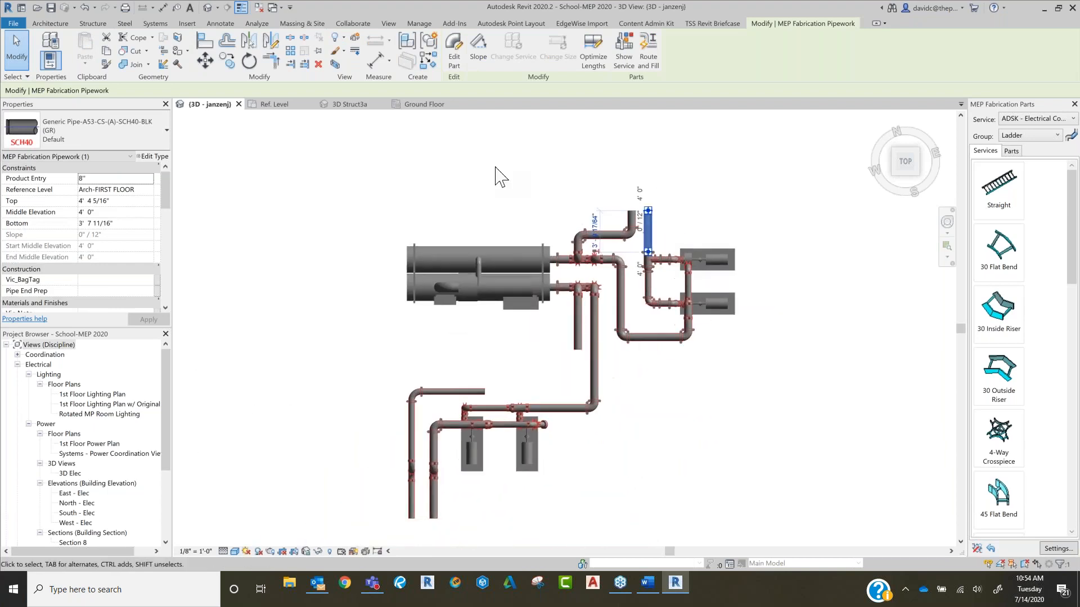
click(398, 159)
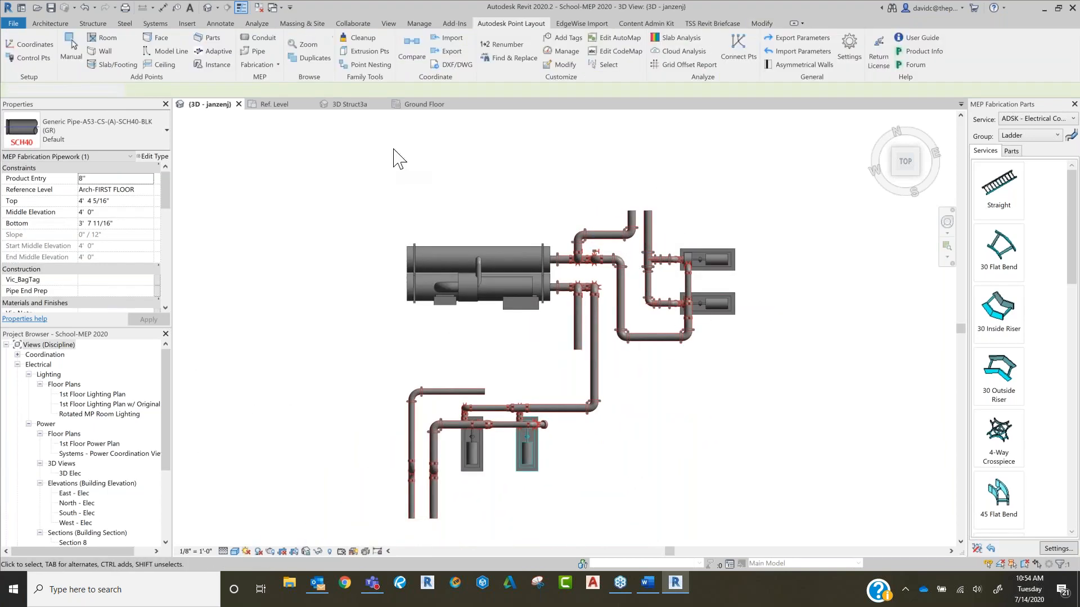
click(277, 64)
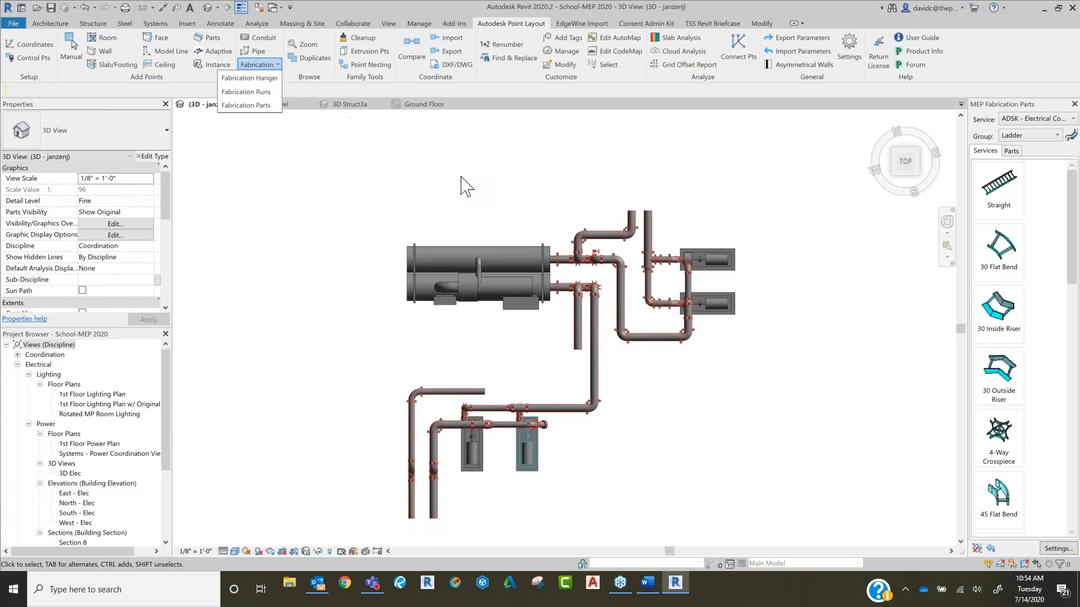
click(504, 177)
Step: Examine the fabrication pipework and couplings around the pumps, recheck the open-ended vertical pipe's properties, and clear the selection
scroll(646, 293, up, 5)
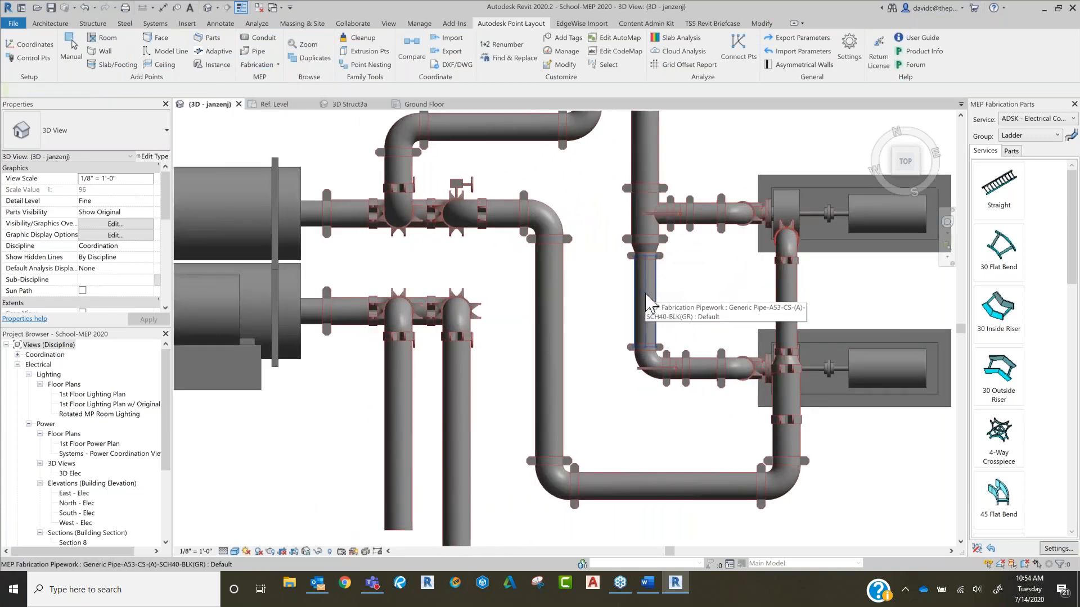
scroll(641, 224, up, 1)
middle_drag(641, 224, 648, 337)
scroll(655, 236, down, 2)
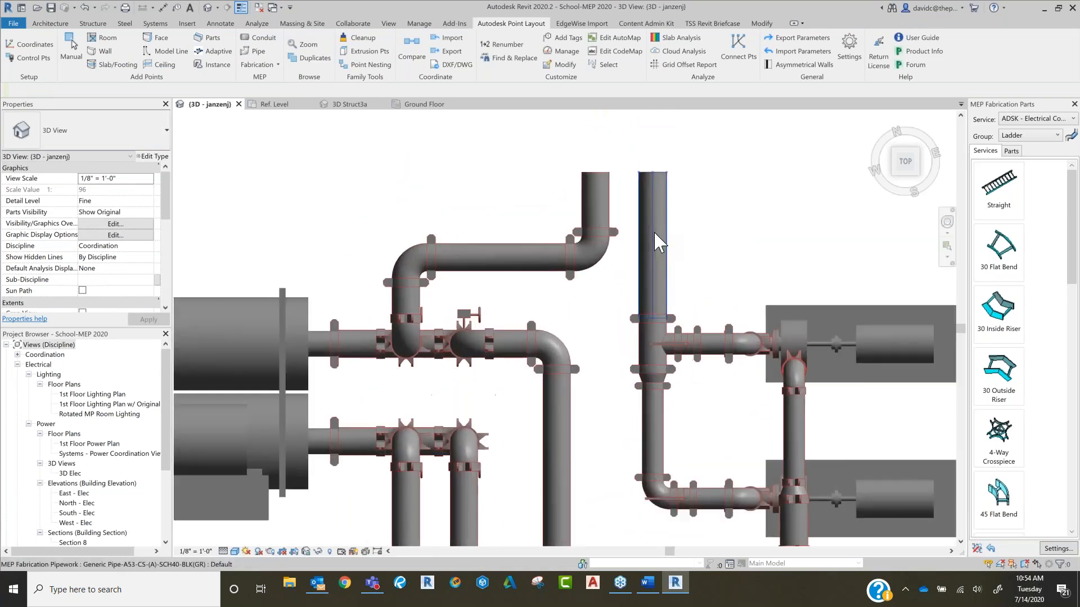
scroll(655, 239, down, 2)
click(655, 242)
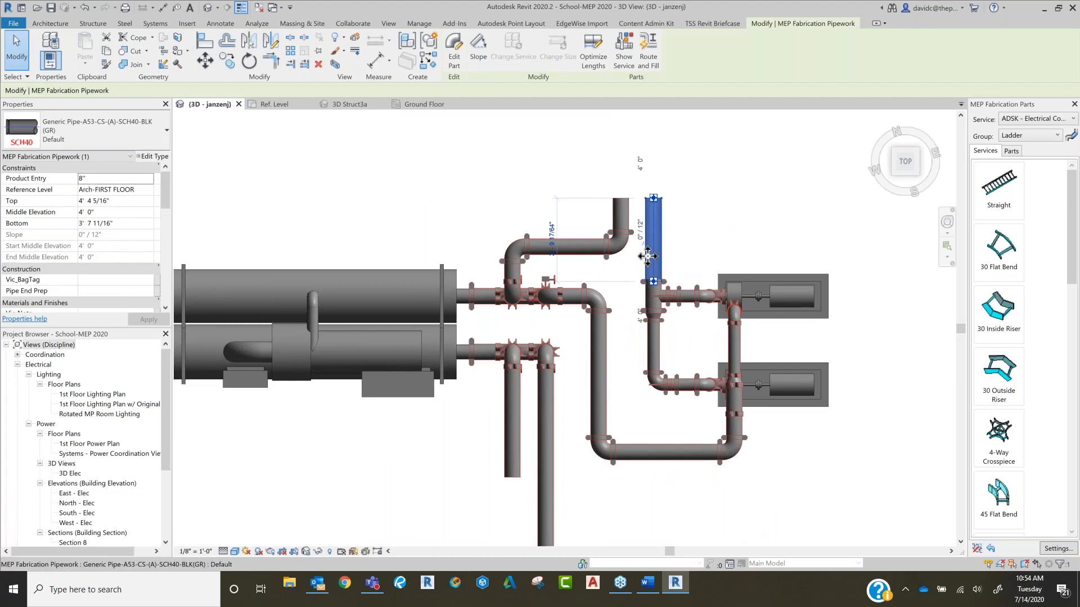
scroll(655, 253, down, 3)
middle_drag(702, 365, 730, 367)
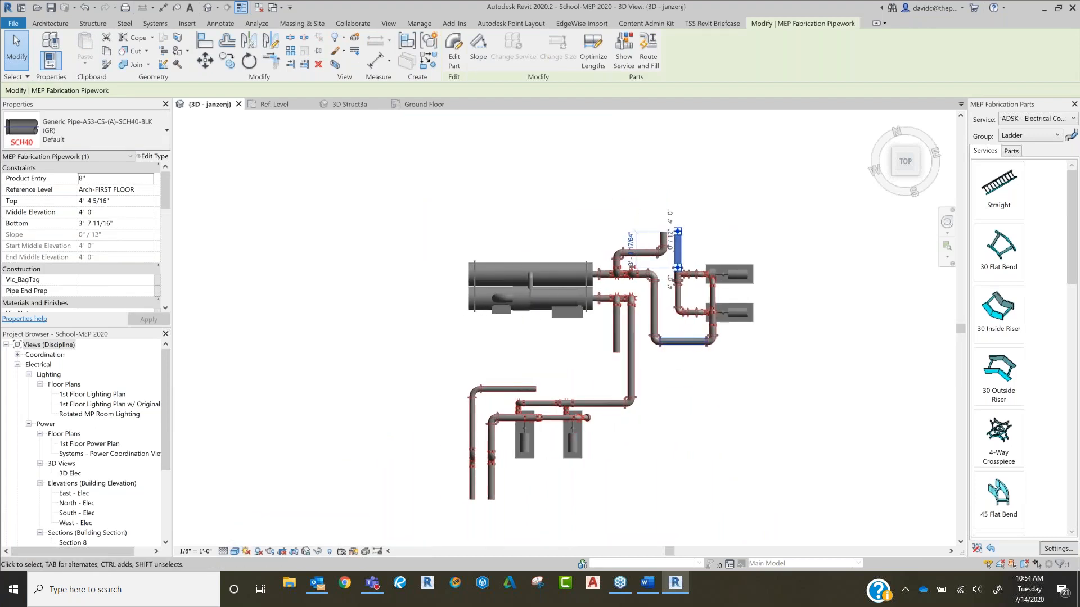
click(718, 386)
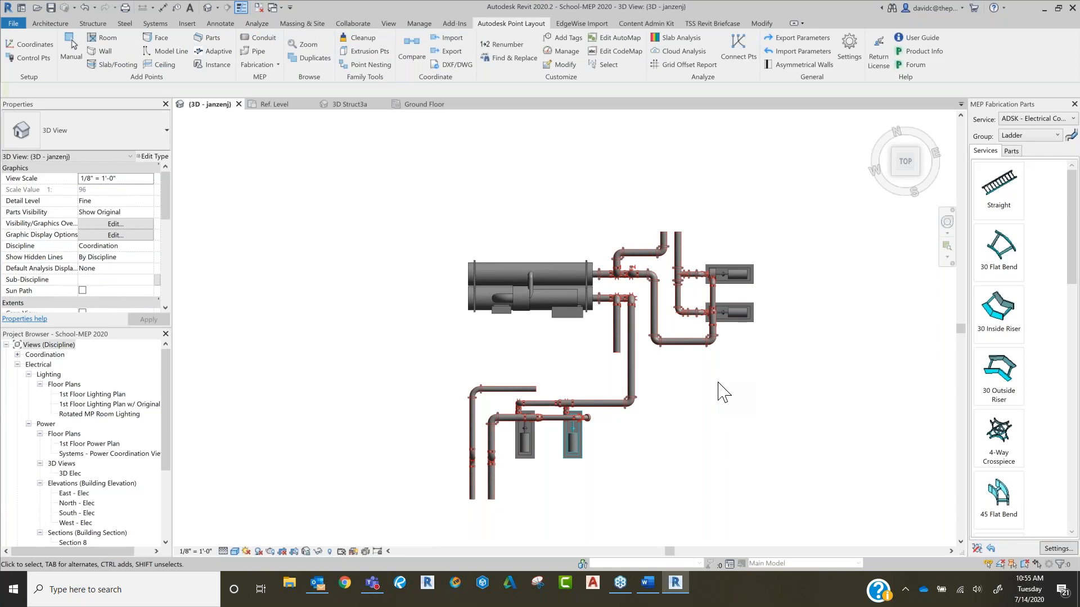
Step: Check the Design to Fabrication option for the Design Model sample's open-ended vertical pipe above the tee, and review the available fabrication services
scroll(481, 179, down, 5)
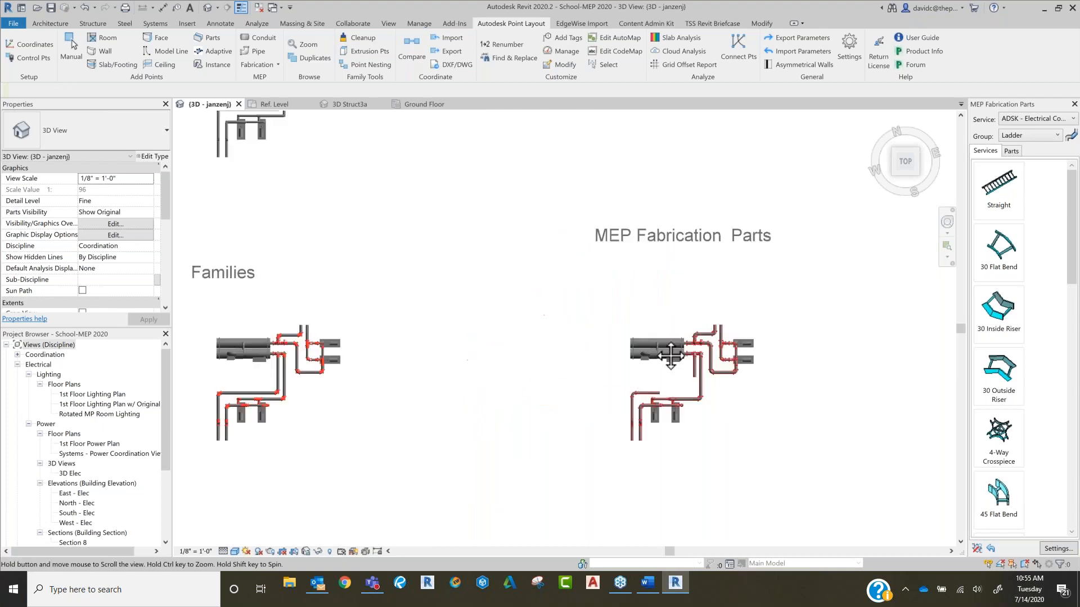
middle_drag(754, 356, 892, 406)
middle_drag(668, 317, 767, 420)
scroll(603, 258, up, 4)
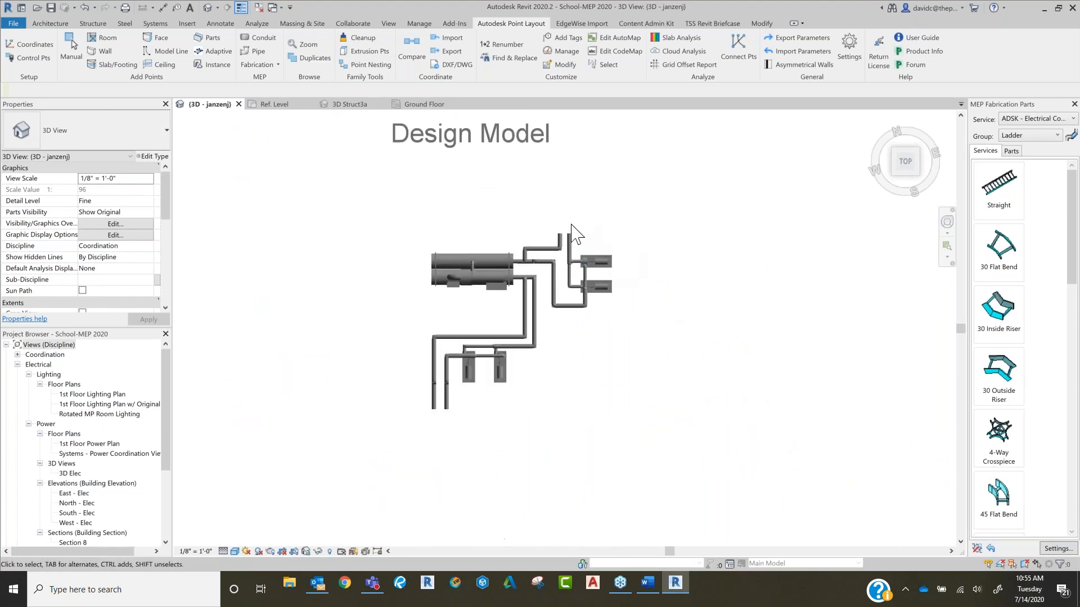
scroll(539, 220, up, 4)
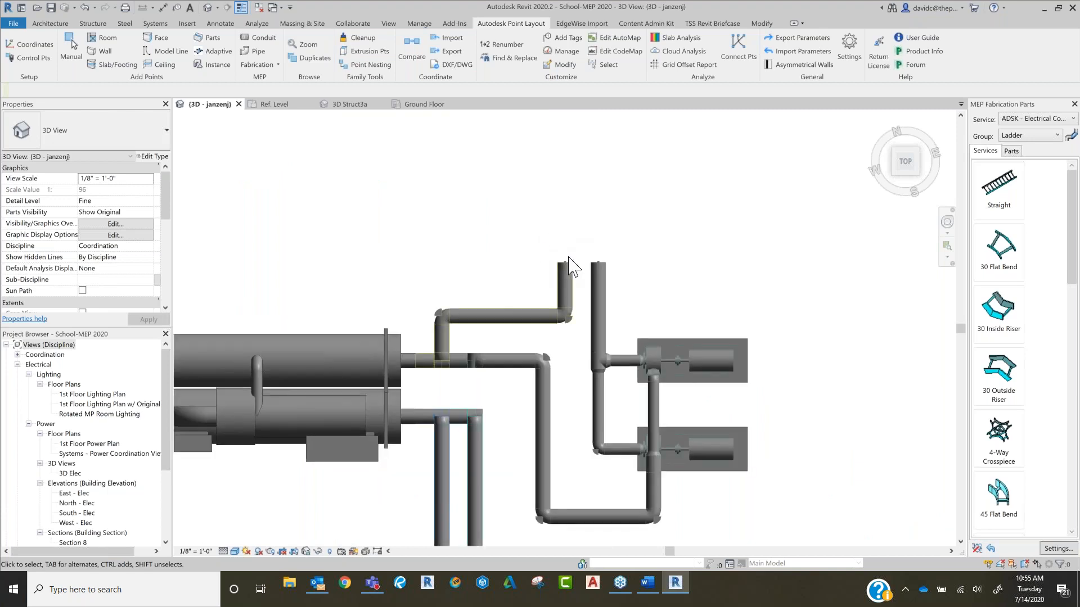
scroll(596, 275, down, 3)
mouse_move(608, 281)
middle_down()
mouse_move(622, 265)
mouse_move(616, 278)
middle_up()
click(616, 271)
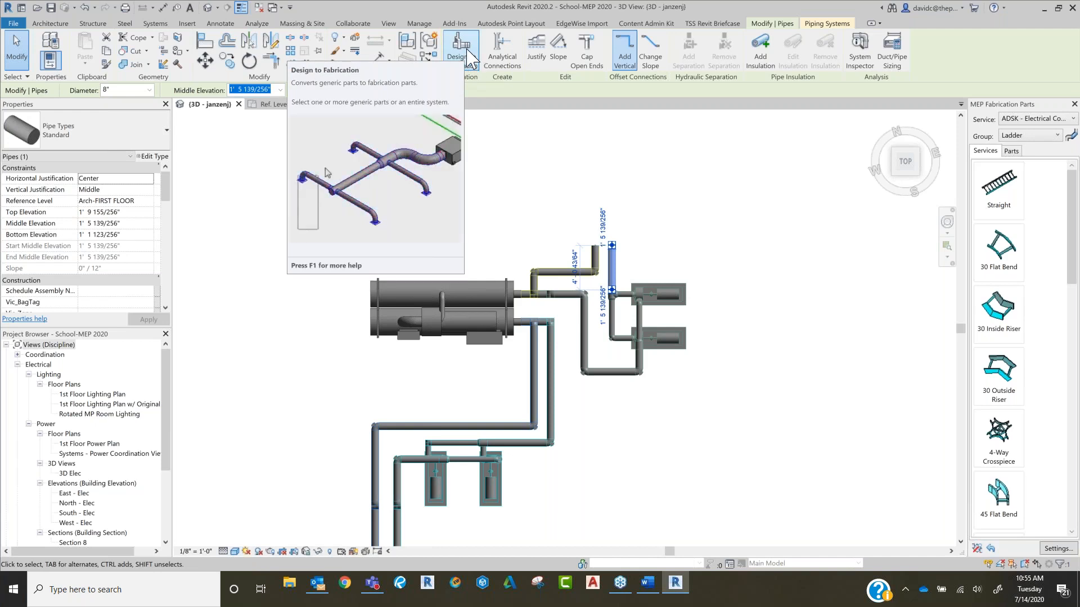
click(569, 145)
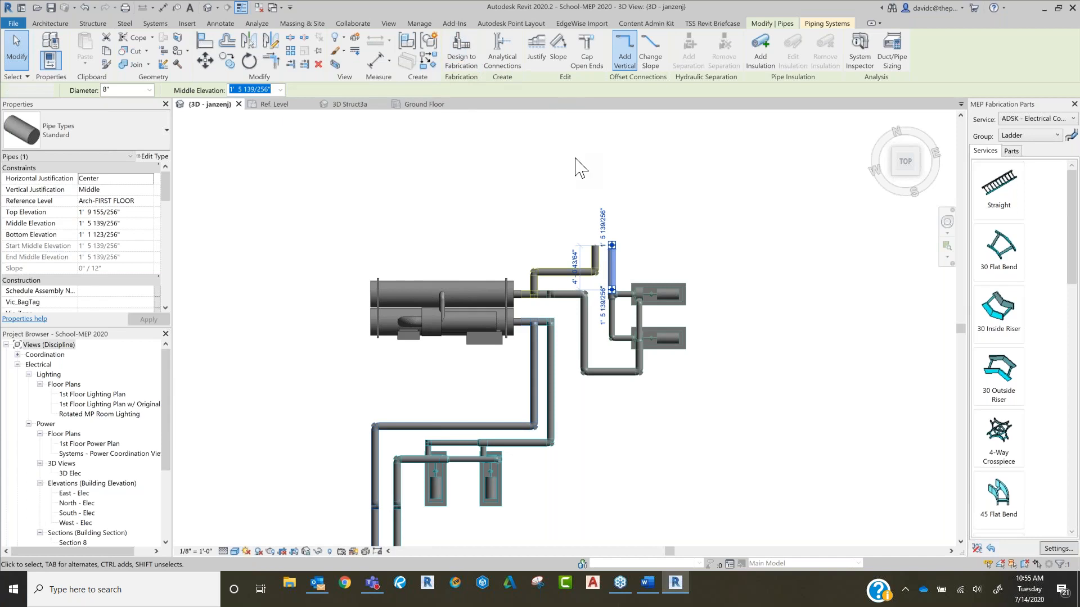
click(1038, 119)
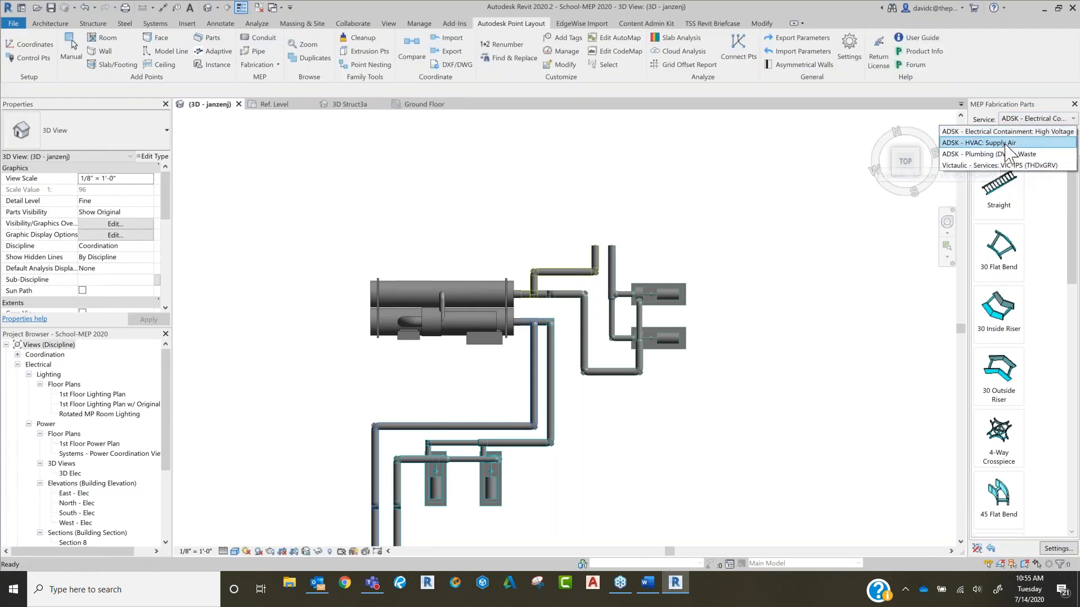
click(790, 165)
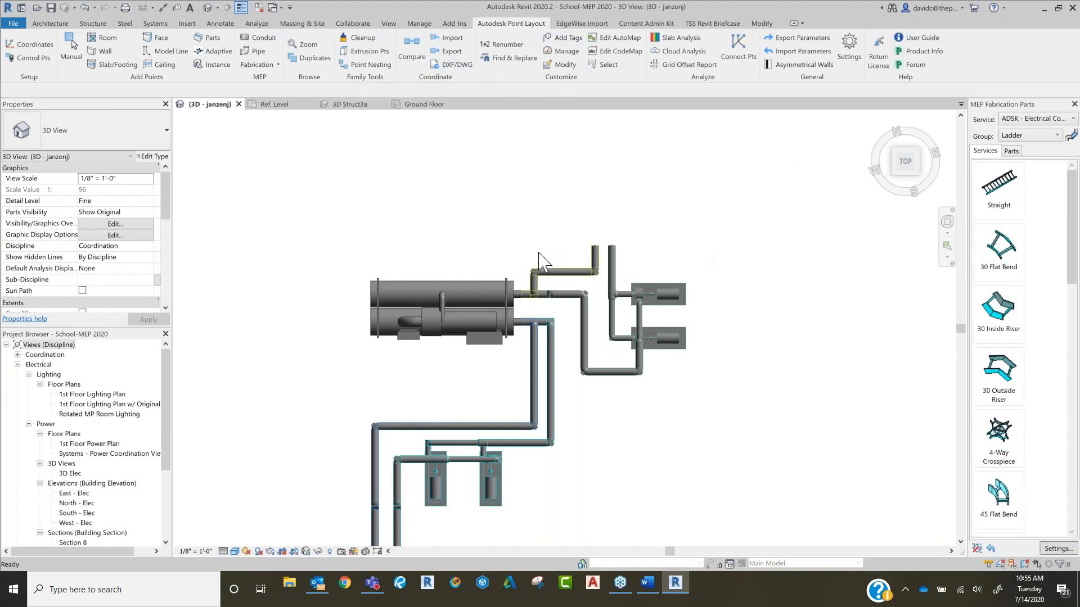
Step: Convert the Design Model's vertical pipe above the tee to a fabrication part using the Victaulic - Services: VIC-IPS (THDxGRV) service
click(614, 267)
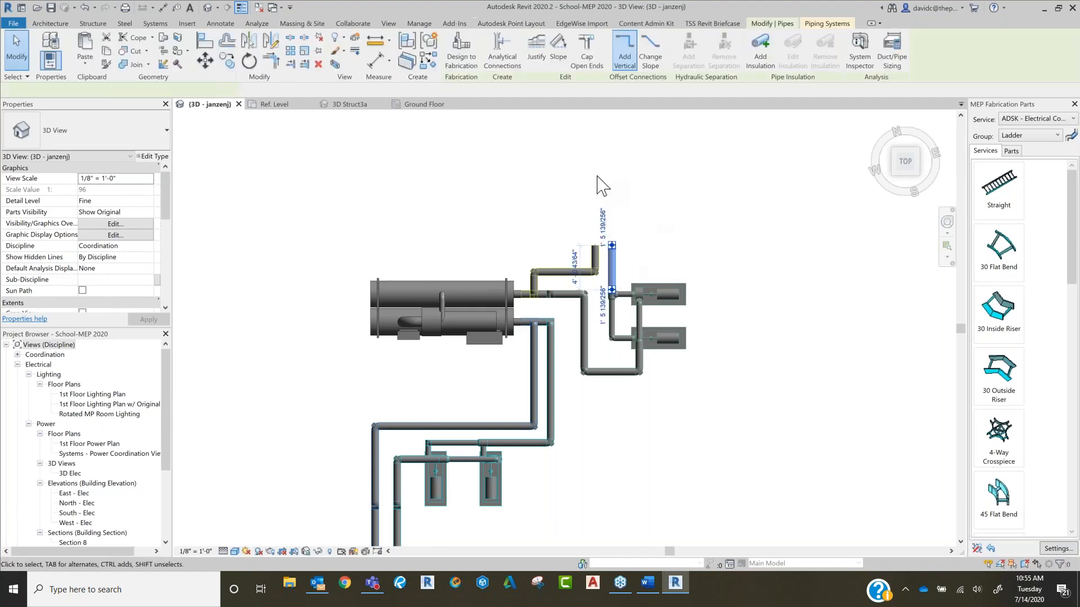
click(463, 52)
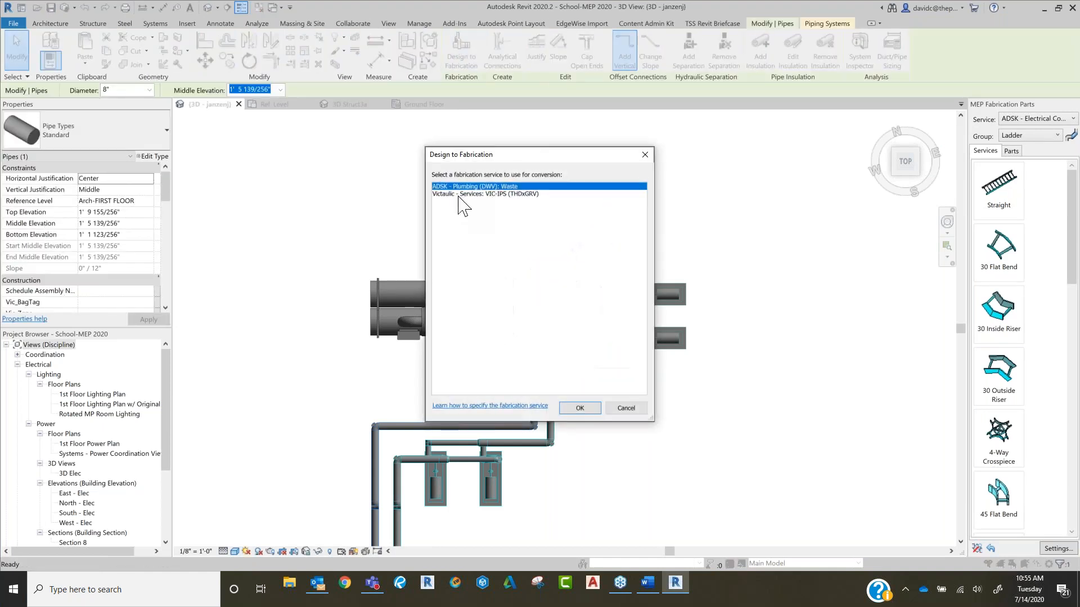
click(469, 194)
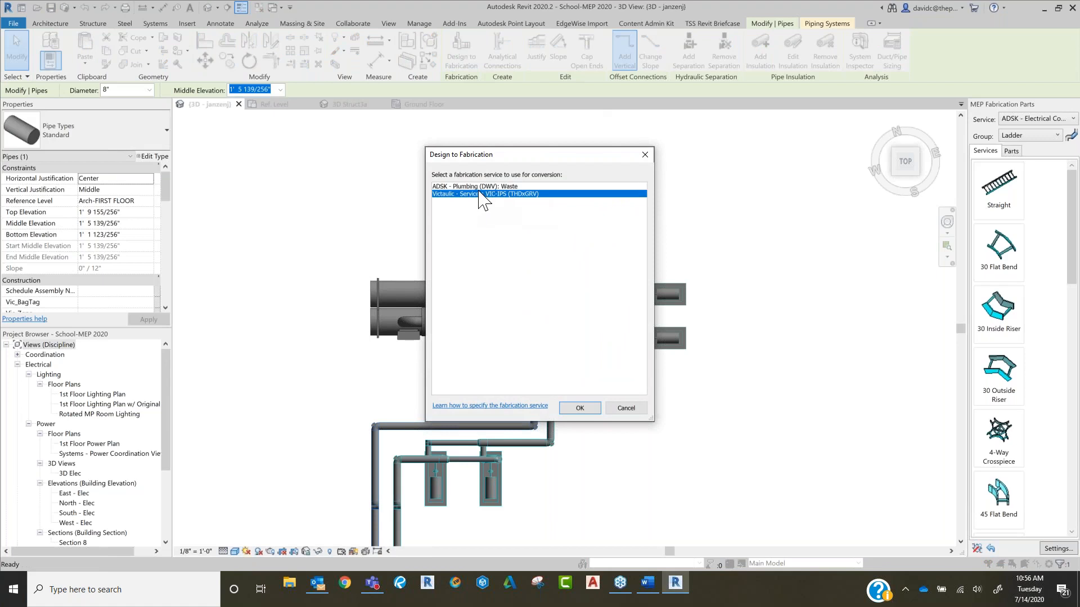
click(580, 408)
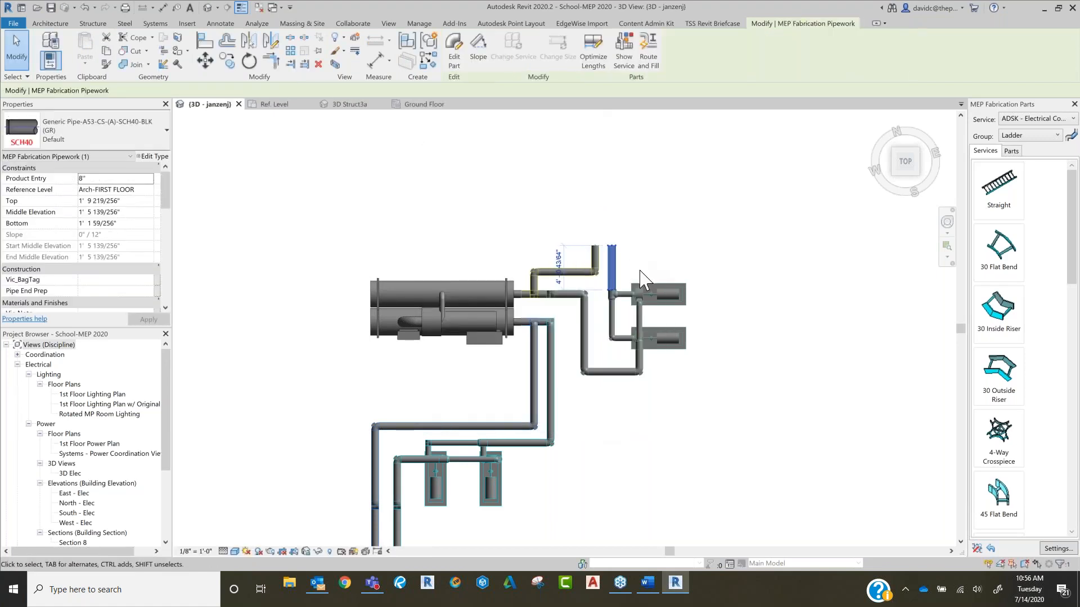
scroll(644, 278, up, 5)
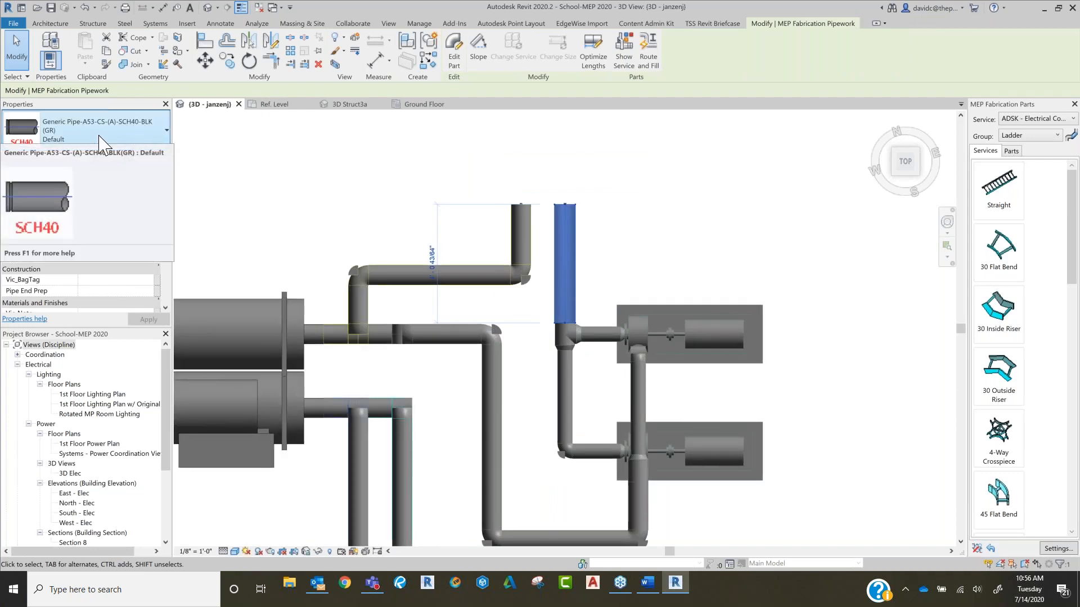
click(637, 206)
Step: Examine the open end of the converted pipe for its point, selecting the pipe to check its connector, and clear the selection
scroll(592, 226, up, 6)
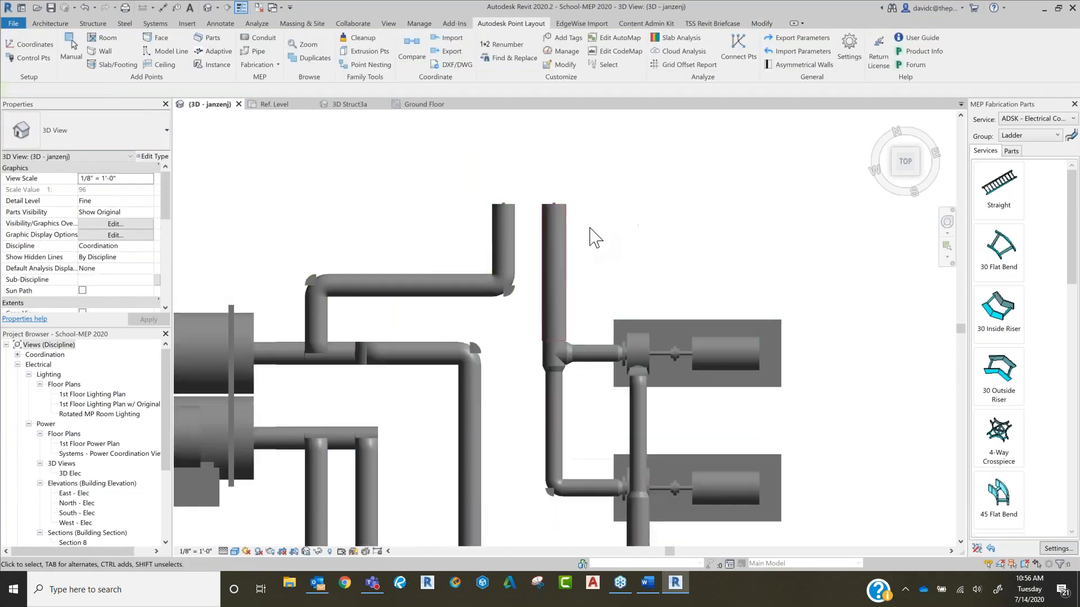
scroll(560, 195, down, 7)
scroll(567, 211, down, 6)
scroll(558, 204, up, 6)
scroll(537, 171, up, 10)
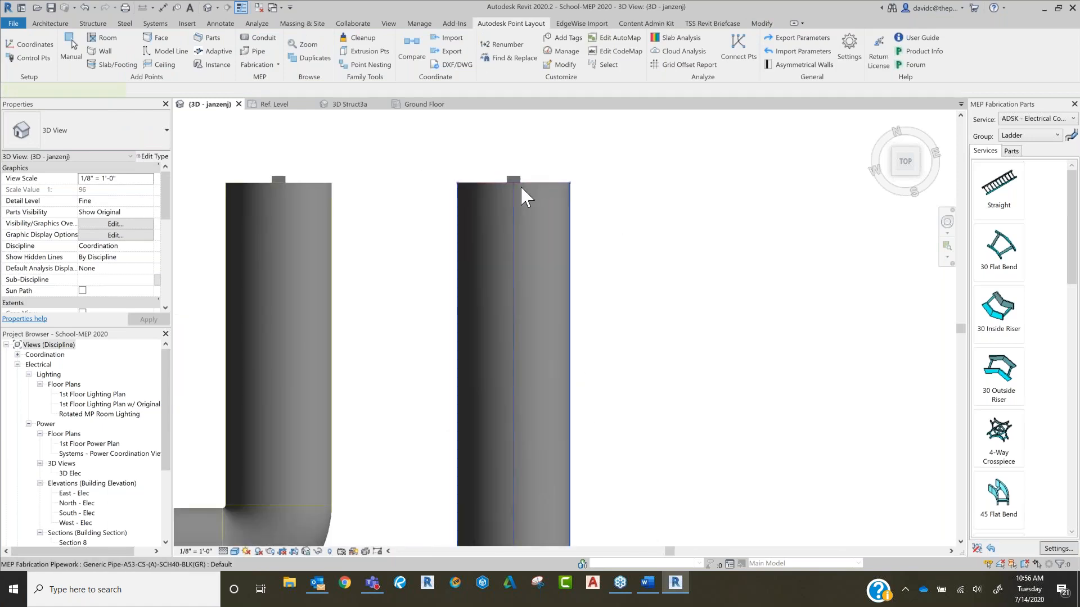
click(514, 186)
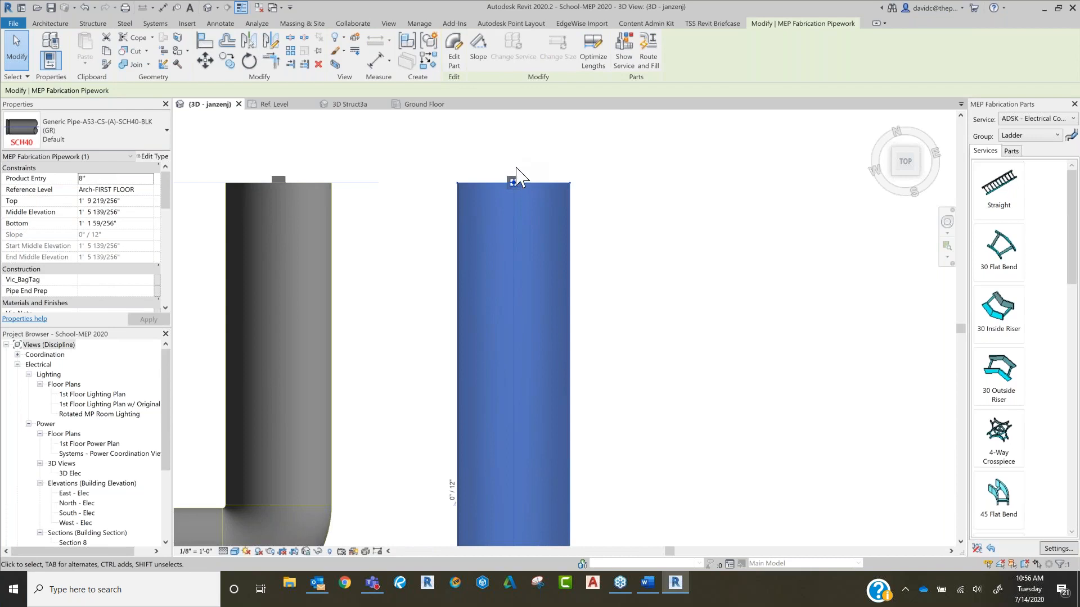
click(697, 264)
scroll(698, 264, down, 6)
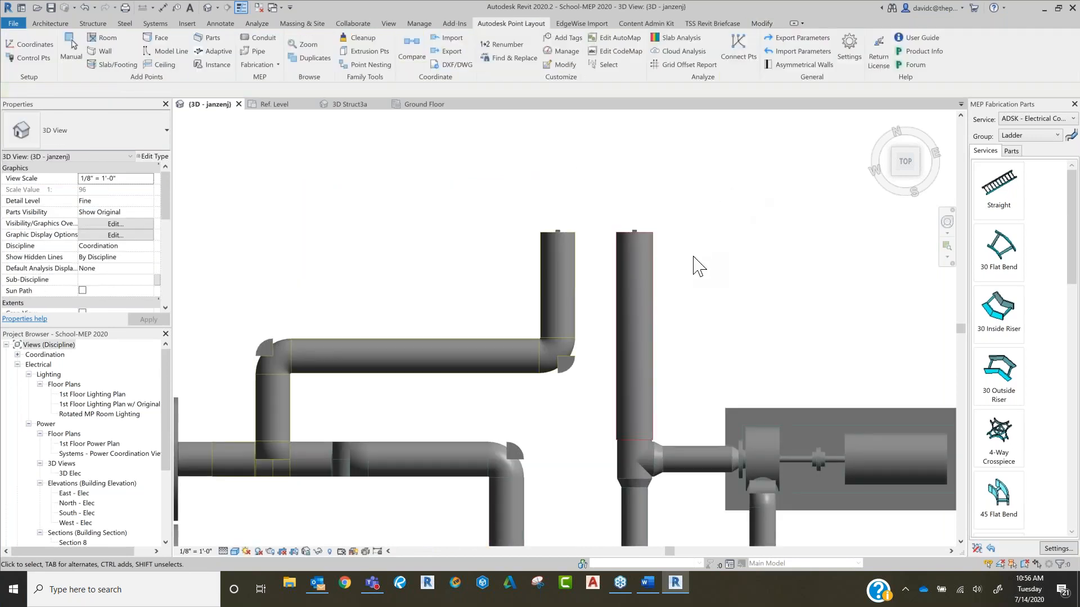
scroll(722, 264, down, 3)
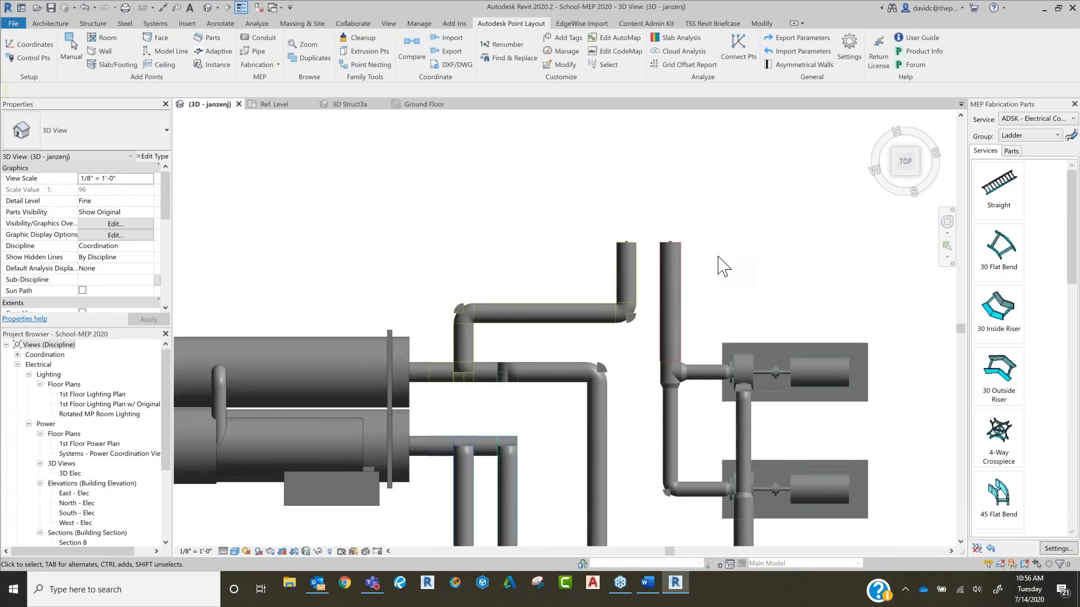
Step: Set up fabrication part points for the MEP Fabrication Parts sample as Pipe Pt with start number 200 and filtering by type
scroll(736, 270, down, 7)
middle_drag(787, 264, 487, 240)
scroll(571, 248, down, 5)
middle_drag(628, 304, 463, 260)
middle_drag(662, 450, 645, 364)
scroll(571, 276, up, 5)
middle_drag(564, 234, 634, 271)
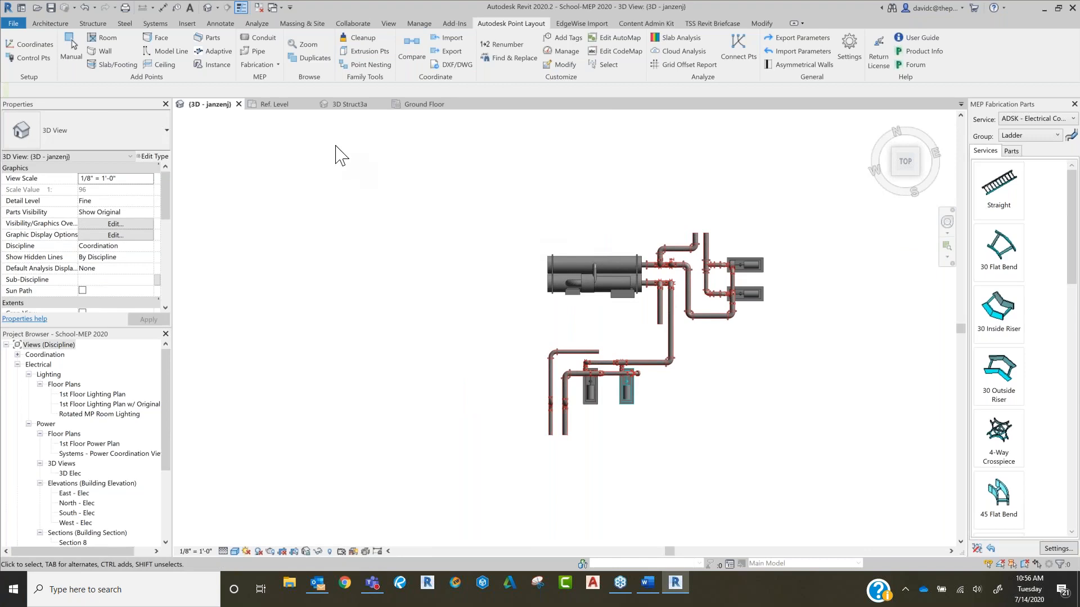
middle_drag(450, 275, 444, 240)
scroll(444, 240, down, 8)
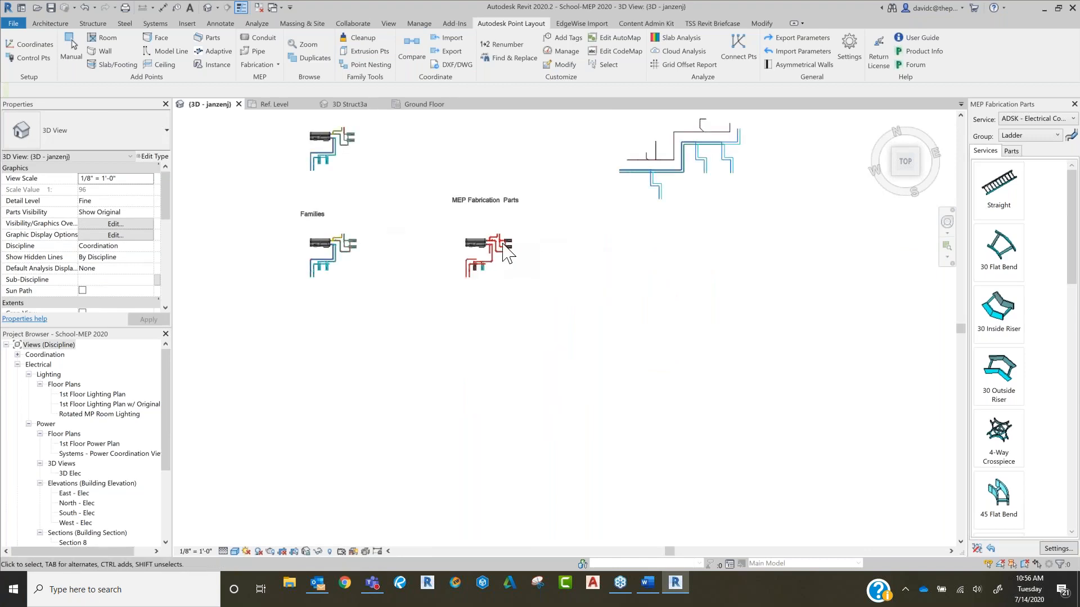
scroll(494, 243, up, 6)
scroll(473, 234, up, 3)
click(268, 66)
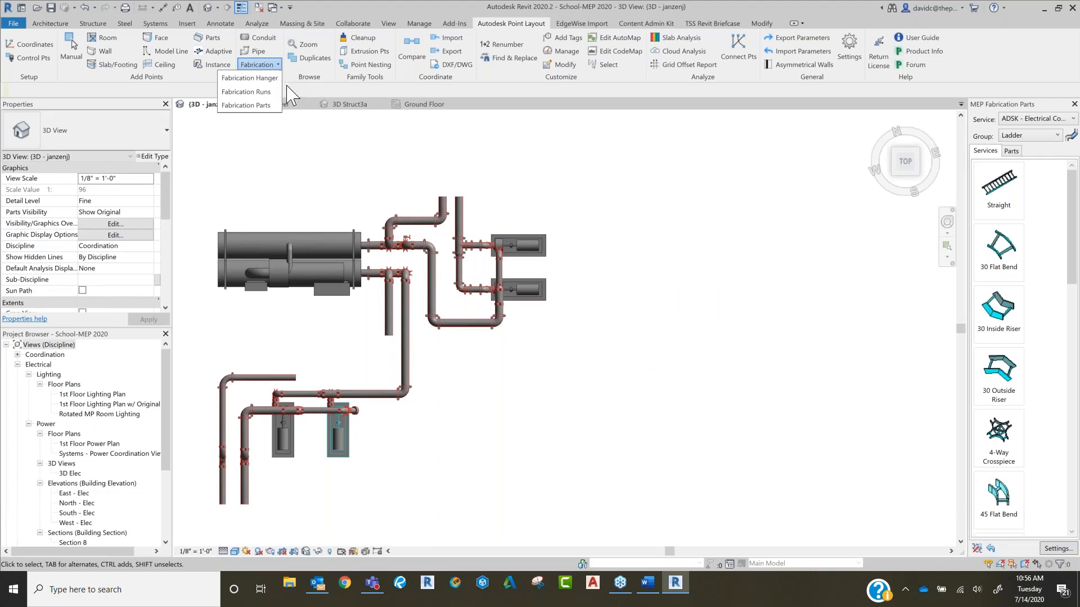
click(246, 105)
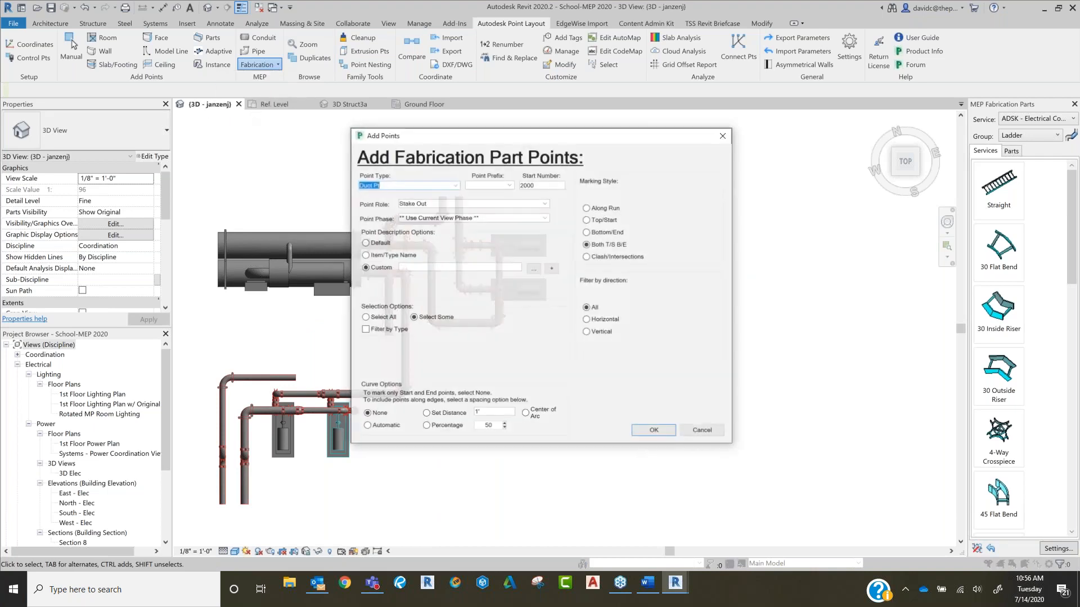
click(452, 184)
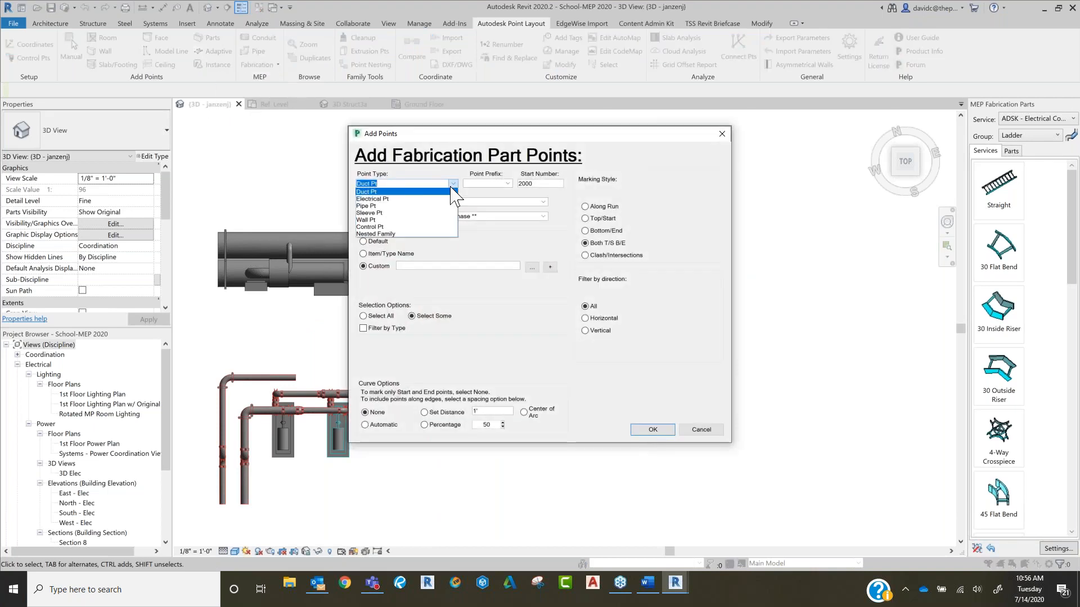
click(371, 205)
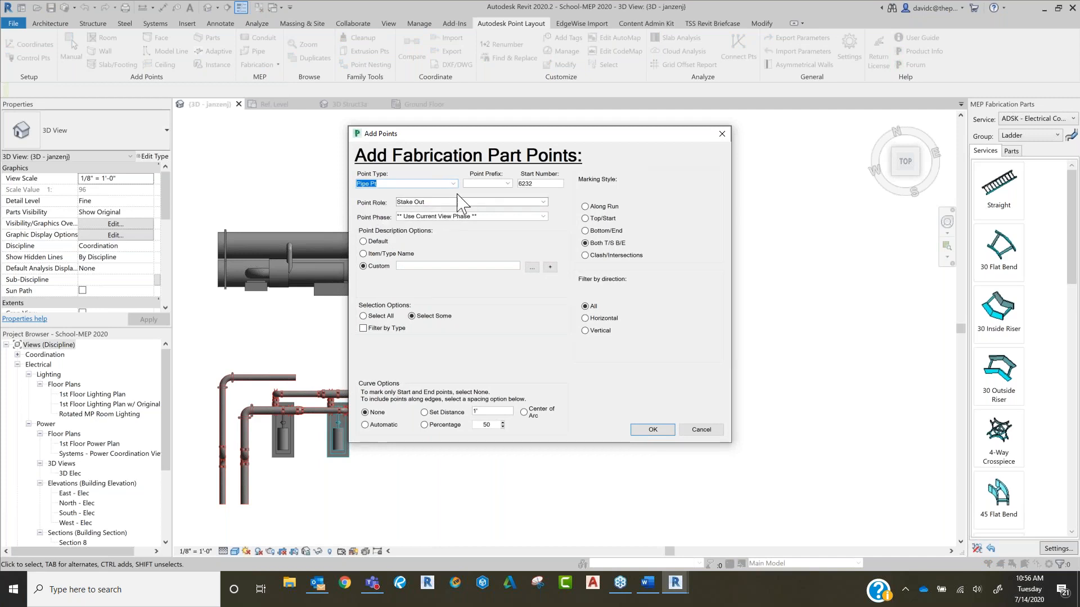
double_click(547, 184)
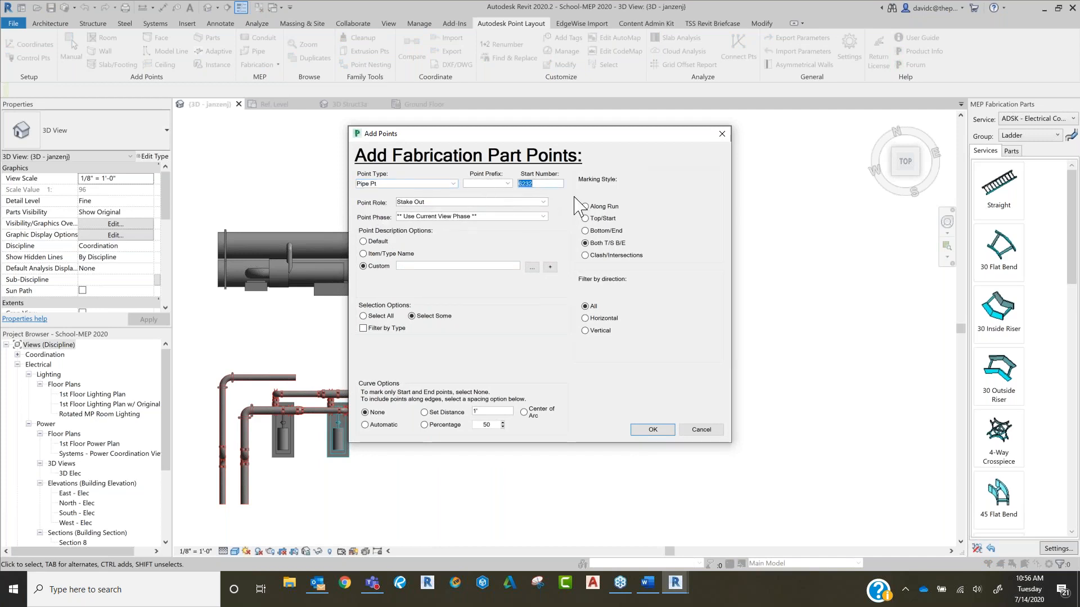
text(200)
click(372, 329)
click(653, 429)
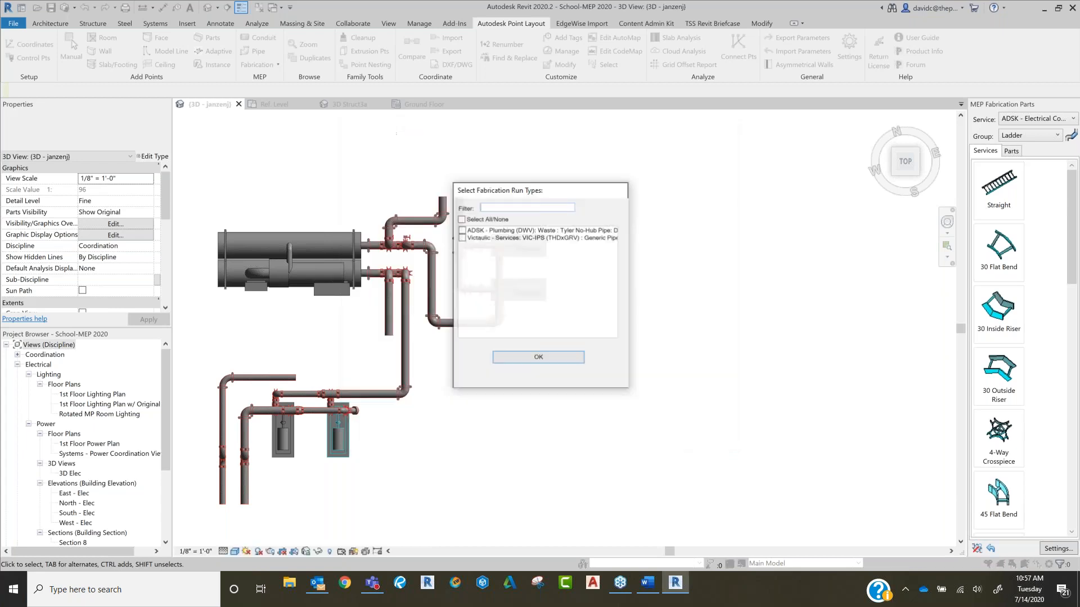
Step: Add the points to the sample's pipework, including the ADSK - Plumbing (DWV): Waste and Victaulic - Services: VIC-IPS (THDxGRV) run types
click(460, 237)
click(464, 230)
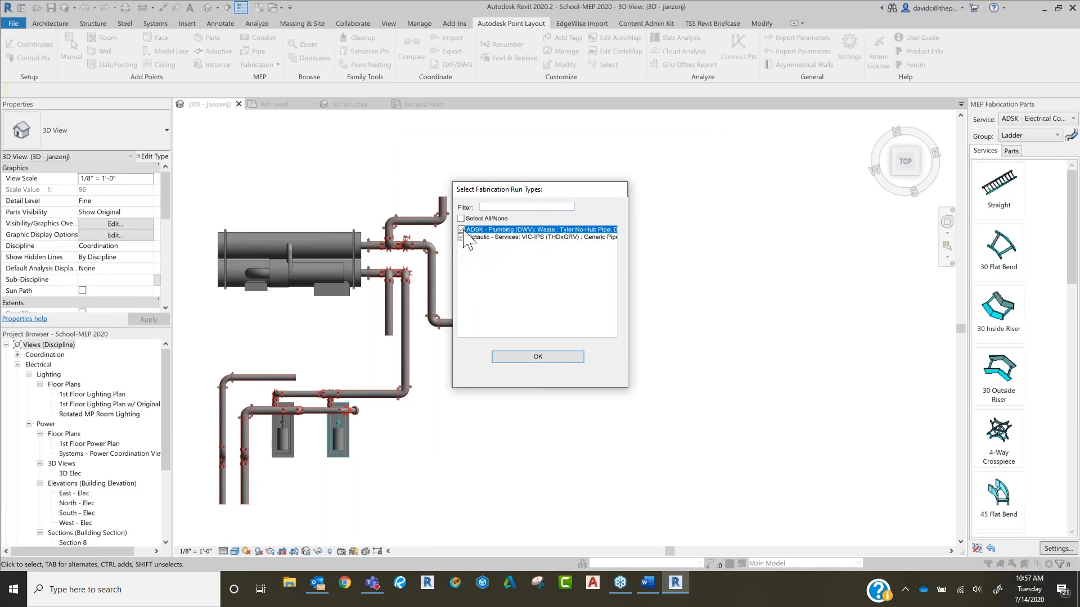
click(544, 359)
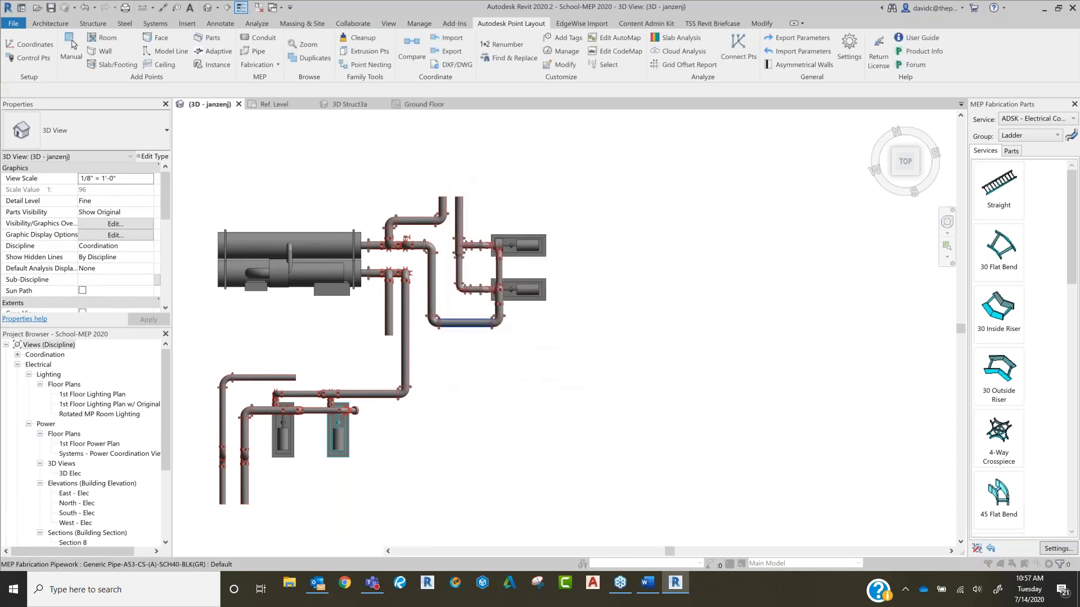
drag(311, 212, 584, 445)
click(53, 91)
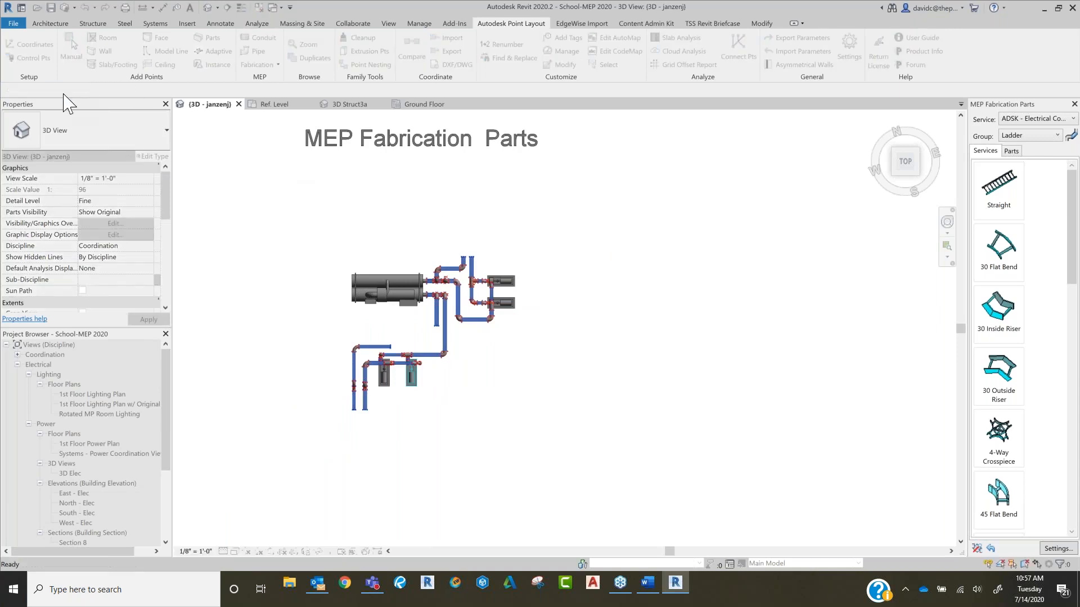
Step: Examine the points at the open ends of the two vertical fabrication pipes
scroll(471, 261, up, 2)
scroll(471, 261, up, 5)
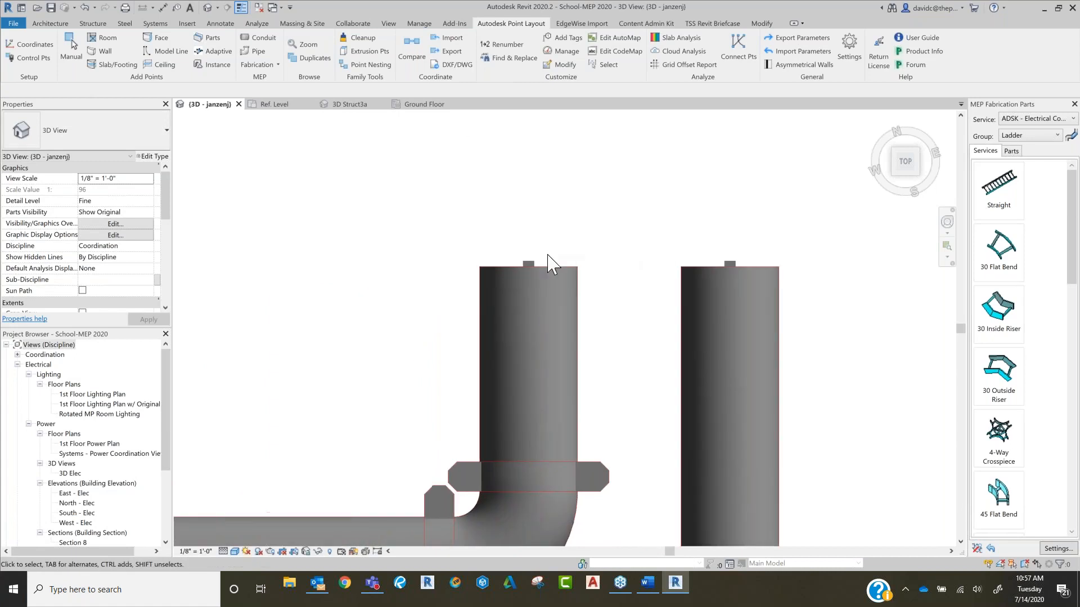
scroll(627, 253, down, 4)
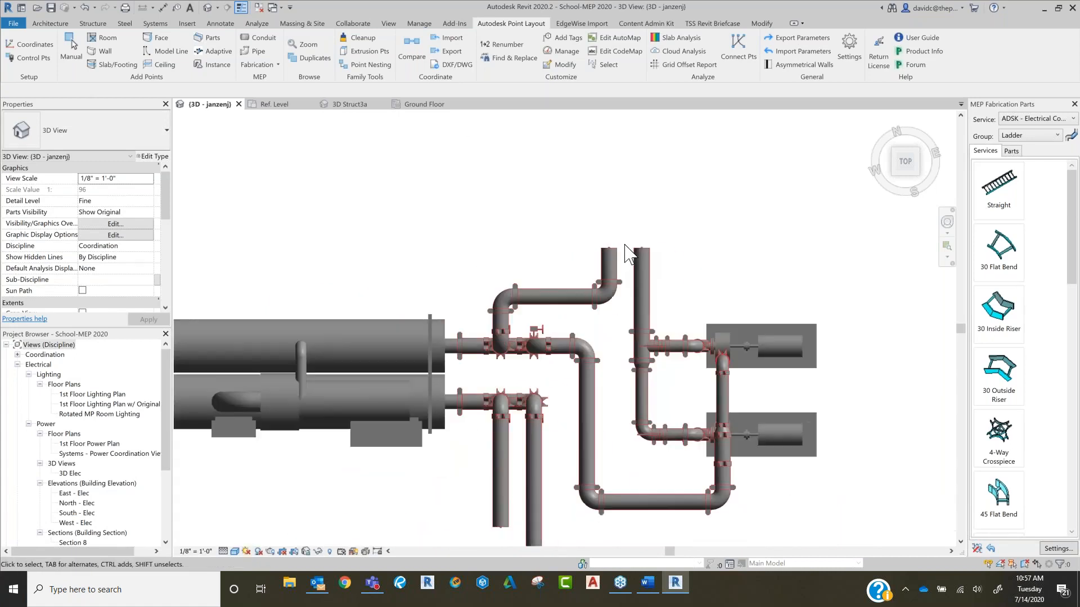
scroll(627, 259, down, 5)
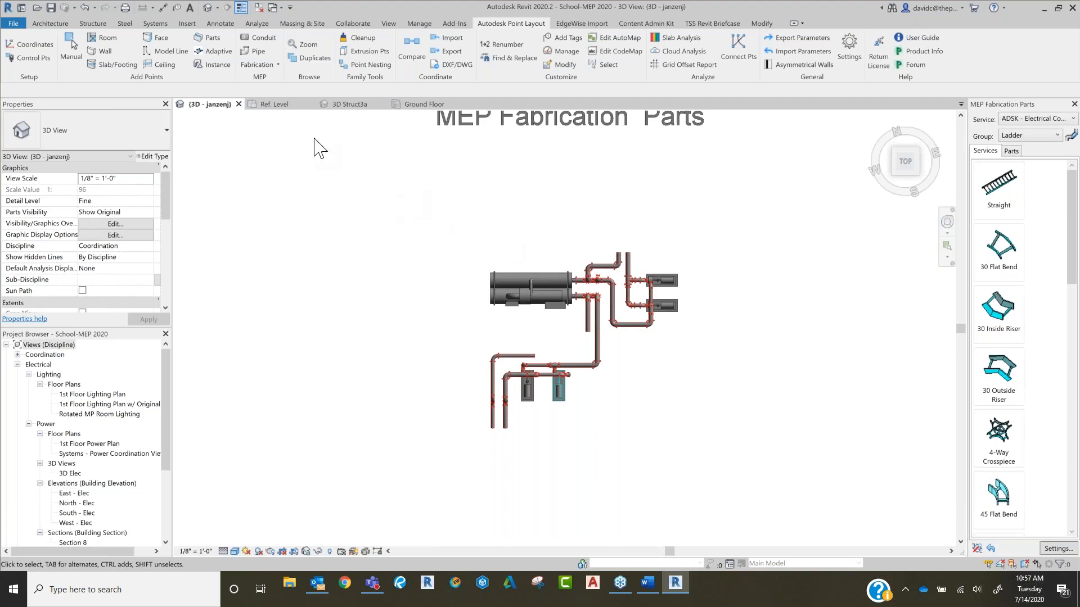
Step: Go to the long parallel ducts in the school model and browse the ADSK Plumbing and HVAC fabrication services for hangers
scroll(610, 264, down, 4)
middle_drag(610, 264, 790, 164)
scroll(482, 318, down, 1)
middle_drag(482, 318, 680, 265)
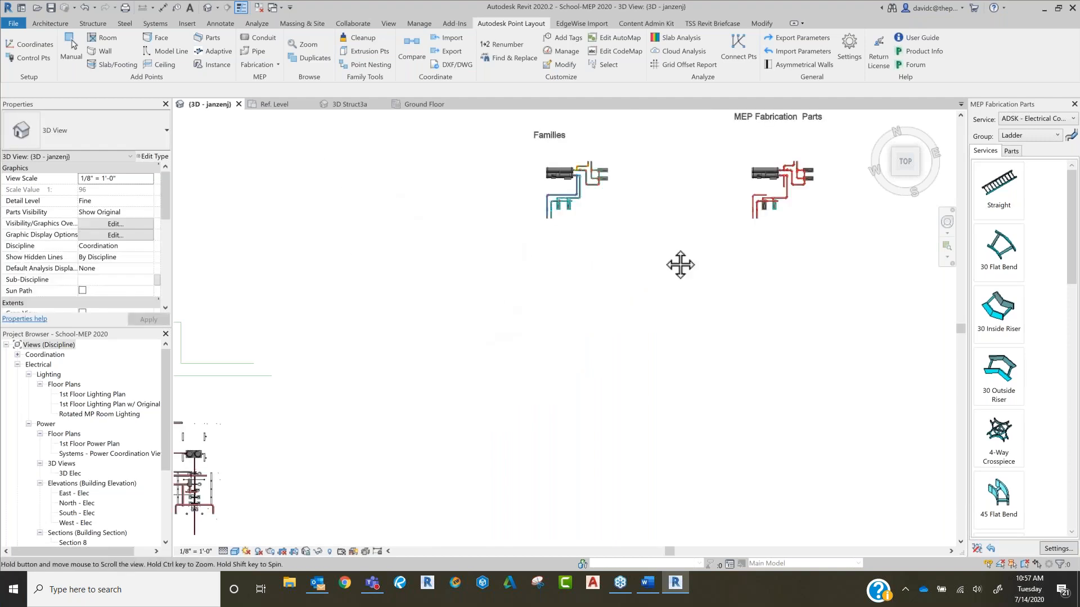
middle_drag(499, 352, 842, 243)
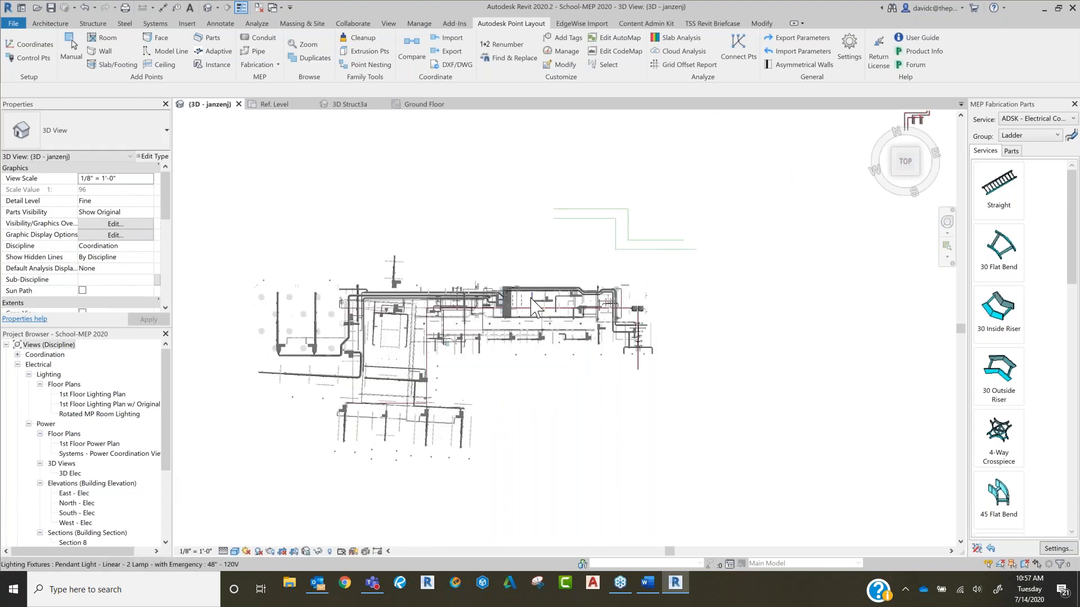
scroll(534, 297, up, 6)
scroll(482, 330, up, 1)
scroll(559, 272, up, 4)
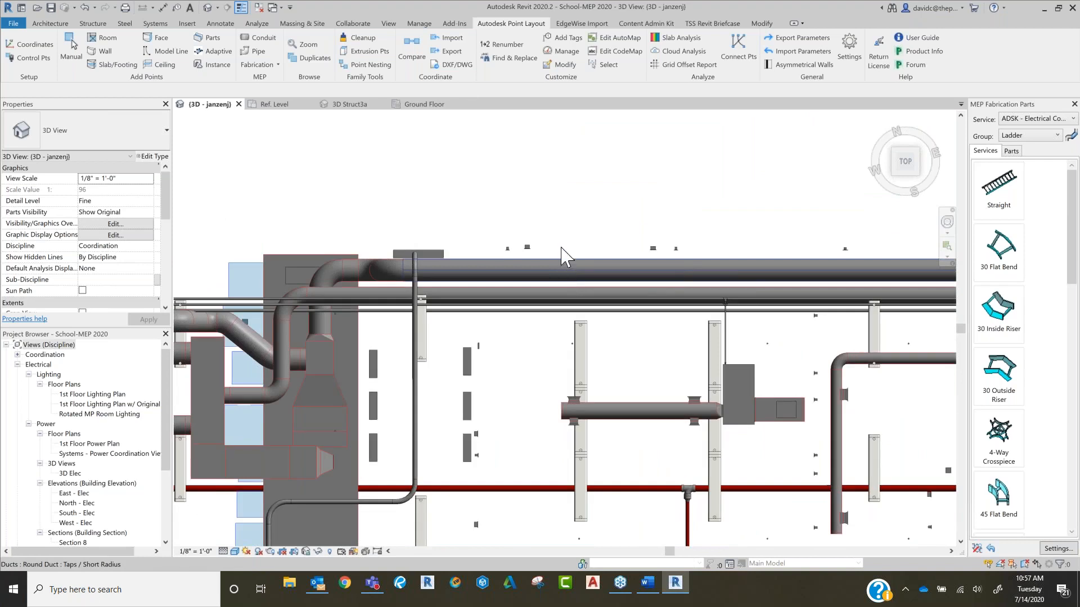
click(1024, 136)
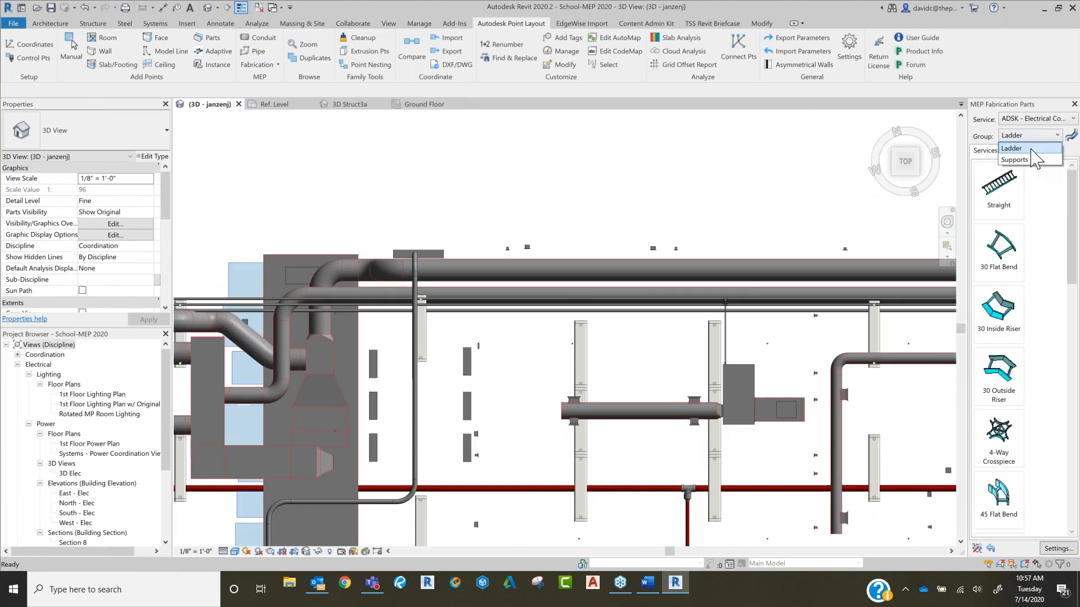
click(1040, 120)
click(1041, 120)
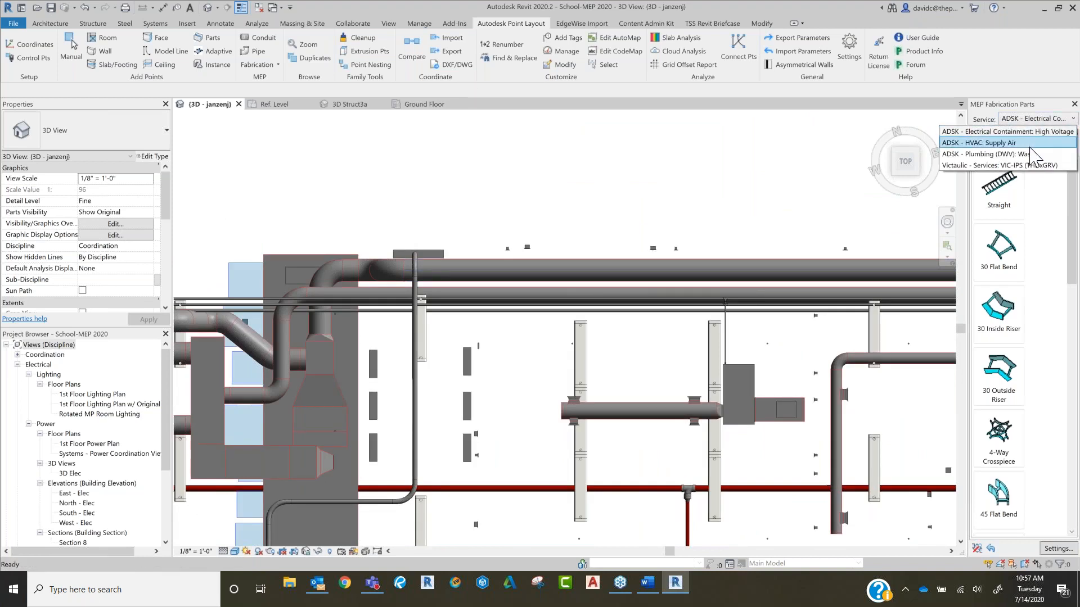
click(1035, 154)
click(1031, 136)
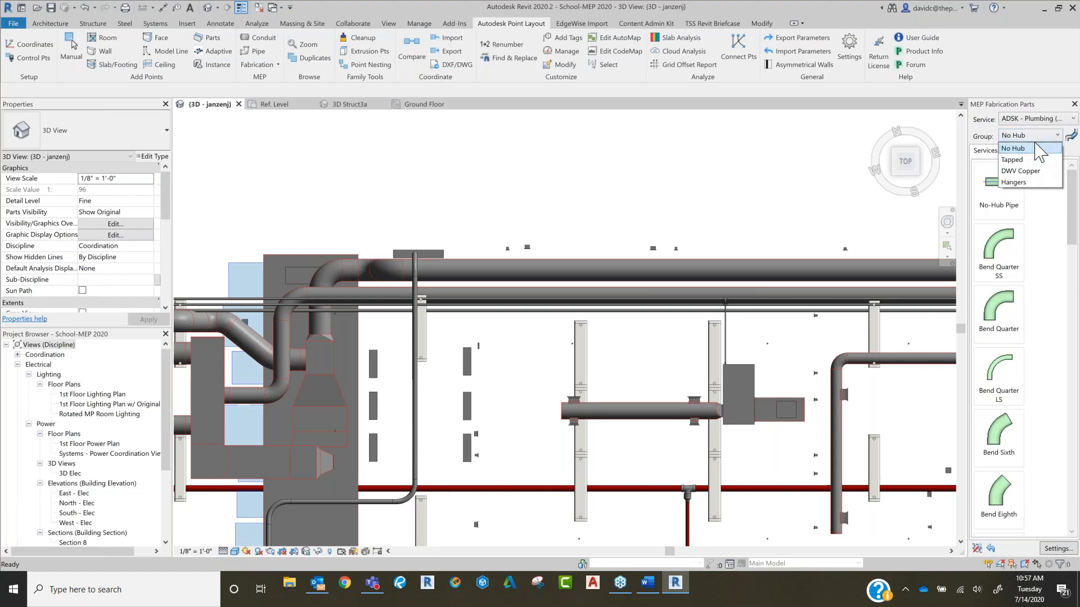
click(1022, 155)
click(1021, 152)
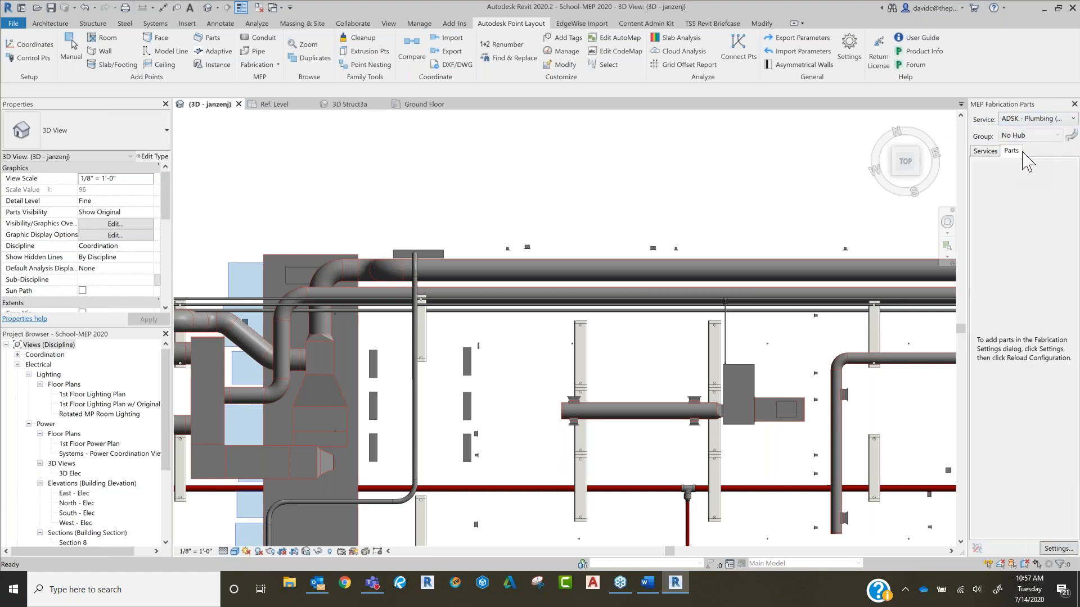
click(1036, 118)
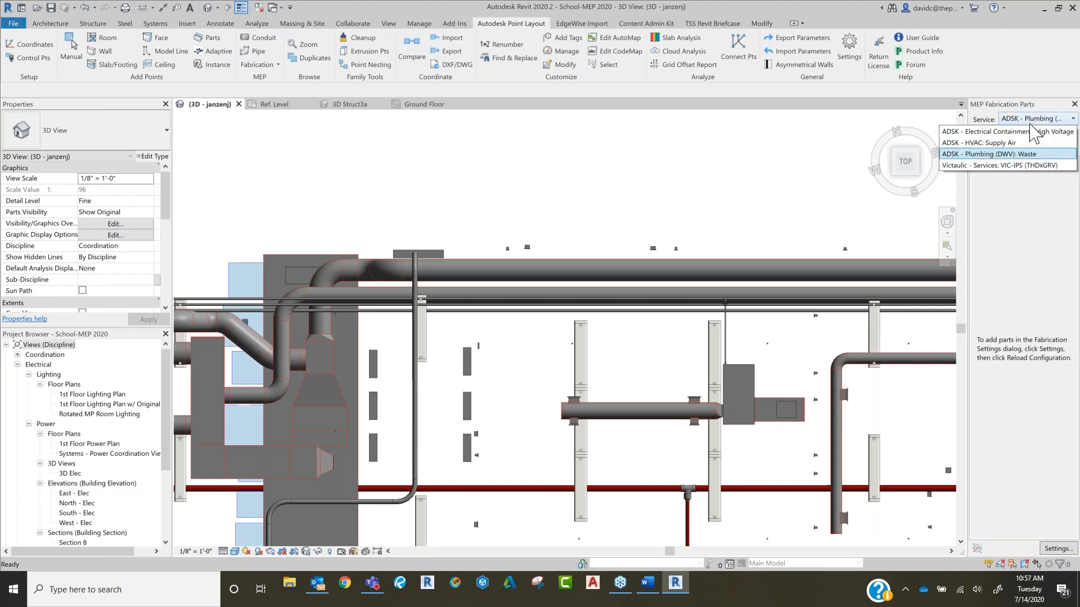
click(1011, 144)
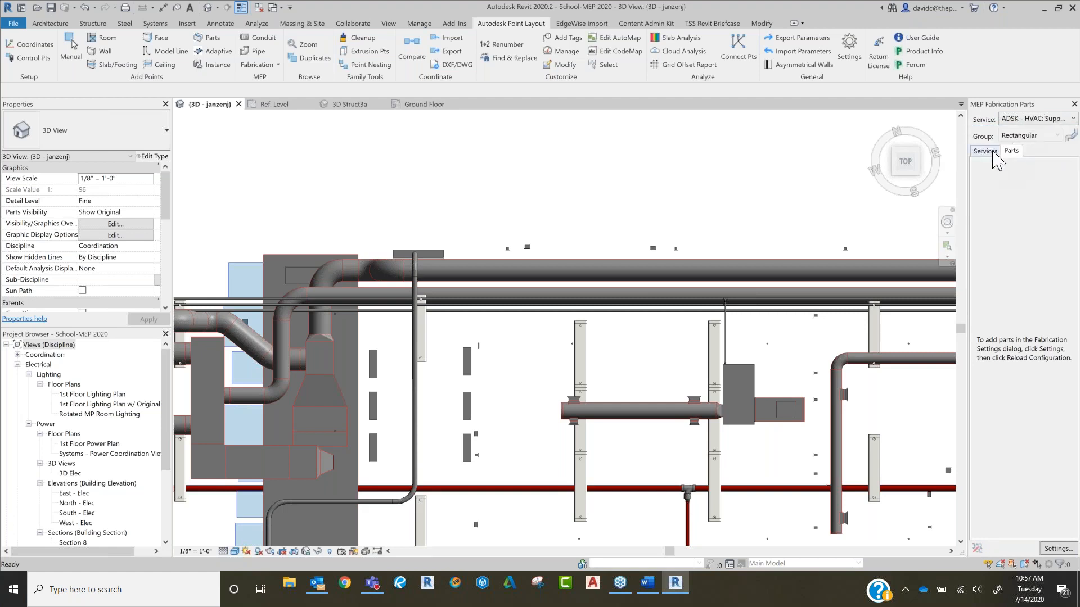
Step: Place two Trapeze Hanger Round parts from the Victaulic - Services: VIC-IPS (THDxGRV) Hangers group on the uppermost long duct
click(1037, 118)
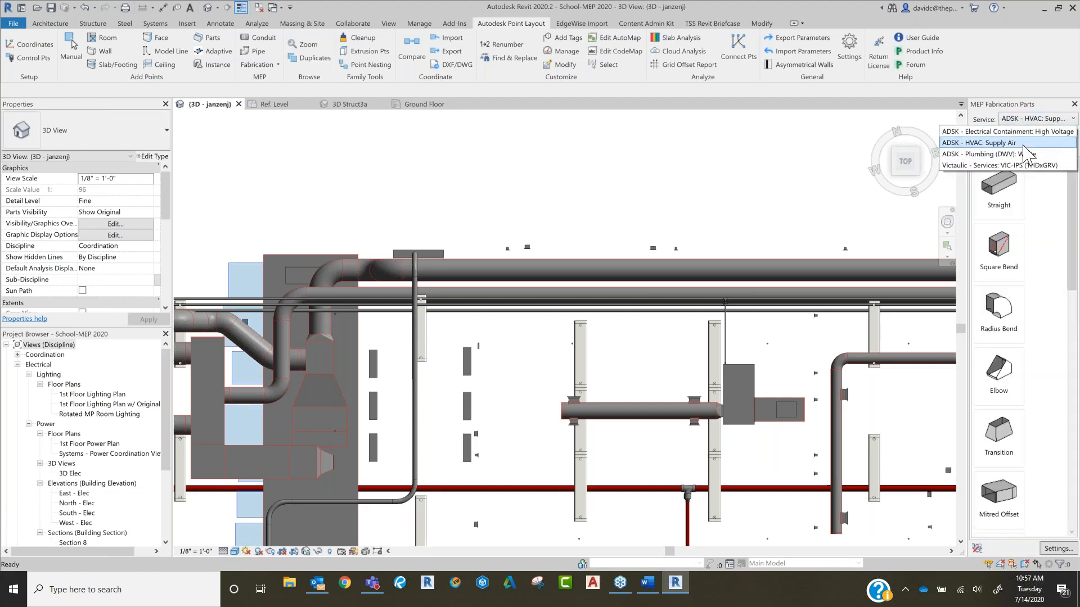
click(1026, 165)
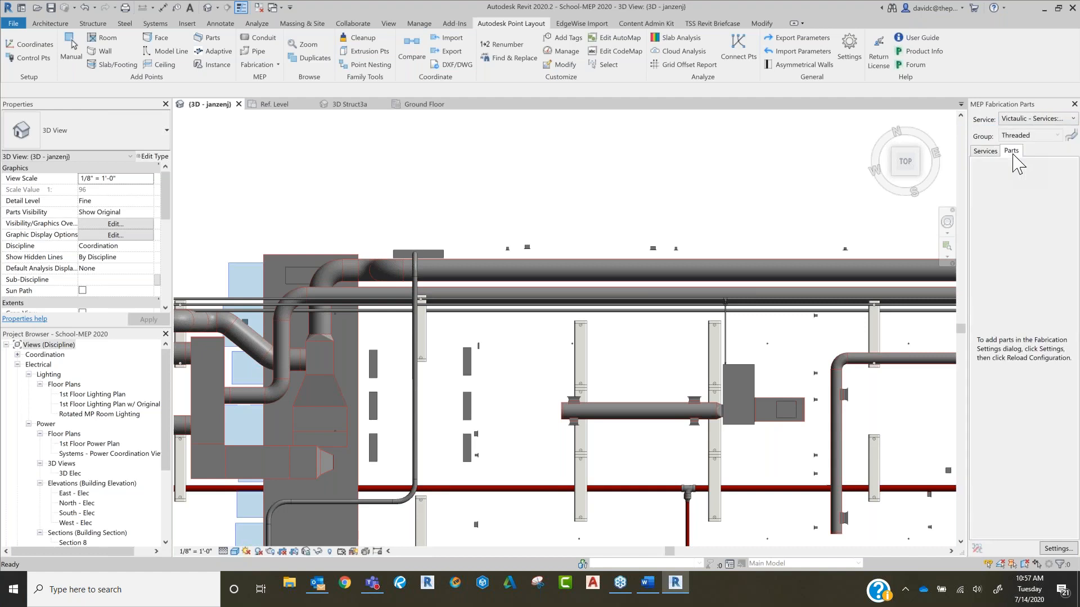
click(1025, 135)
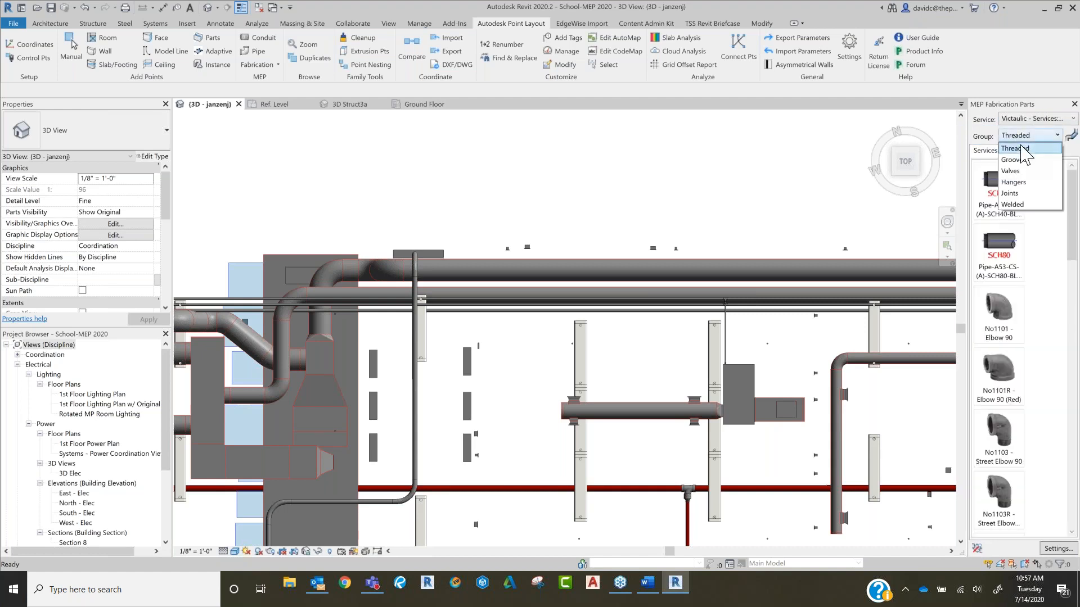
click(1032, 184)
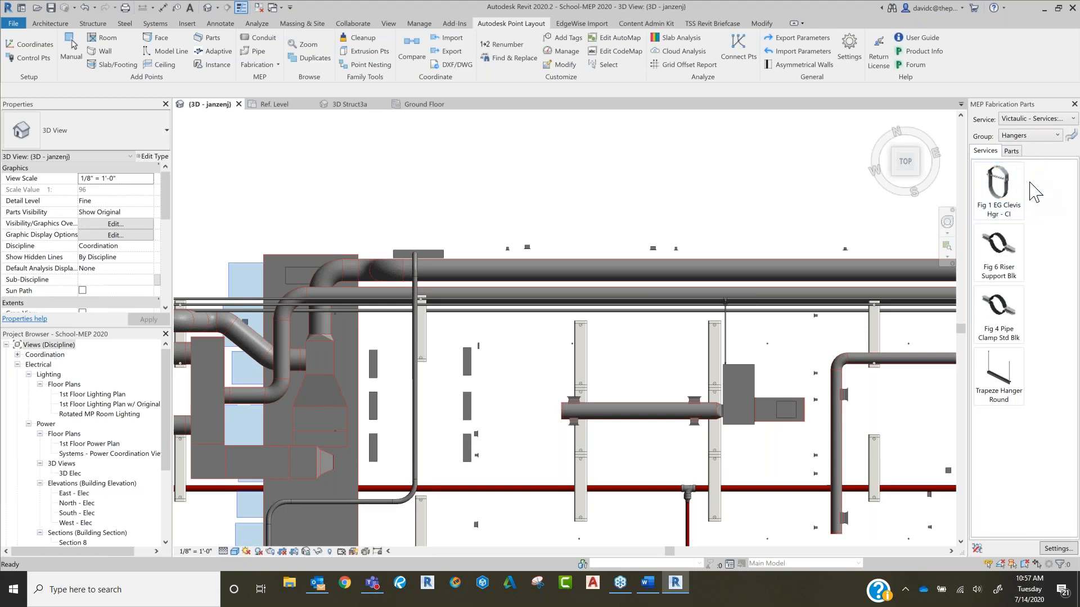
click(1004, 374)
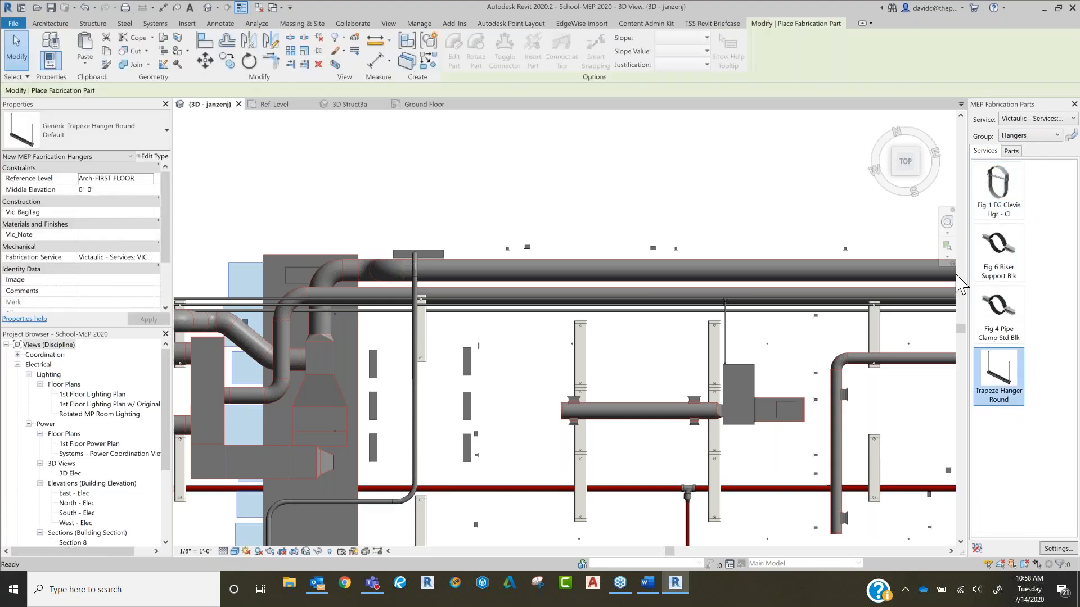
click(727, 270)
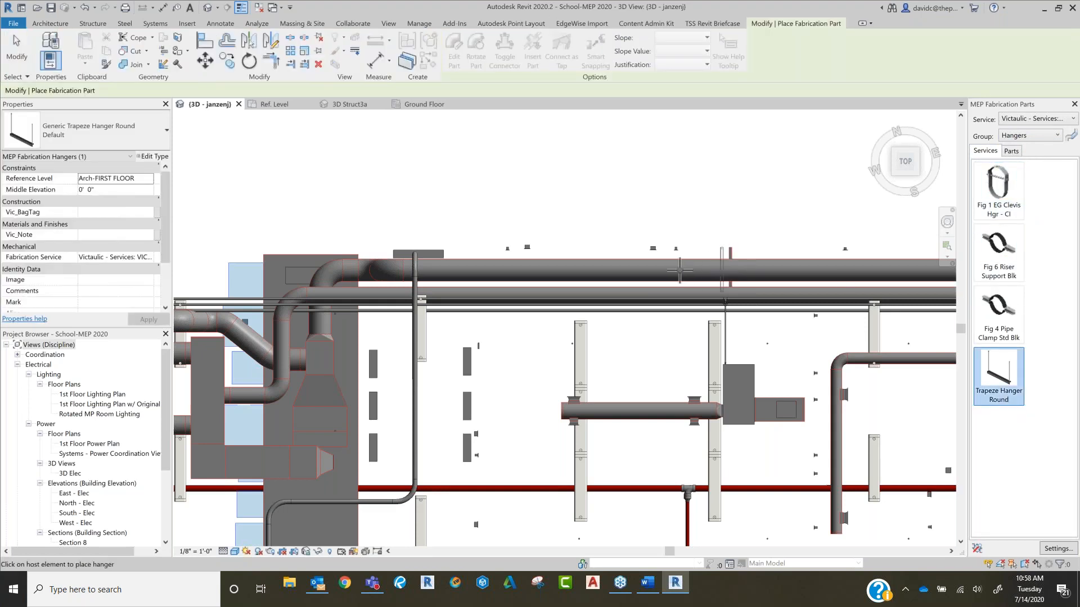
click(585, 269)
key(Escape)
Step: Inspect a placed trapeze hanger on the duct and clear the selection
scroll(599, 256, up, 5)
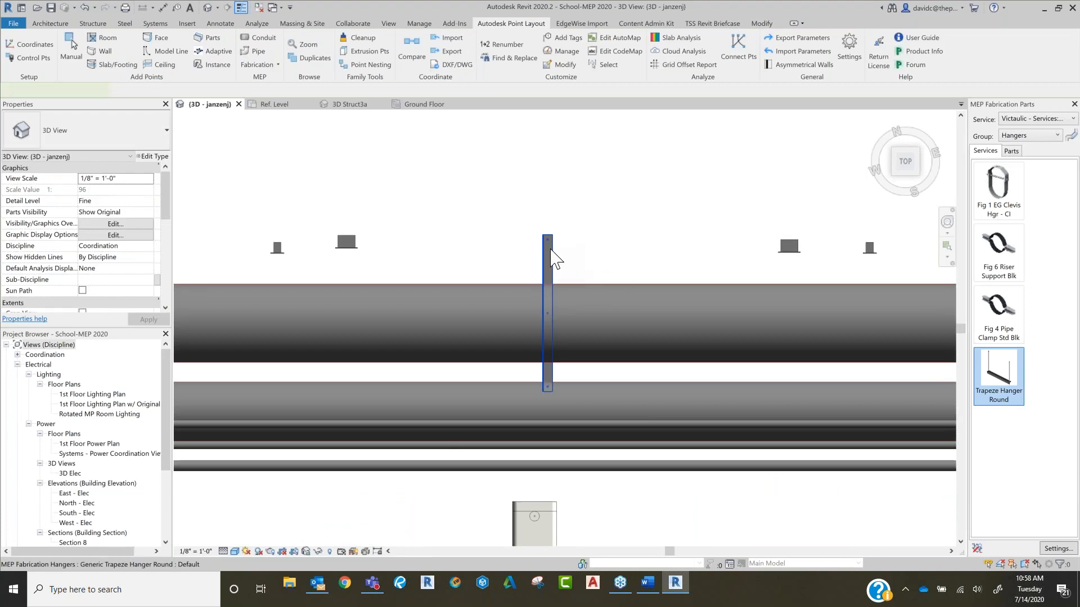
click(547, 265)
scroll(555, 247, down, 4)
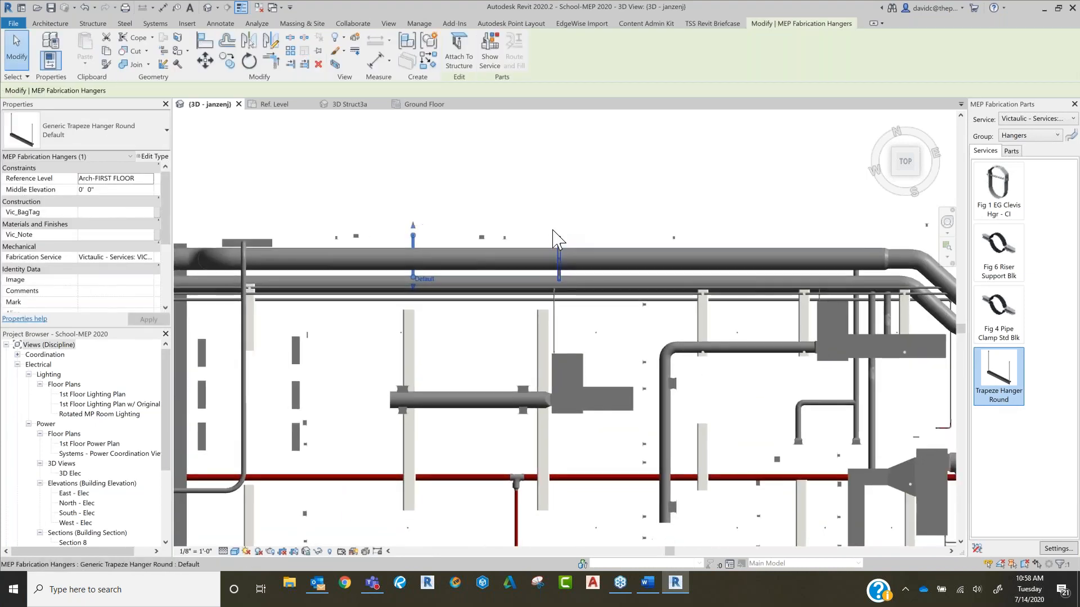
scroll(559, 236, up, 3)
scroll(591, 204, down, 3)
click(609, 189)
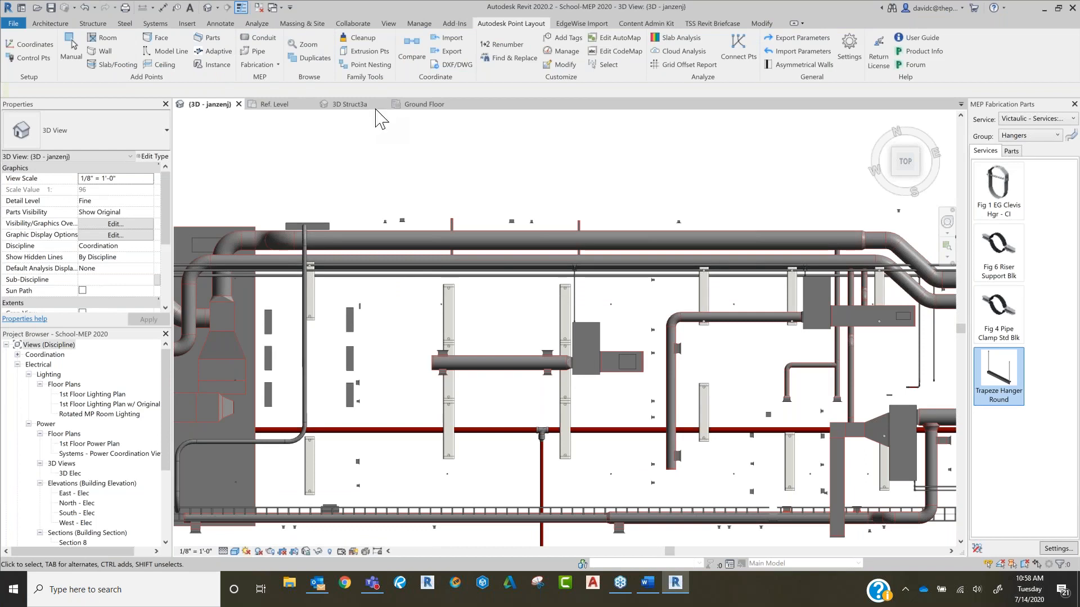
Step: Set up fabrication hanger points as Duct Pt with the Stake Out role, Item/Type Name description, Select Some and Filter by Type
click(259, 64)
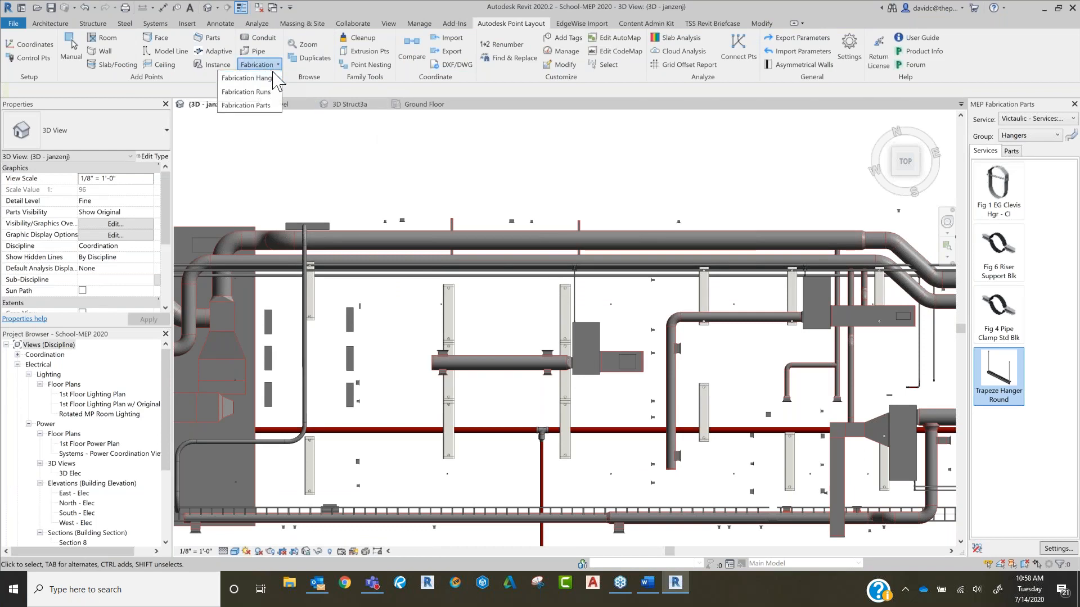
click(274, 79)
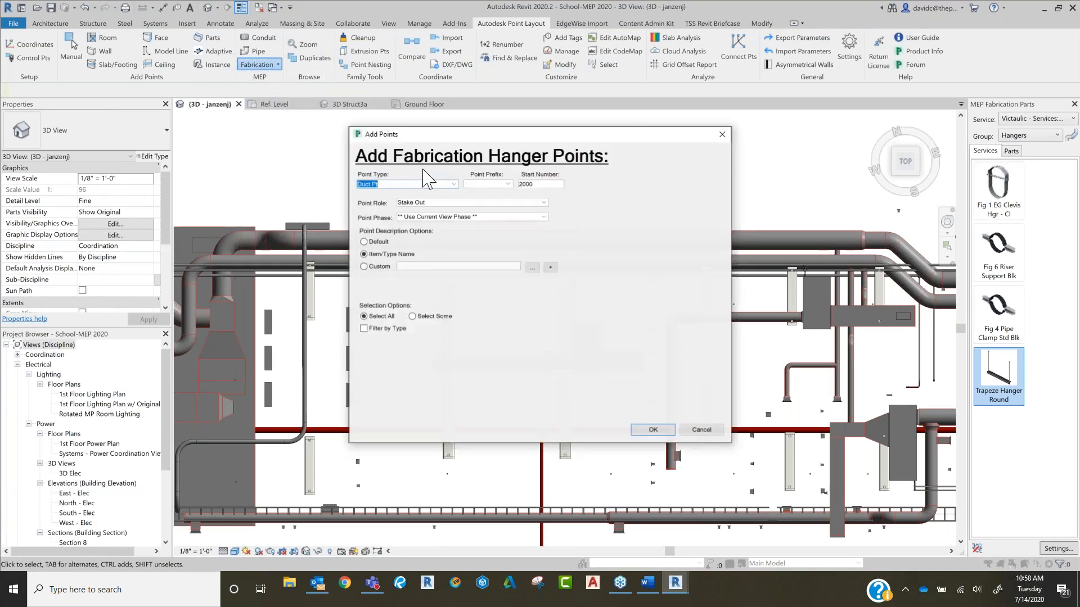
click(454, 185)
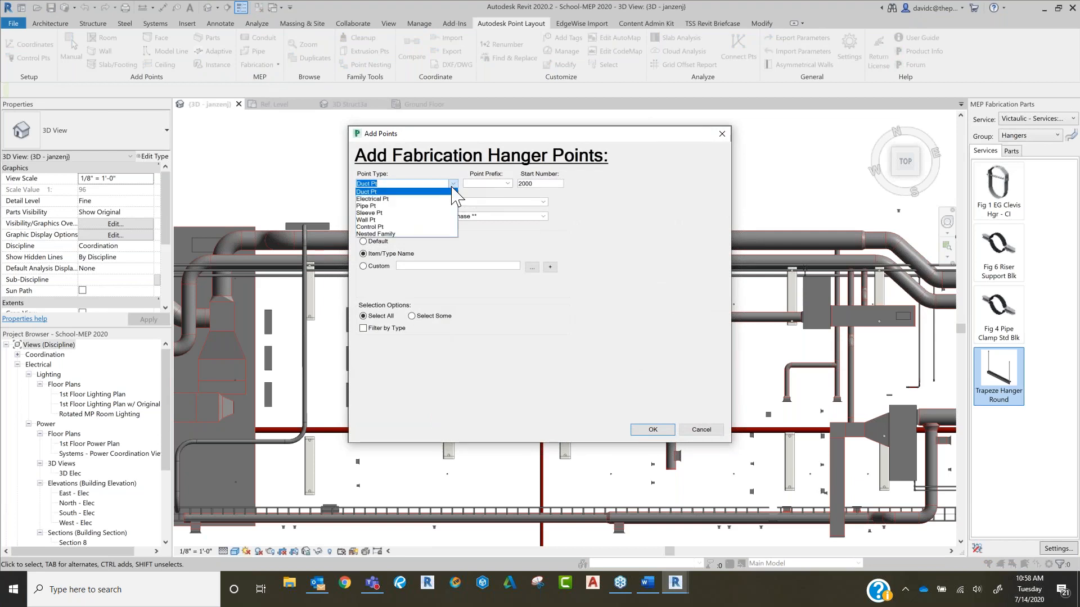
click(396, 193)
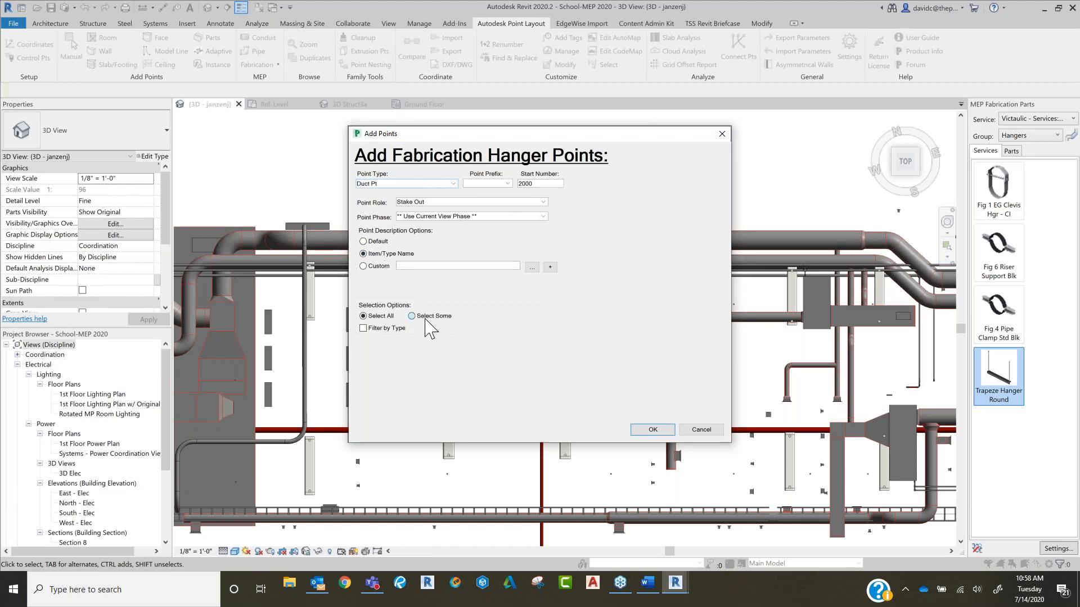
click(370, 328)
click(648, 430)
Step: Filter to the Victaulic VIC-IPS (THDxGRV) generic trapeze hanger type and add points to the two hangers on the uppermost long duct
click(461, 227)
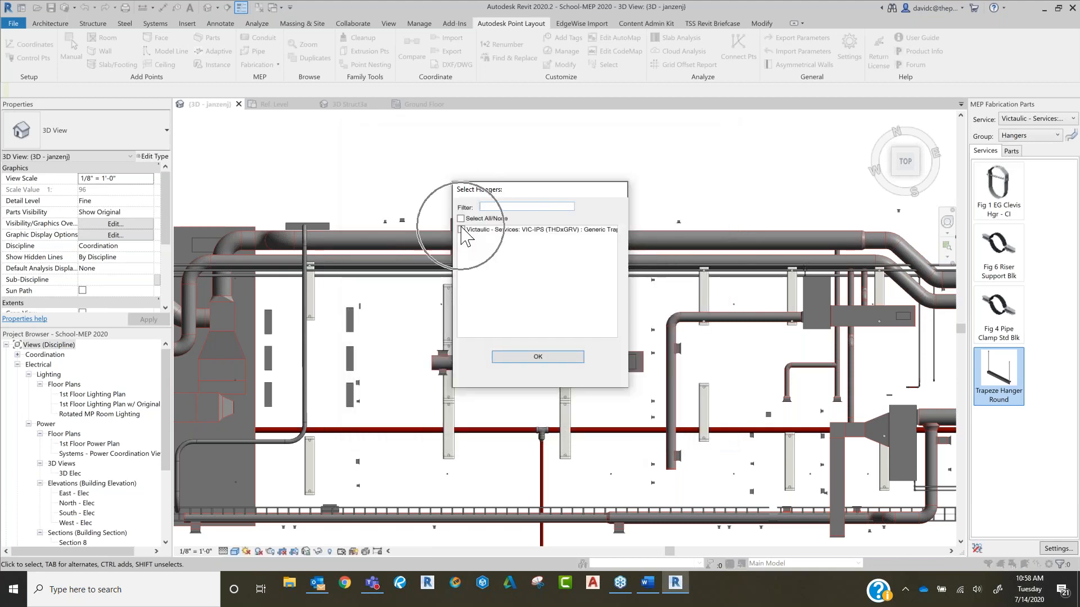
click(539, 357)
click(579, 231)
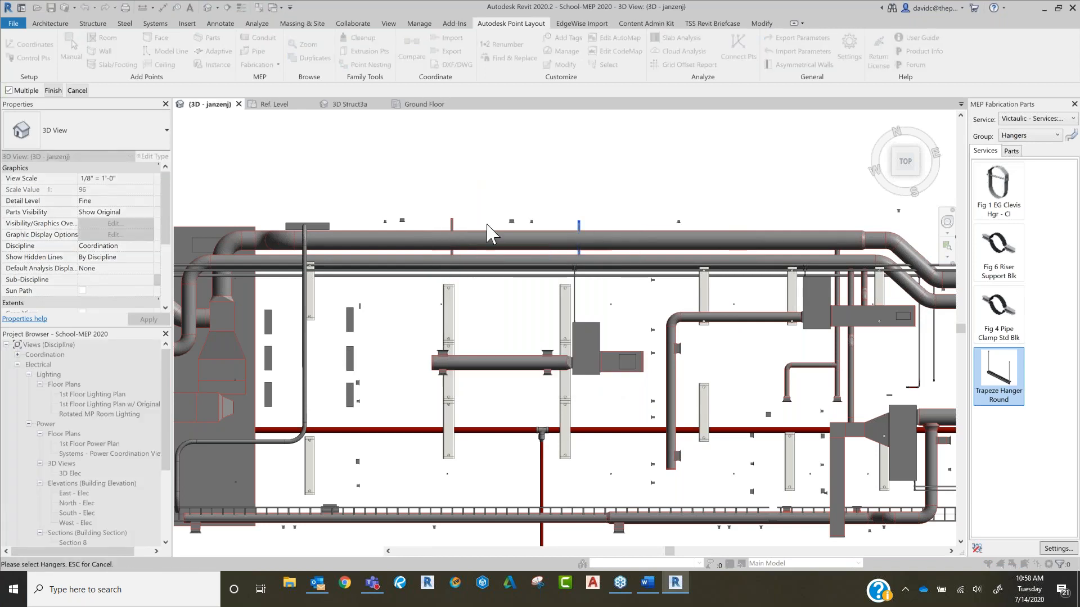
click(453, 231)
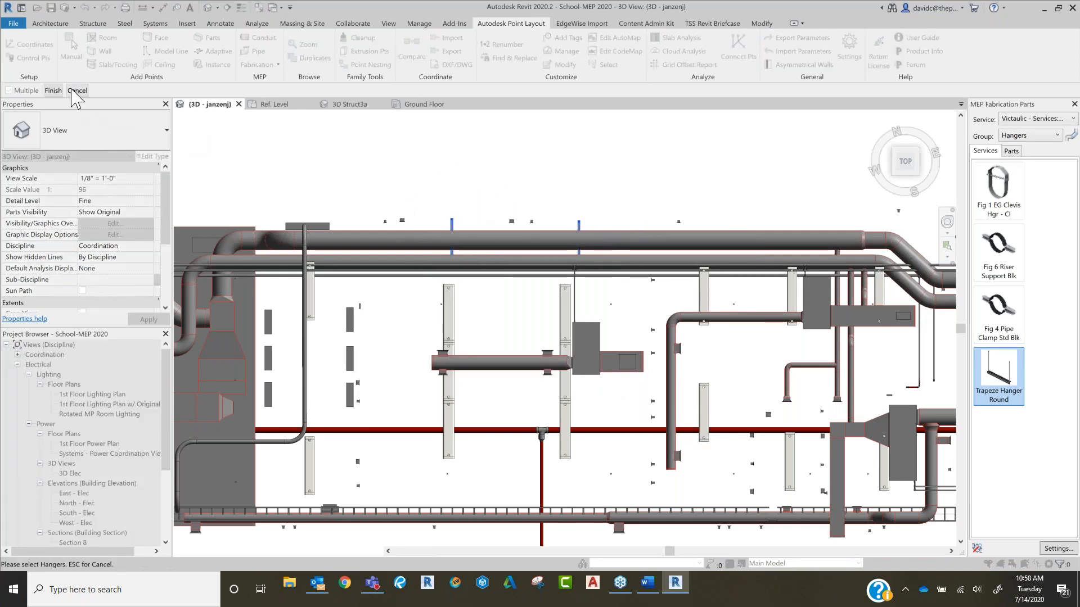
click(54, 90)
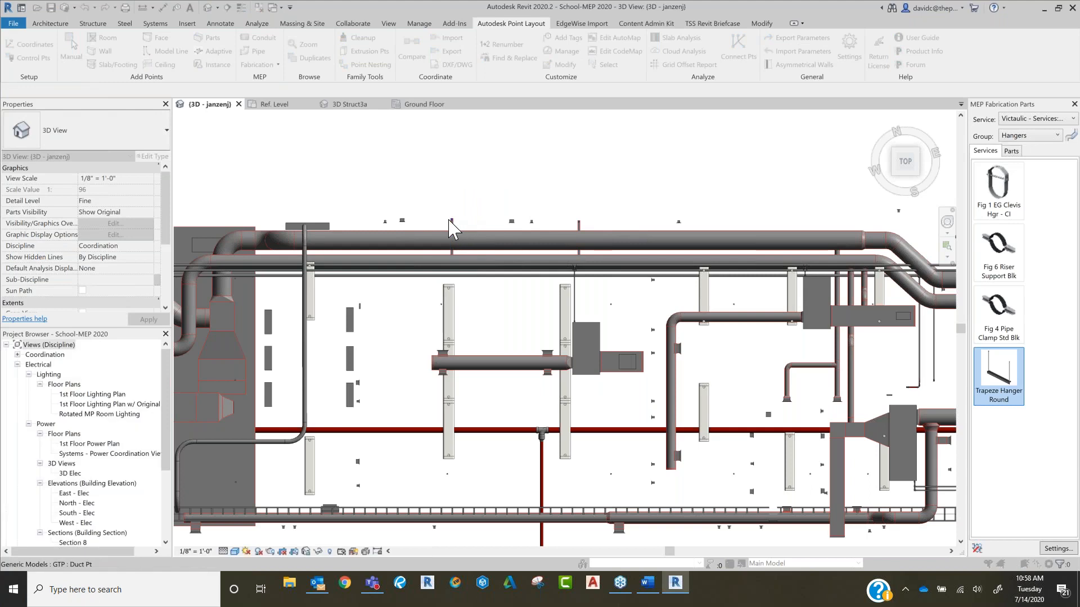
Step: Inspect the Duct Pt at the upper end of a trapeze hanger and clear the selection
scroll(458, 233, up, 6)
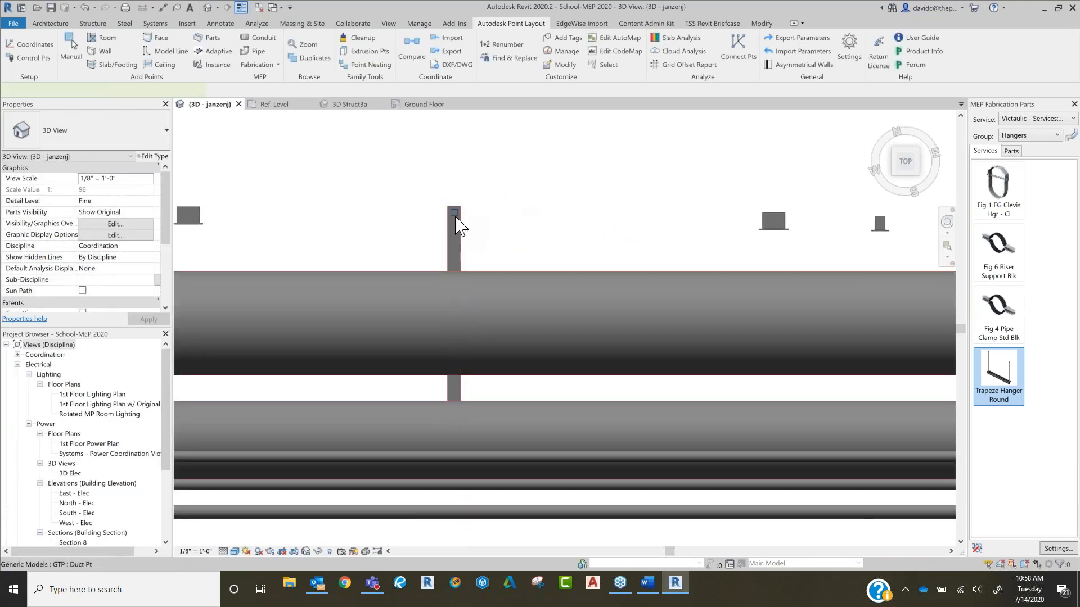
click(458, 225)
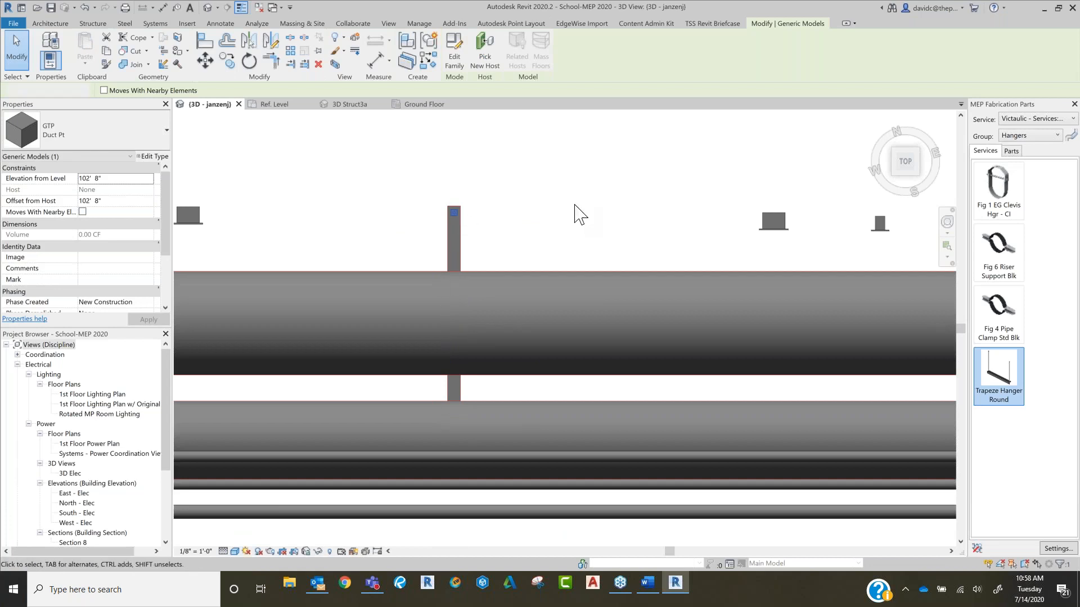
key(Escape)
scroll(618, 211, down, 3)
scroll(629, 198, down, 2)
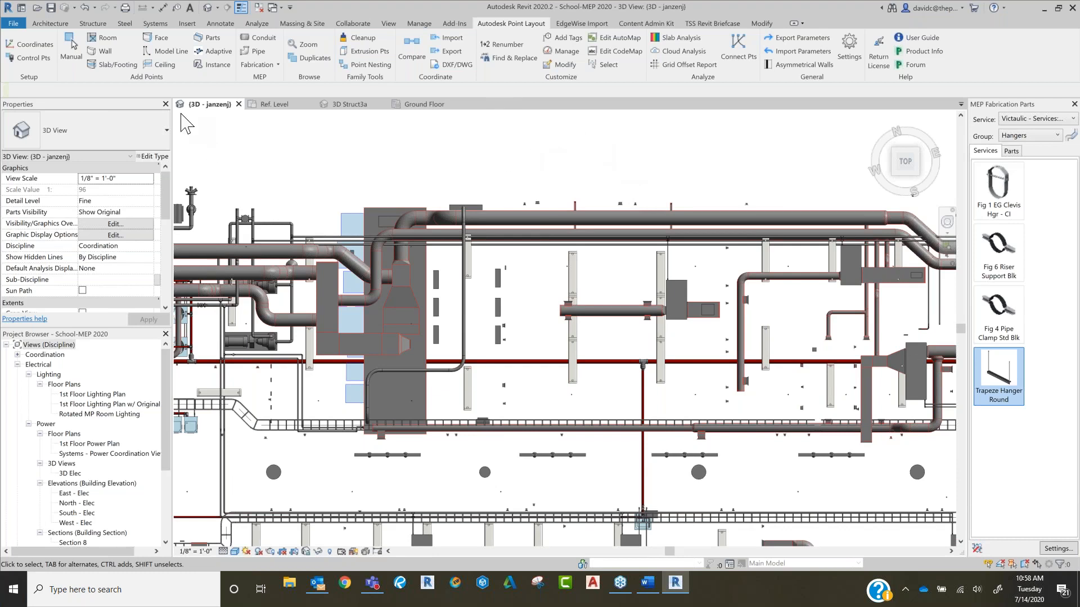
Step: Try to add family instance points to the uppermost long round duct
click(215, 65)
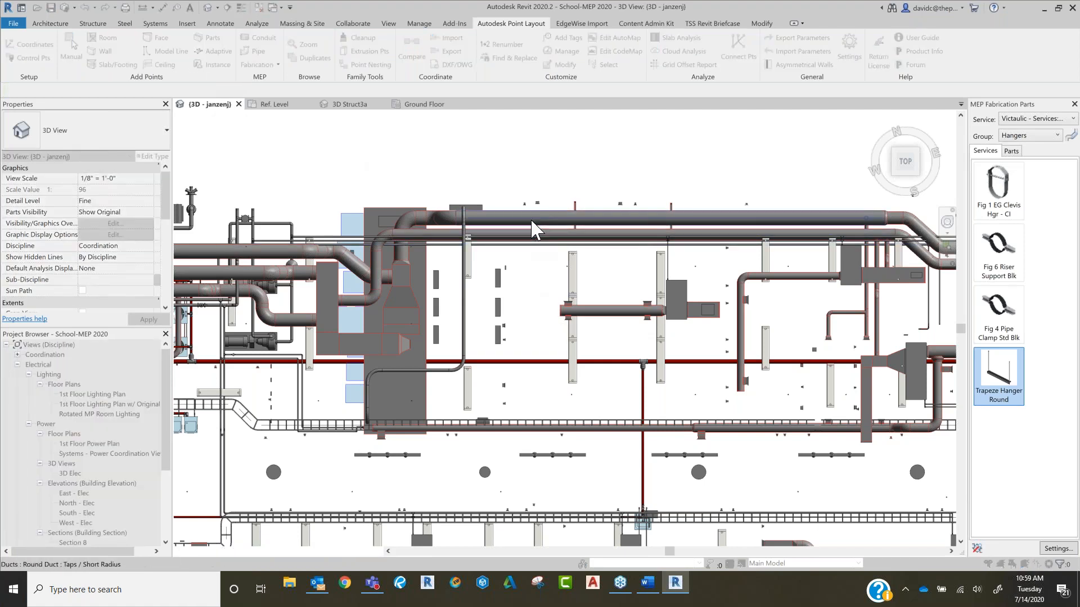
key(Escape)
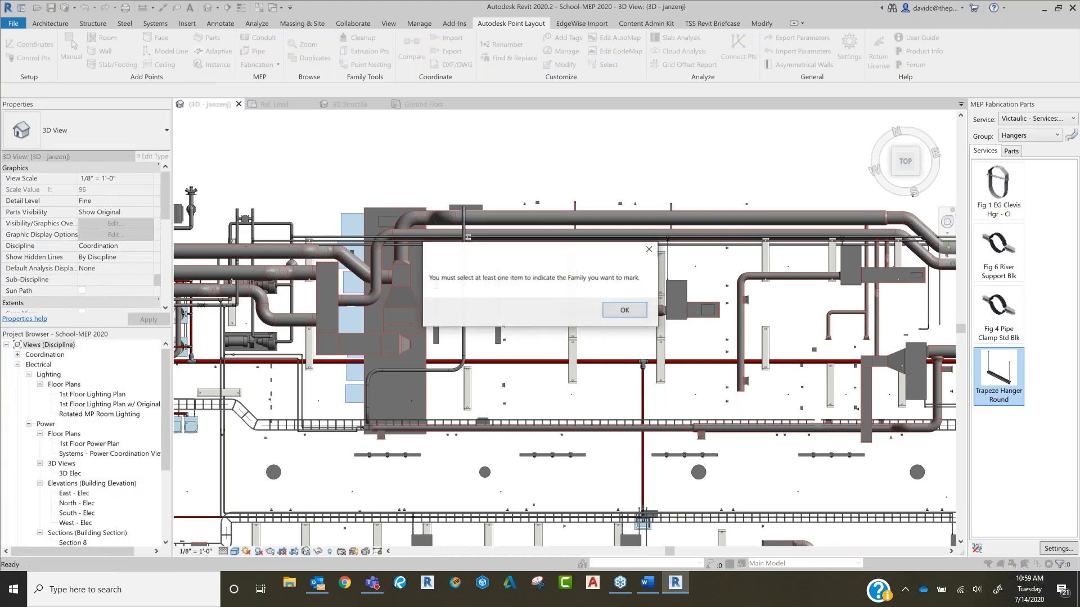
click(625, 311)
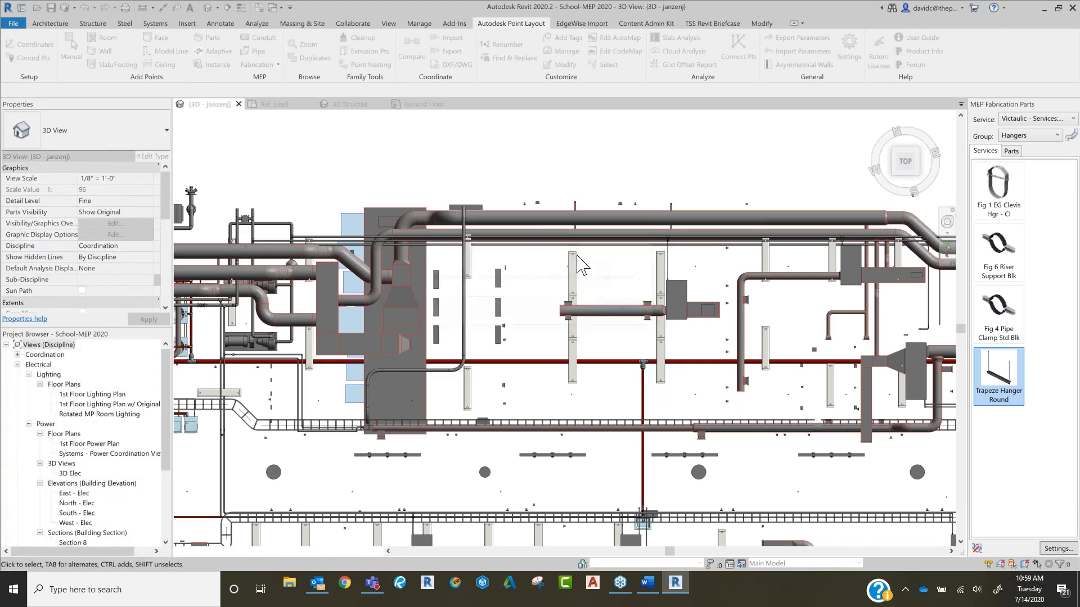
click(551, 230)
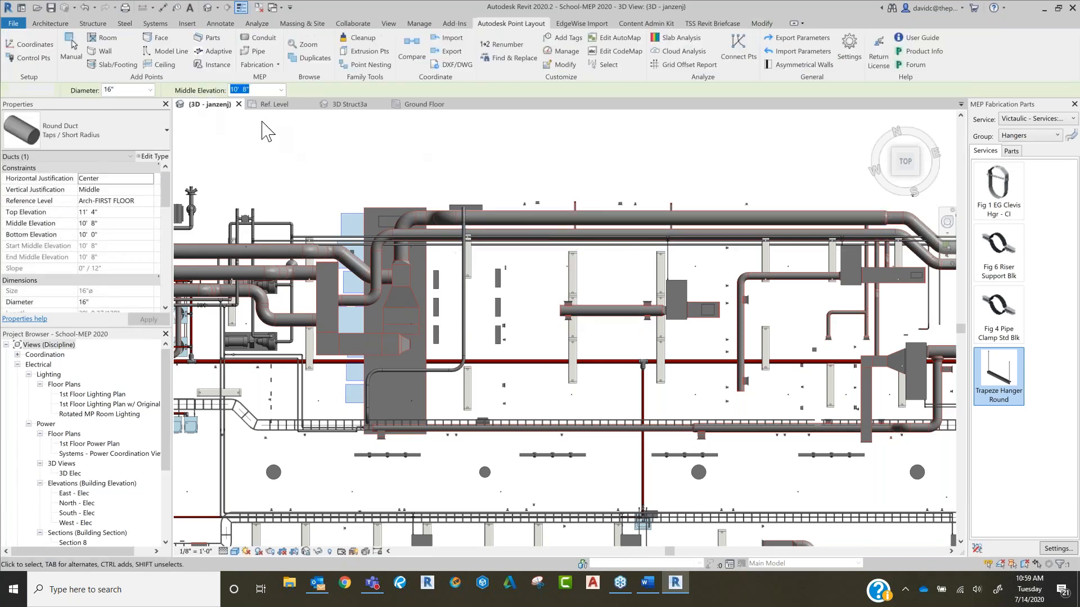
click(542, 219)
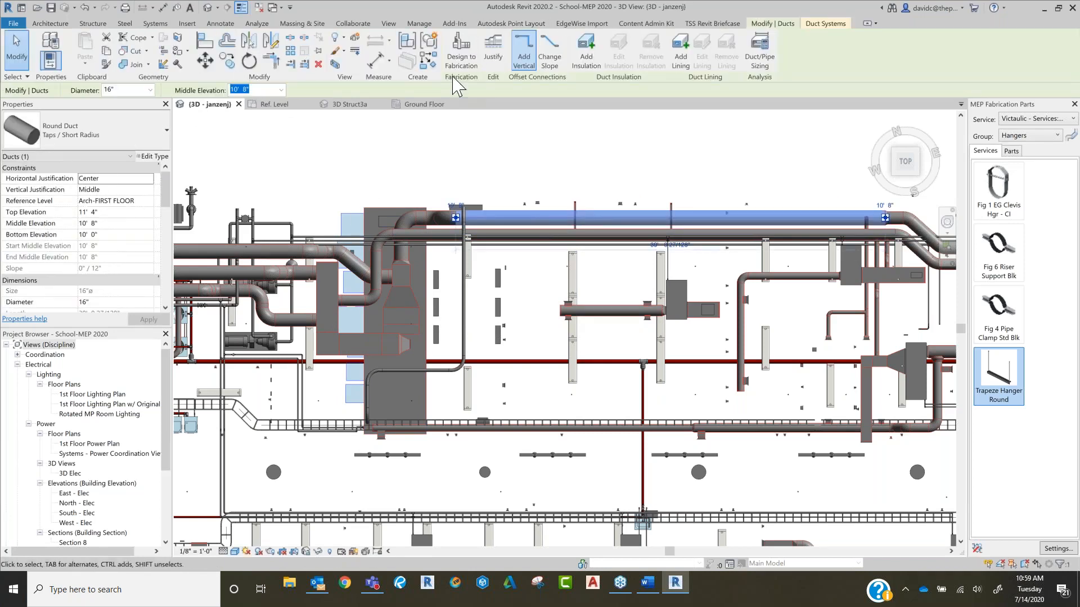
click(527, 25)
key(Escape)
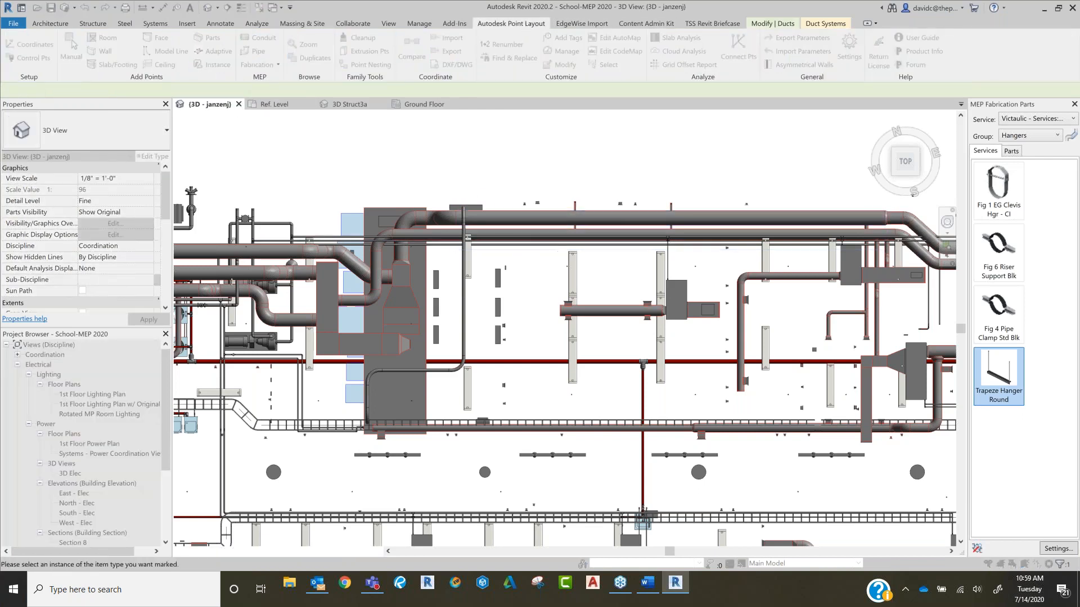
scroll(487, 269, up, 4)
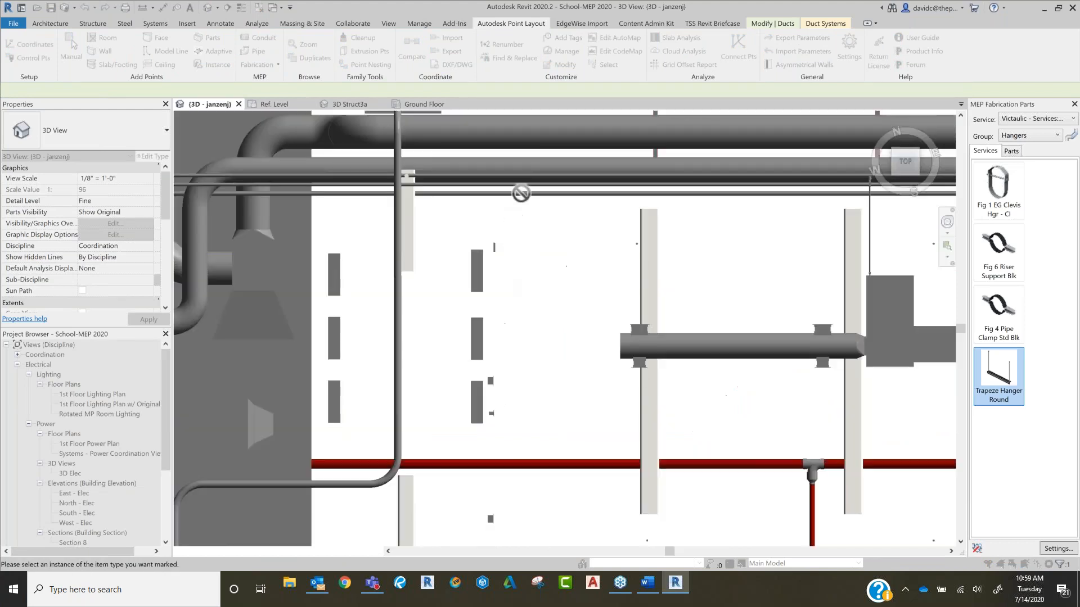
click(533, 133)
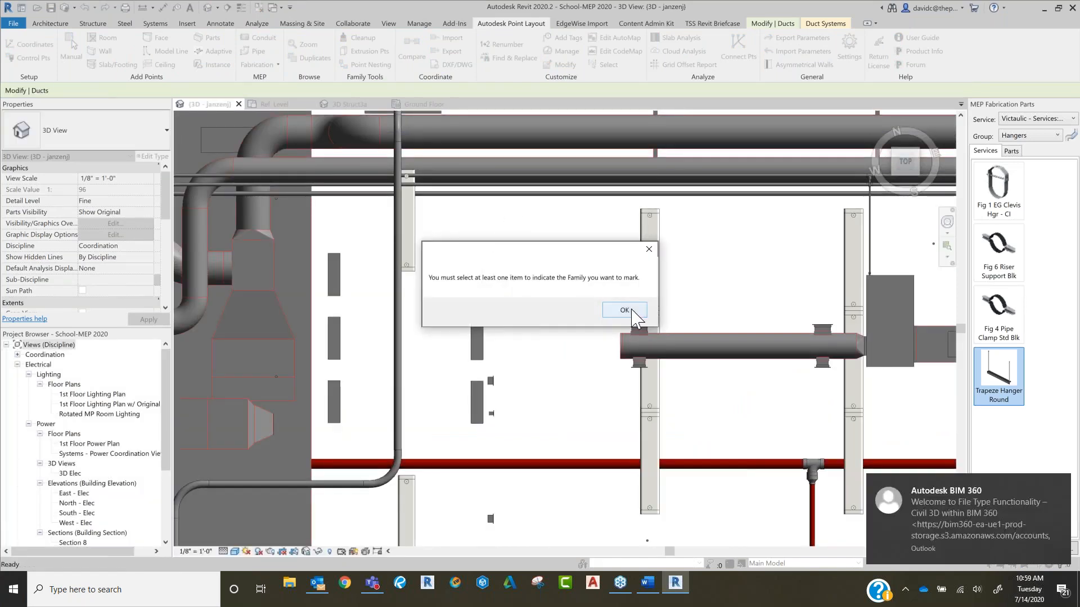
click(624, 310)
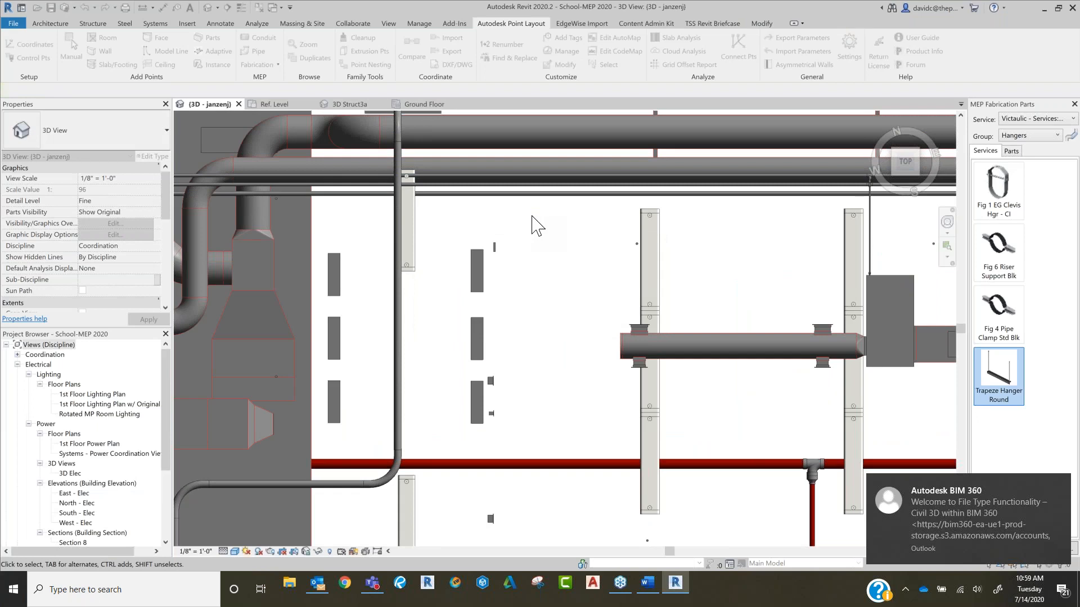
Step: Add Electrical Pt instance points numbered from 1000 at the insertion points of all wall occupancy sensors, using the sensor beside the two blue fixtures
scroll(534, 225, down, 4)
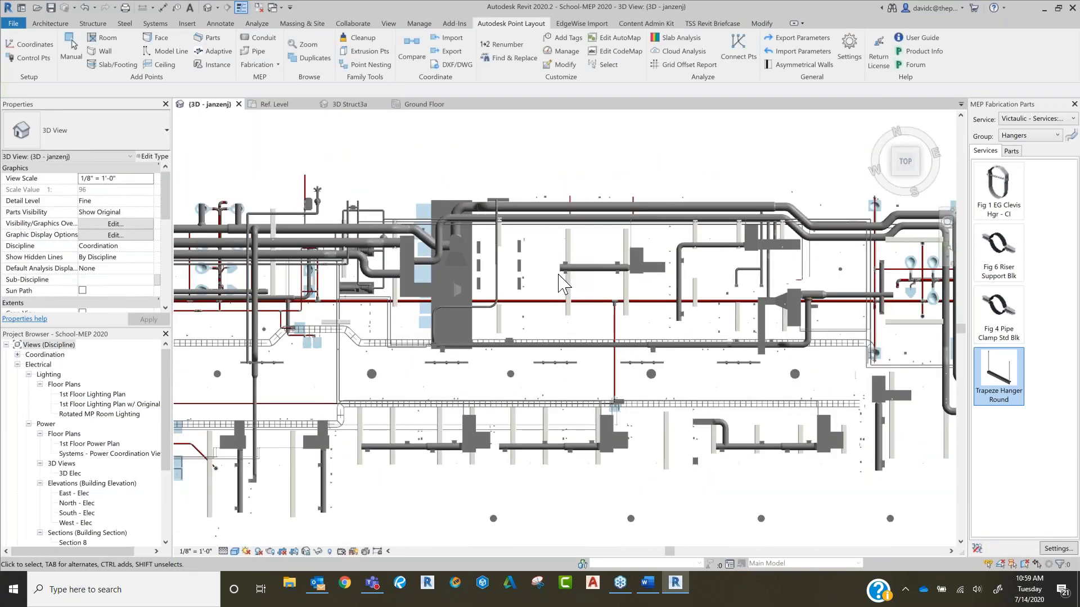
middle_drag(648, 231, 689, 197)
middle_drag(564, 343, 672, 281)
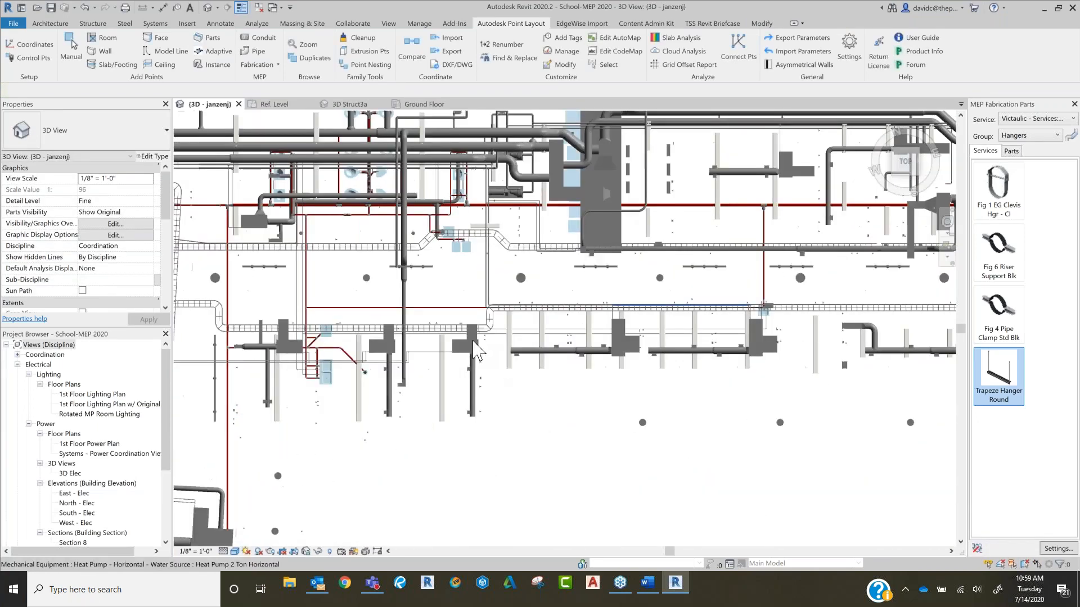
scroll(478, 293, up, 5)
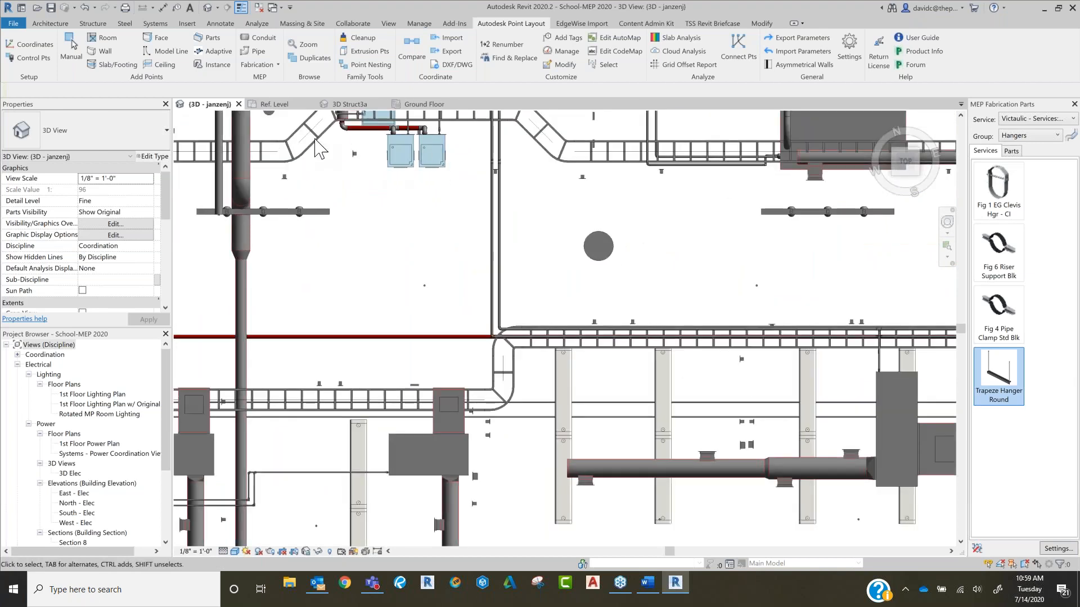
scroll(356, 159, up, 7)
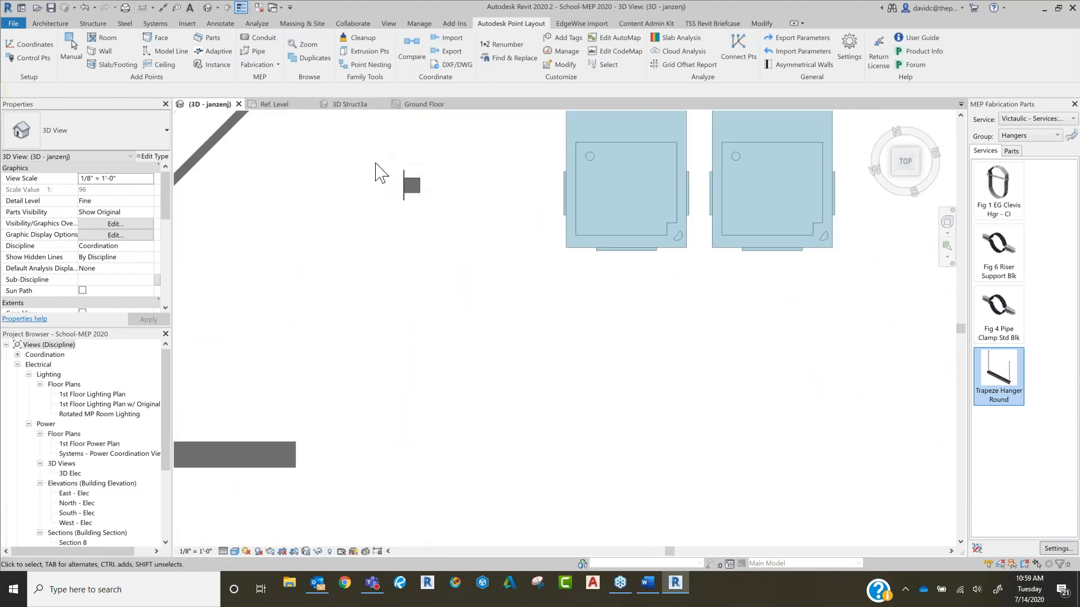
click(414, 202)
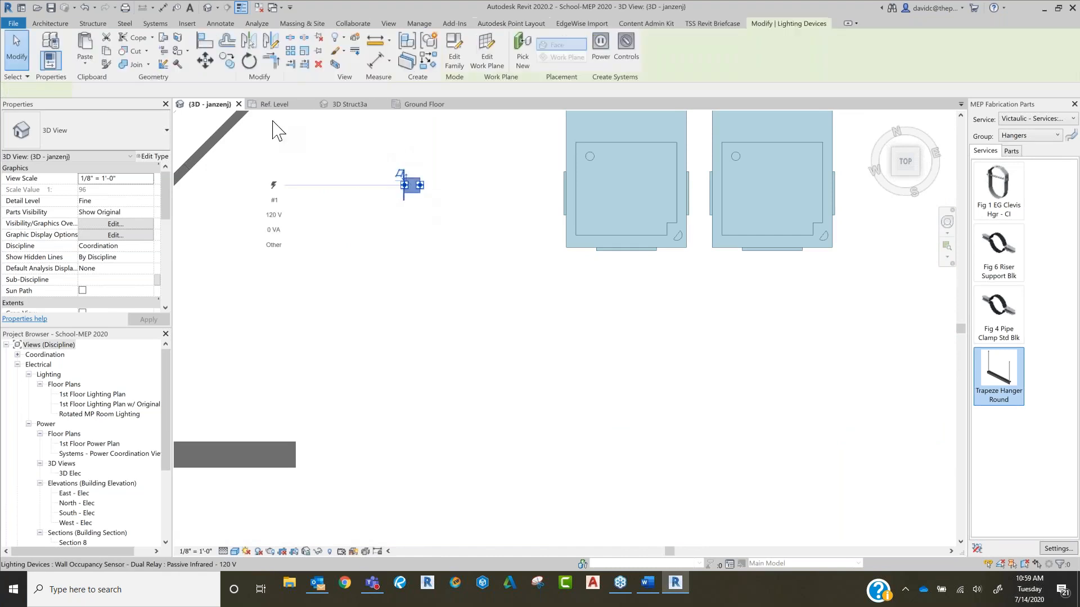
click(523, 24)
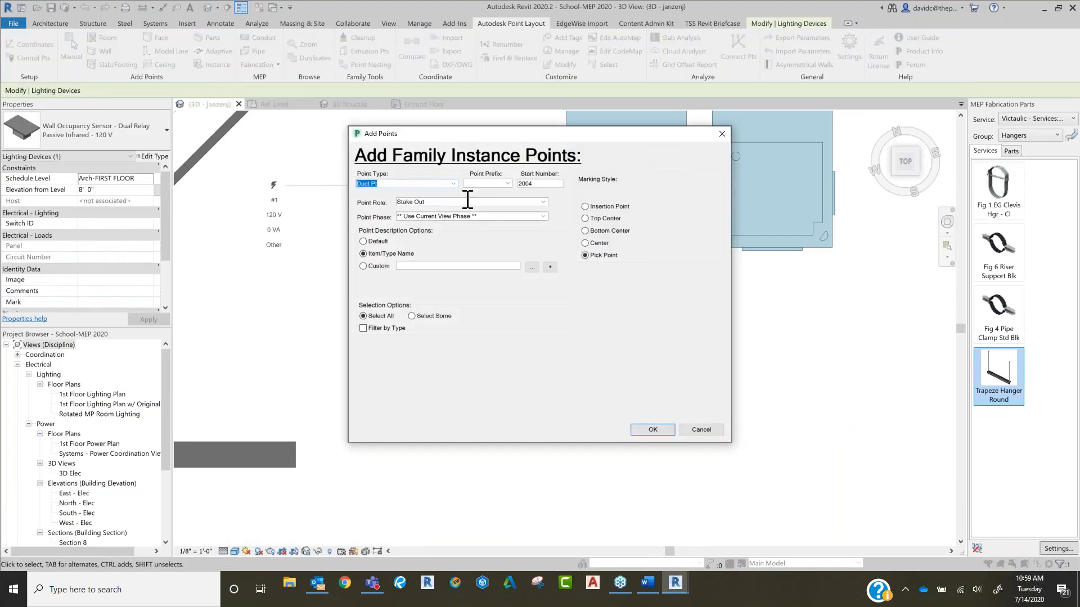
click(452, 184)
click(433, 210)
click(603, 207)
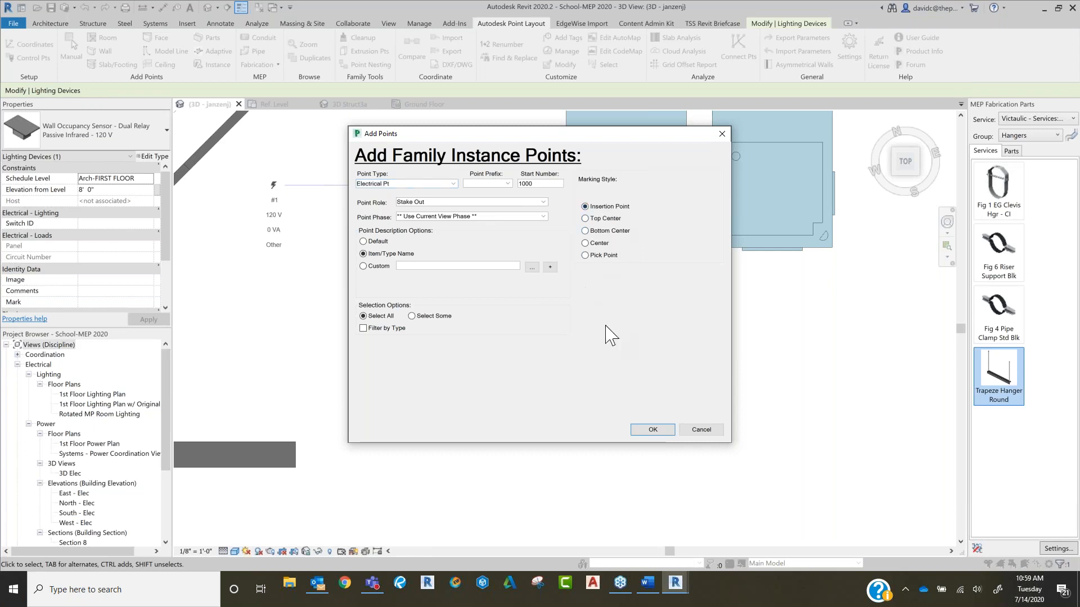
click(668, 431)
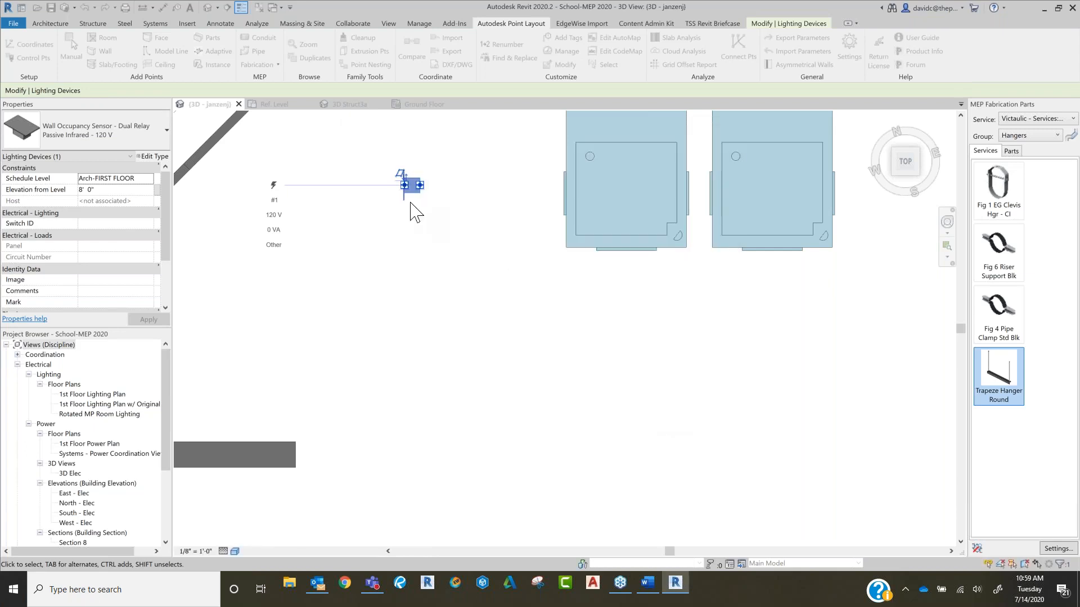
Step: Inspect the Electrical Pt placed on the wall occupancy sensor and clear the selection
scroll(388, 211, up, 3)
click(385, 212)
click(414, 174)
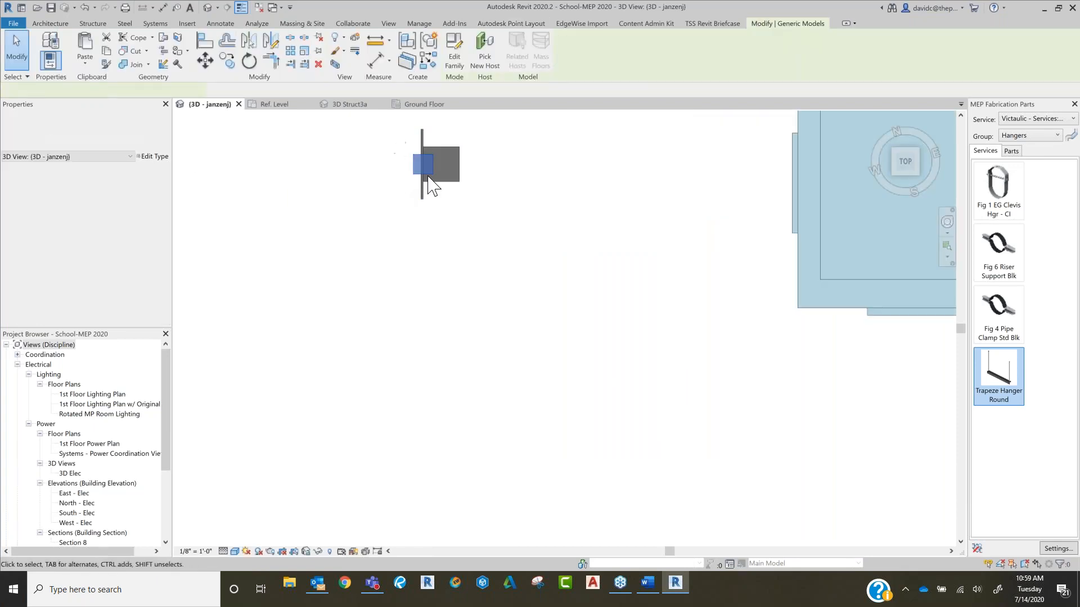
click(424, 158)
click(444, 196)
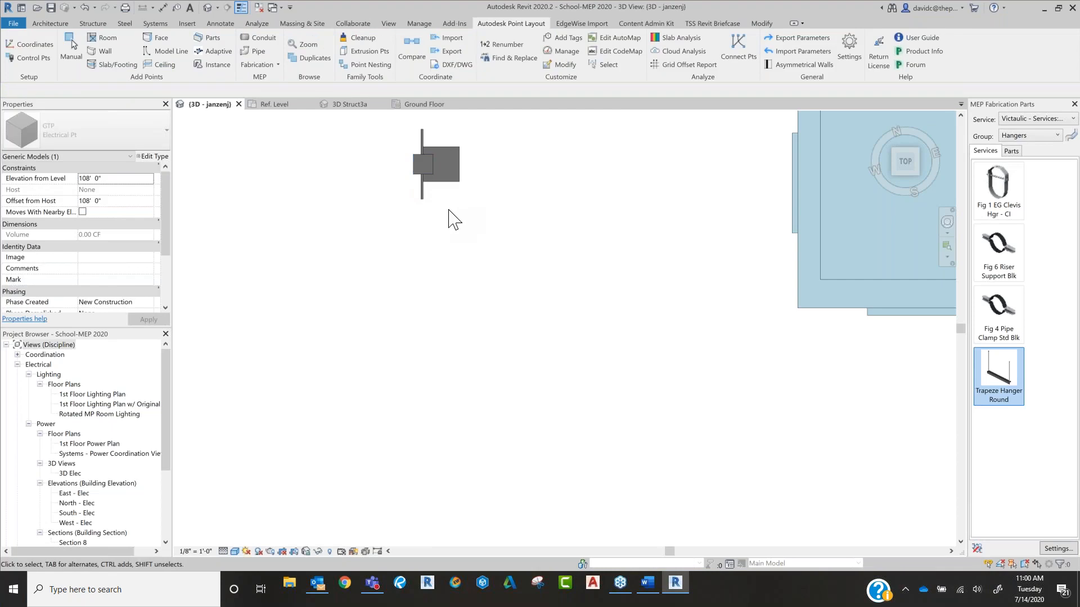
scroll(452, 220, down, 5)
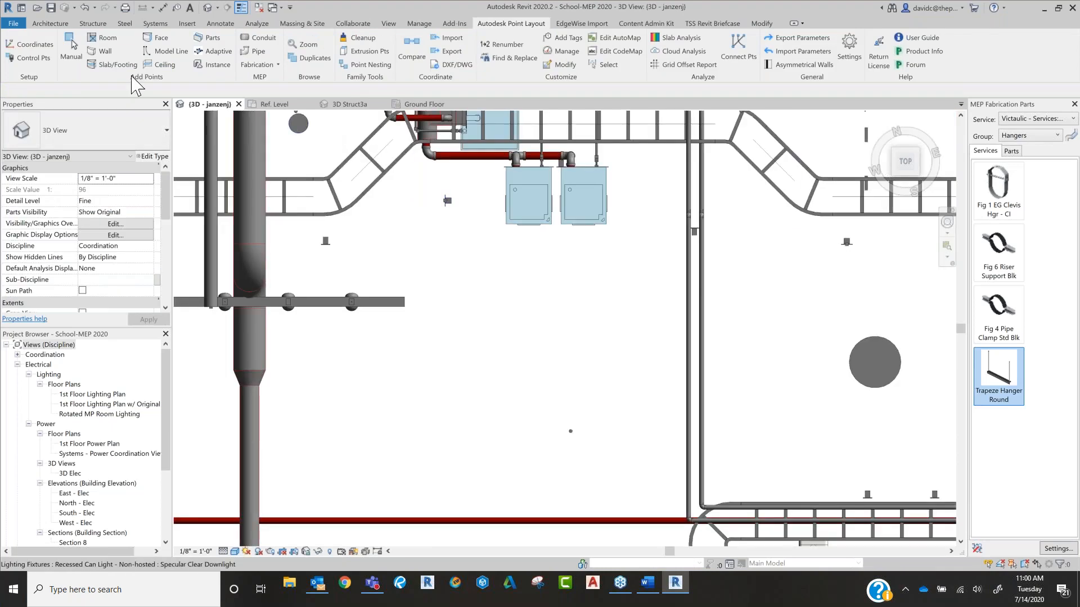
Step: Review the Pipe Hangers options for manually added points and close them without placing any
click(71, 50)
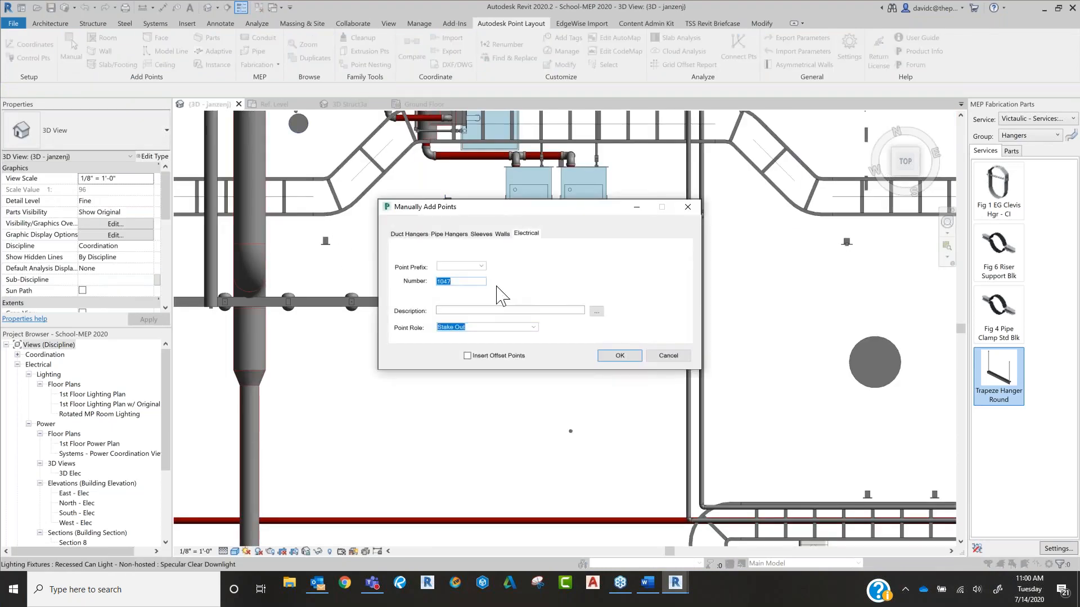
click(449, 234)
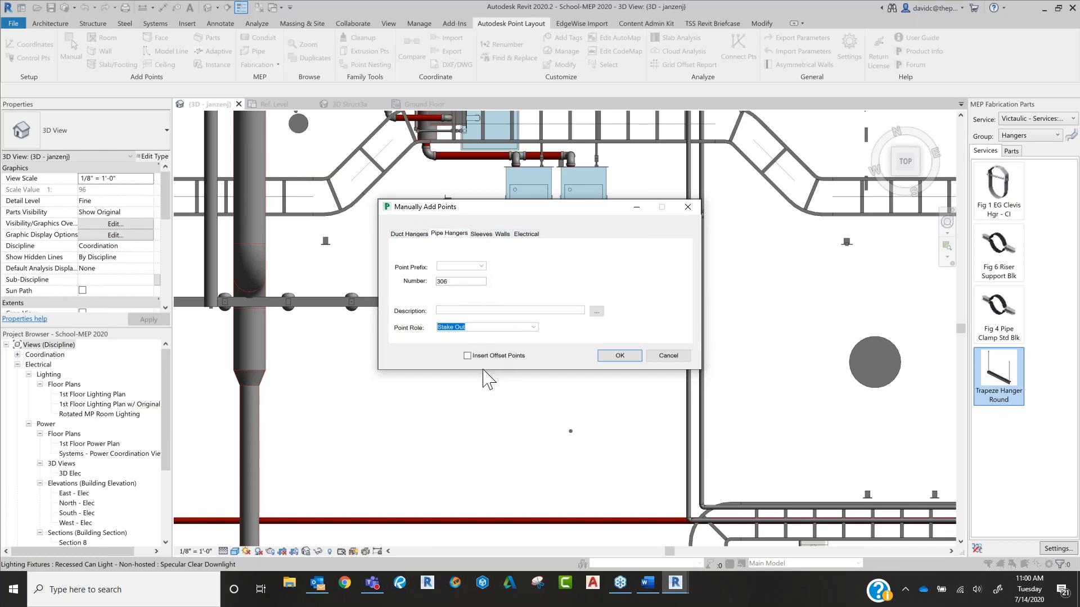
click(664, 357)
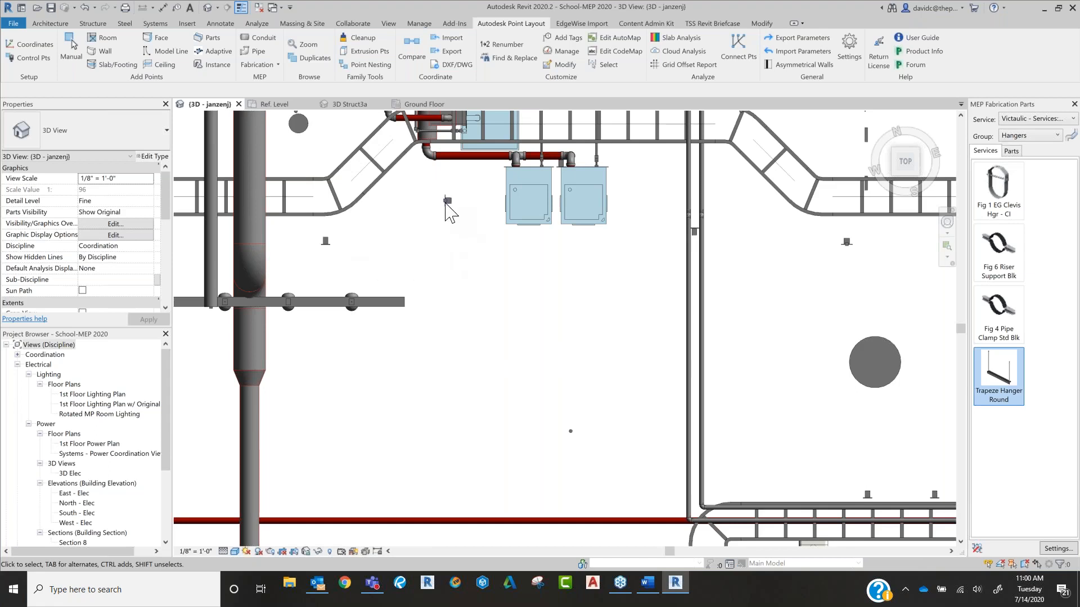
Step: Examine the wall occupancy sensor beside the two blue fixtures and its Electrical Pt by selecting each in turn
scroll(442, 198, up, 5)
click(442, 198)
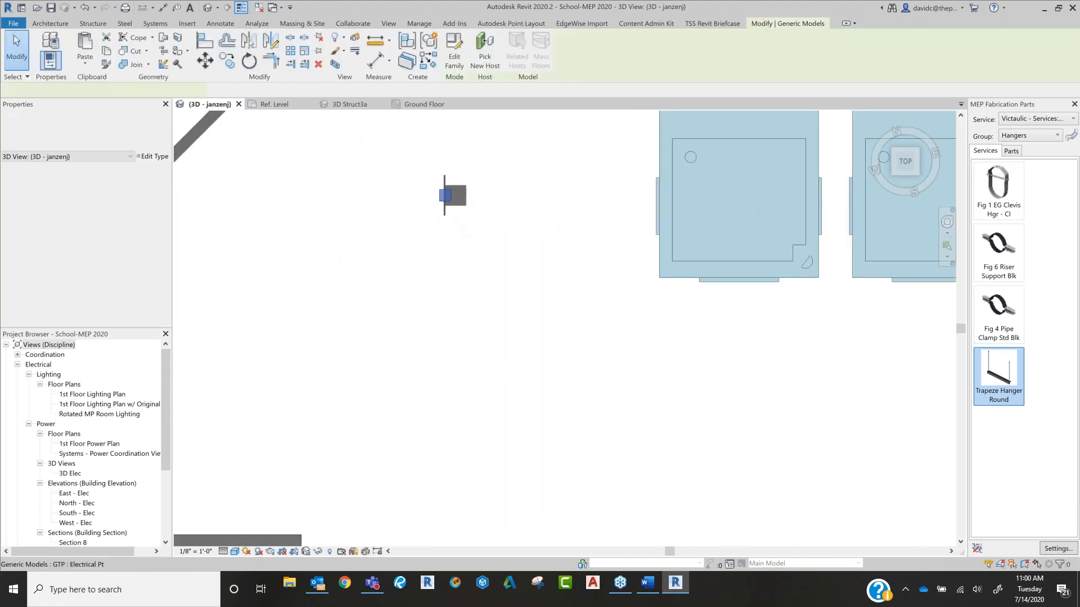
click(513, 235)
scroll(522, 246, down, 4)
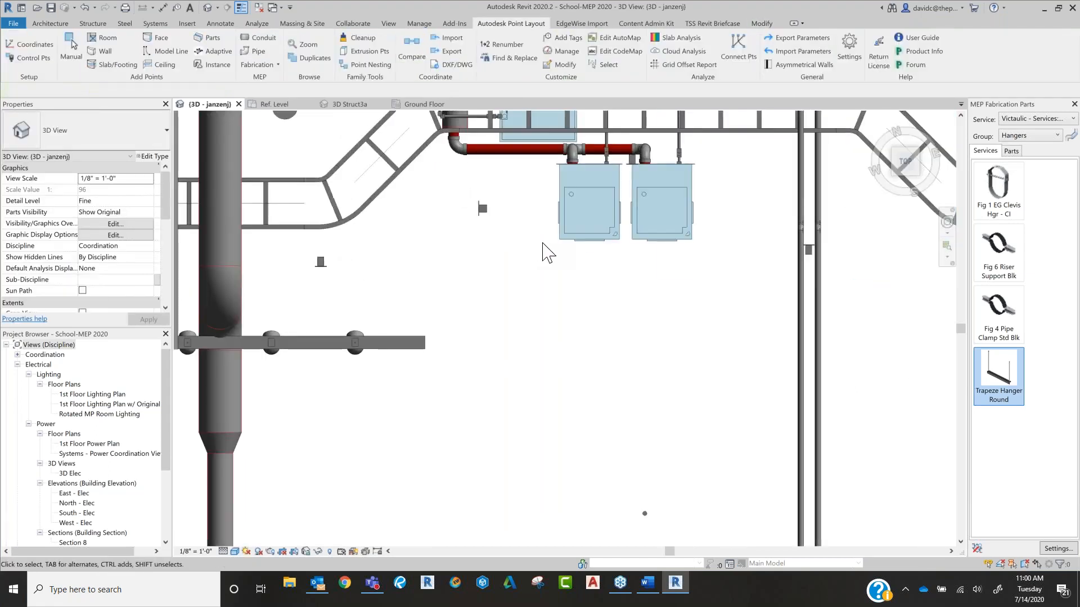
scroll(483, 209, up, 2)
click(490, 213)
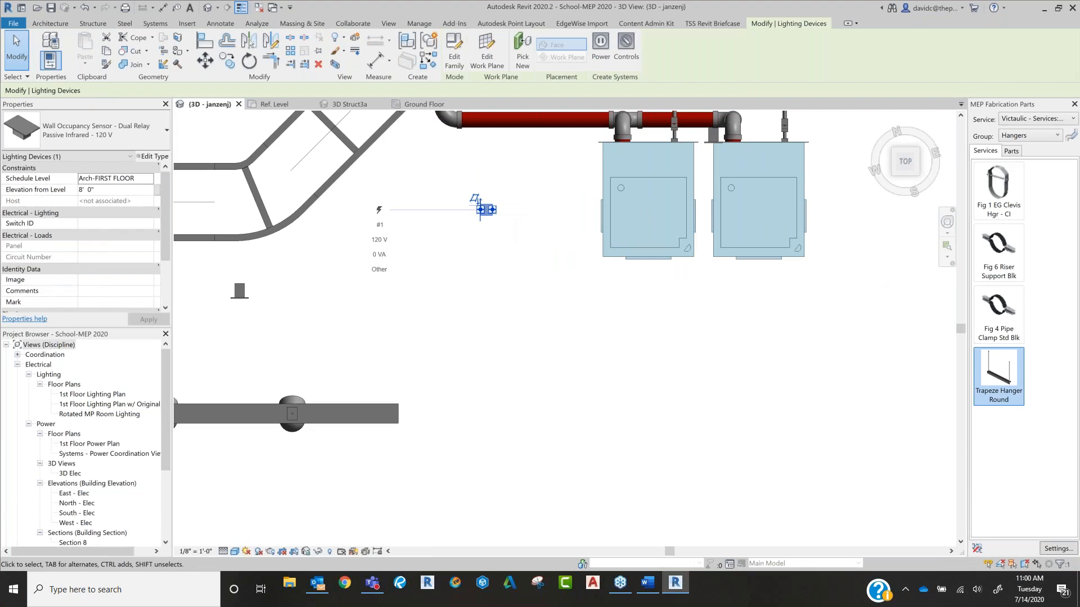
scroll(495, 236, up, 2)
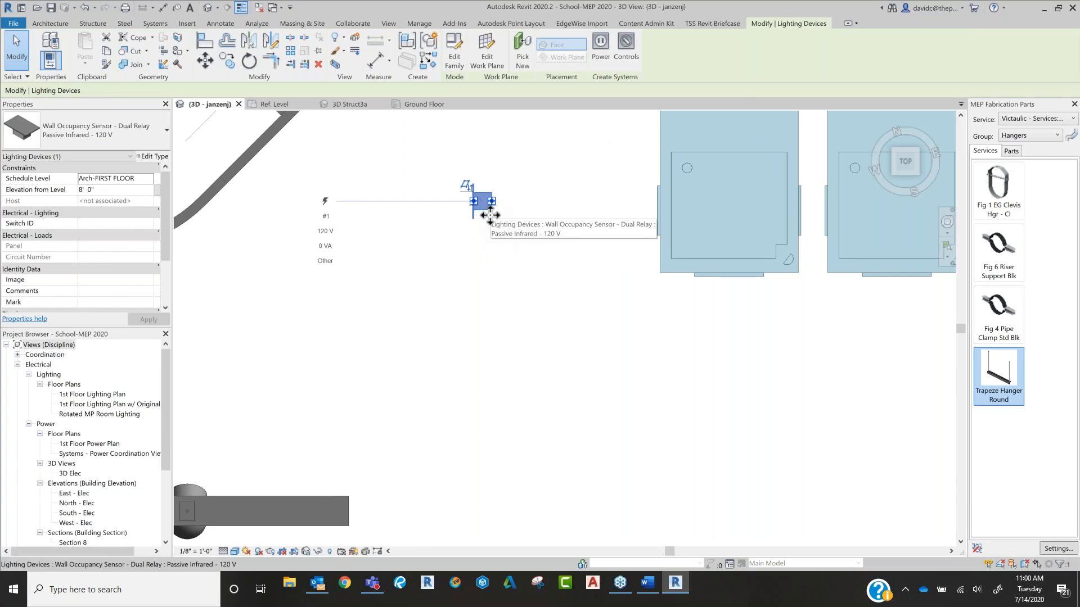
Step: Select the 36"x36" shower stall and go to the Ref. Level plan of its Shower Stall - Rectangular_Left family, dismissing the save reminder
scroll(564, 246, down, 3)
scroll(641, 289, down, 5)
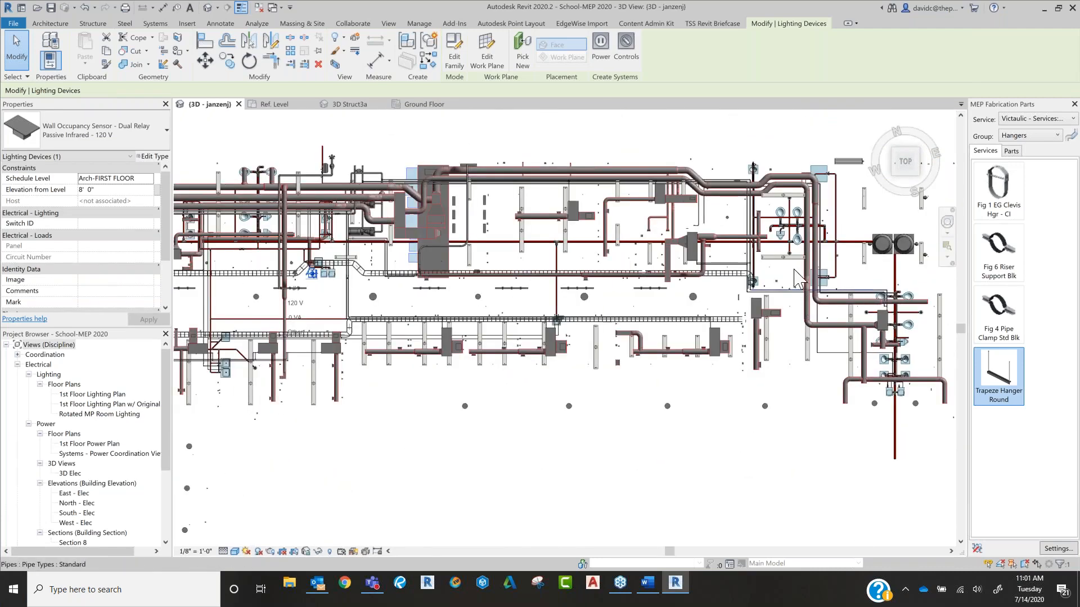
scroll(798, 278, up, 6)
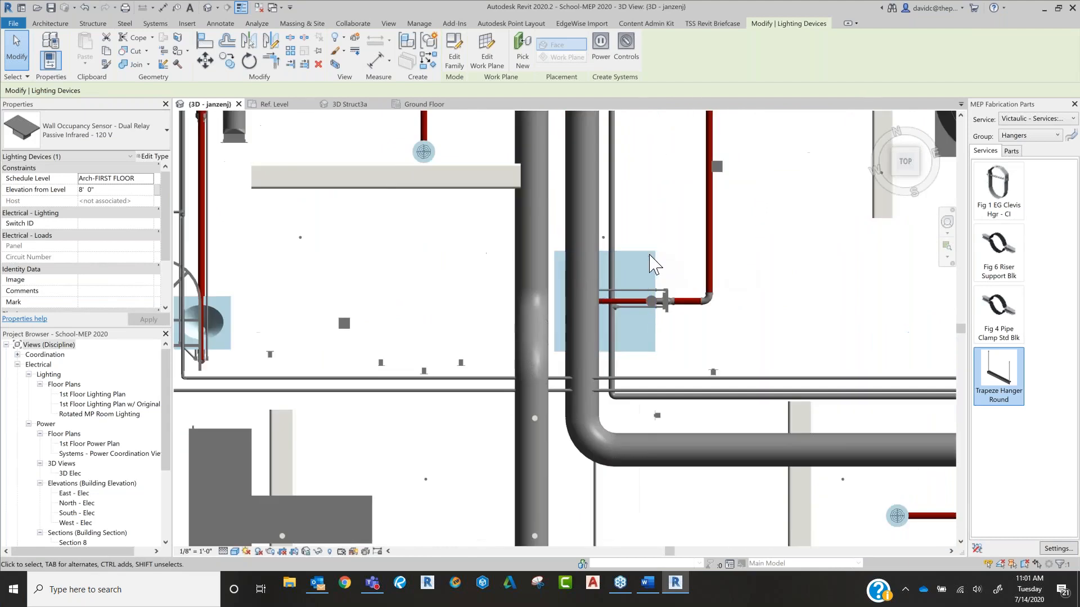
click(652, 263)
scroll(652, 263, up, 3)
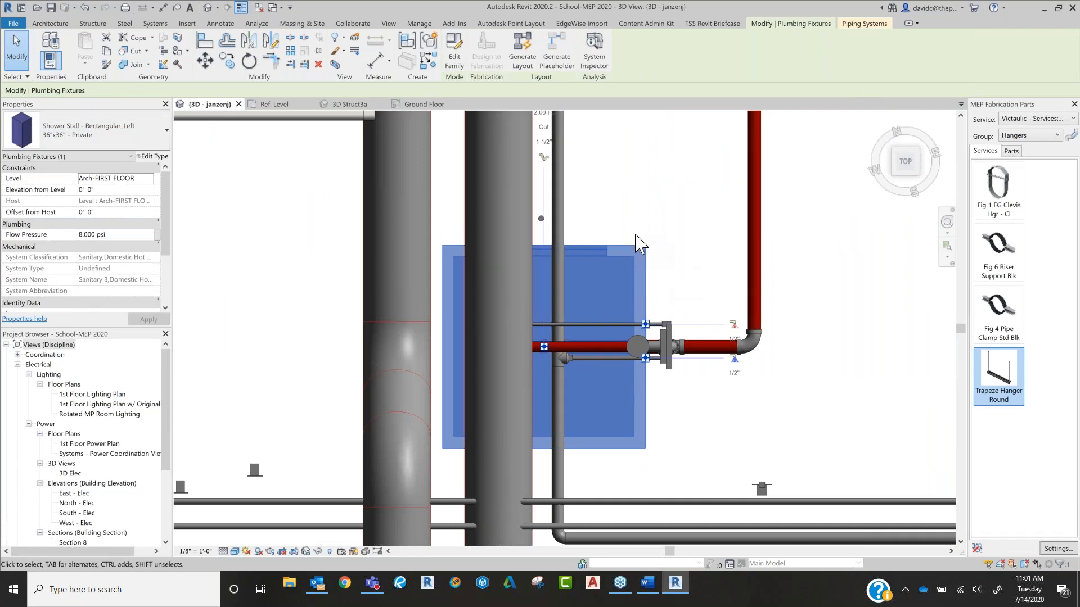
click(281, 104)
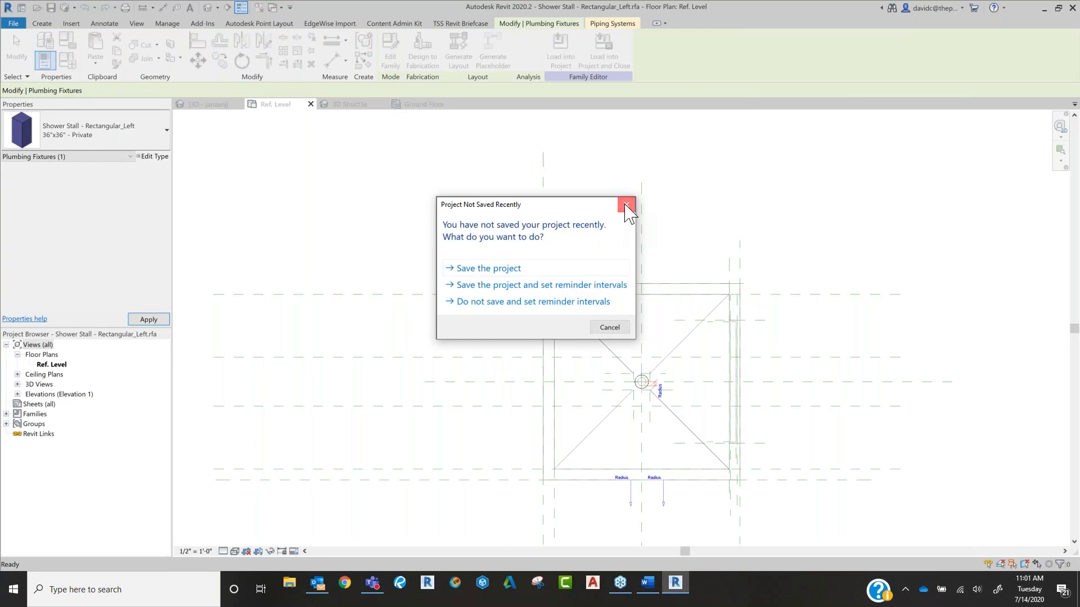
click(626, 207)
scroll(697, 374, up, 3)
scroll(675, 282, down, 2)
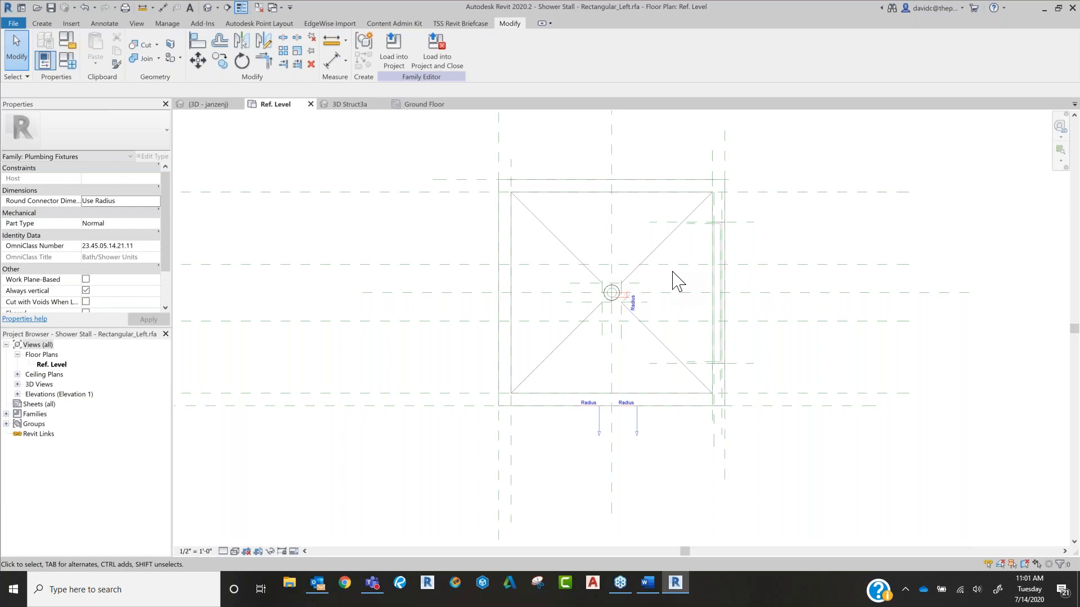
Step: Try to add instance points at the drain in the shower stall family
click(269, 23)
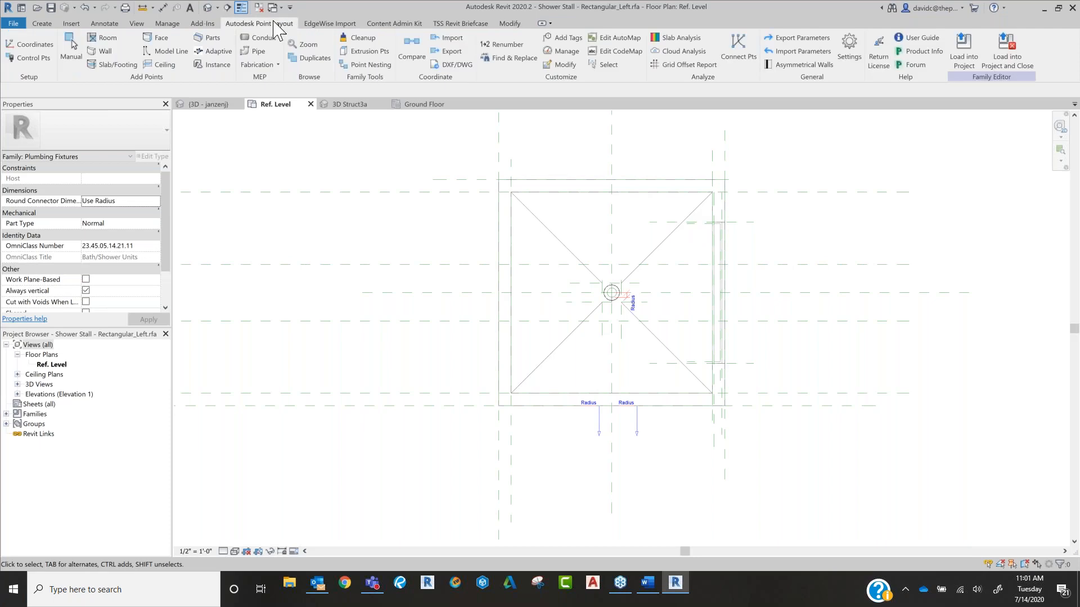
click(217, 65)
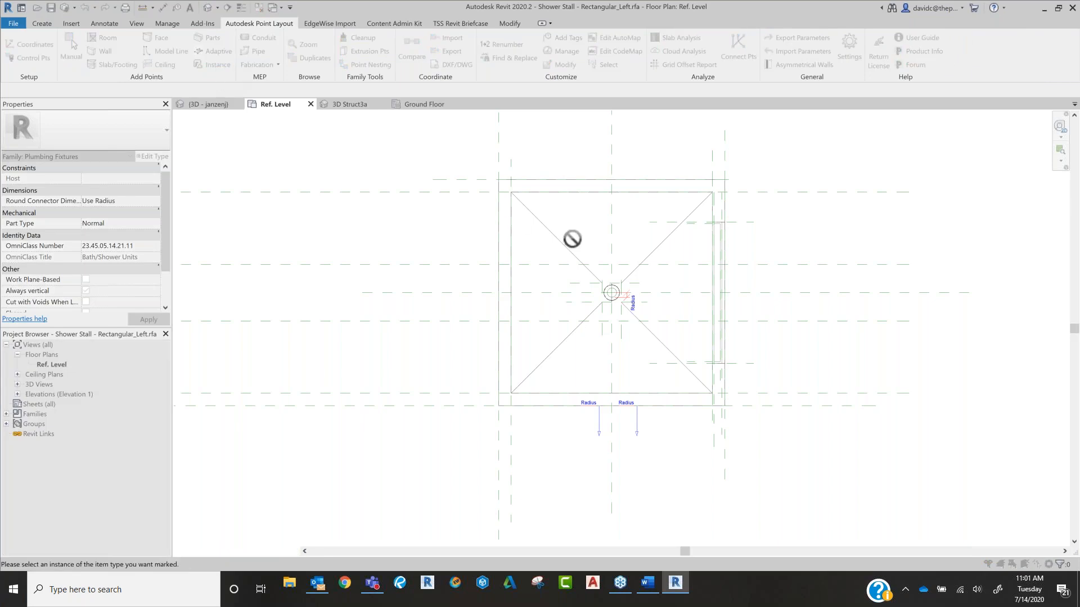
click(615, 297)
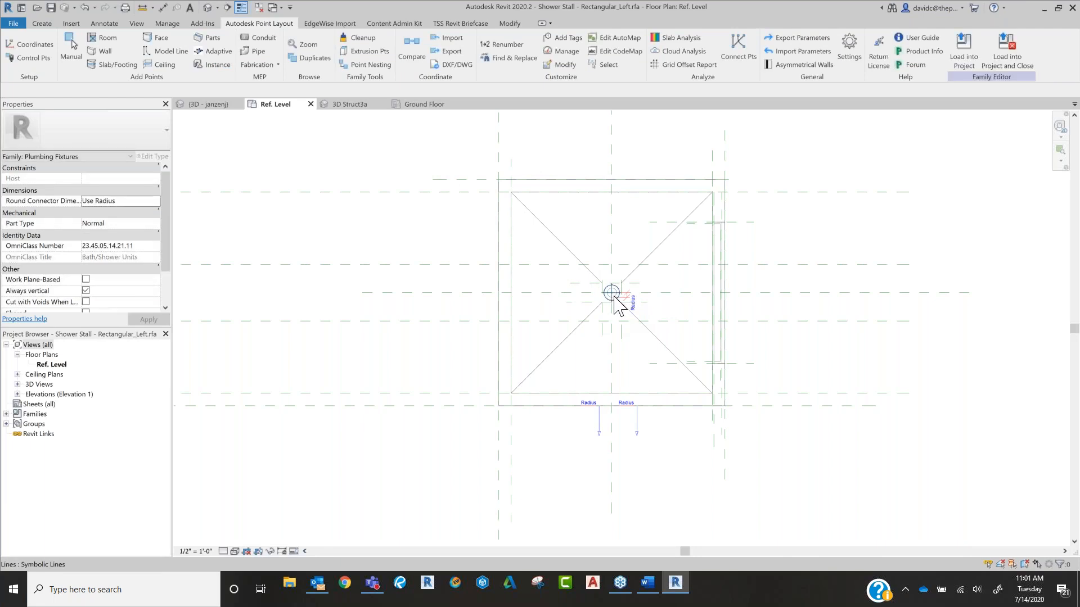
Step: Manually add a Pipe Hangers point at the centre of the shower stall's drain using element-based snapping
scroll(618, 307, up, 3)
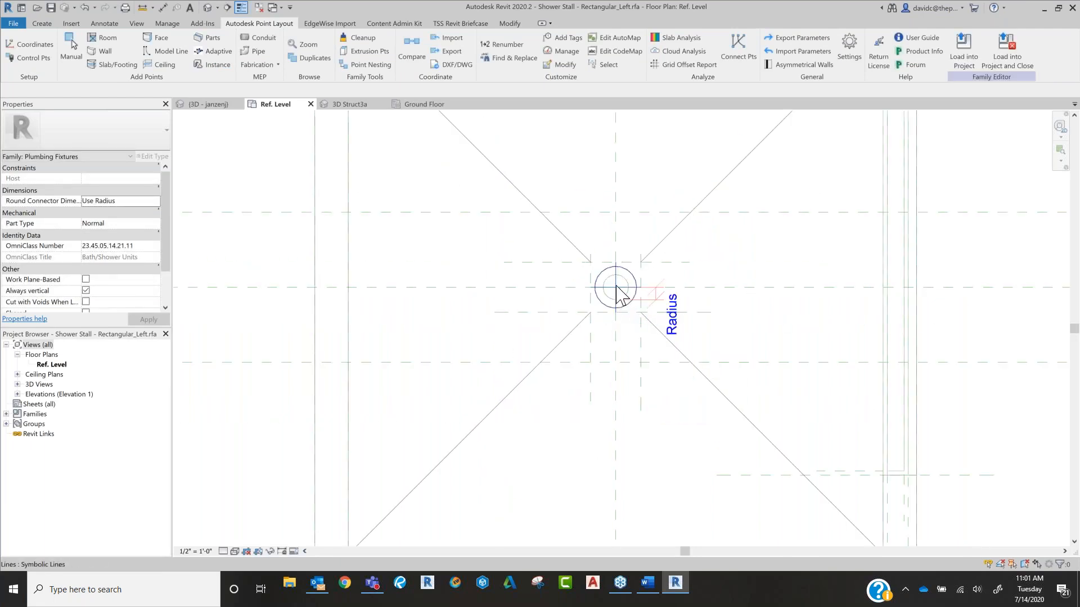
click(71, 48)
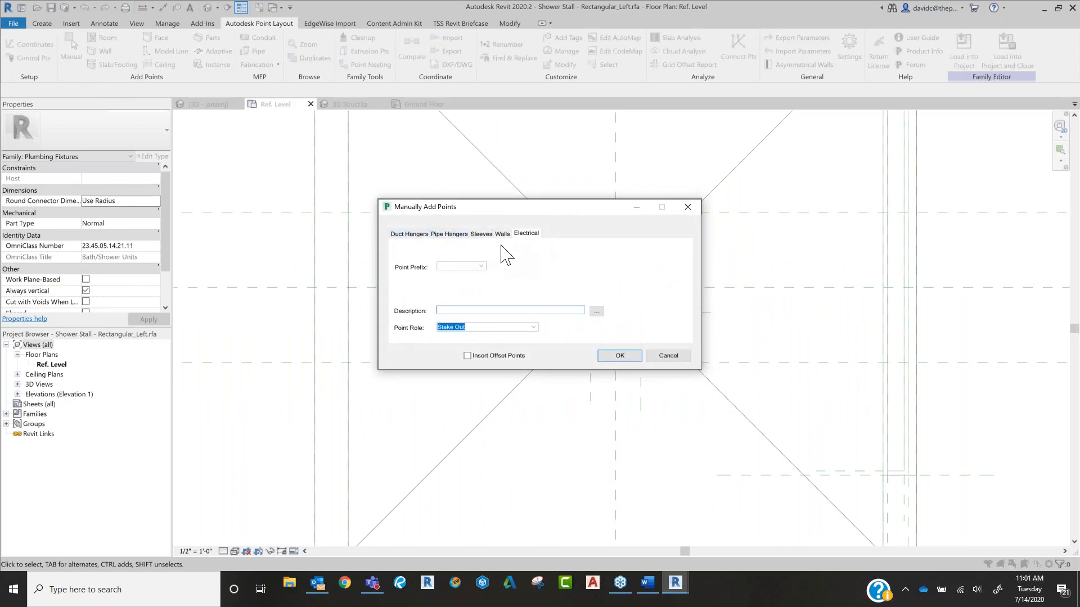
click(450, 235)
click(616, 356)
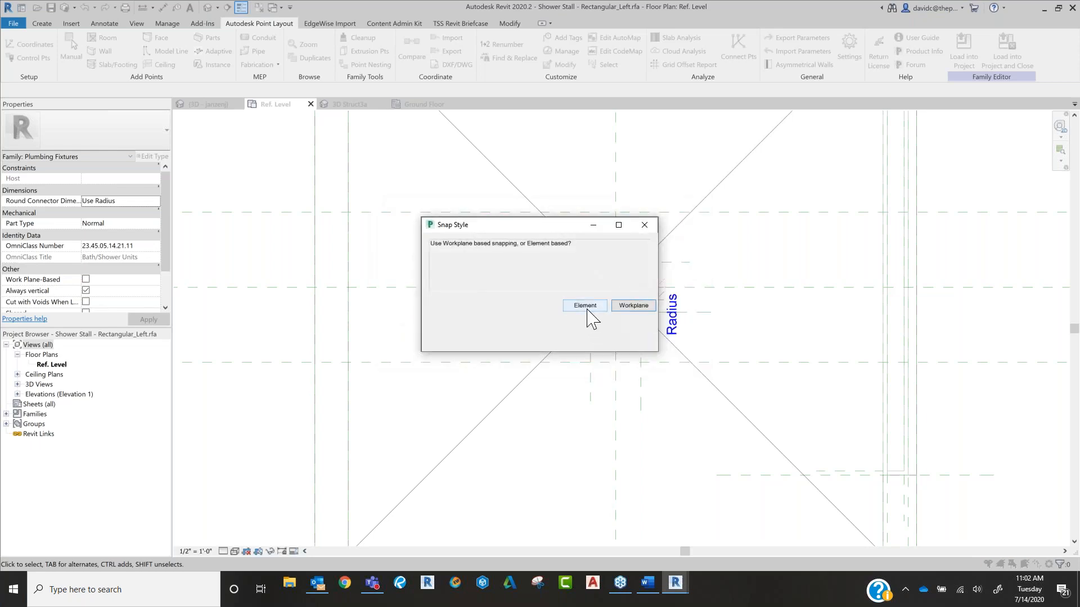
click(585, 307)
click(616, 287)
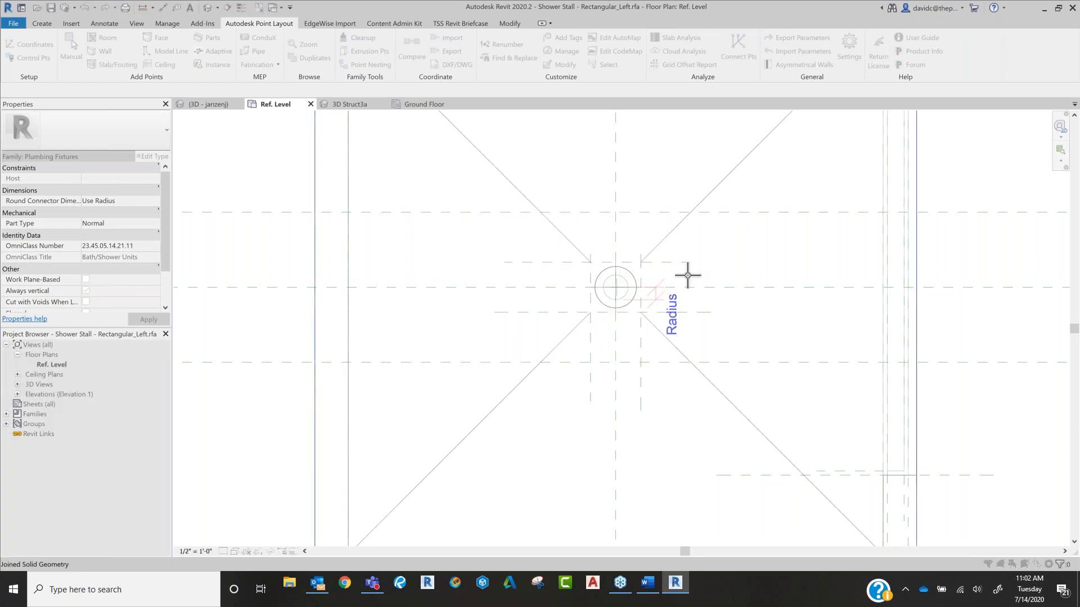
scroll(619, 292, up, 3)
scroll(618, 293, up, 2)
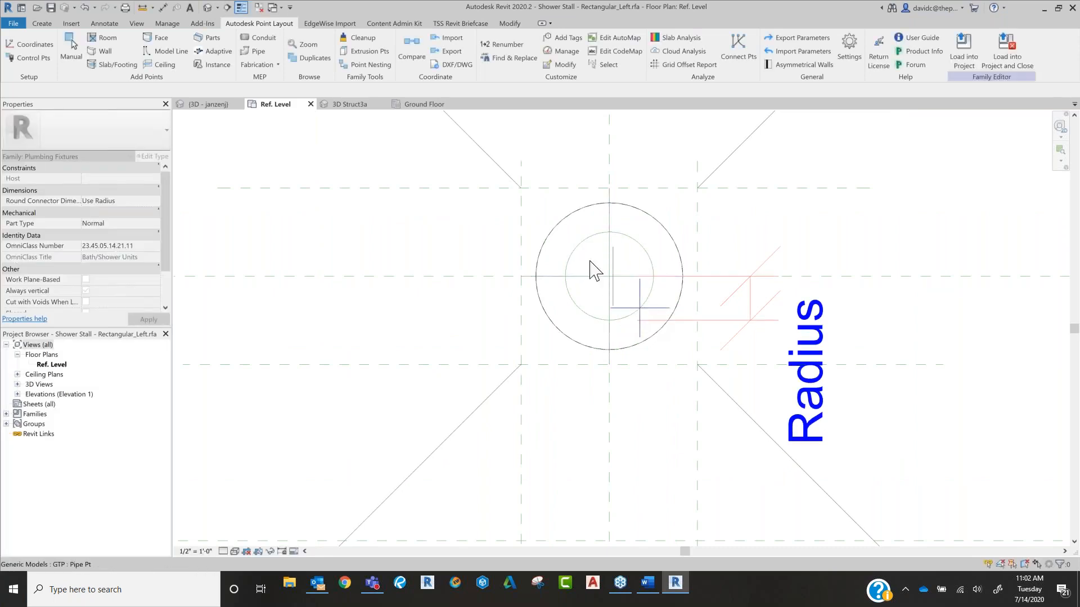
Step: Load the shower stall family into School-MEP 2020.rvt, overwriting the existing version and its parameter values
click(965, 49)
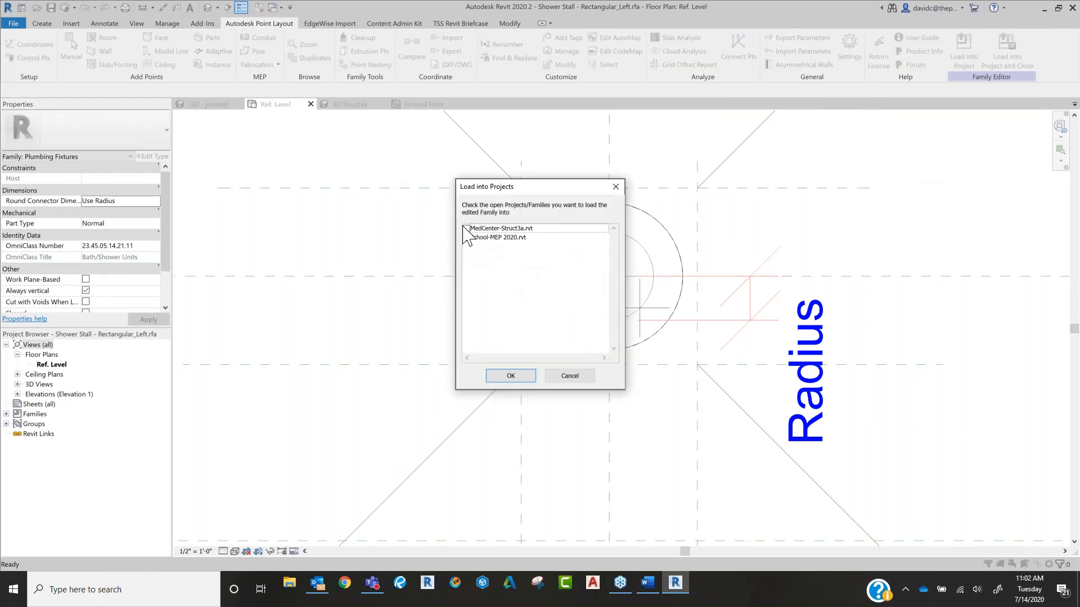
click(466, 238)
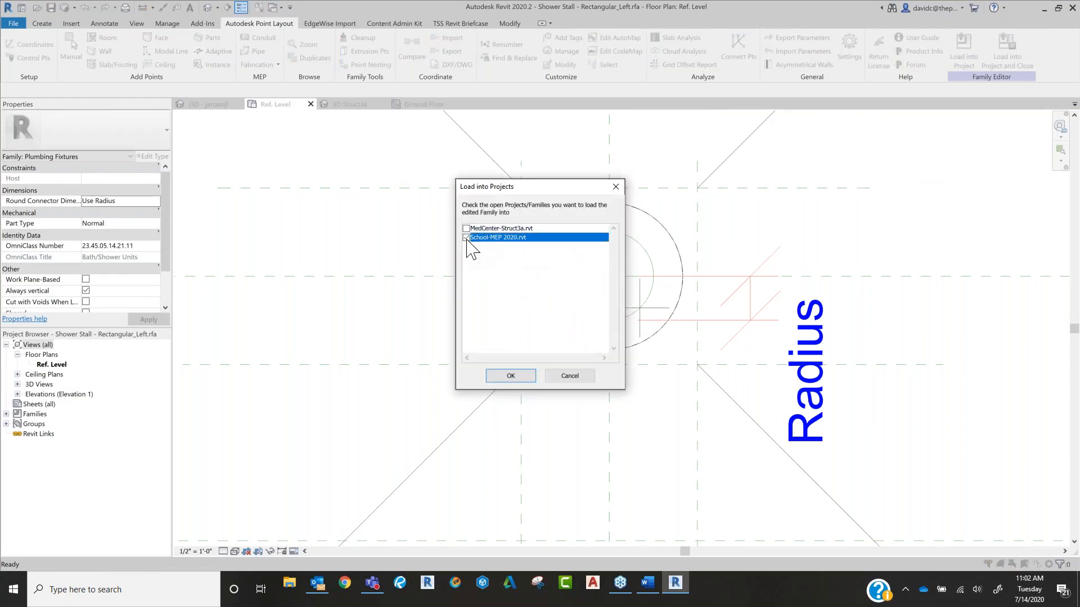
click(510, 376)
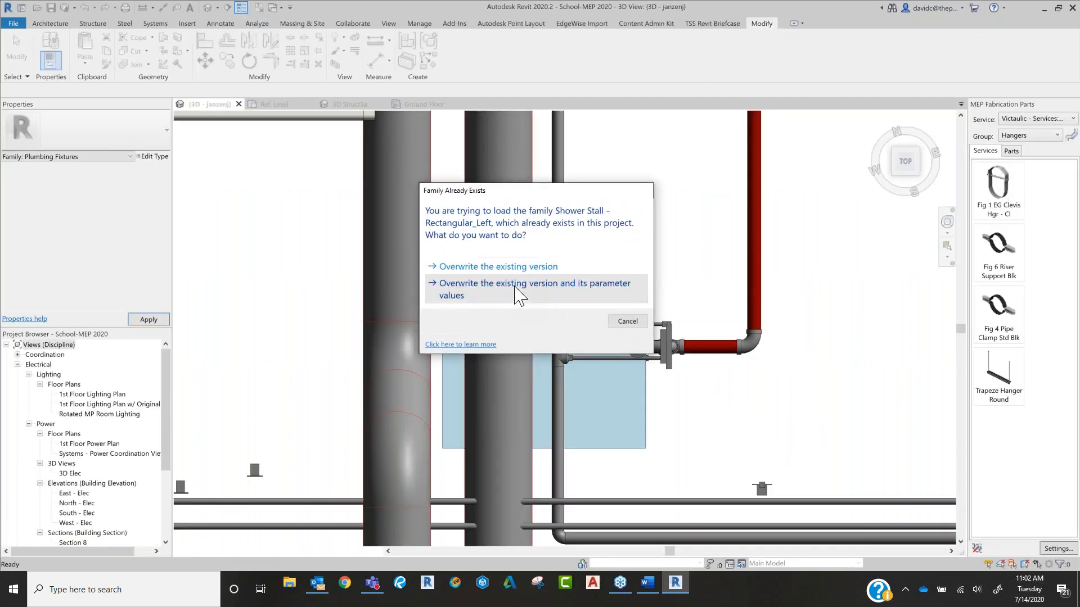
click(515, 288)
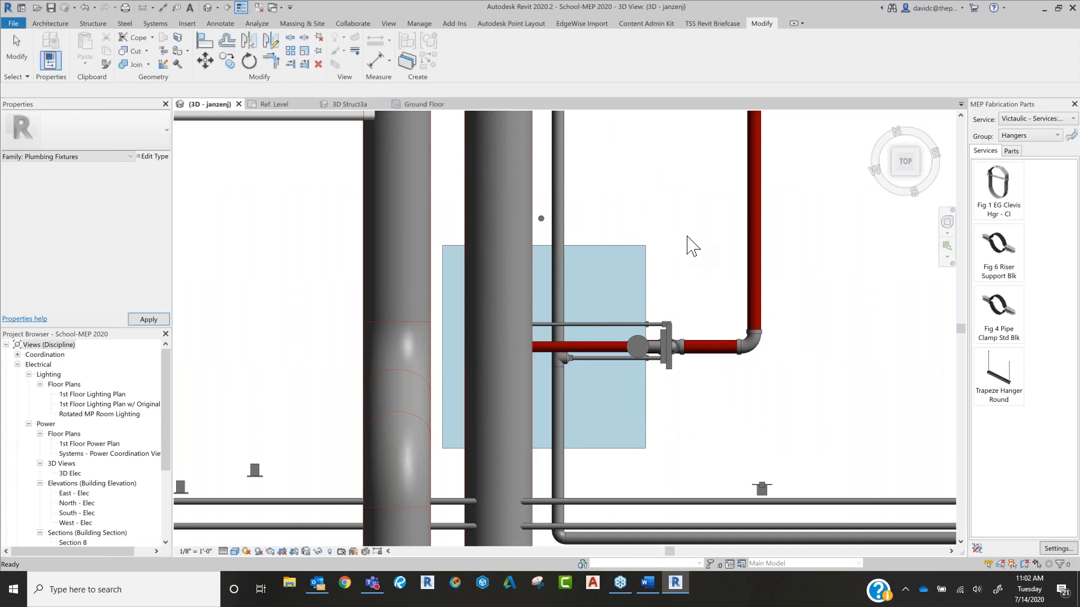
Step: Inspect the drain area of the reloaded shower stall from a tilted 3D angle and clear the selection
click(648, 267)
click(910, 179)
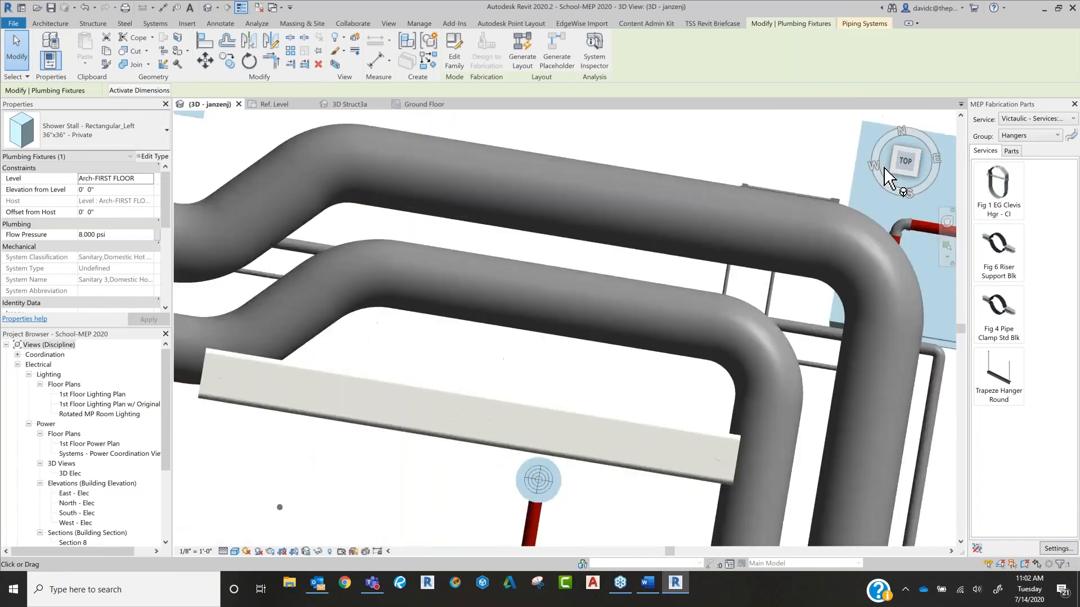
scroll(711, 381, down, 4)
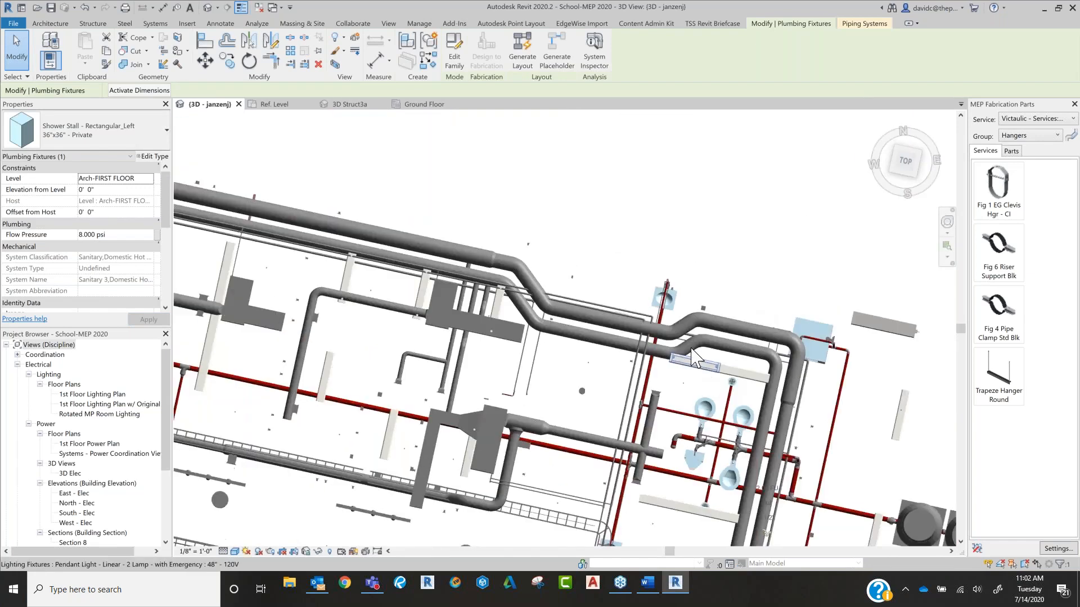
scroll(717, 437, up, 1)
middle_drag(717, 437, 583, 379)
scroll(616, 419, up, 3)
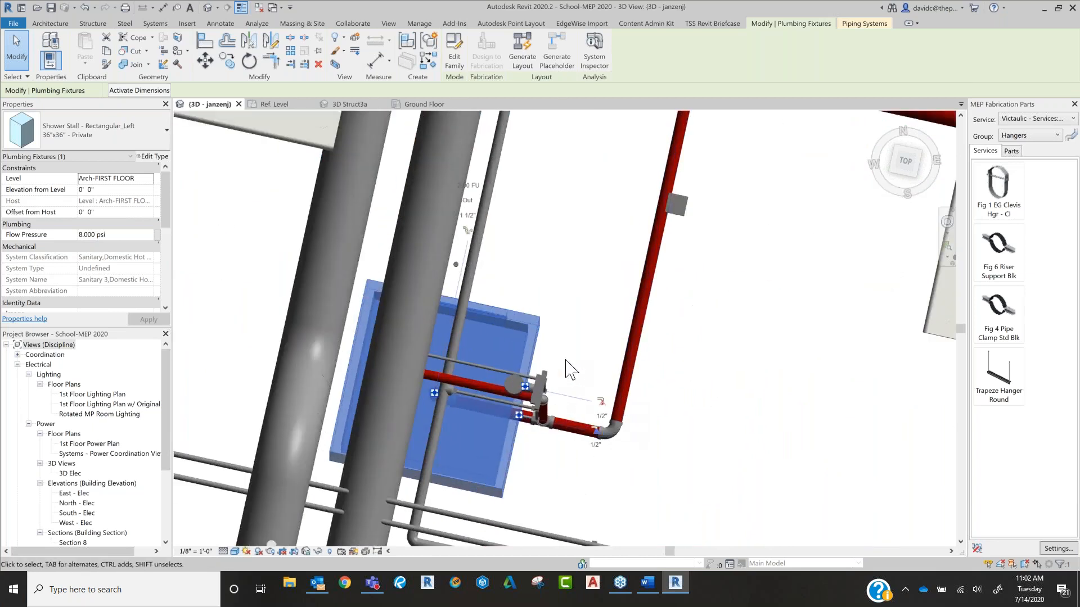
scroll(567, 371, up, 1)
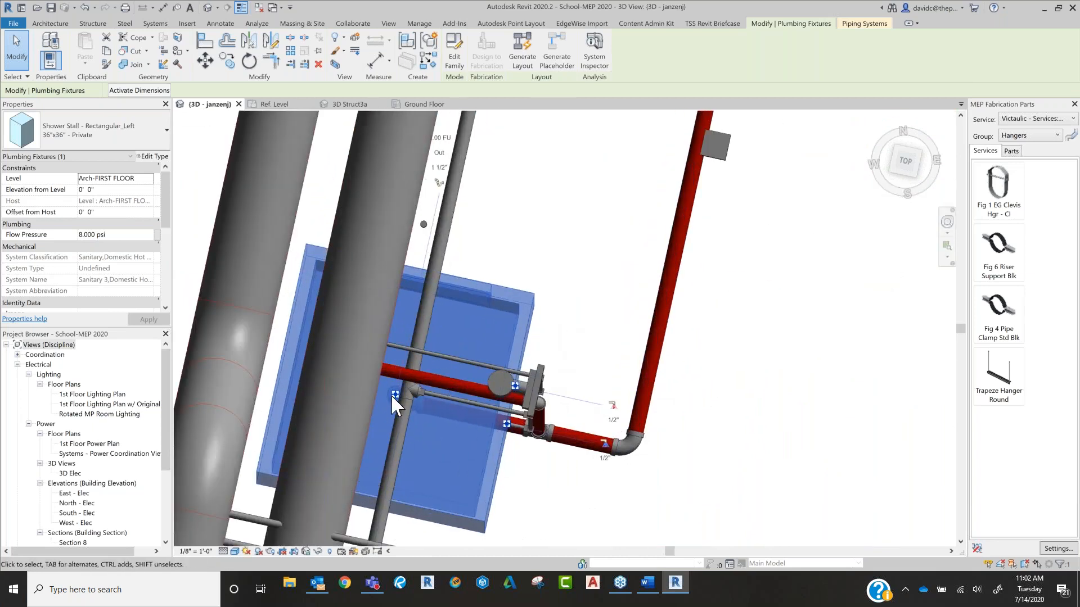
key(Escape)
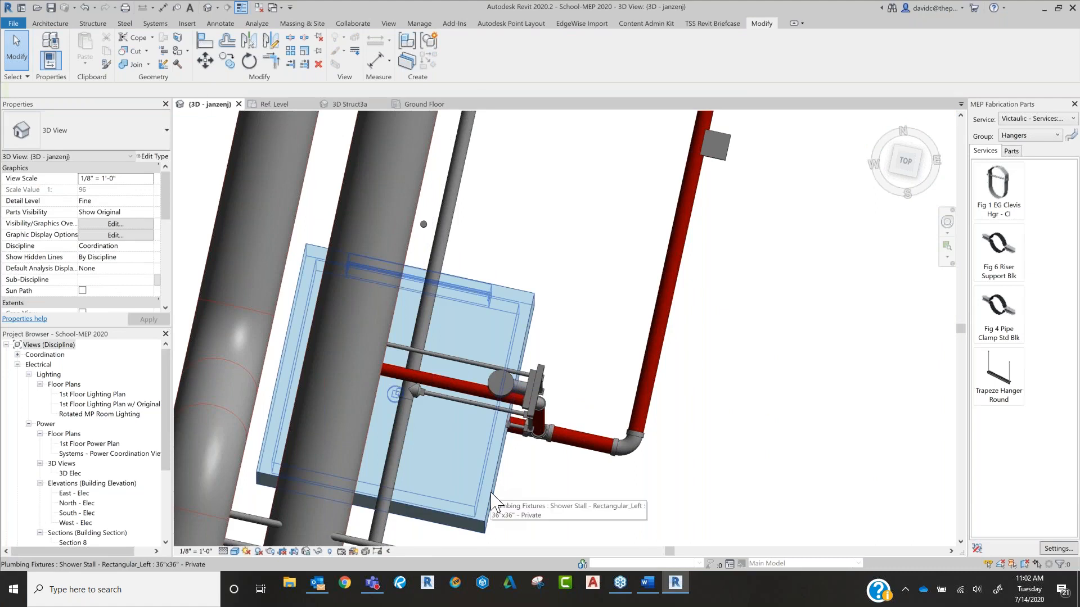
Step: Delete the pipes, the tee and the loose Pipe Pt over the shower stall's drain, and check the stall for its drain point
click(398, 463)
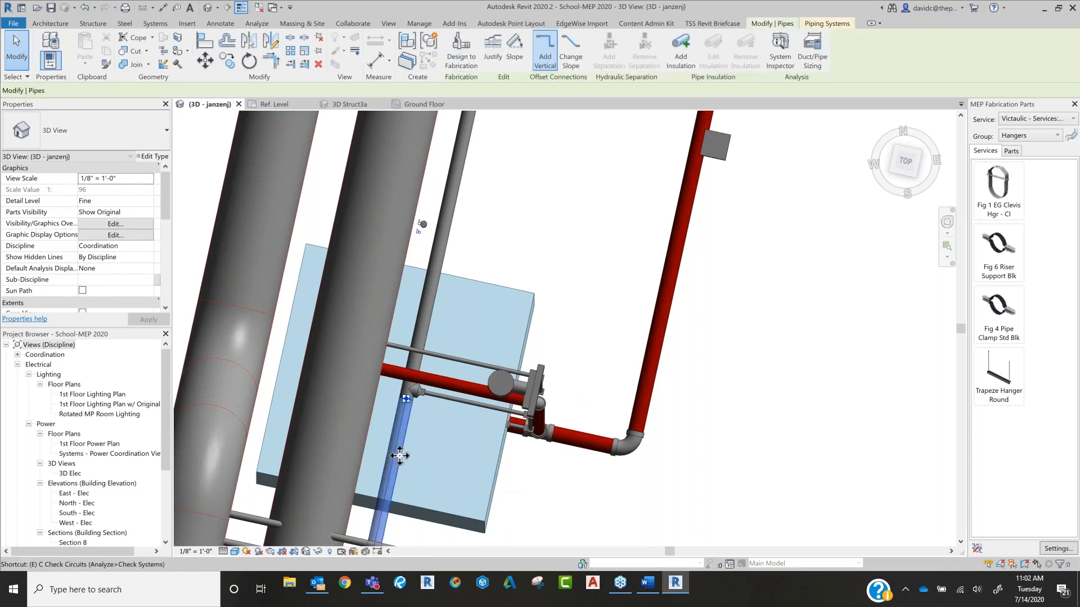
click(407, 401)
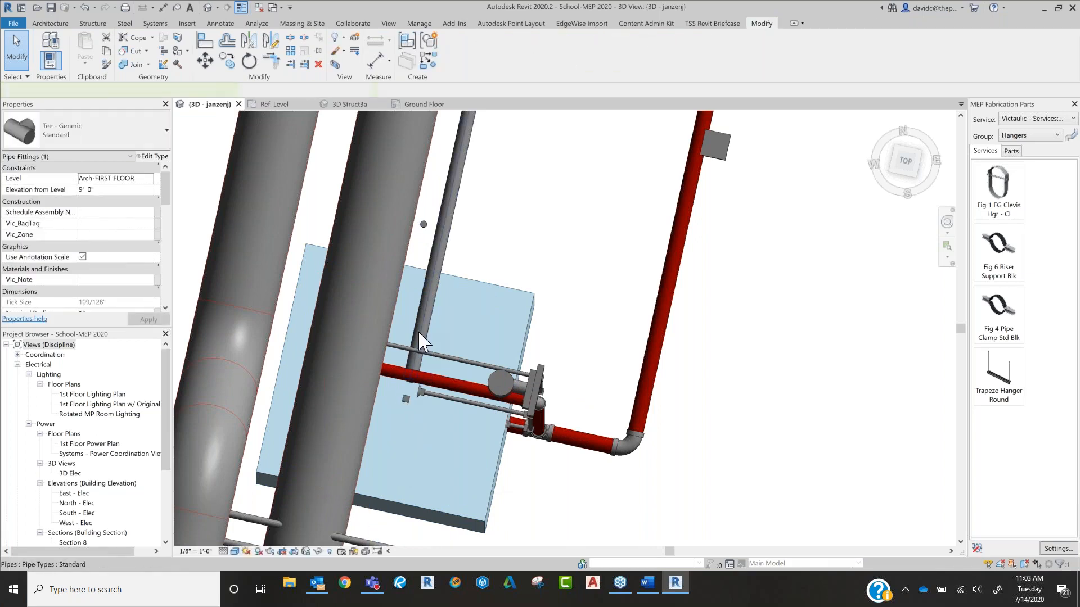
click(406, 400)
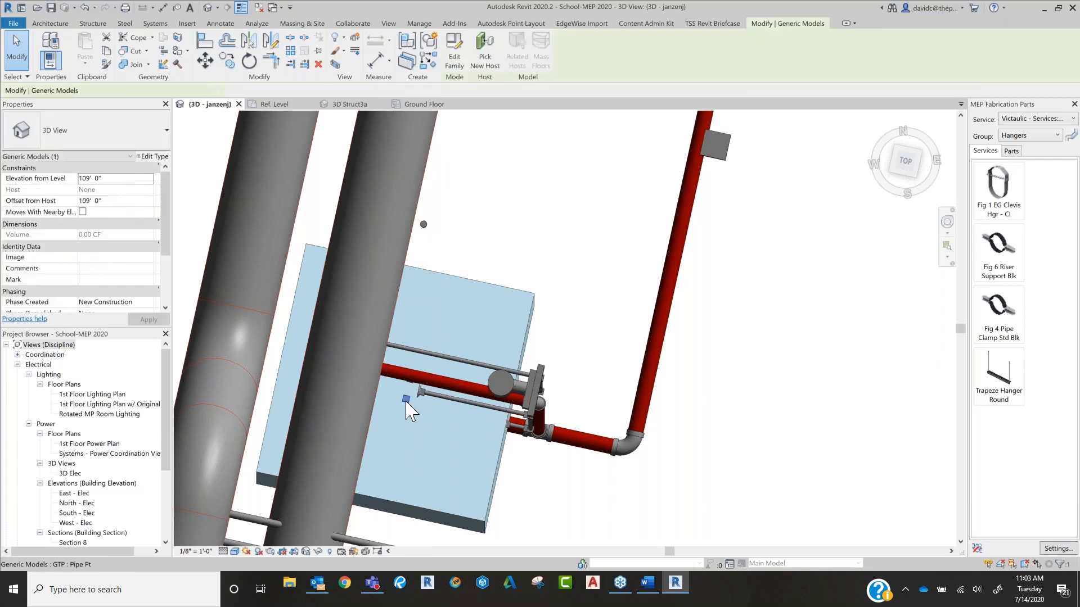
key(Escape)
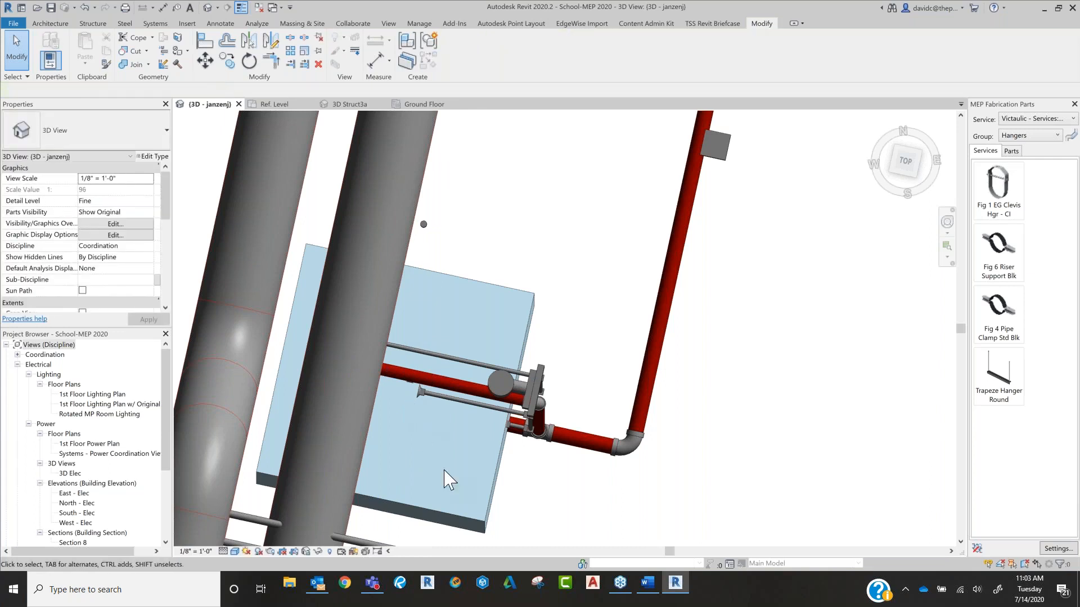
click(489, 488)
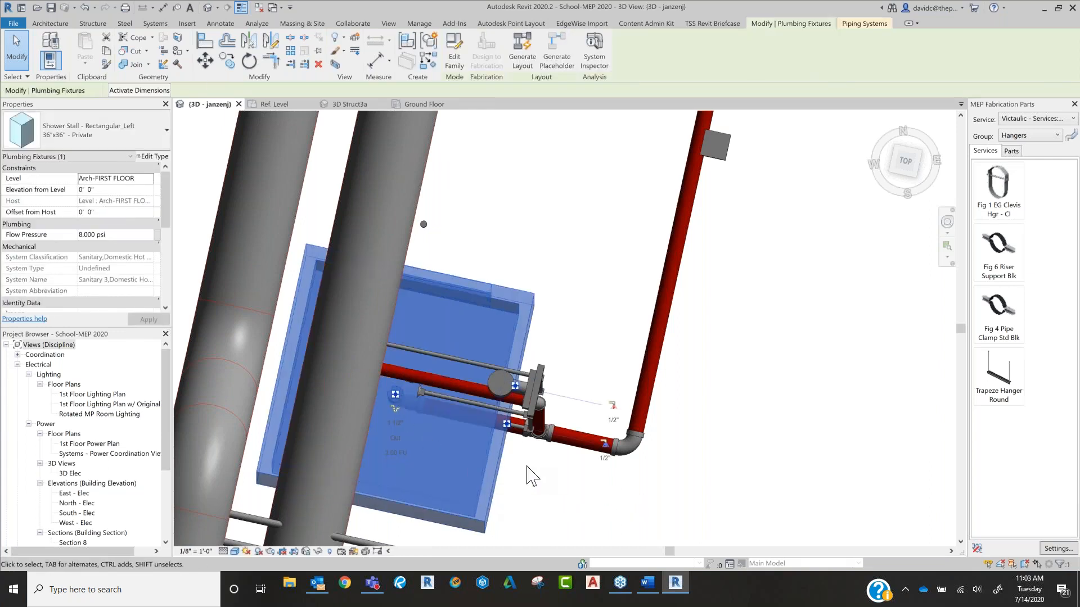
key(Escape)
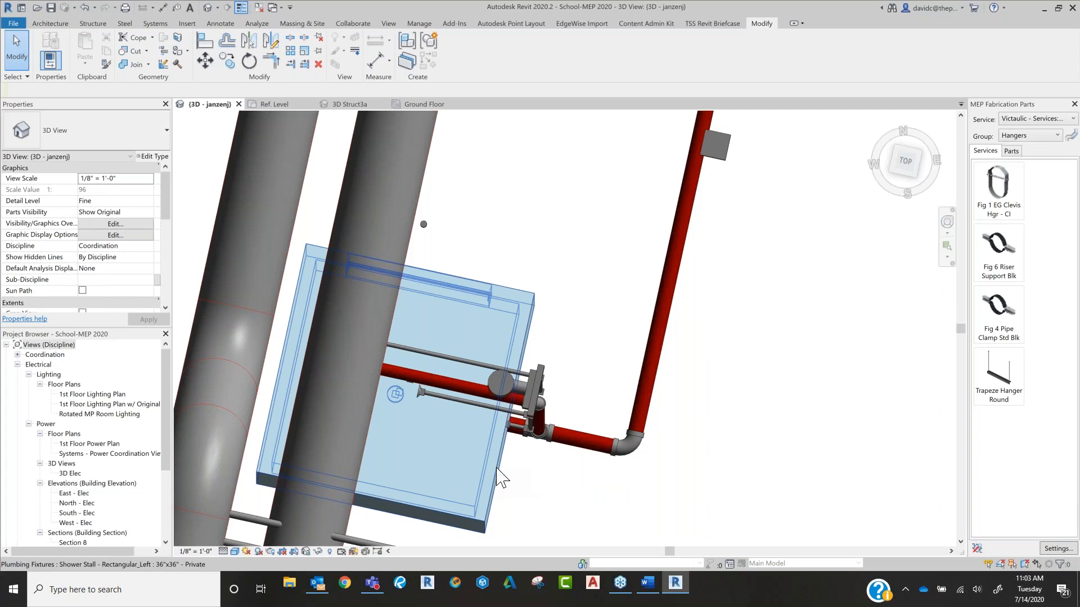
Step: Select the 48" AFF Countertop duplex receptacle near the sink and show it from directly above
scroll(510, 375, down, 5)
middle_drag(730, 407, 770, 398)
scroll(445, 387, up, 3)
scroll(445, 388, up, 3)
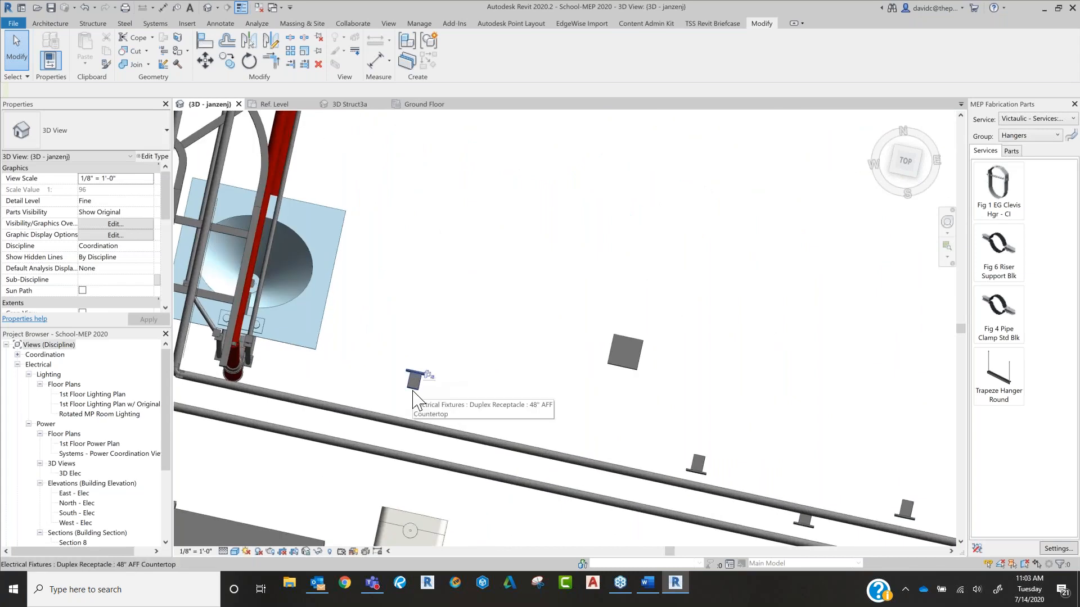
click(413, 382)
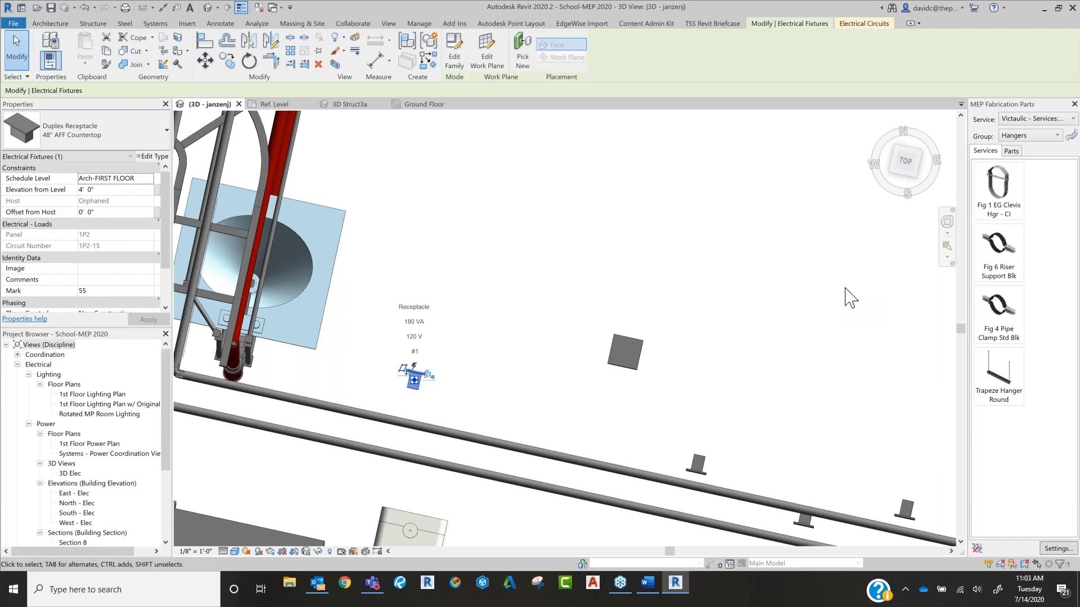
click(907, 166)
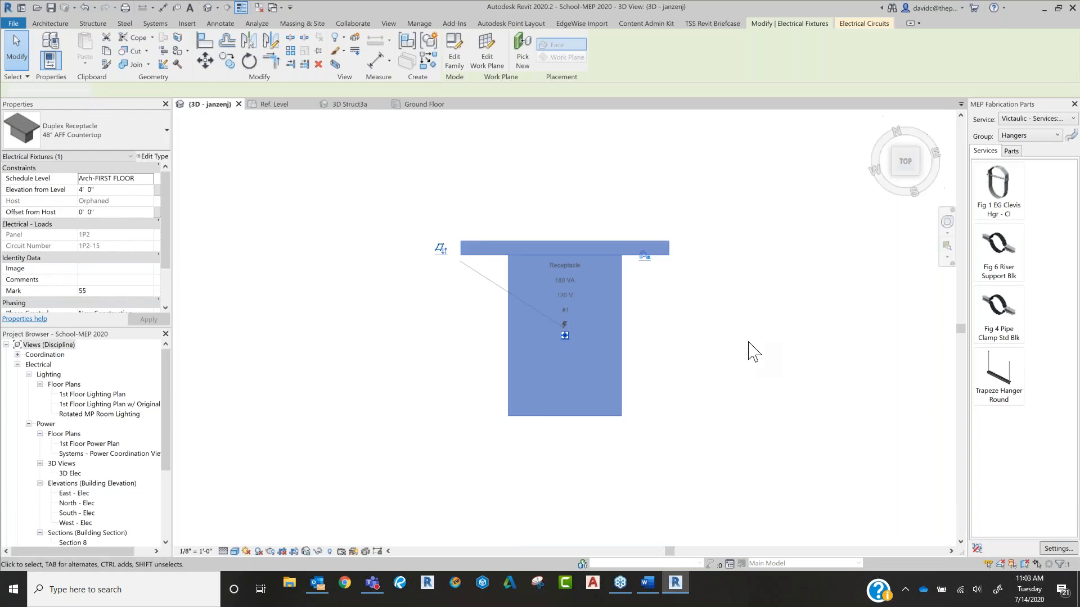
Step: Deselect the receptacle and add model line points to the two green stepped lines drawn beyond the building
click(753, 351)
scroll(753, 351, down, 8)
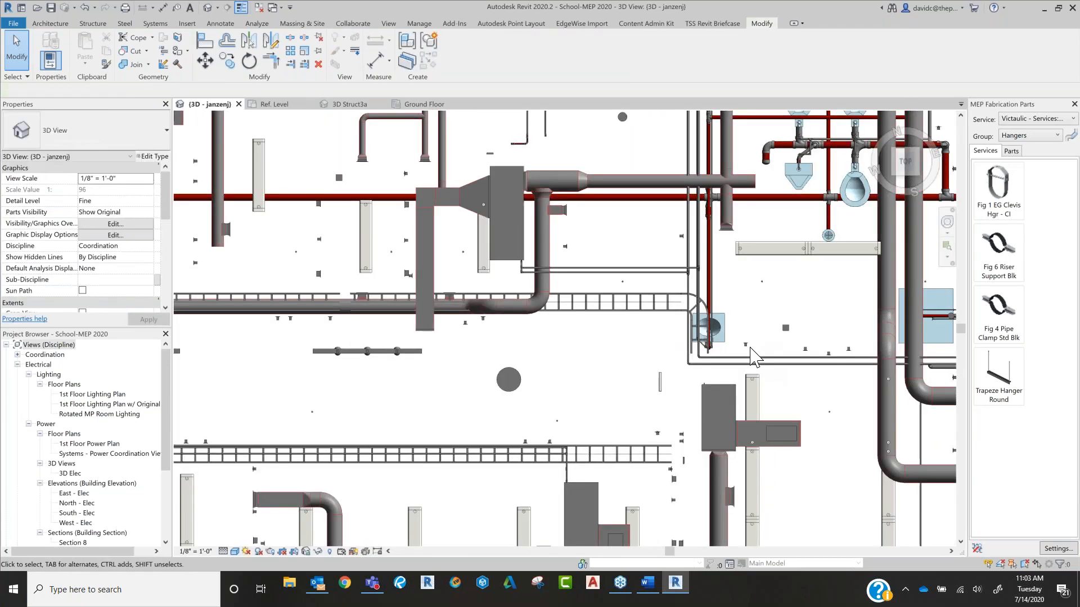
scroll(754, 352, down, 10)
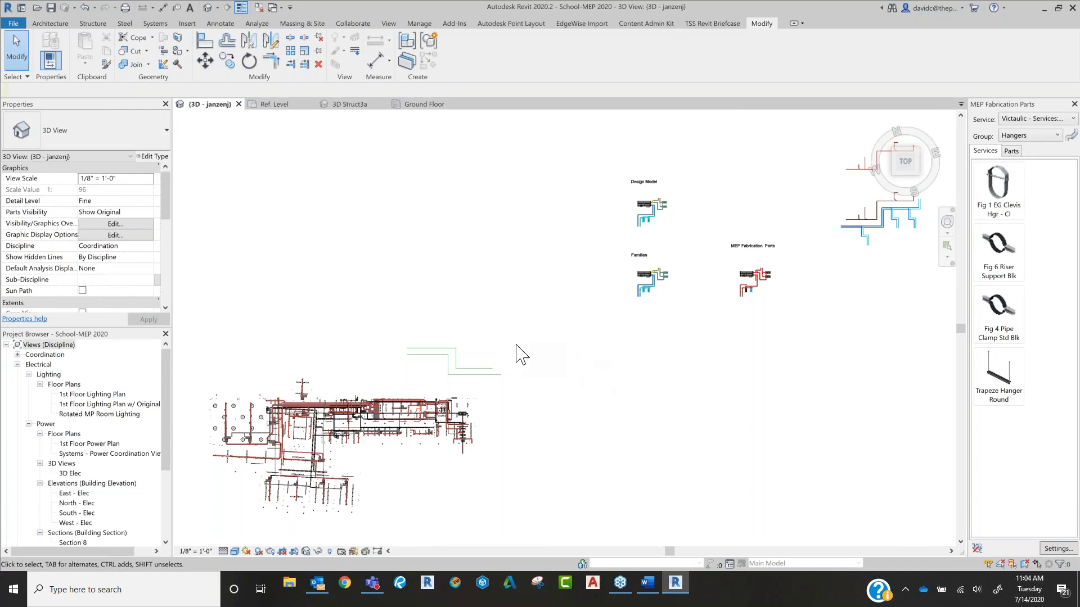
scroll(478, 367, up, 5)
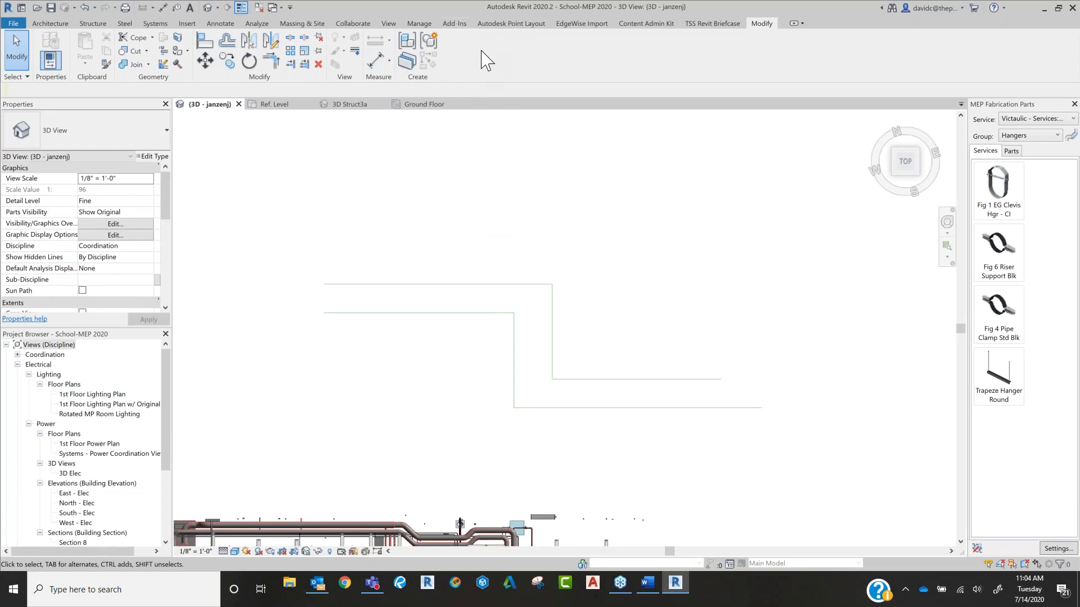
click(511, 24)
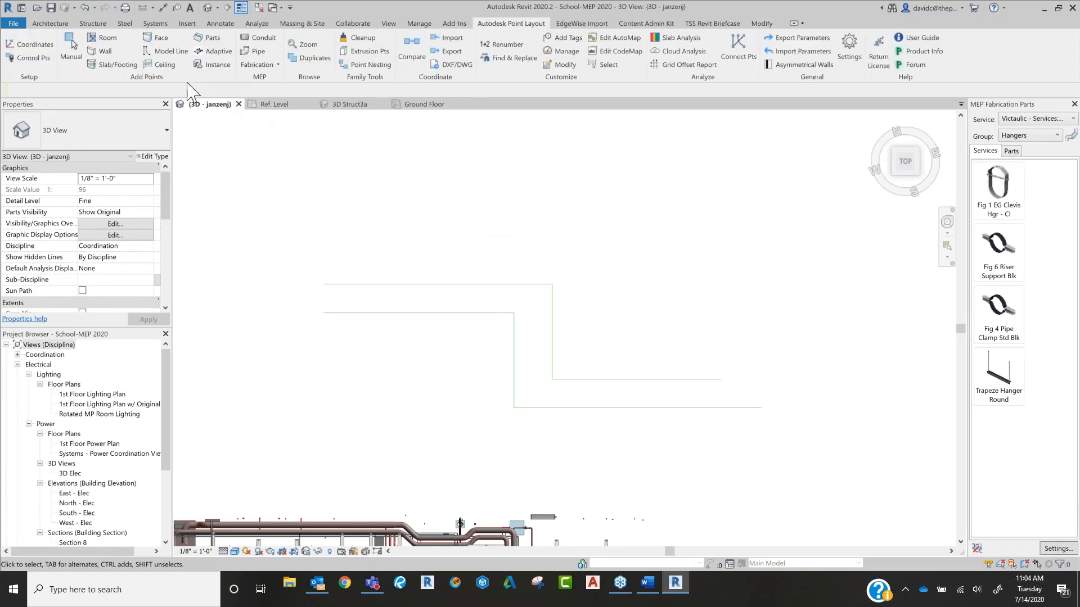
click(164, 54)
click(592, 305)
click(613, 307)
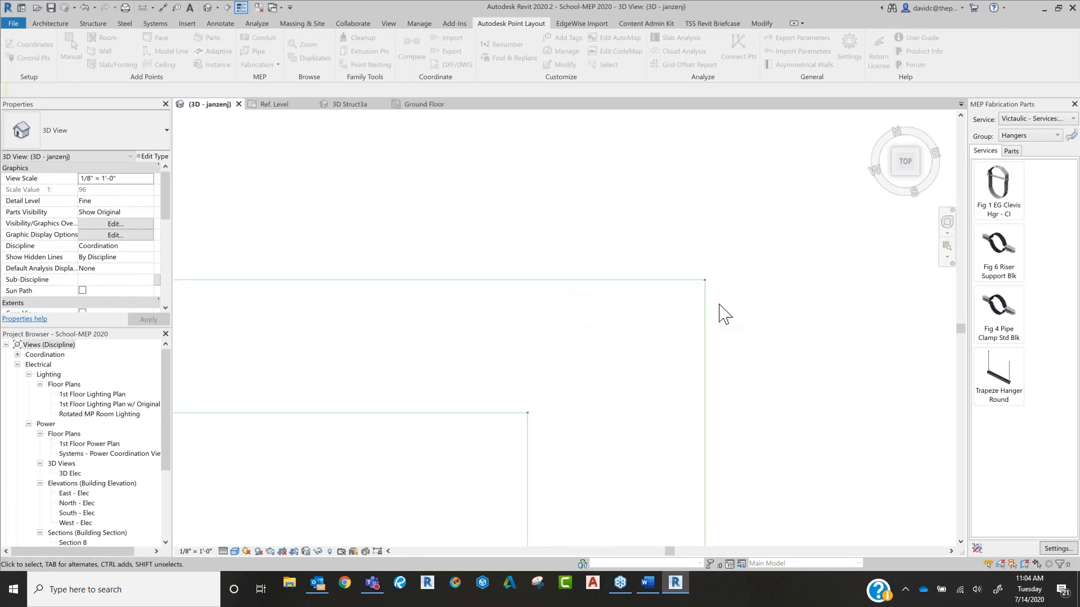
middle_drag(695, 286, 636, 366)
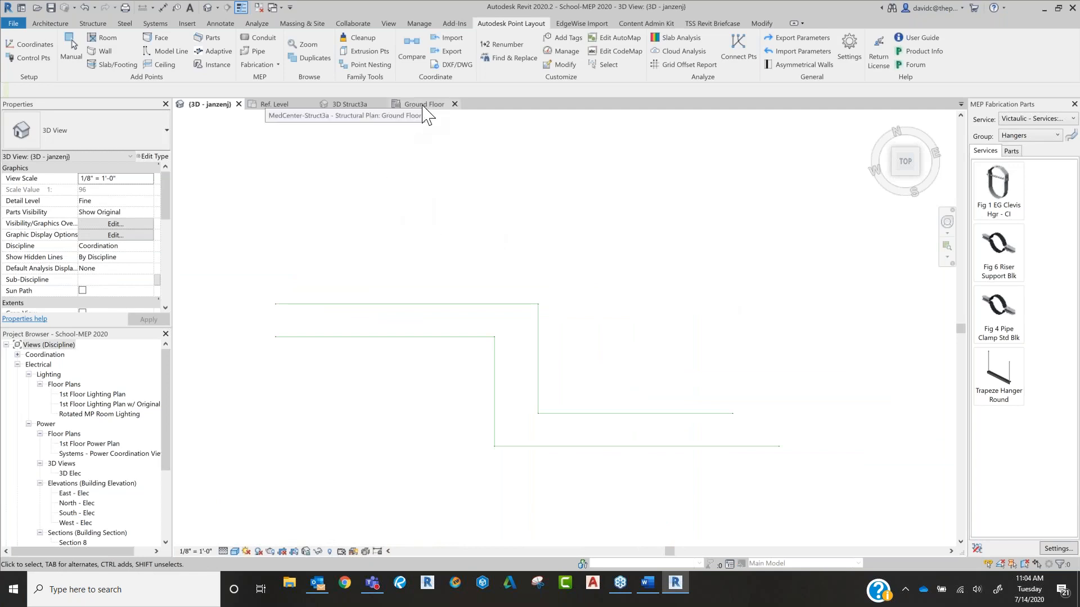
Step: In the 3D Struct3a view of MedCenter-Struct3a, set up Face points that mark the edges of picked faces, with the description Footing
click(362, 110)
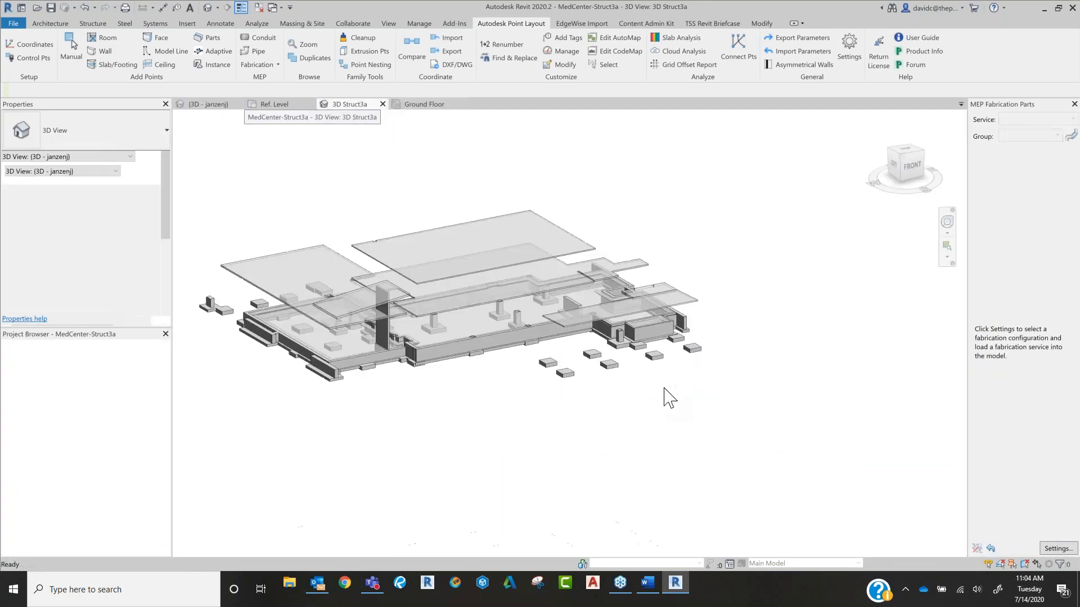
scroll(554, 357, up, 6)
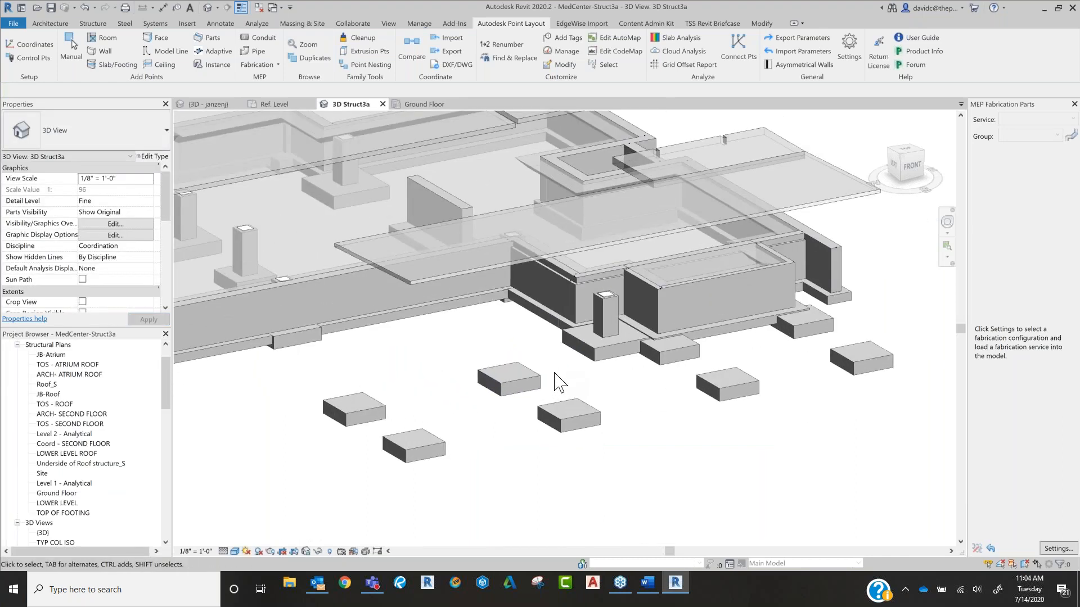
scroll(559, 382, up, 4)
scroll(556, 381, down, 3)
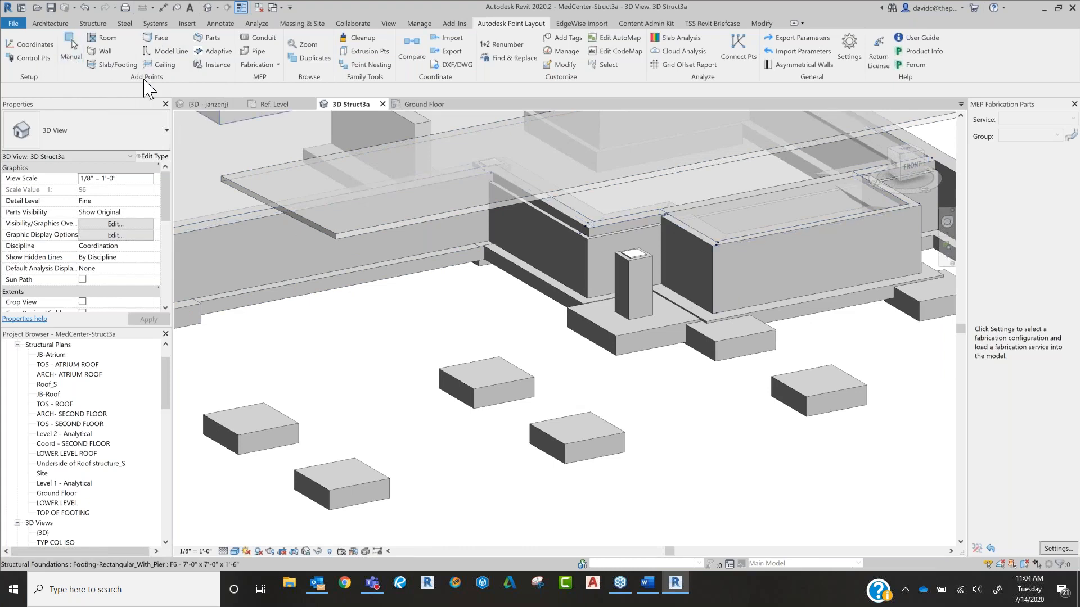
click(161, 40)
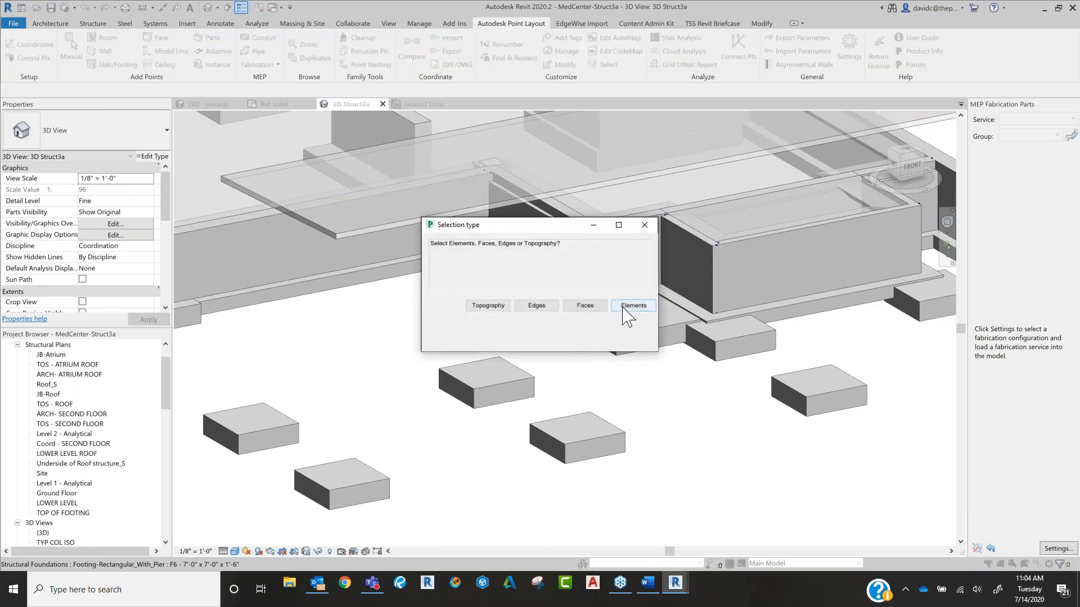
click(585, 311)
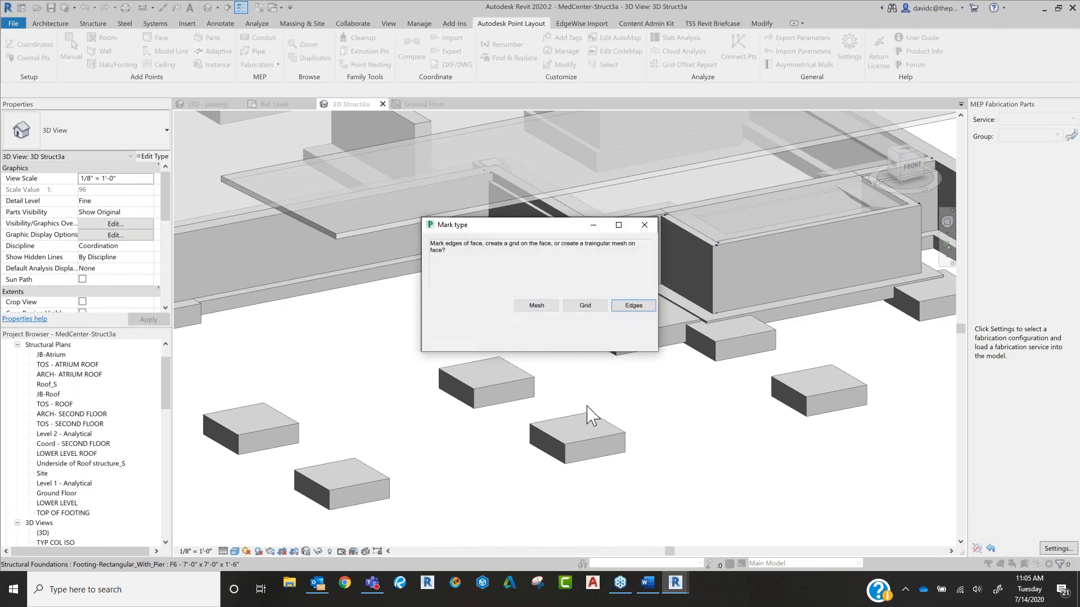
click(634, 307)
click(635, 309)
click(581, 318)
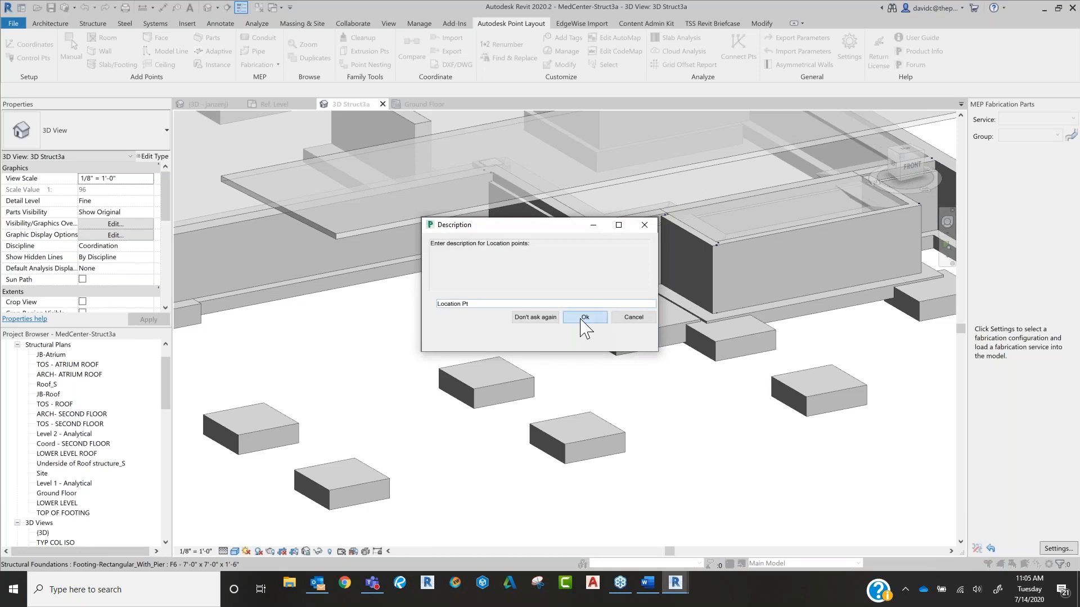
drag(469, 303, 413, 310)
text(Footing)
key(Return)
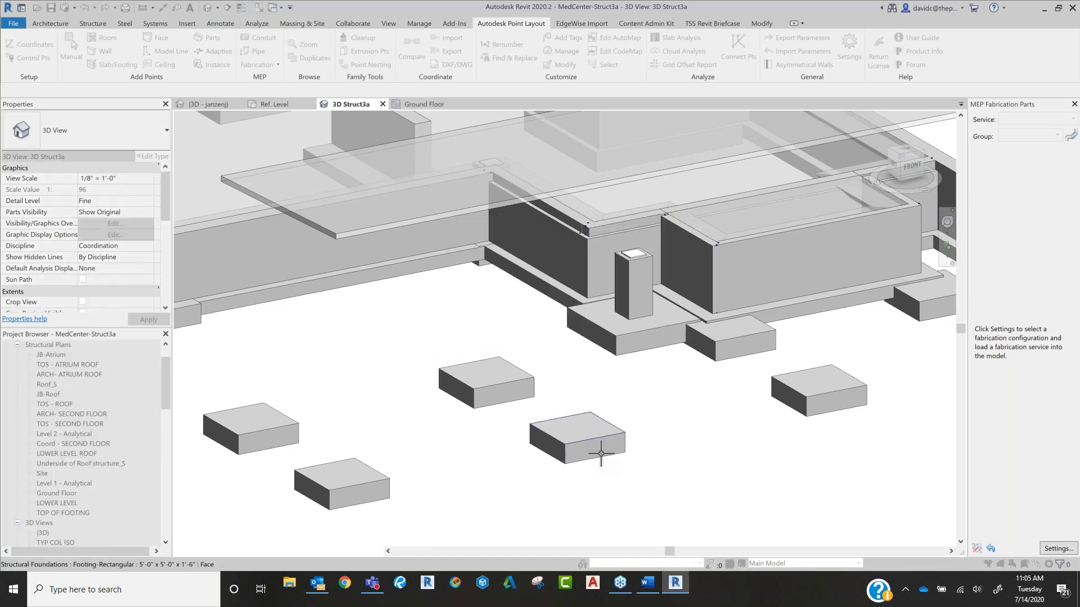
Step: Mark the front faces of the two nearest isolated footings with points described as Footing
scroll(600, 453, up, 3)
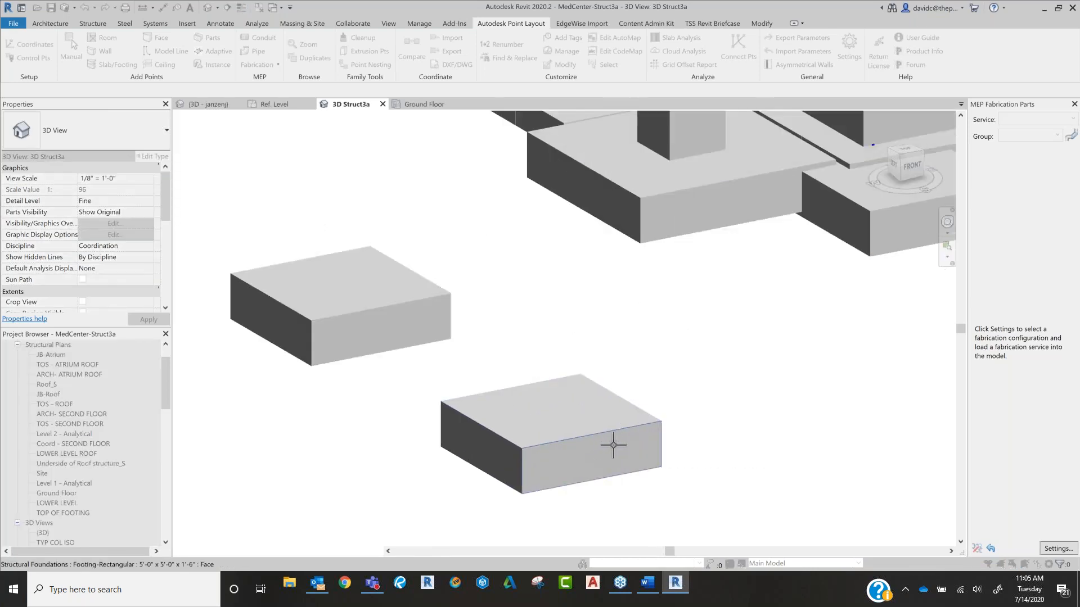
click(613, 445)
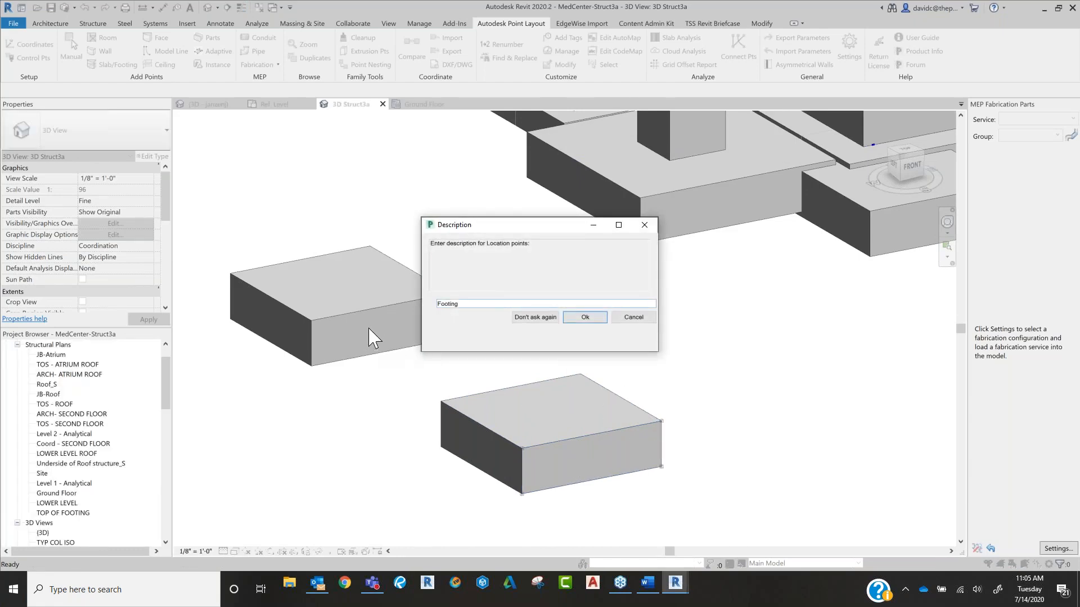
click(599, 319)
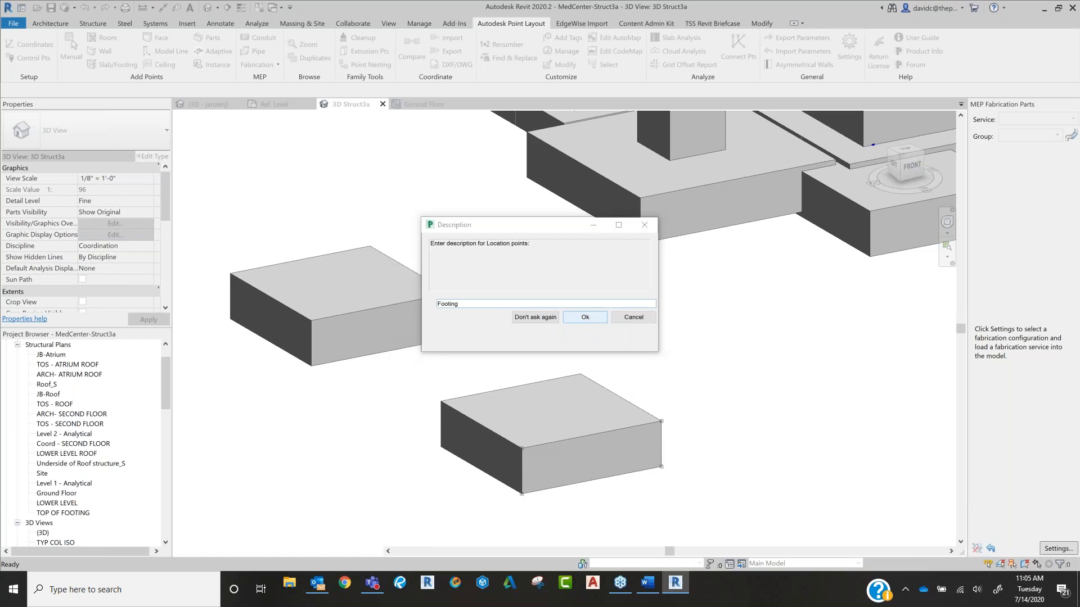
click(398, 338)
click(594, 322)
Step: Add Footing points to the faces of the remaining two isolated footings in the group of four
middle_drag(432, 328, 692, 291)
scroll(693, 291, down, 5)
click(498, 409)
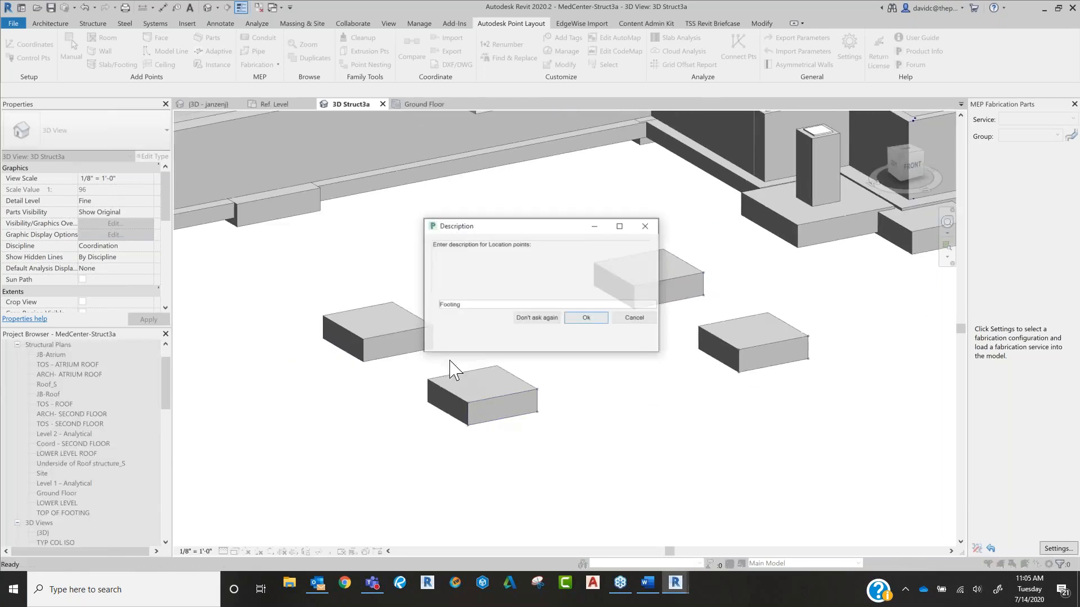
click(592, 319)
click(412, 347)
click(585, 317)
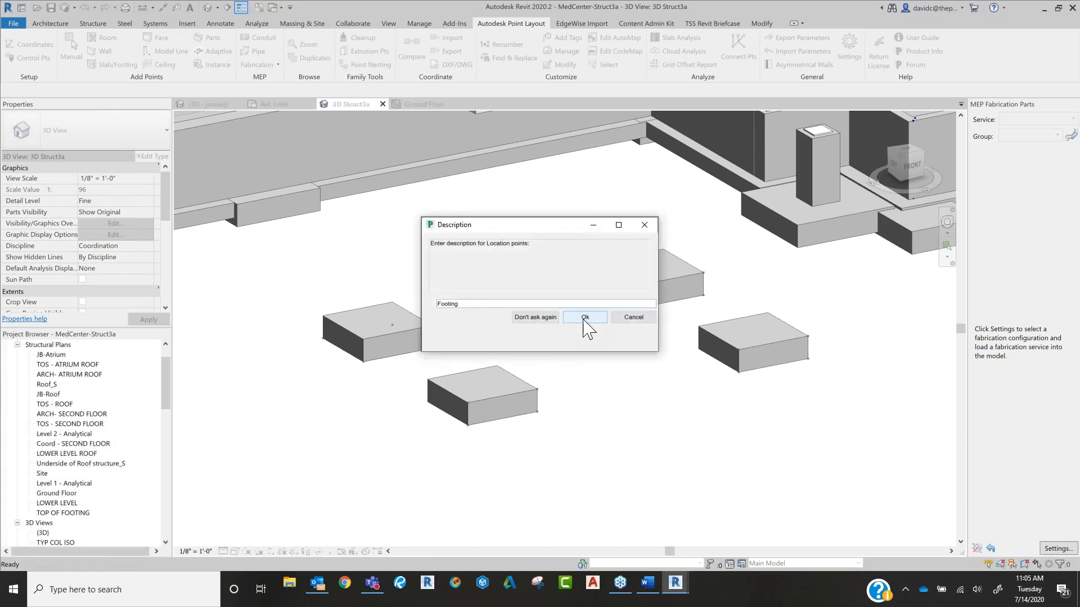
click(420, 338)
click(585, 321)
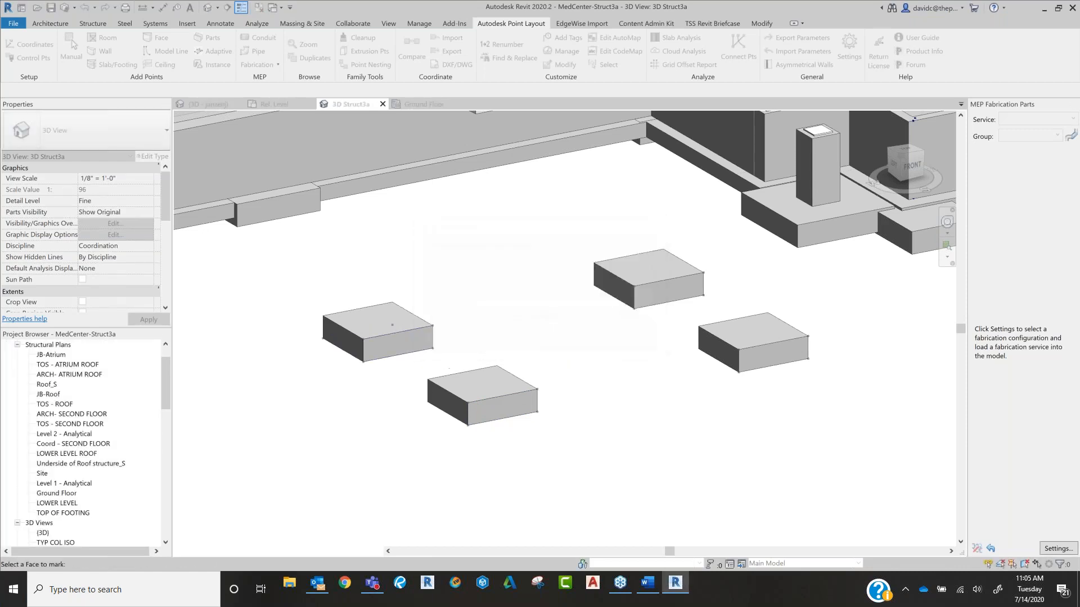
Step: Mark the front face of the concrete pier beside the foundation wall with points described as Pier
scroll(306, 206, down, 1)
middle_drag(307, 207, 531, 284)
scroll(531, 284, up, 1)
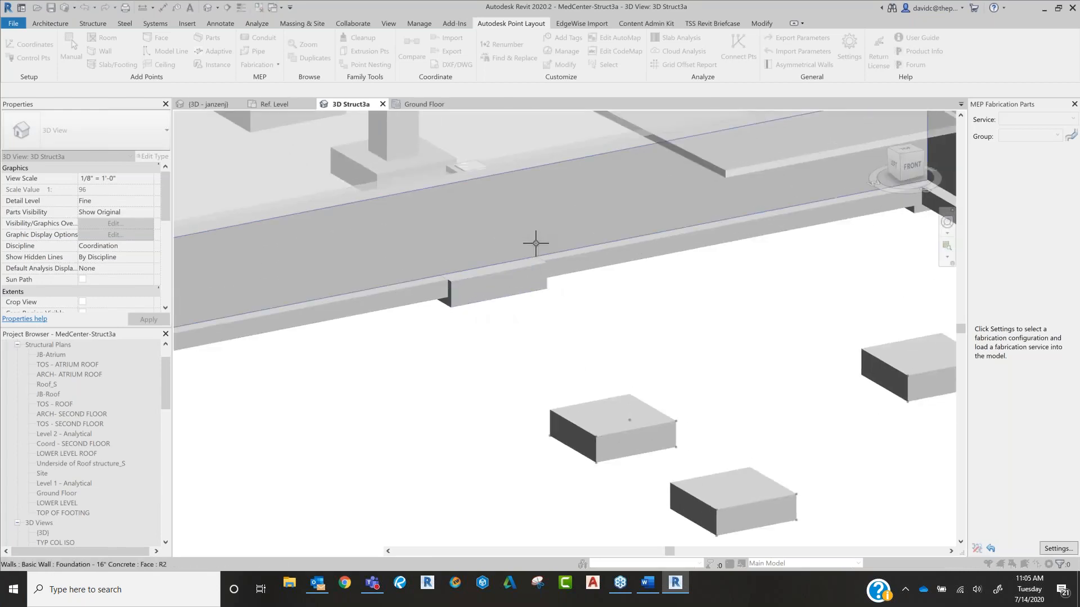
scroll(528, 243, down, 3)
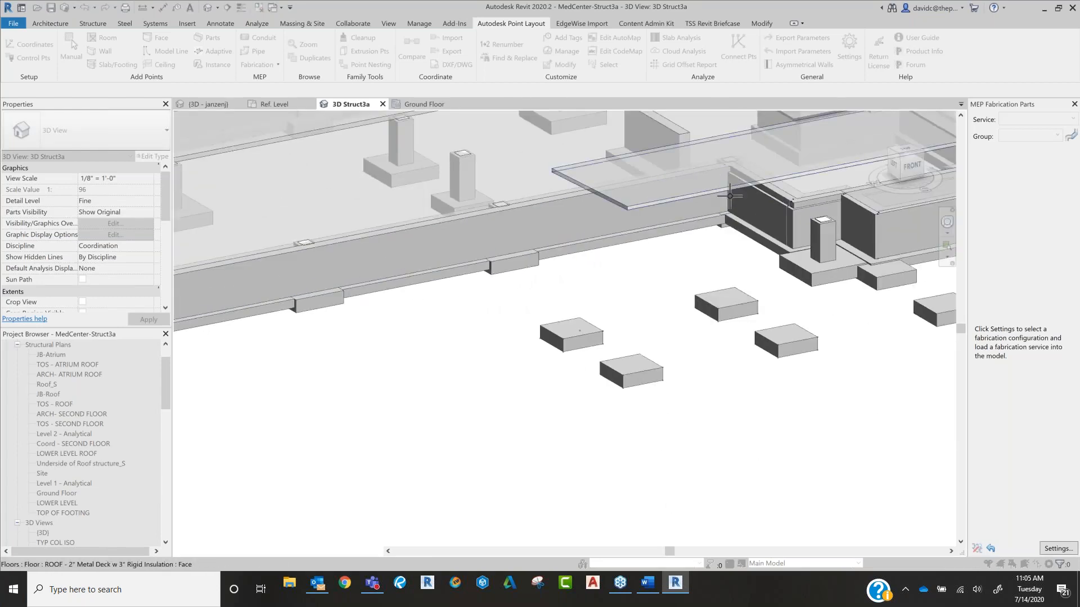
scroll(506, 241, up, 2)
scroll(604, 266, up, 2)
click(562, 344)
drag(501, 304, 403, 308)
text(Pier)
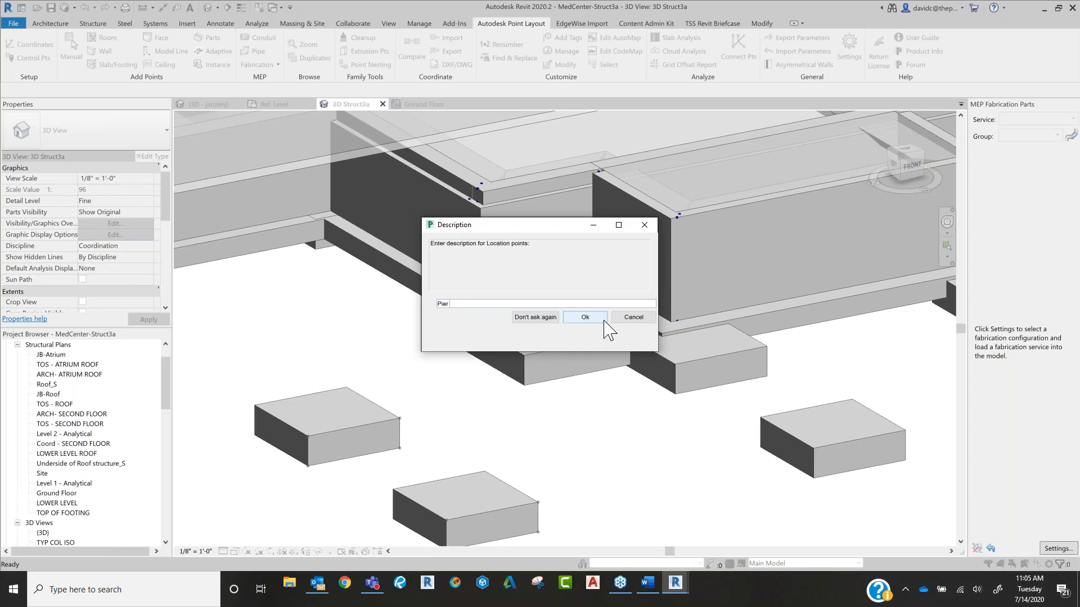
click(587, 321)
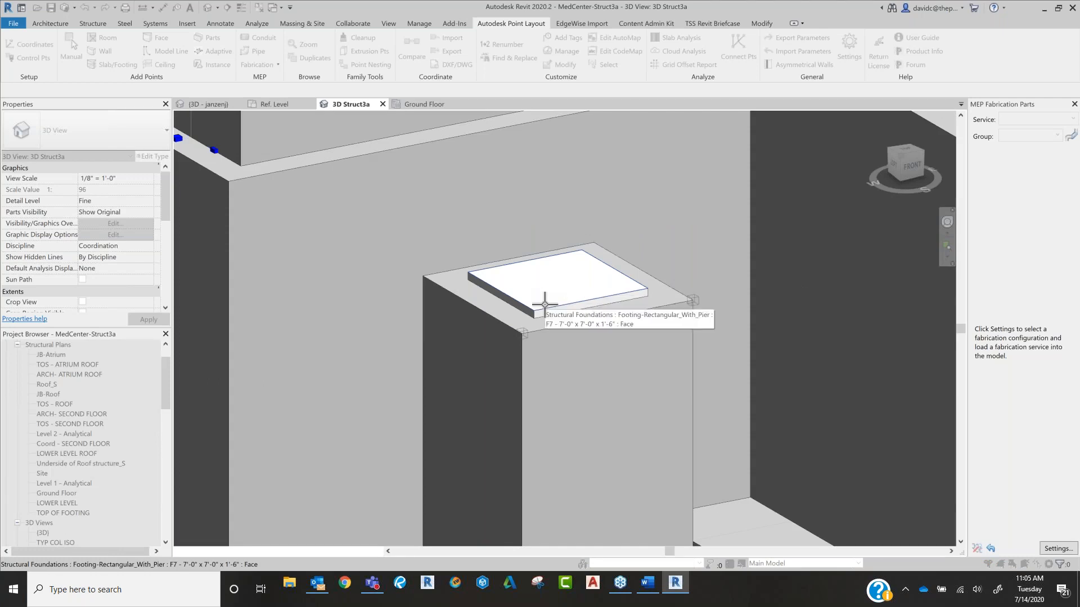
Step: Mark the corners of the inset rectangular face on top of the pier with points and end the Face command
click(544, 304)
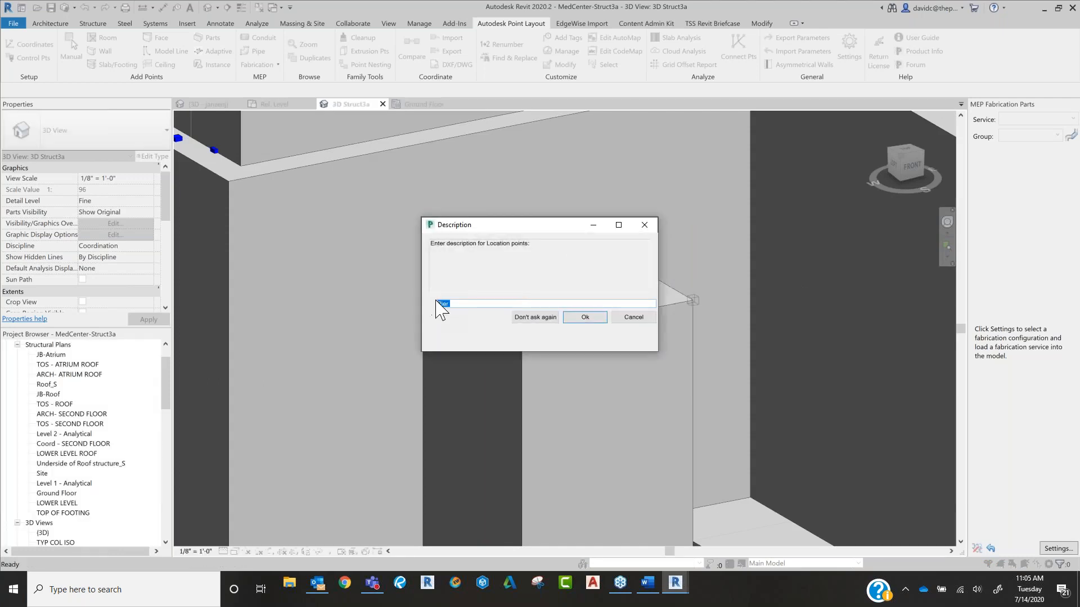
text(P)
key(Return)
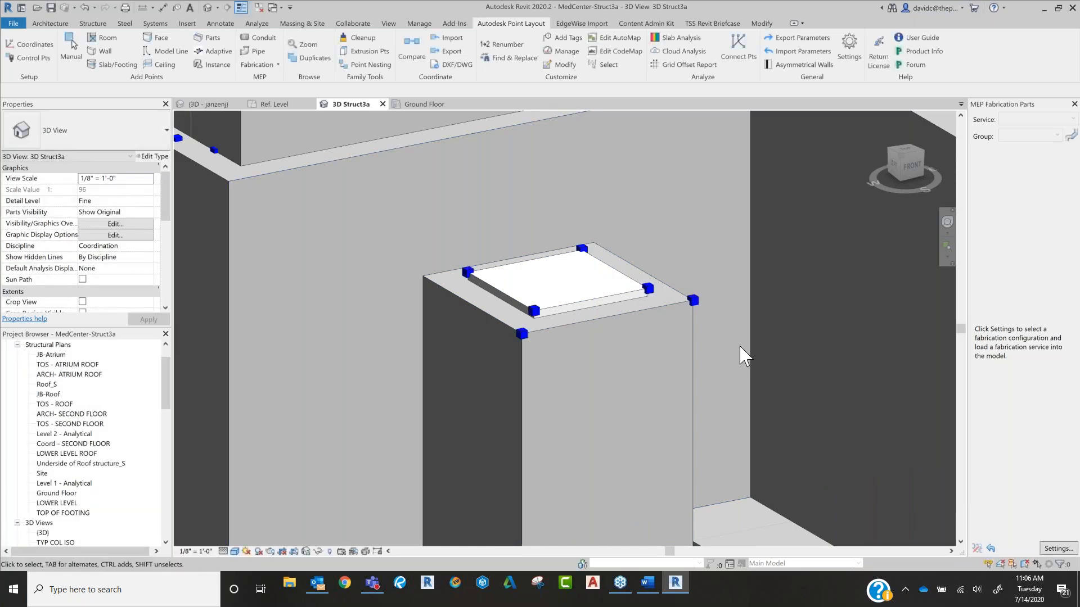
scroll(598, 388, down, 6)
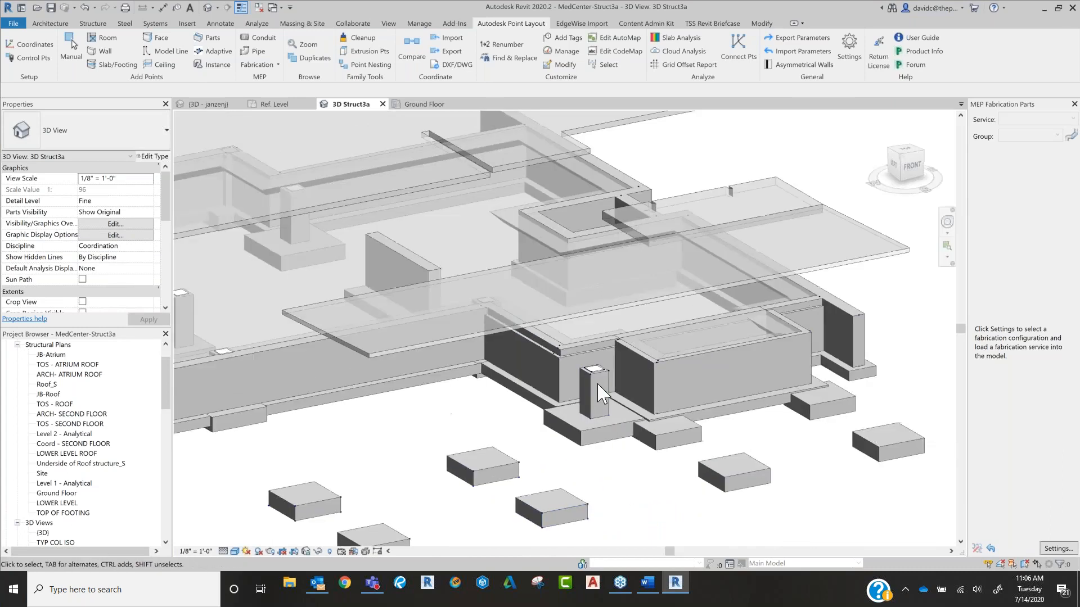
middle_drag(598, 388, 829, 281)
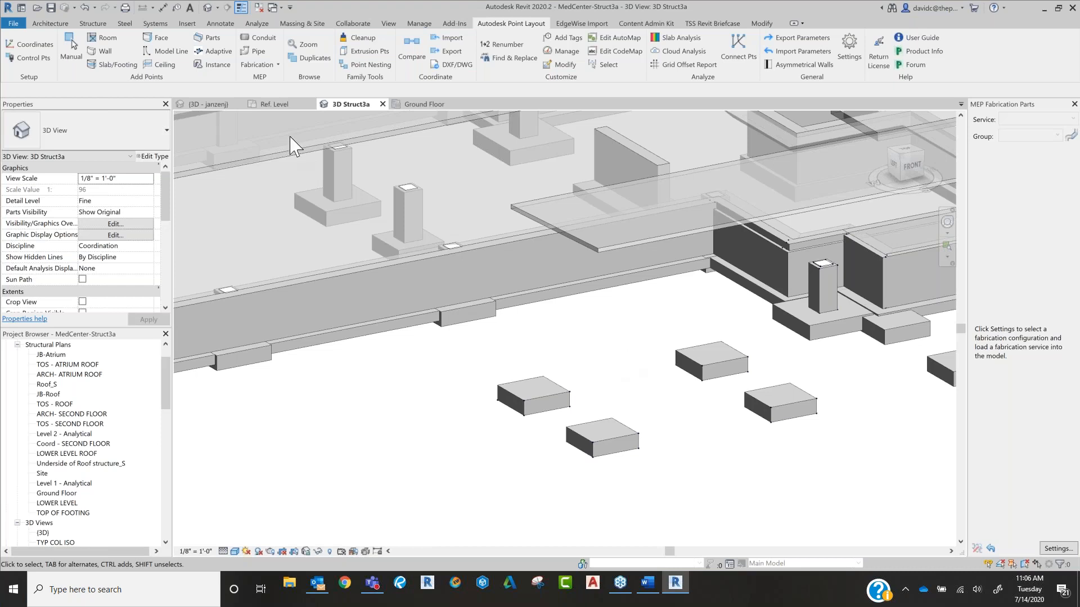
Step: In School-MEP 2020's 3D view, run automated renumbering on the points with Select All, numbering from upper left to lower right
click(217, 106)
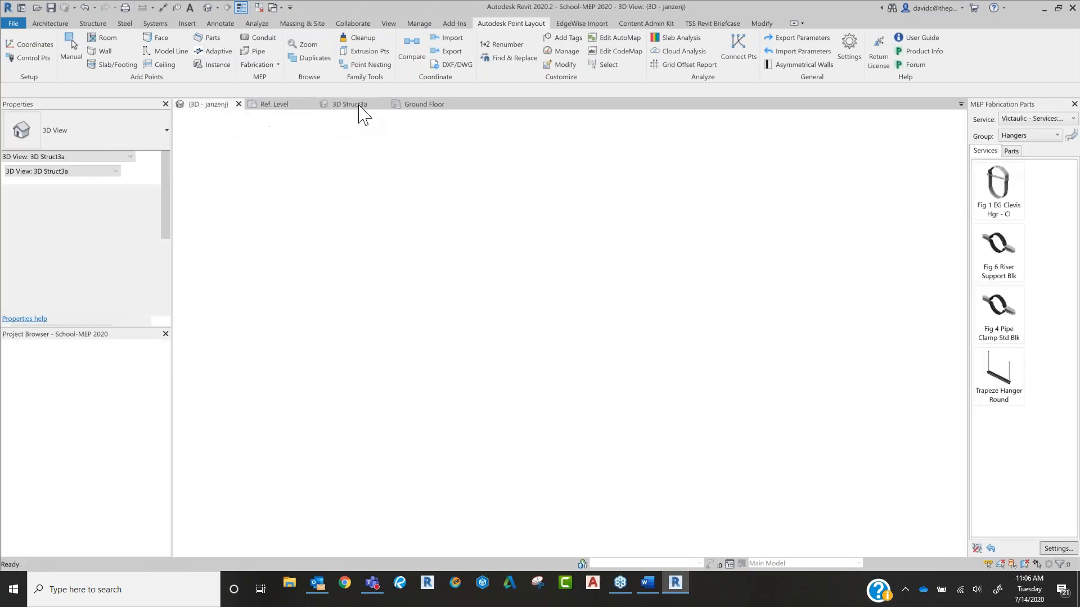
scroll(429, 250, down, 9)
scroll(463, 295, down, 1)
middle_drag(465, 307, 550, 271)
scroll(422, 309, up, 4)
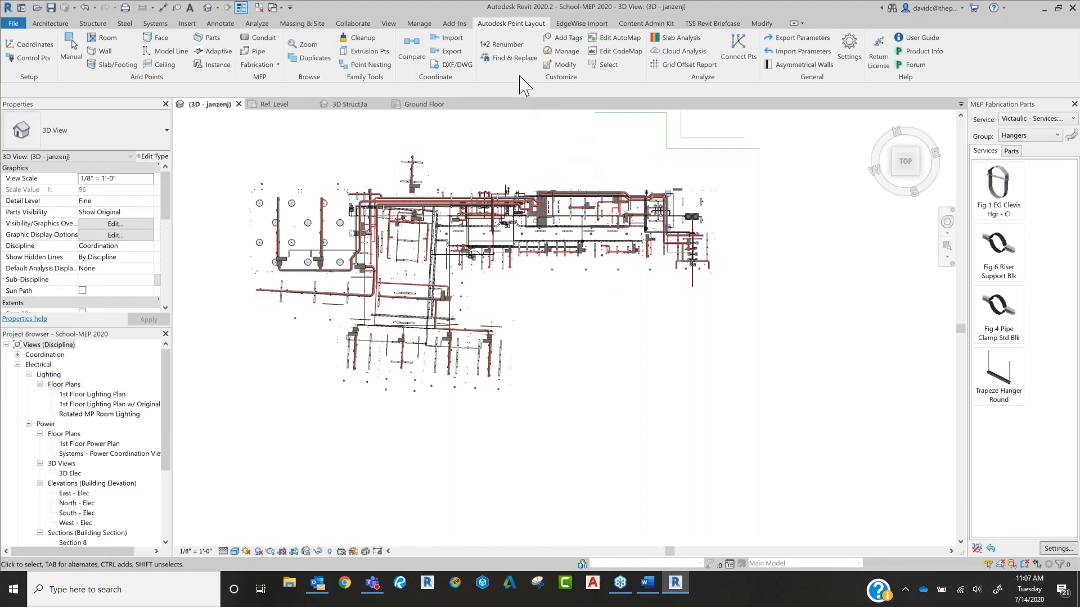
click(508, 45)
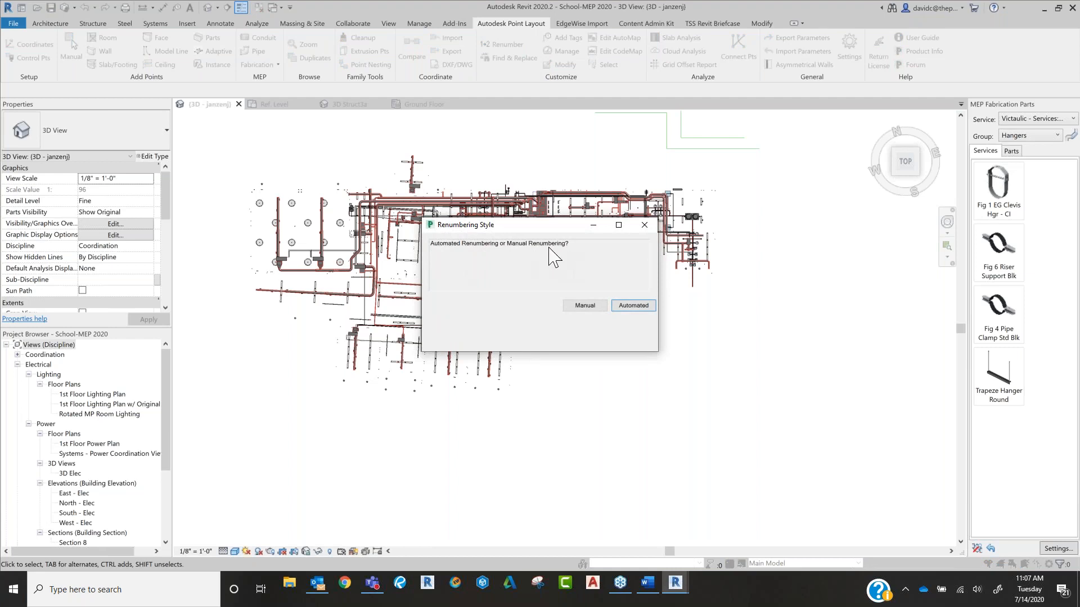
click(633, 306)
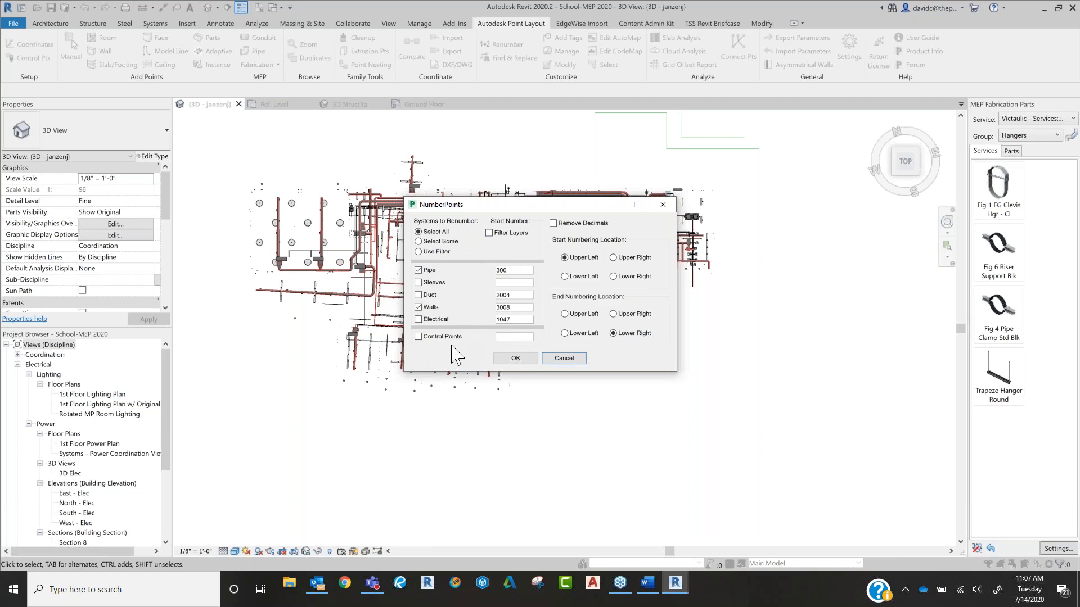
drag(523, 272, 468, 273)
click(506, 270)
drag(531, 298, 471, 294)
click(526, 296)
click(518, 359)
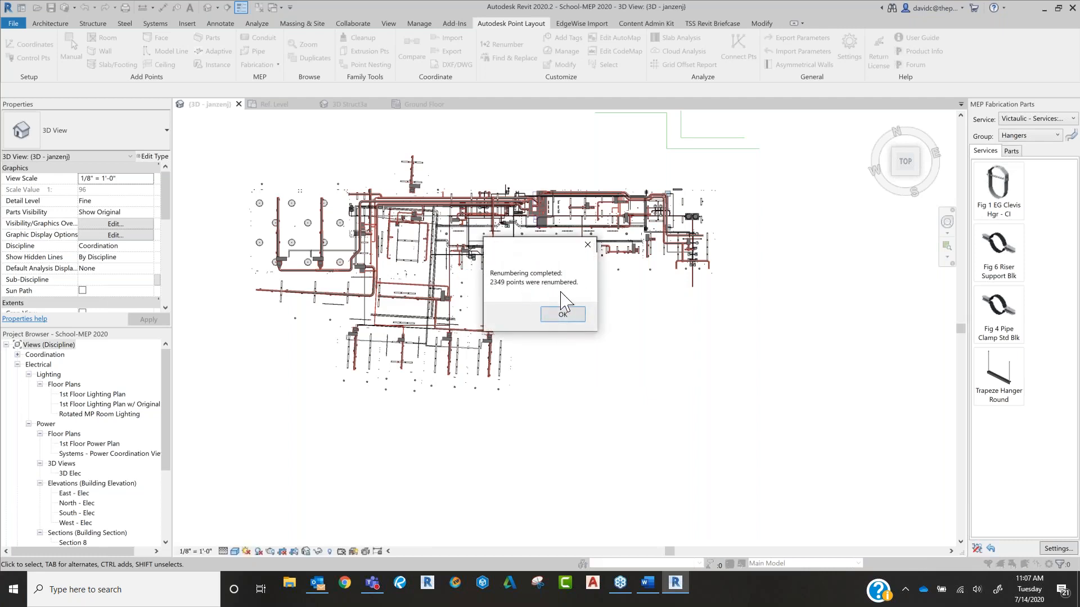
click(563, 315)
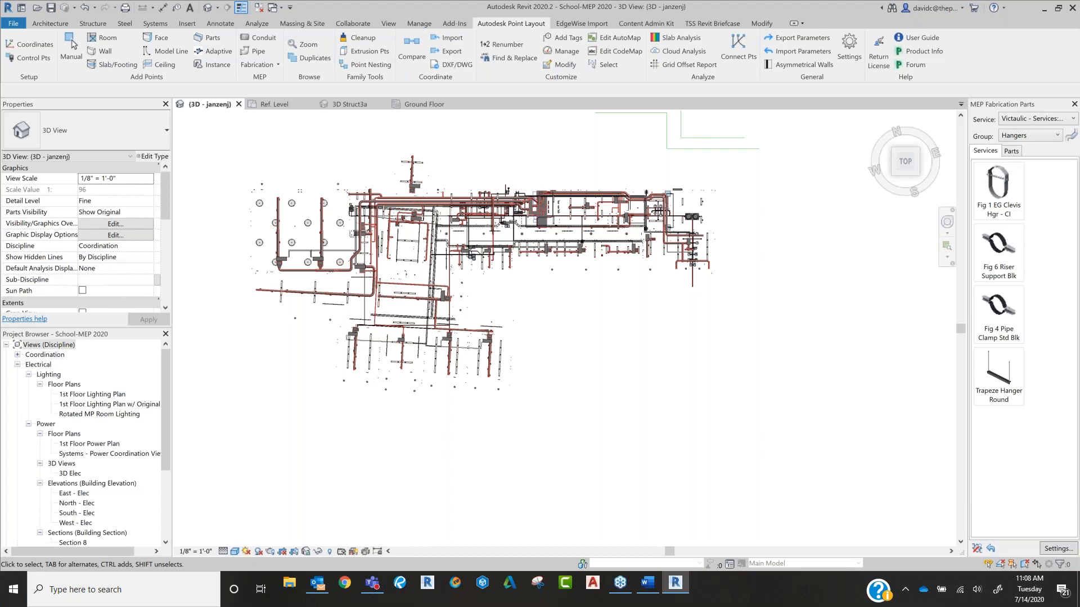
Step: Switch to MedCenter-Struct3a's 3D Struct3a view and focus on the group of four isolated footings
click(349, 105)
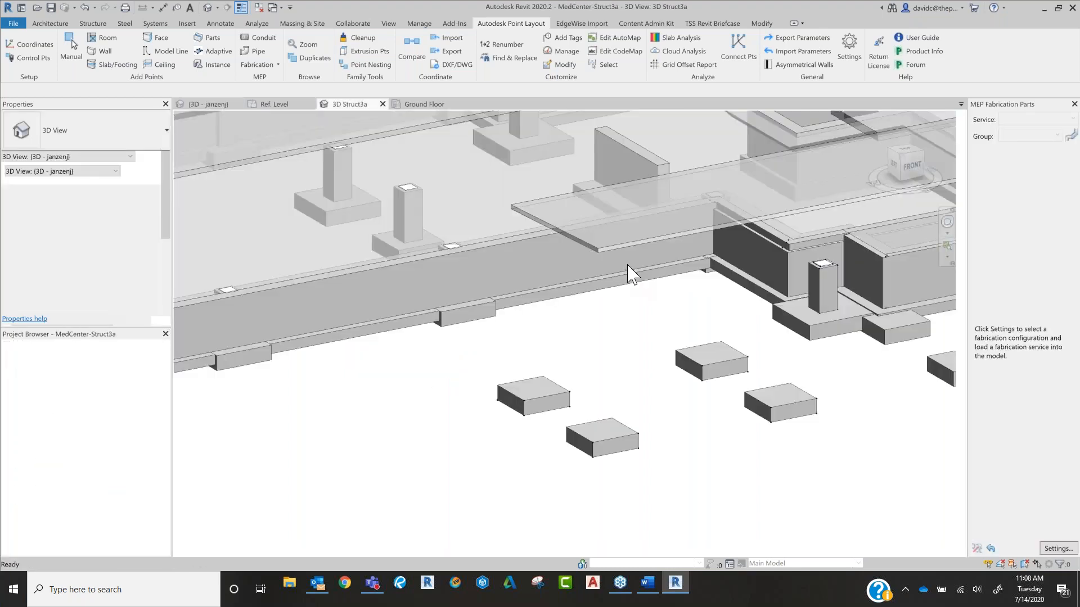
scroll(740, 369, up, 4)
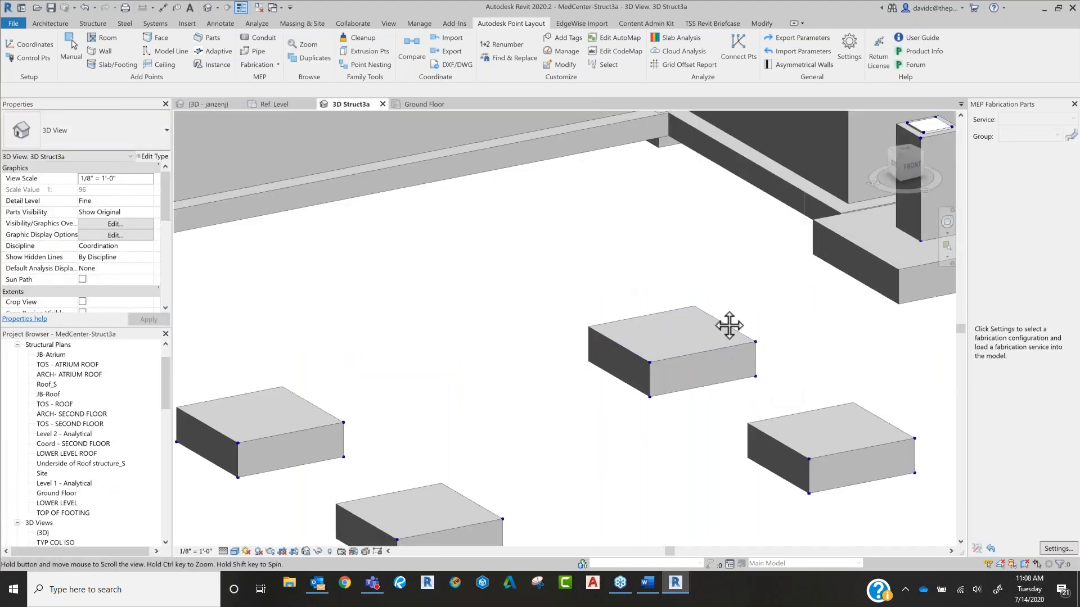
middle_drag(746, 349, 656, 240)
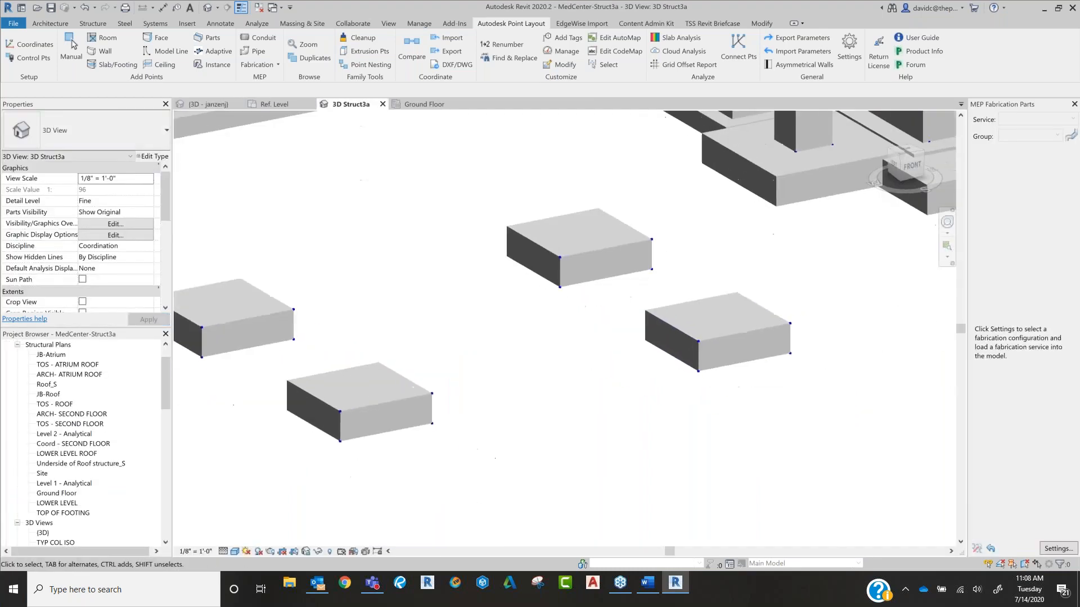
Step: Try to add regular tags to the layout points in the 3D Struct3a view
click(567, 37)
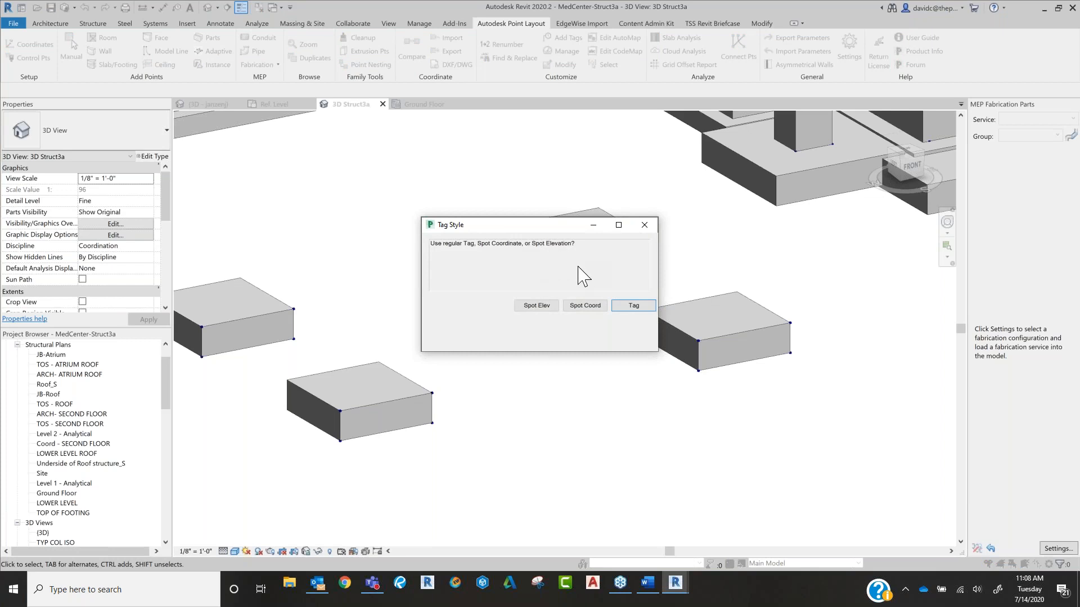
click(634, 306)
click(616, 311)
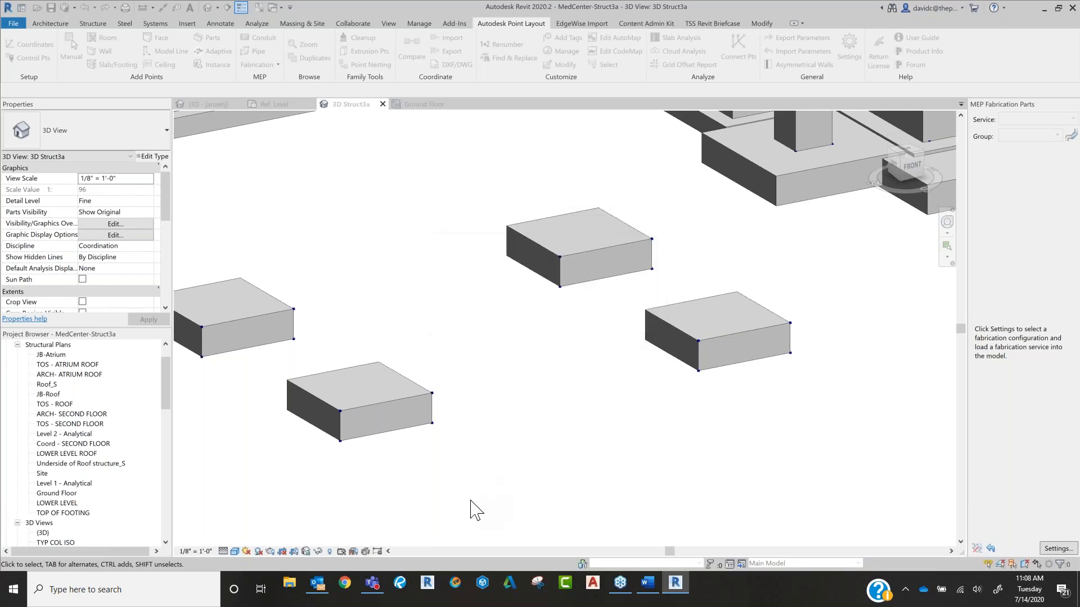
Step: Save the orientation and lock the 3D Struct3a view, and add regular tags with leaders to all points in it
click(305, 551)
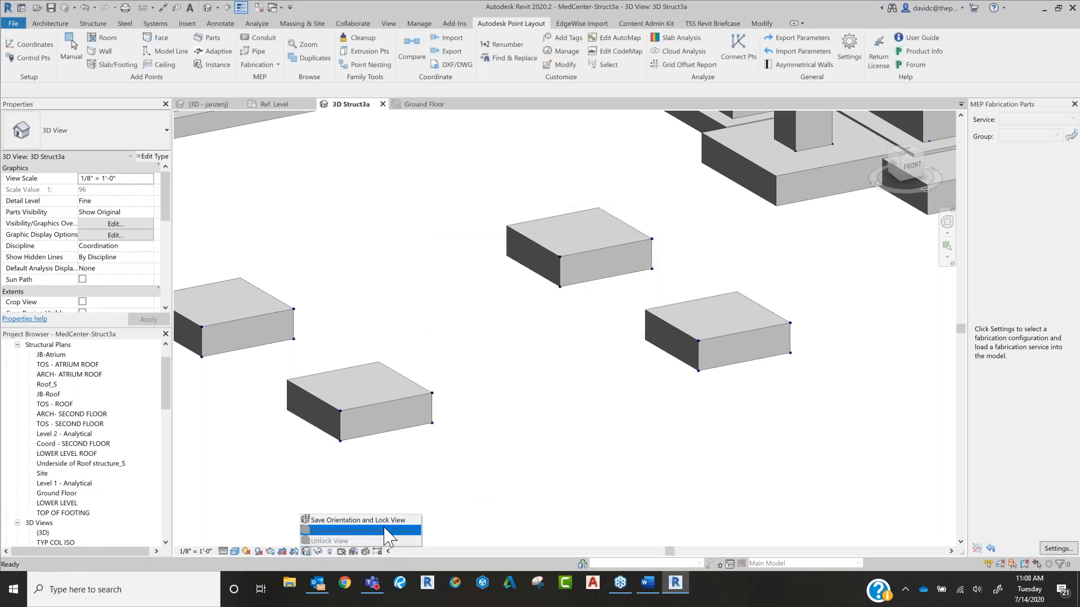
click(385, 531)
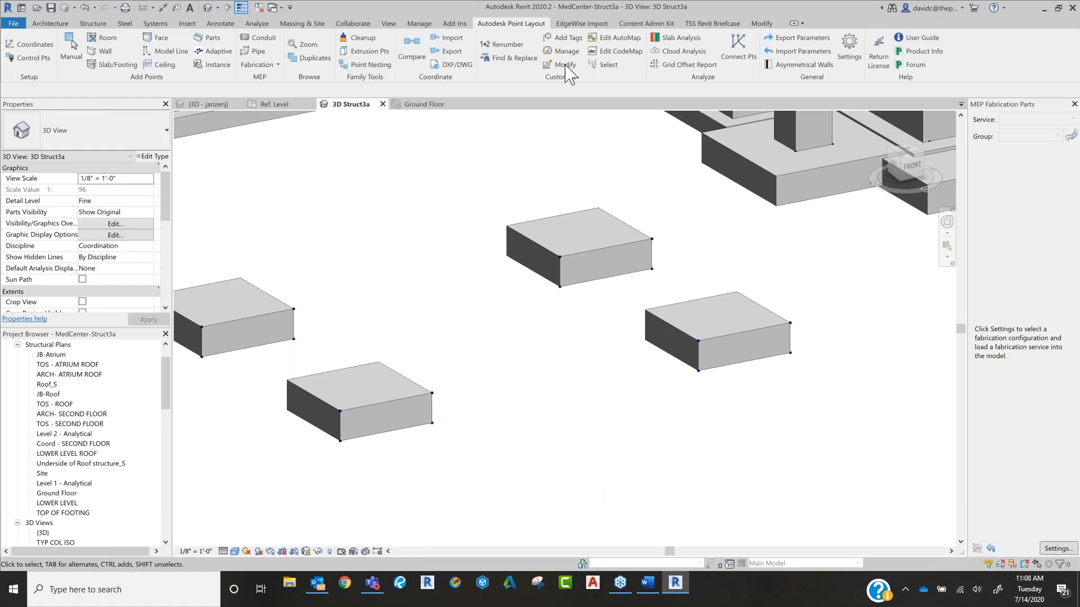
click(562, 37)
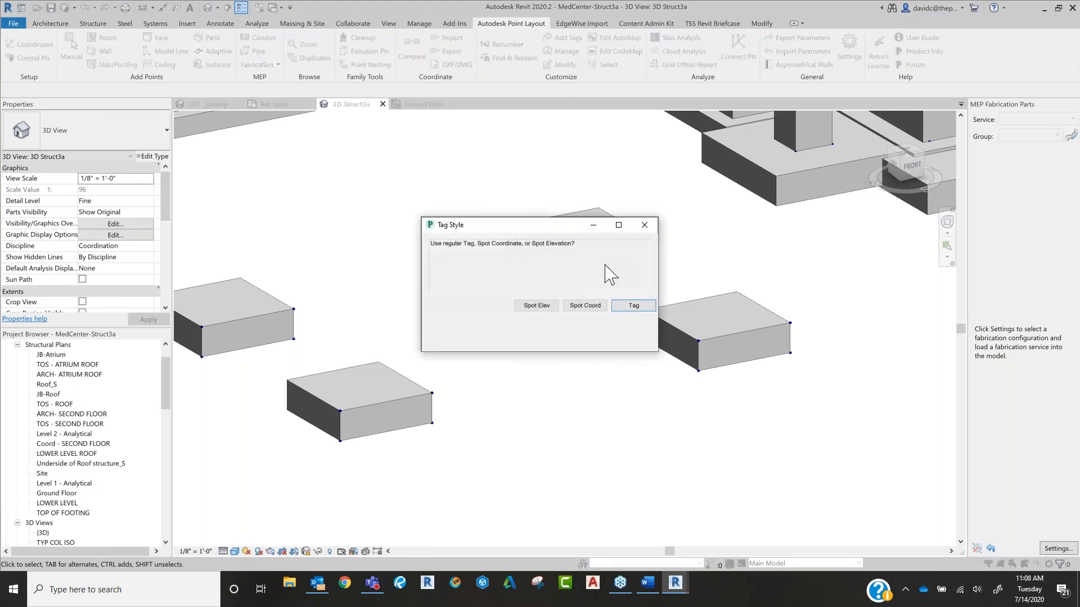
click(637, 308)
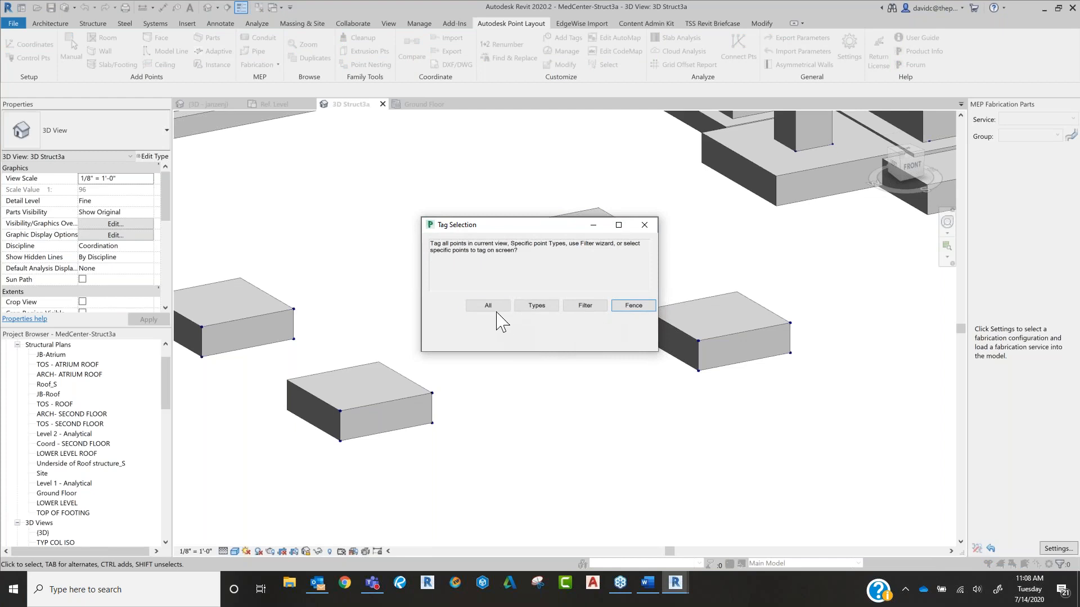
click(496, 307)
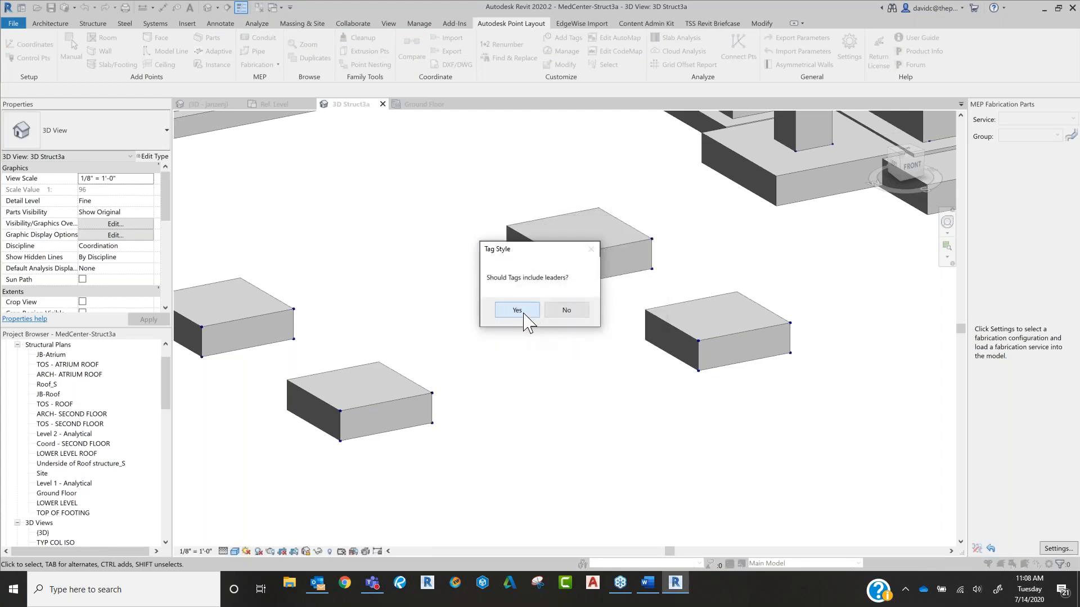
click(530, 315)
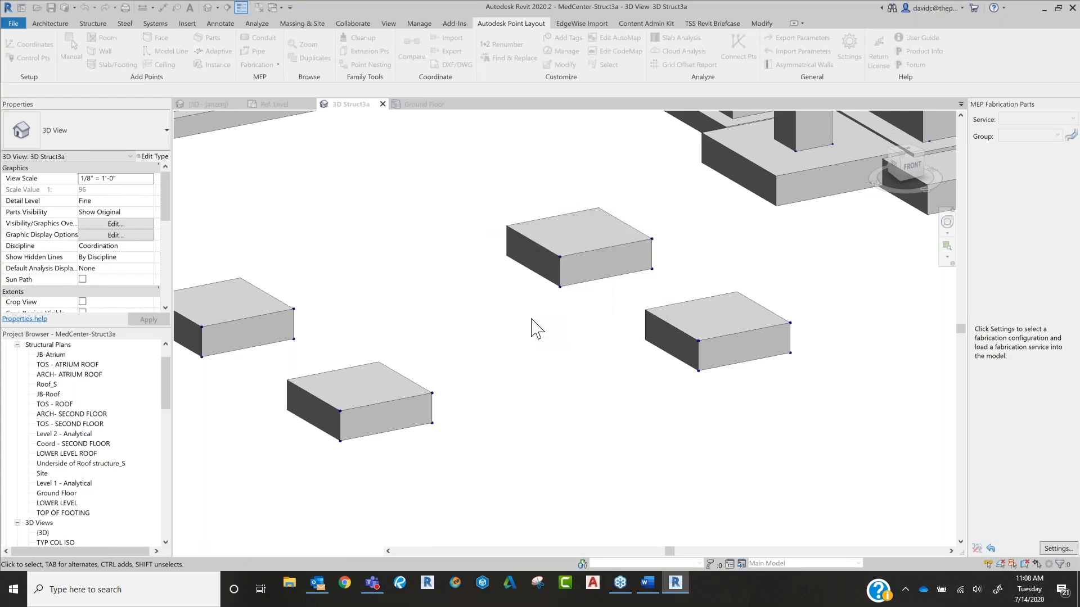
Step: Examine the point number tags and leaders around the isolated footings, down to the corner point of one footing
scroll(504, 291, down, 3)
middle_drag(557, 275, 714, 406)
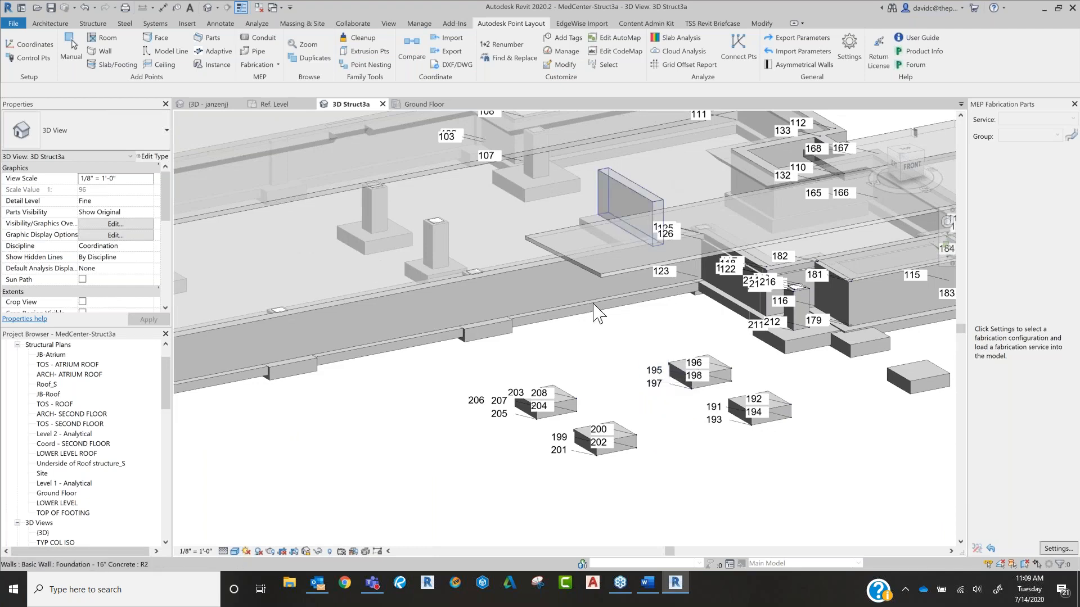
scroll(584, 409, up, 5)
scroll(584, 410, up, 2)
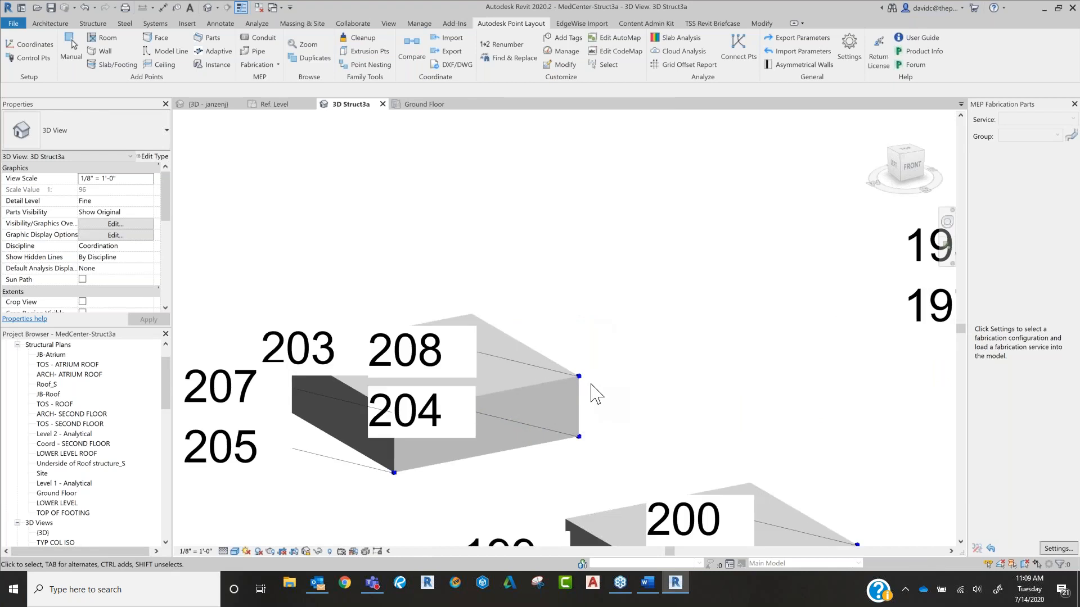
scroll(585, 387, up, 3)
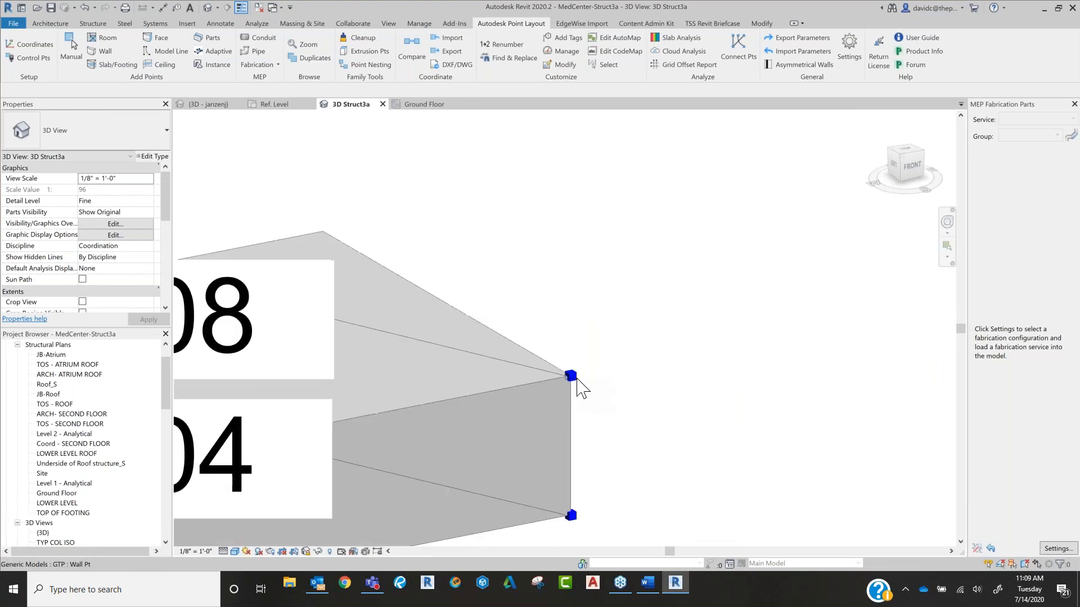
click(578, 379)
click(641, 368)
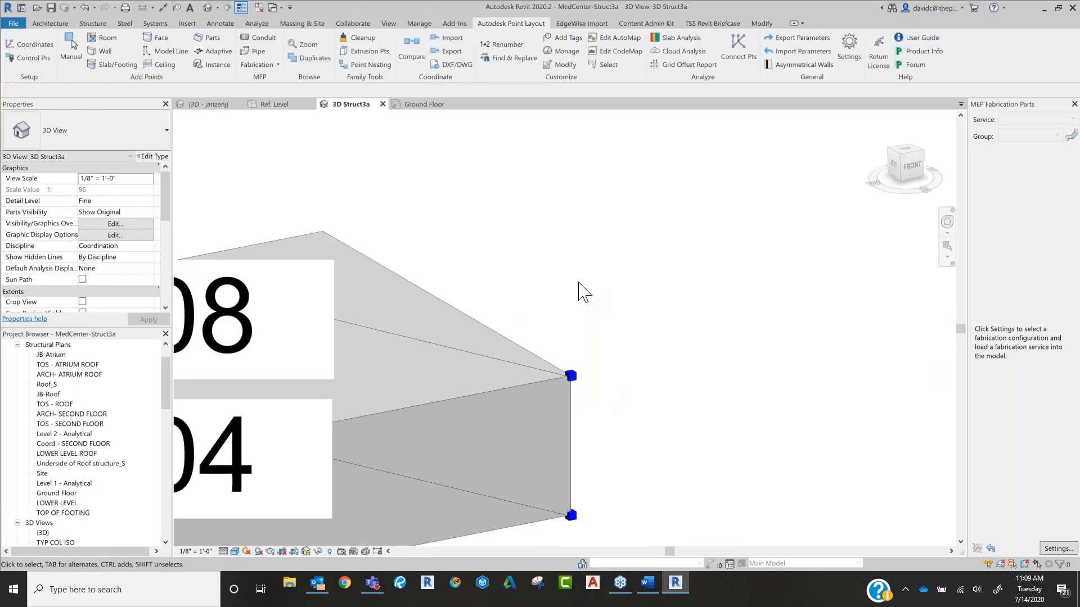
Step: Open Manage Points in School-MEP 2020's 3D view, enlarge and reposition its window, and try to select points without any filter checked
click(207, 105)
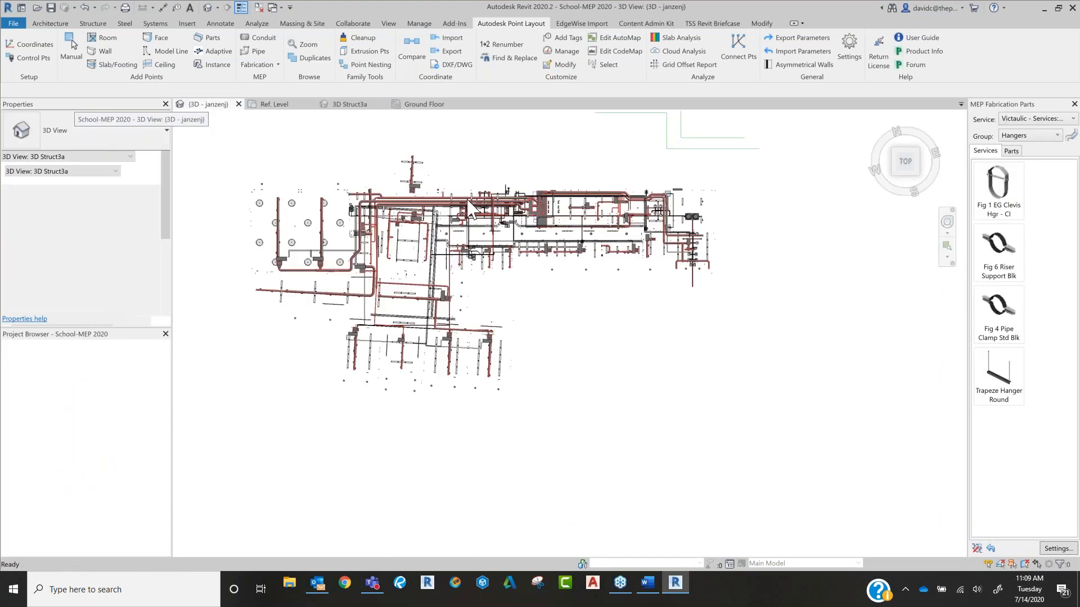
scroll(609, 167, up, 2)
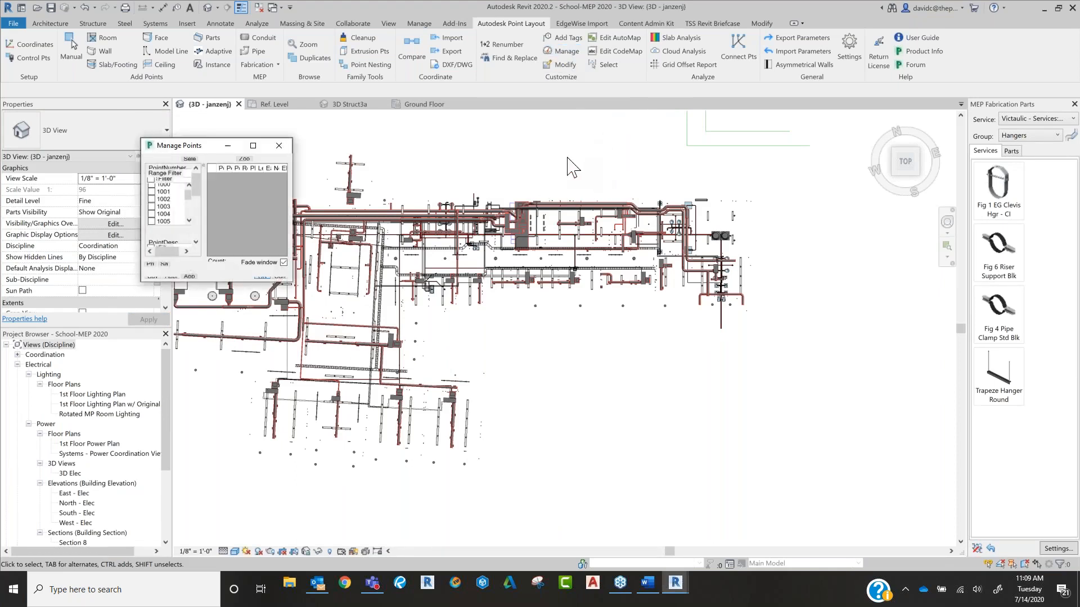
drag(290, 283, 611, 381)
drag(370, 148, 598, 145)
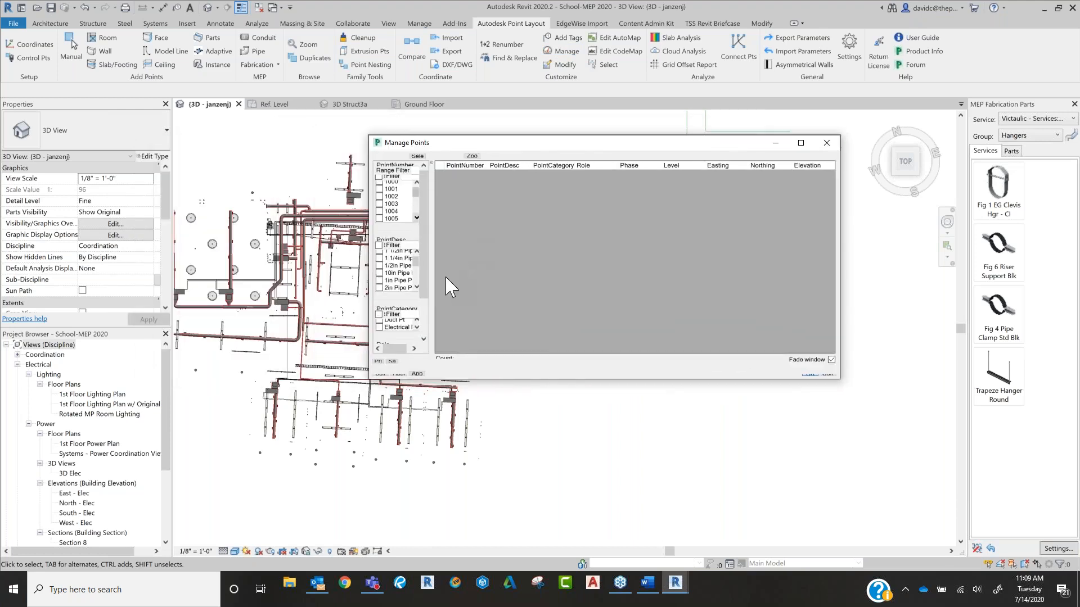
click(417, 156)
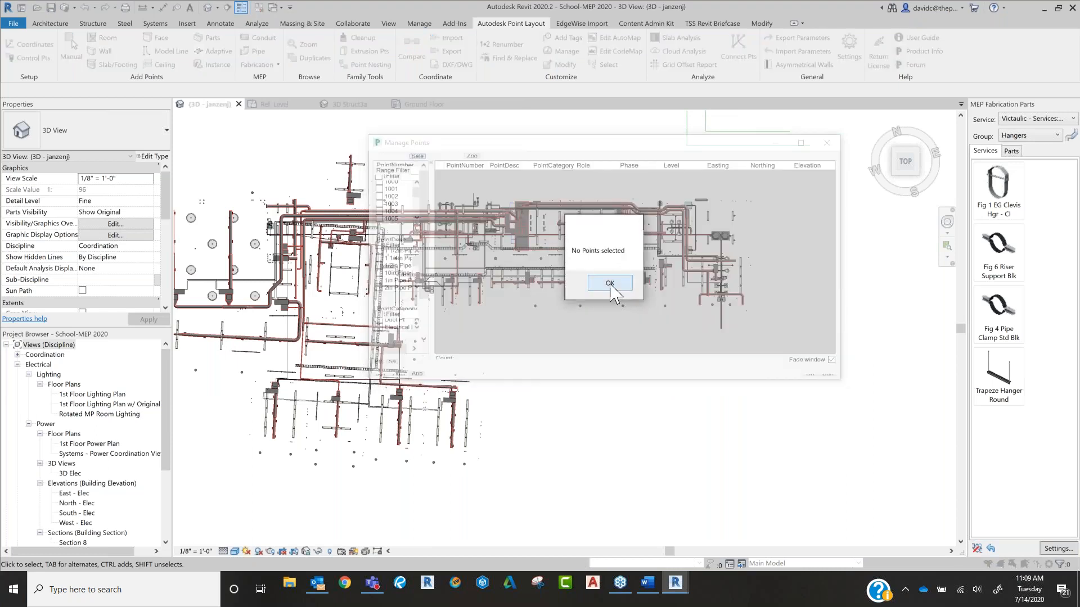
click(610, 283)
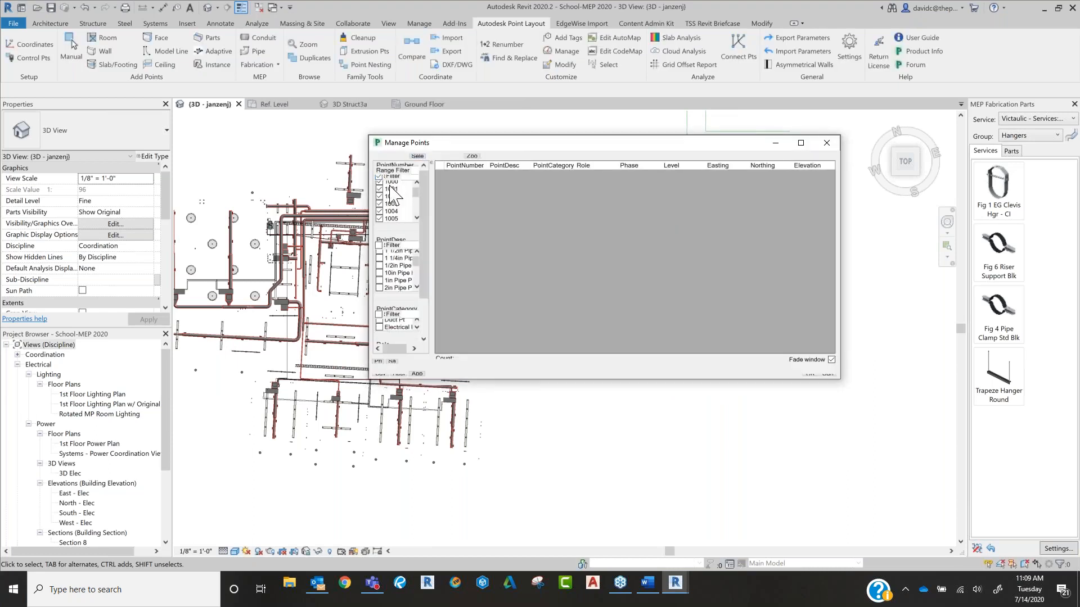
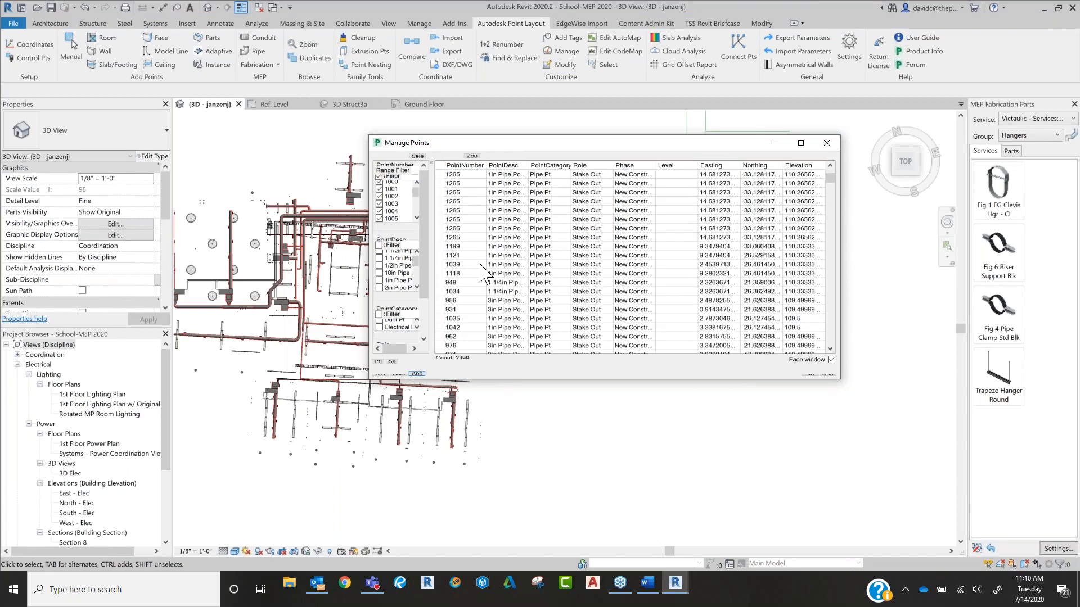
Step: Select the listed points in the model from Manage Points, zoom to point 3009, and close the window
click(455, 176)
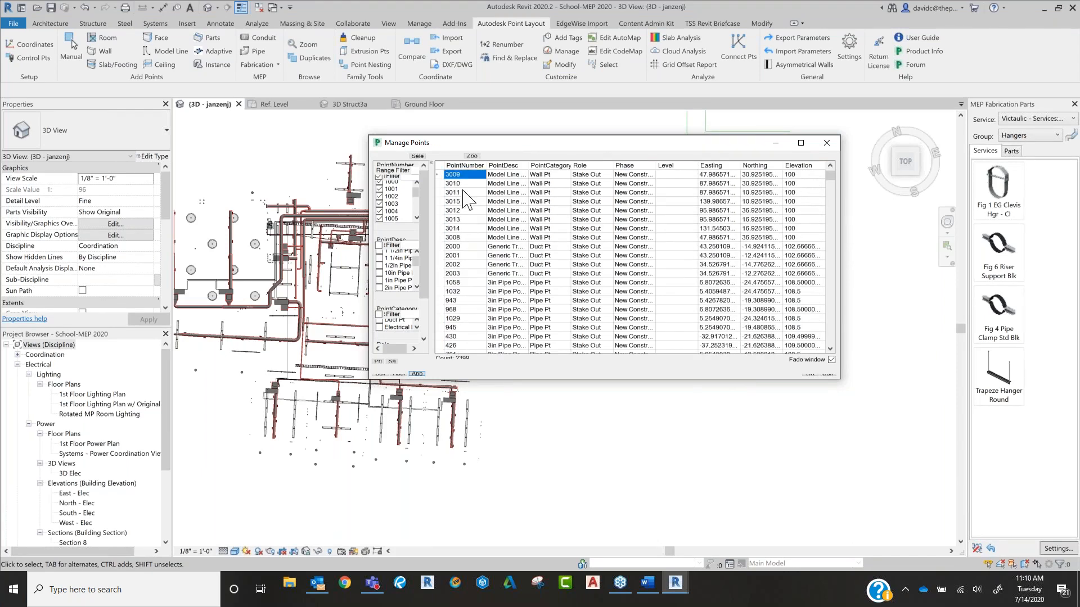
click(417, 156)
drag(457, 140, 560, 167)
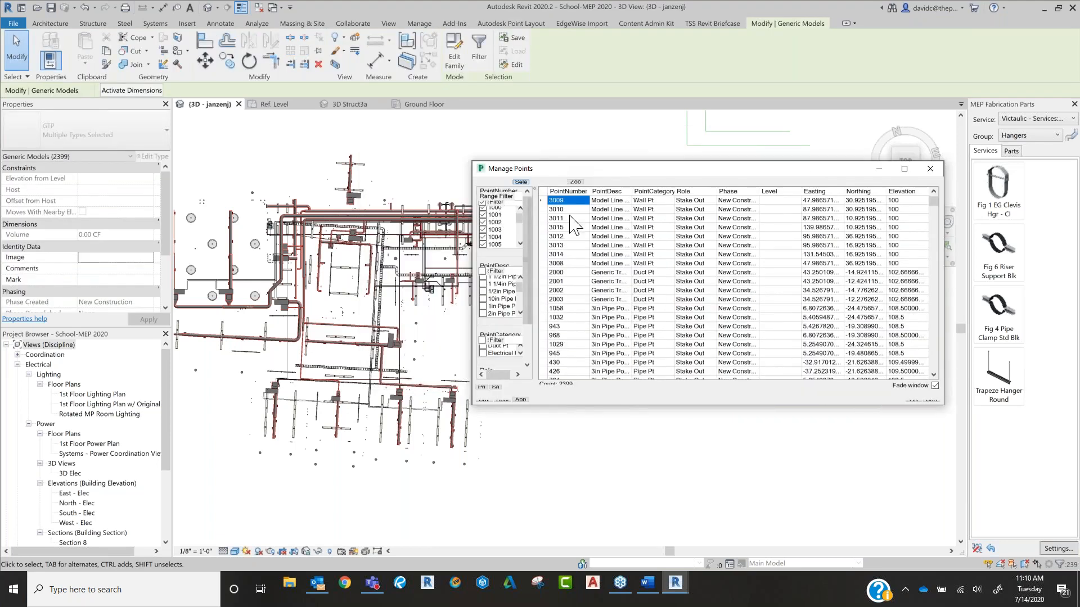
click(579, 182)
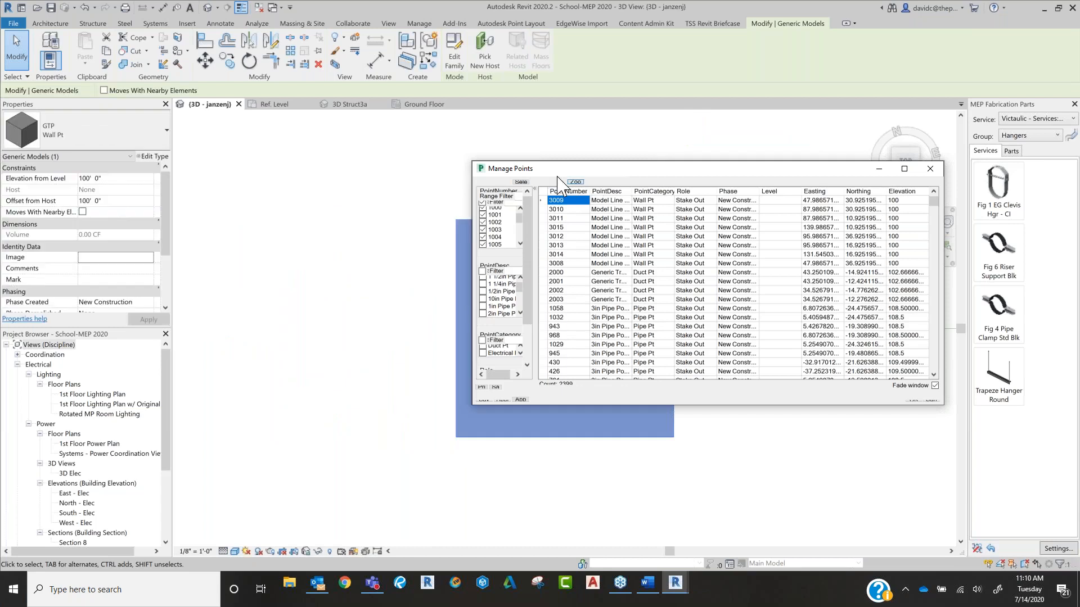
drag(547, 169, 482, 188)
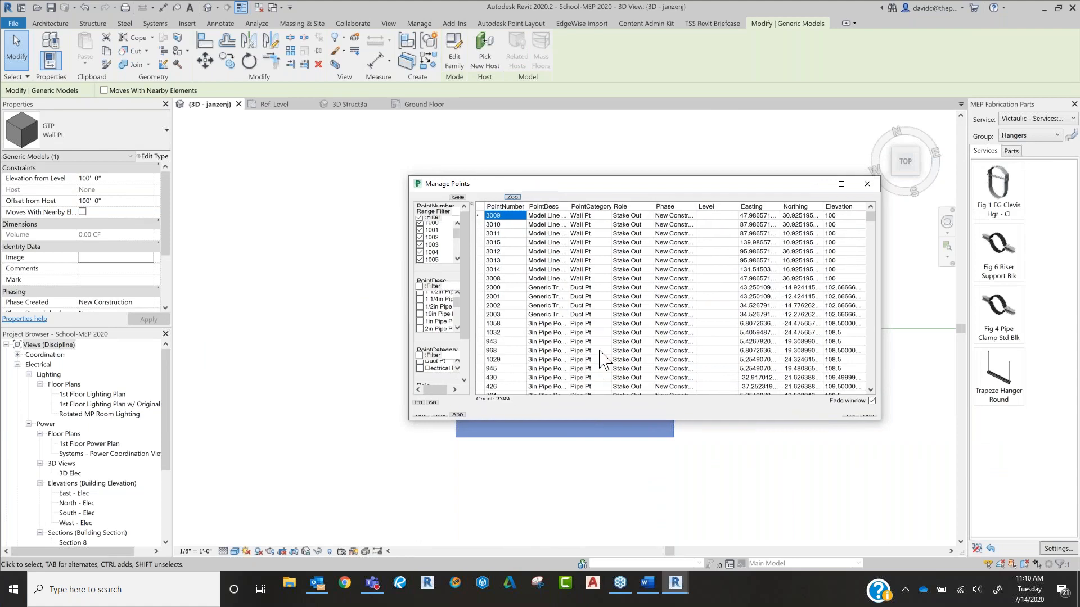
click(867, 184)
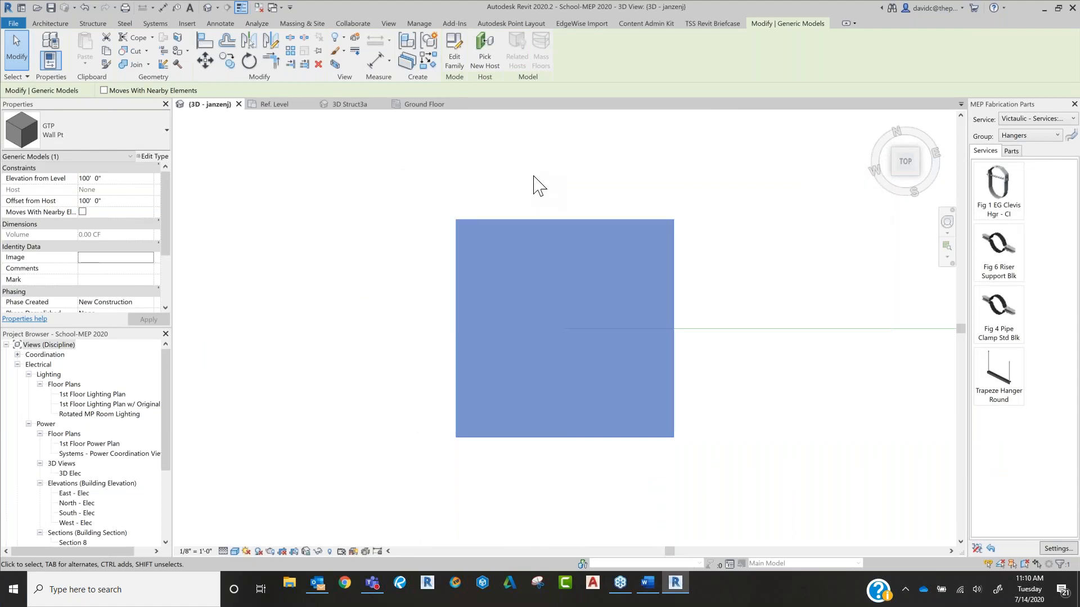
click(535, 184)
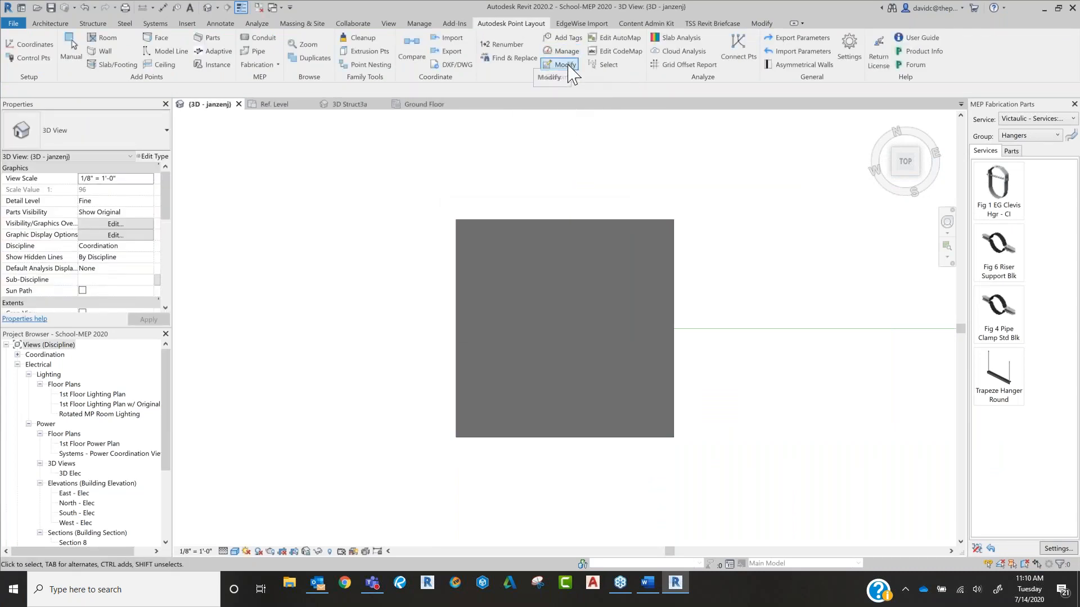
Step: Modify the color of all points in the current view to orange
click(565, 65)
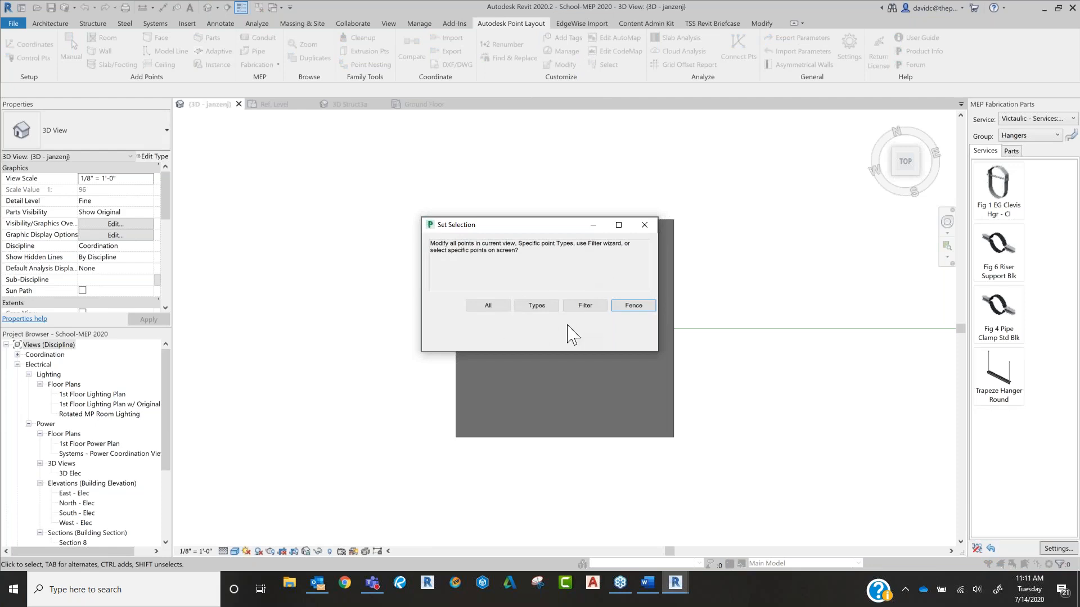
click(489, 307)
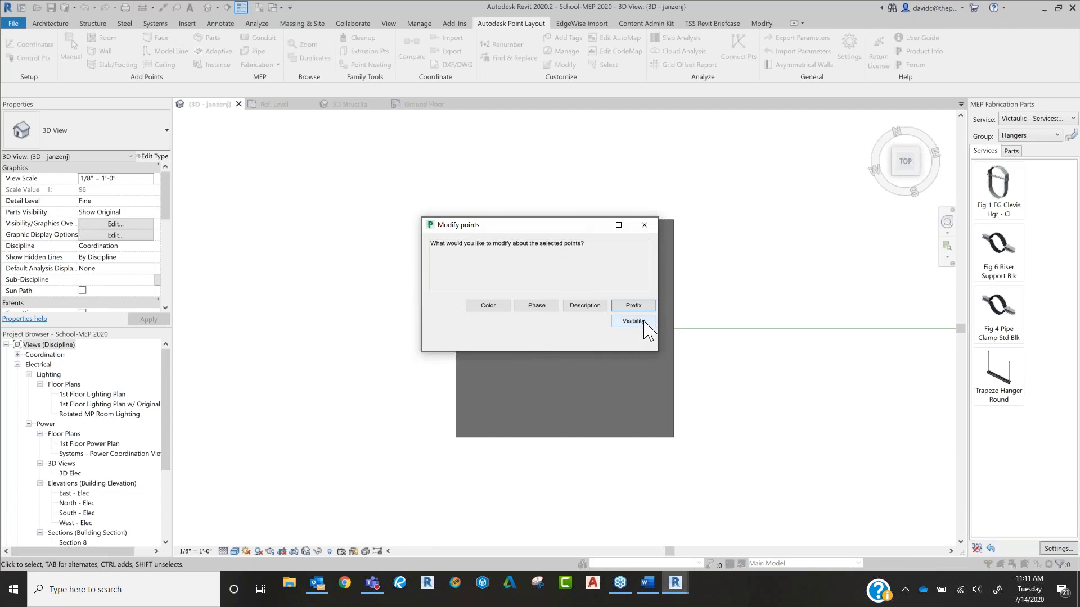
click(486, 308)
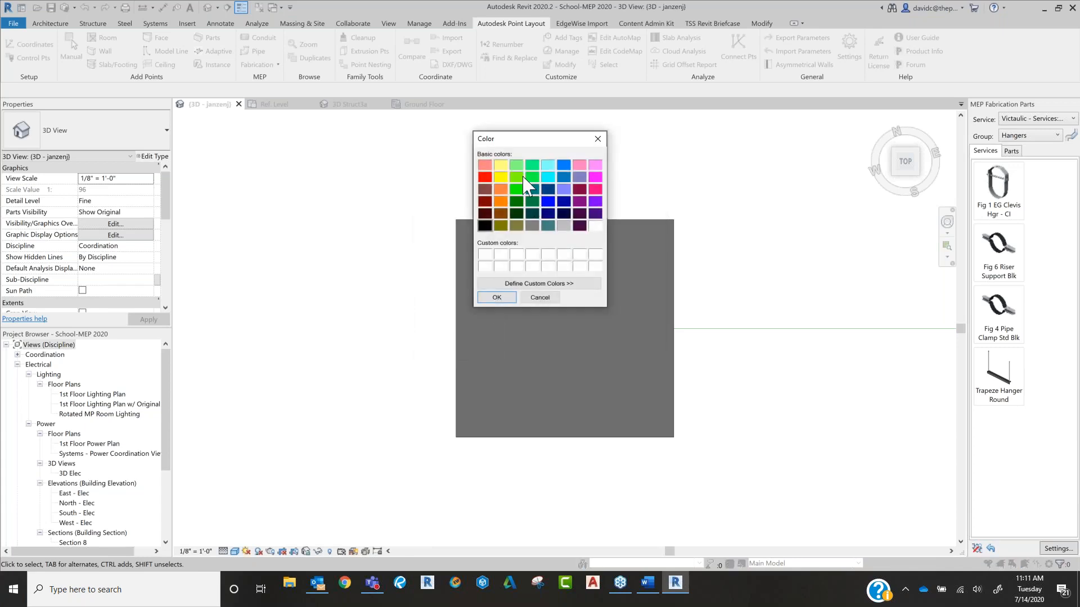
click(501, 189)
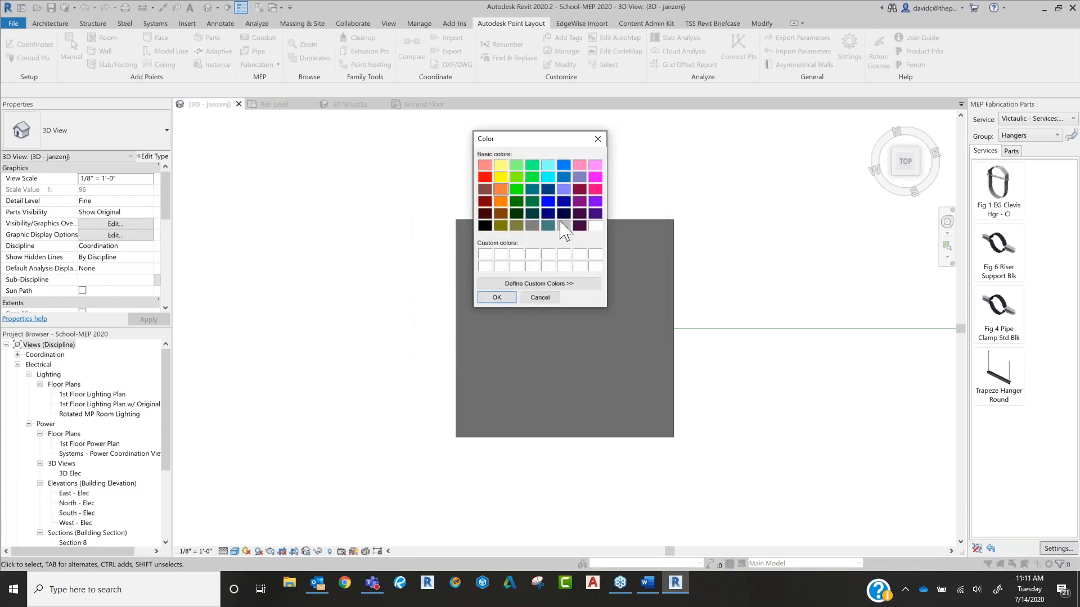
click(495, 298)
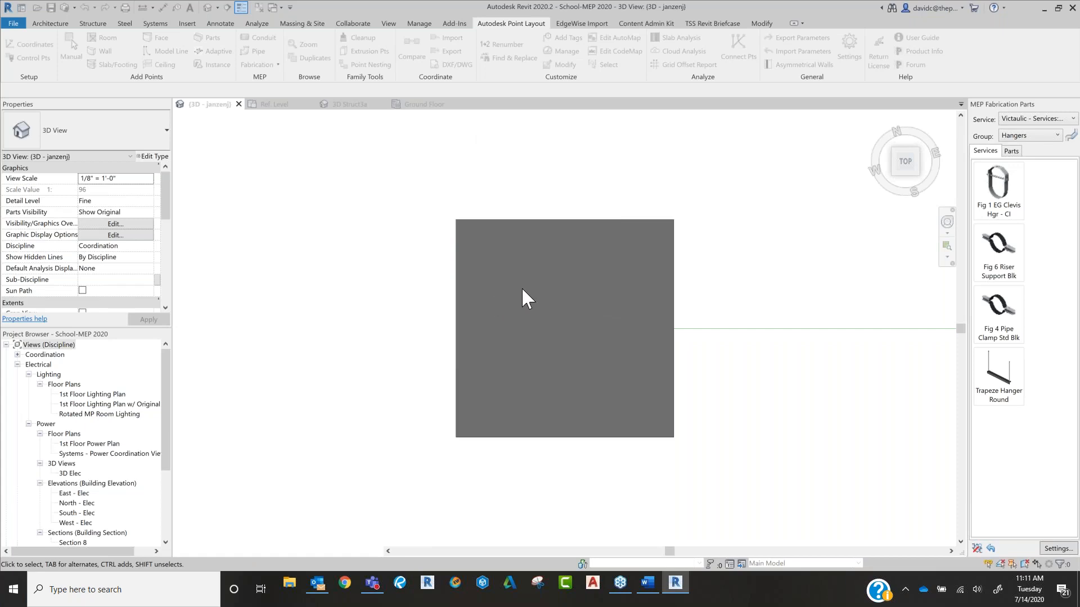
scroll(521, 287, down, 3)
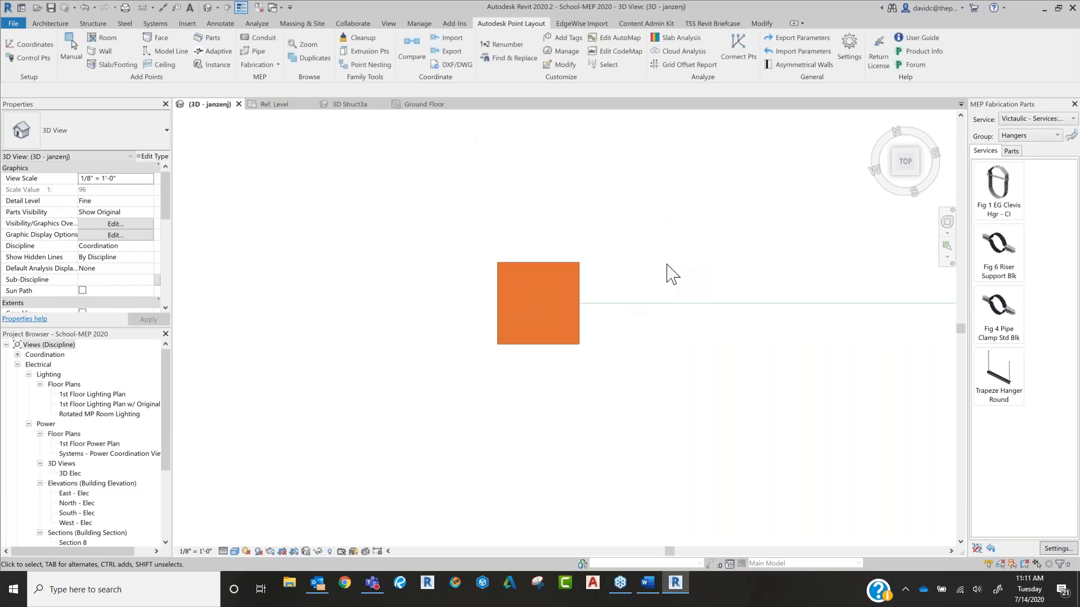
scroll(666, 279, down, 3)
scroll(661, 284, down, 3)
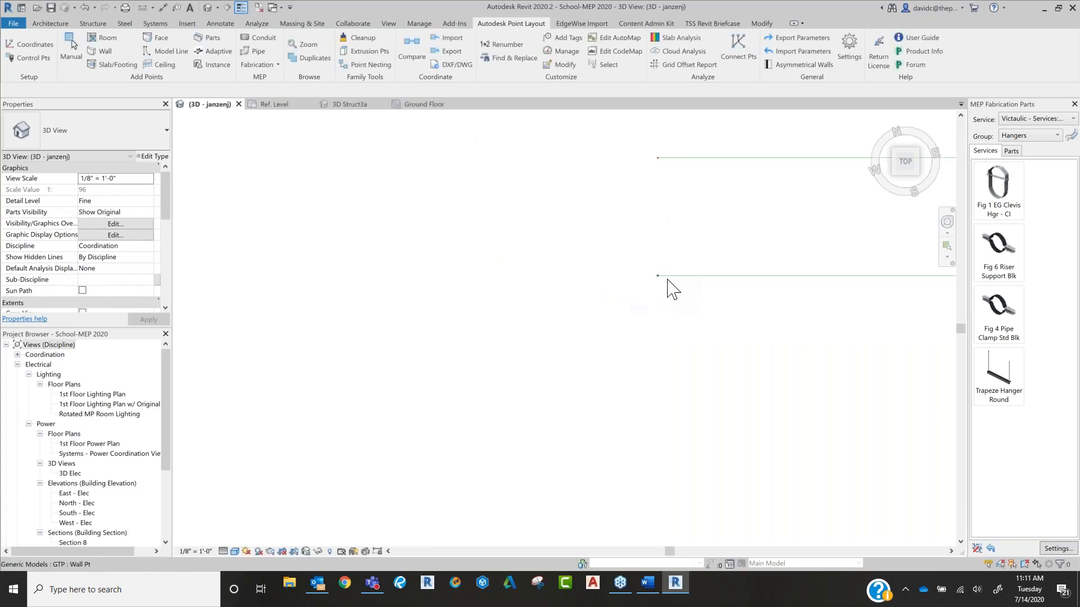
middle_drag(748, 202, 645, 347)
scroll(568, 290, up, 5)
scroll(551, 297, down, 3)
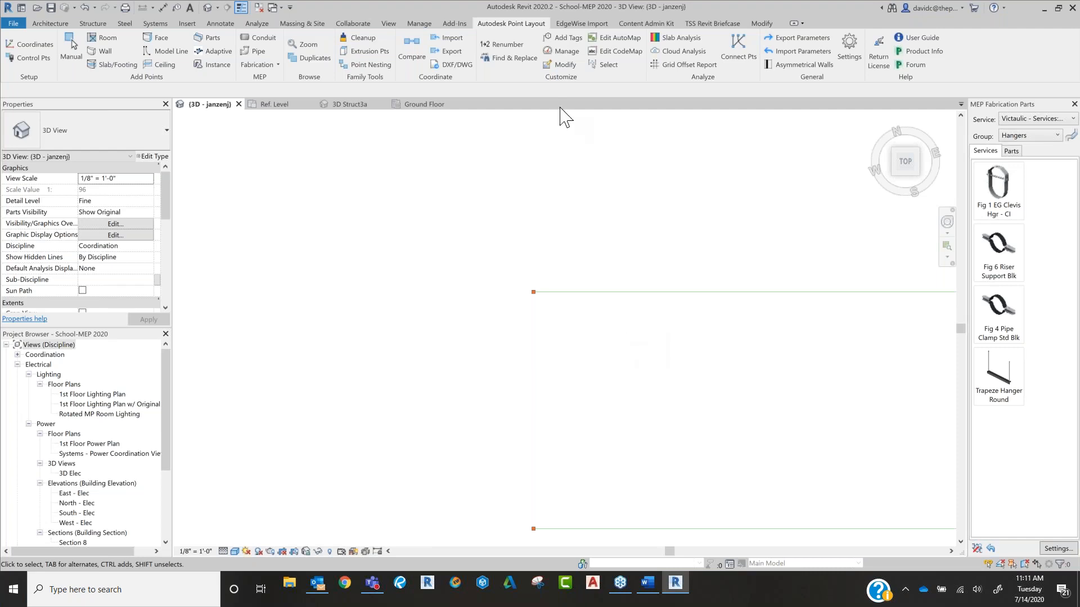
Step: Switch to the 3D Struct3a view of the MedCenter model and unlock its orientation
click(347, 105)
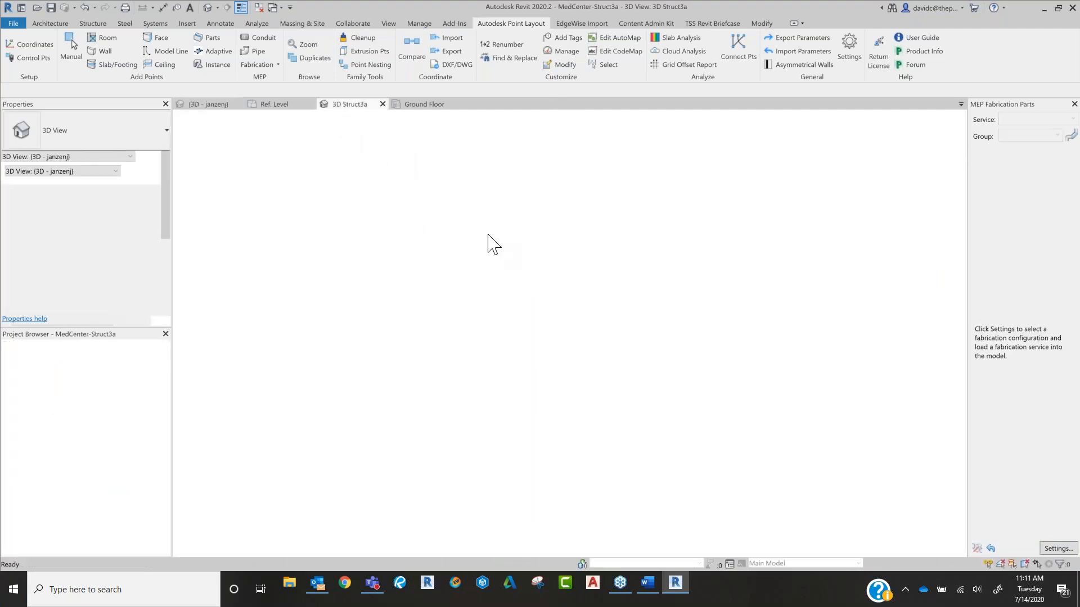
scroll(564, 413, down, 8)
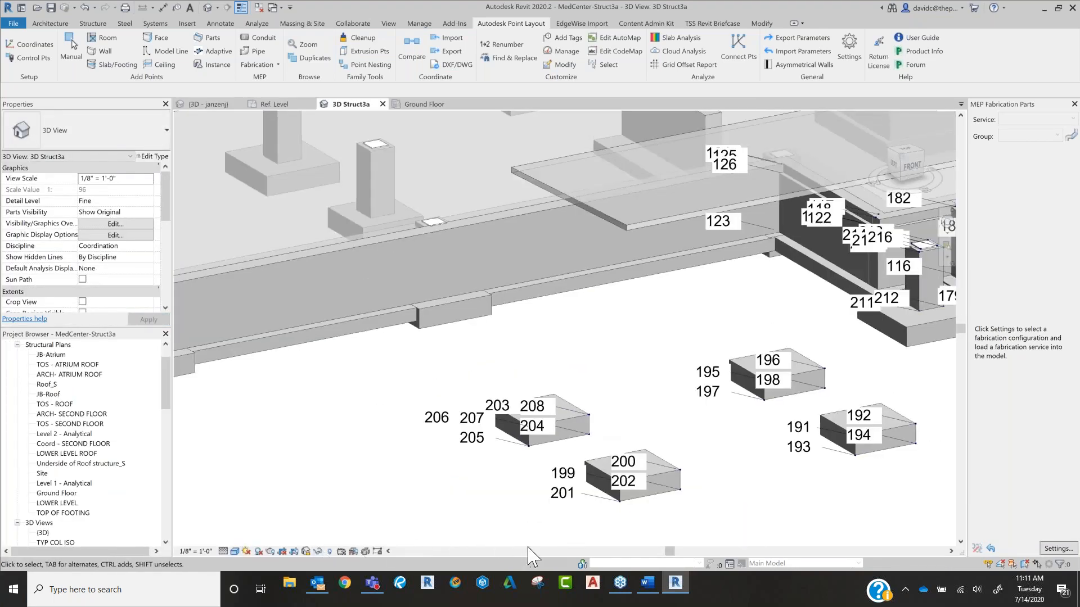
click(305, 551)
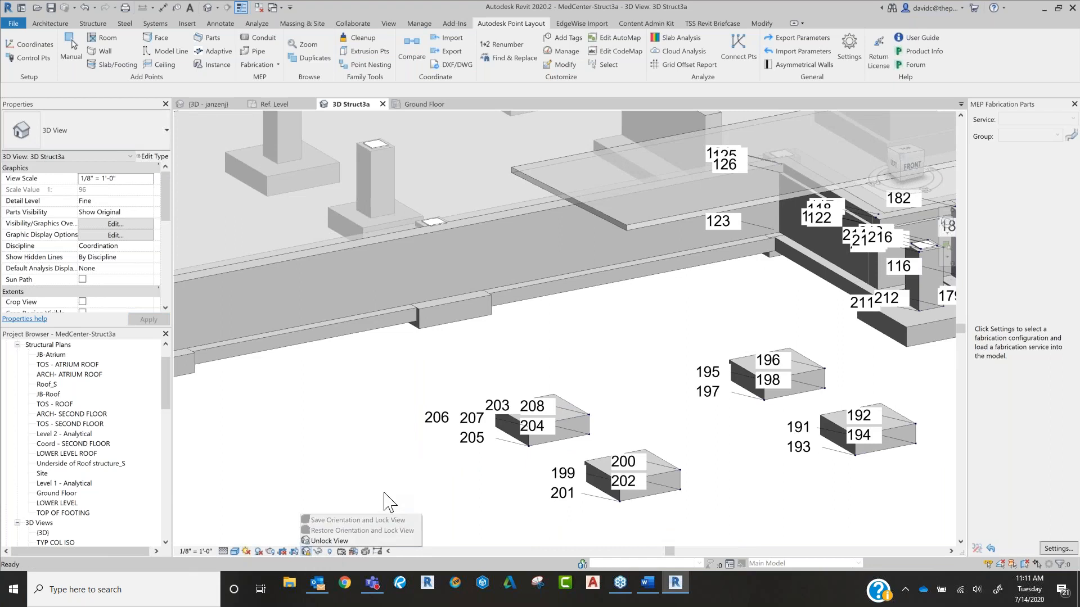
click(388, 540)
scroll(402, 454, down, 5)
middle_drag(438, 456, 556, 436)
middle_drag(475, 440, 538, 446)
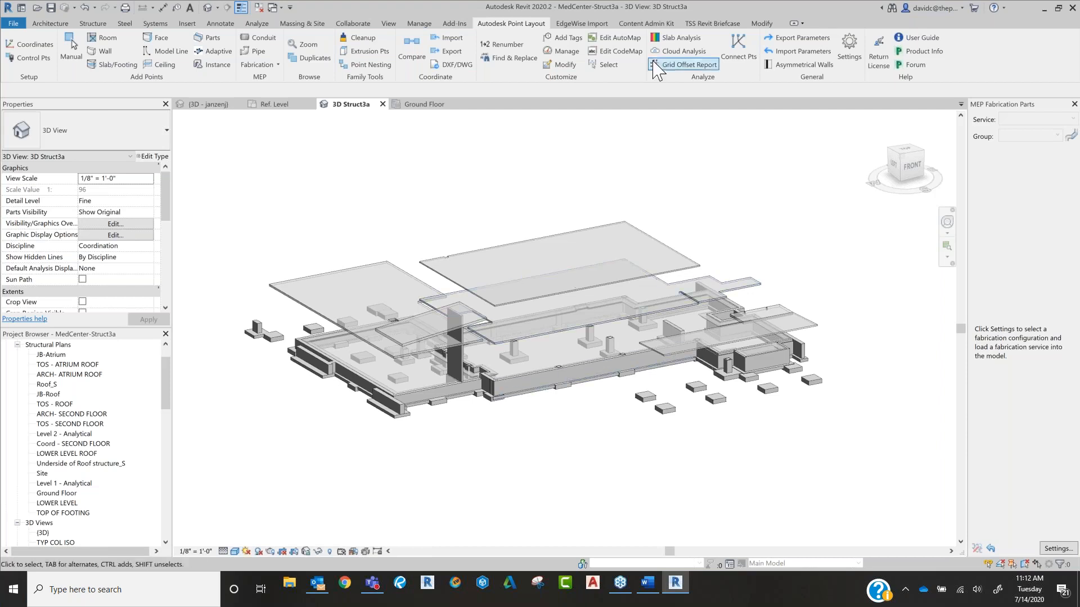
Step: Start a Slab Analysis, load the point file "MedCenter-Struct3a for slab QC", and review its listed slab surface points
click(694, 42)
drag(554, 130, 708, 165)
drag(821, 170, 846, 137)
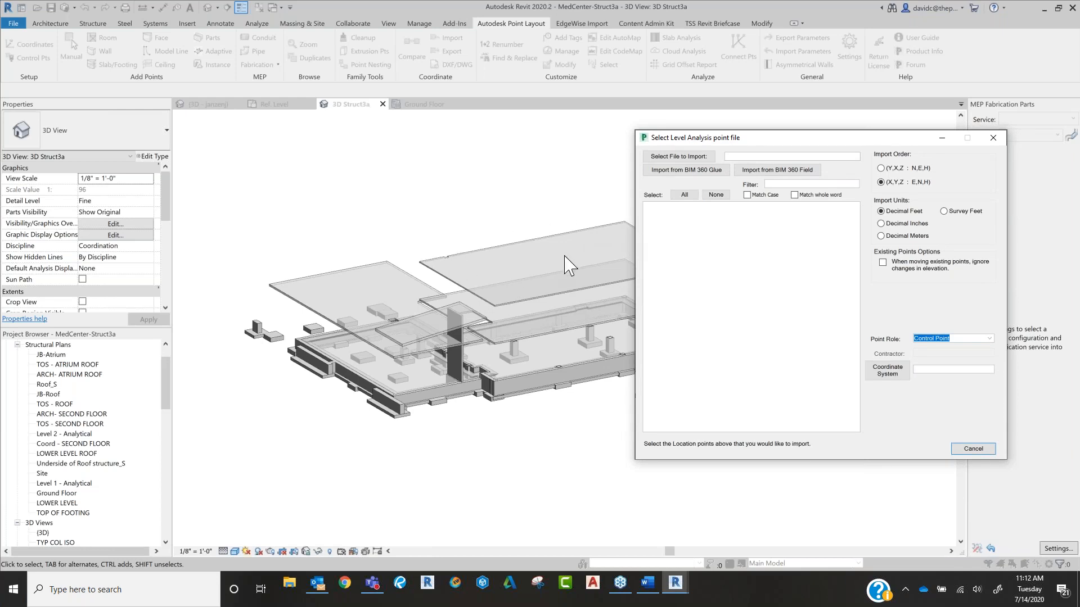
click(701, 162)
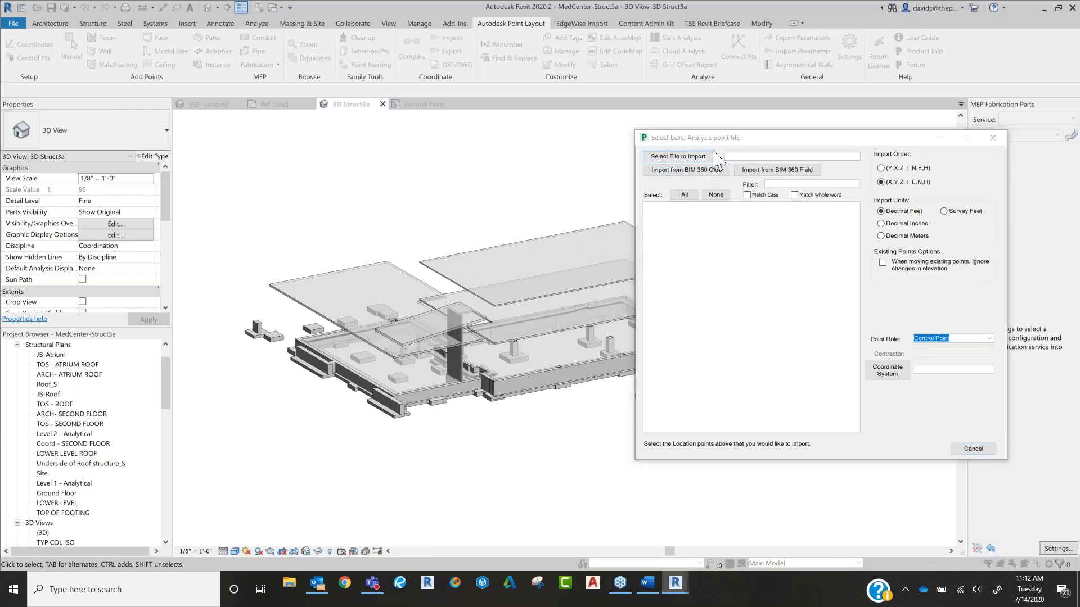
click(828, 221)
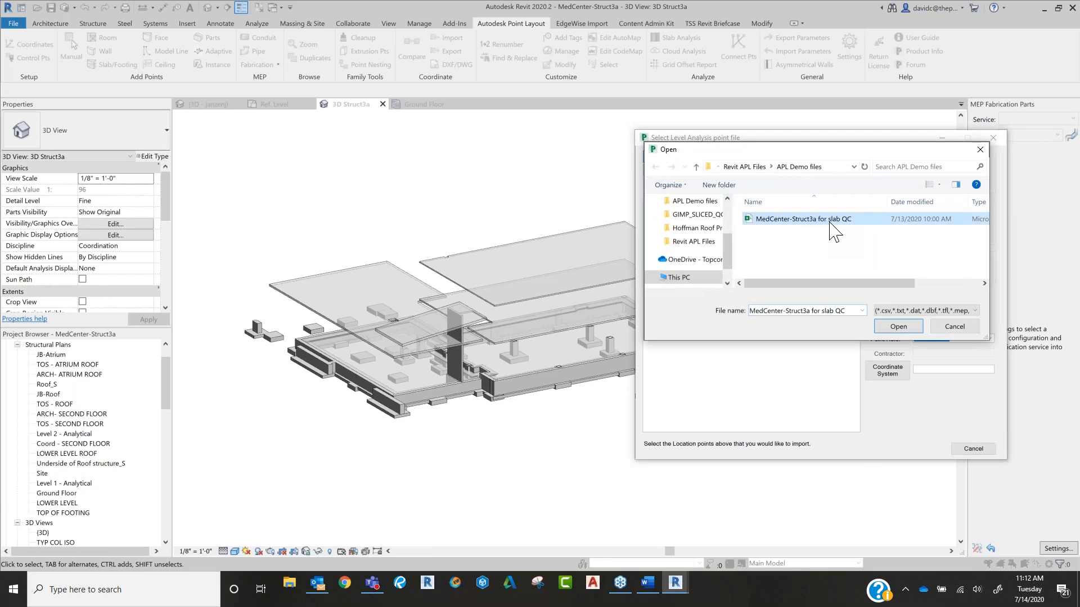
click(901, 328)
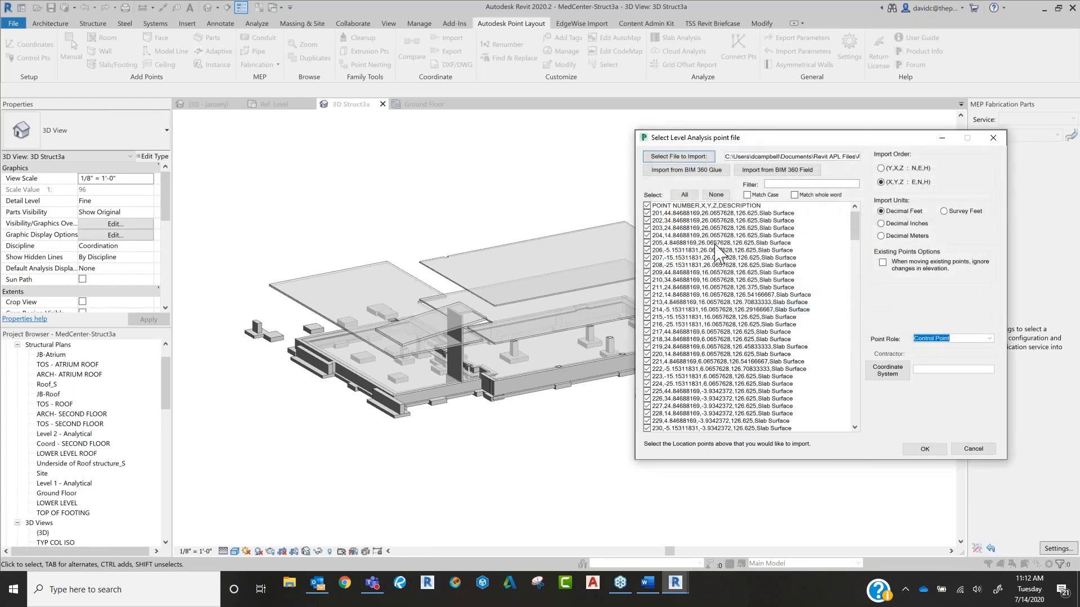
scroll(683, 275, down, 2)
scroll(687, 320, down, 10)
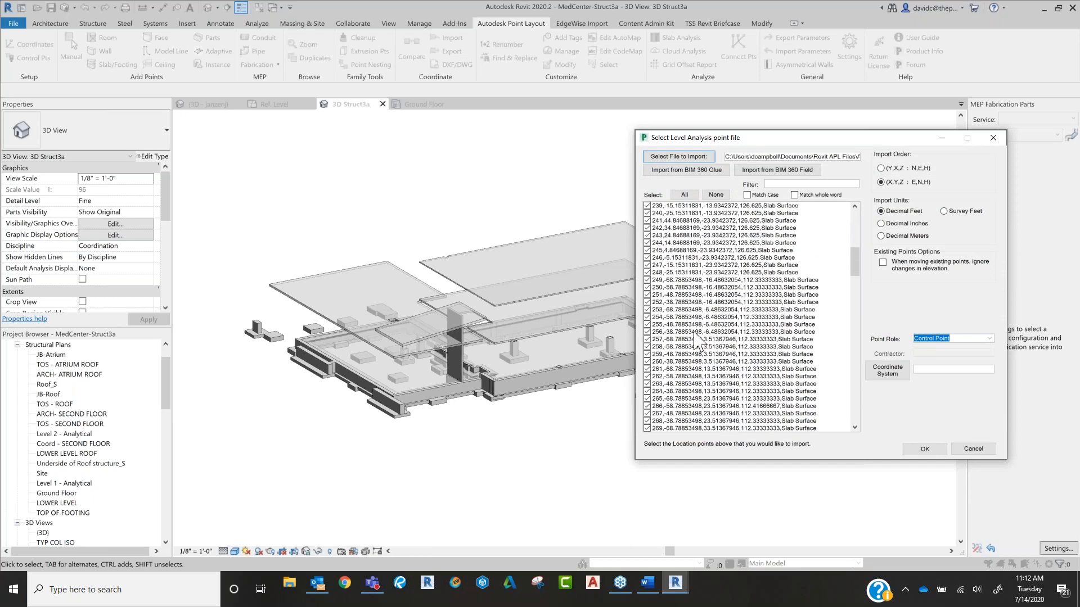
scroll(711, 397, up, 13)
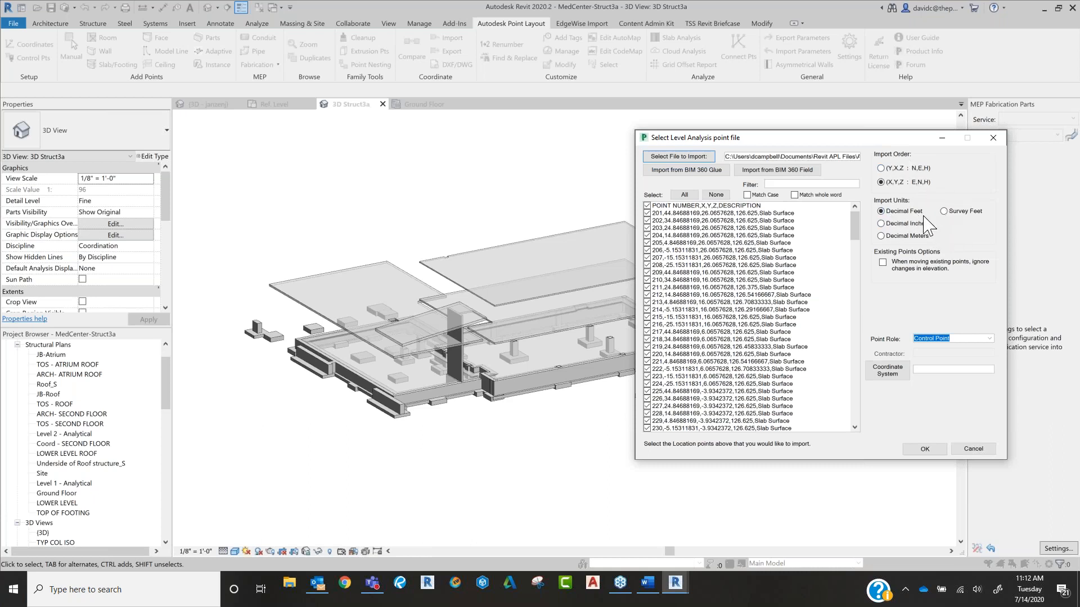
Step: Import the points with the Stake Out role, accepting APL Face Deviation Style and a maximum distance from face of 0' - 6"
click(988, 338)
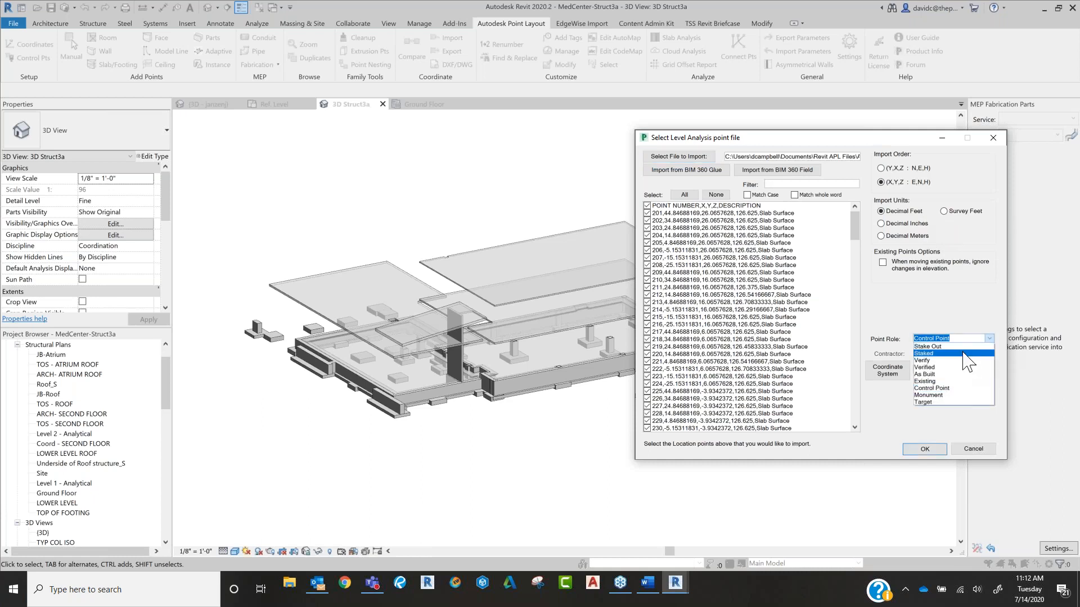
click(931, 346)
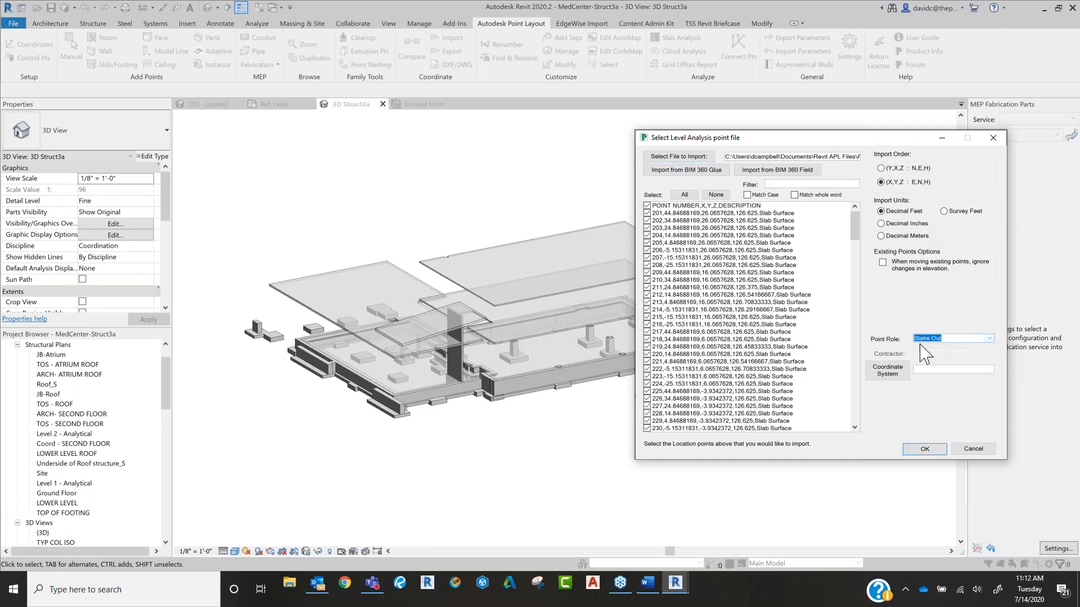
click(934, 446)
drag(464, 215, 577, 371)
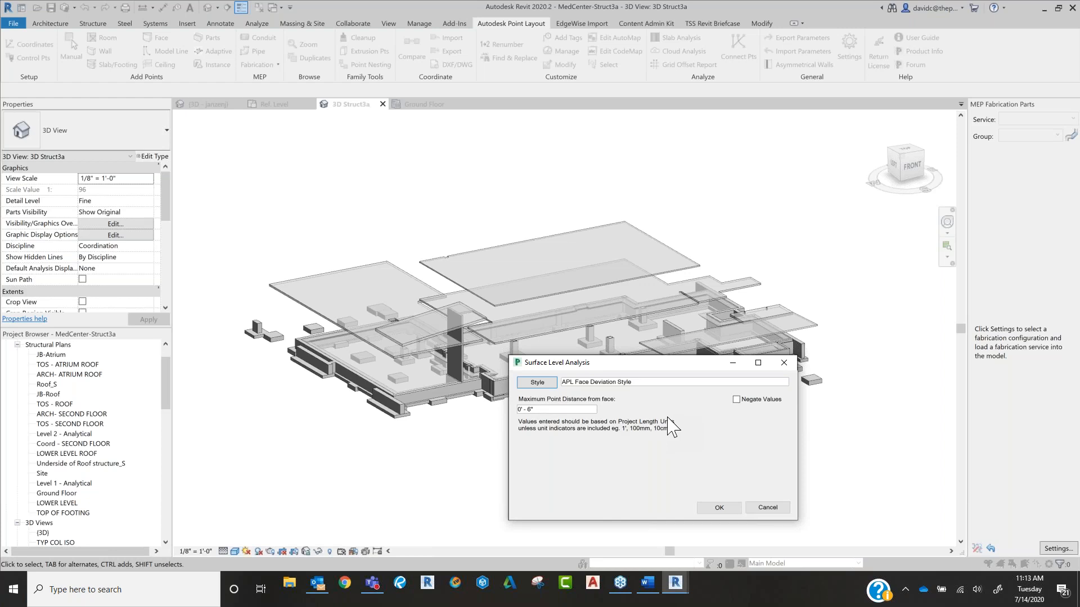
click(719, 508)
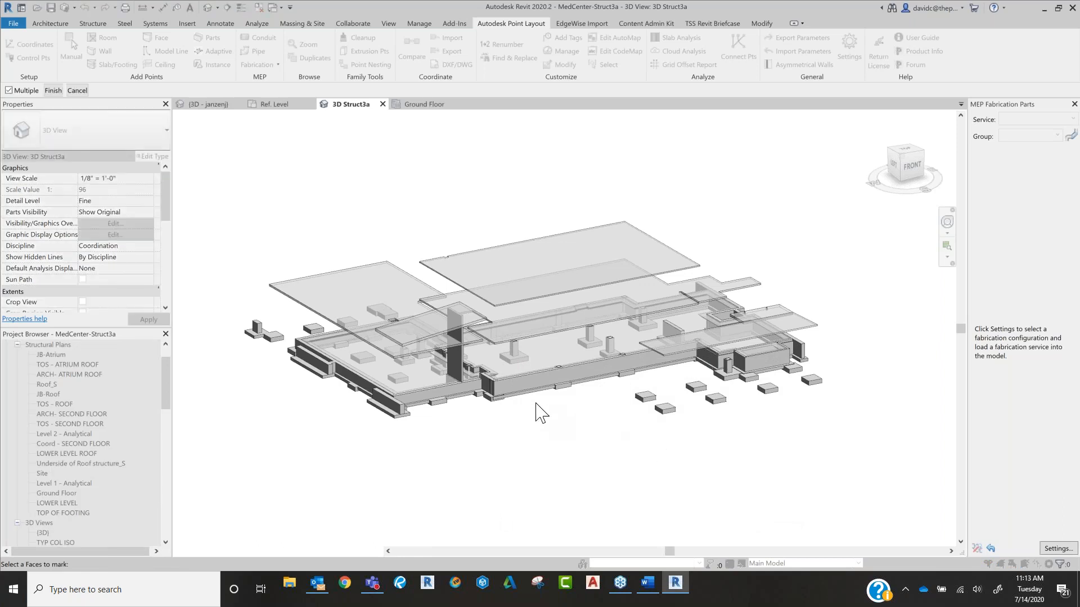
Step: Pick the top faces of the roof, upper-floor and ground-level slabs and run the surface level analysis on them
scroll(538, 410, down, 2)
click(544, 330)
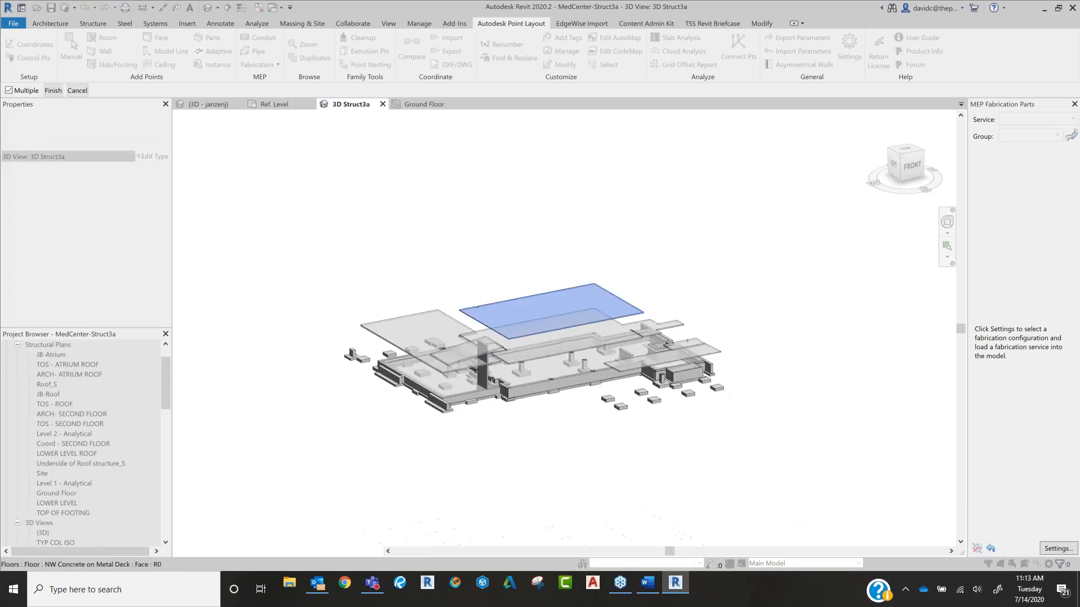
click(435, 345)
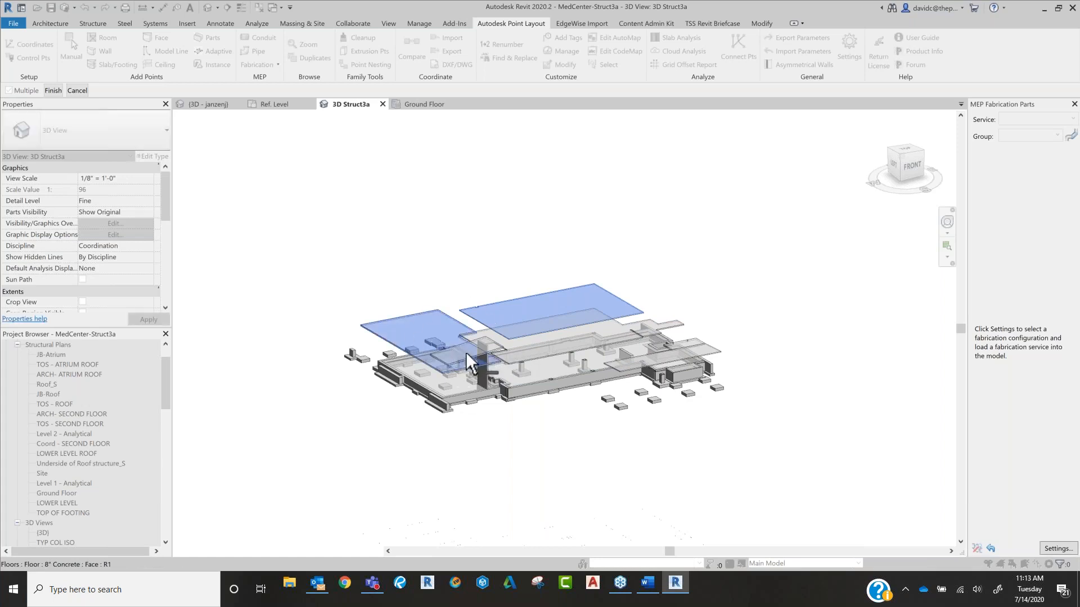
scroll(464, 354, up, 2)
click(483, 366)
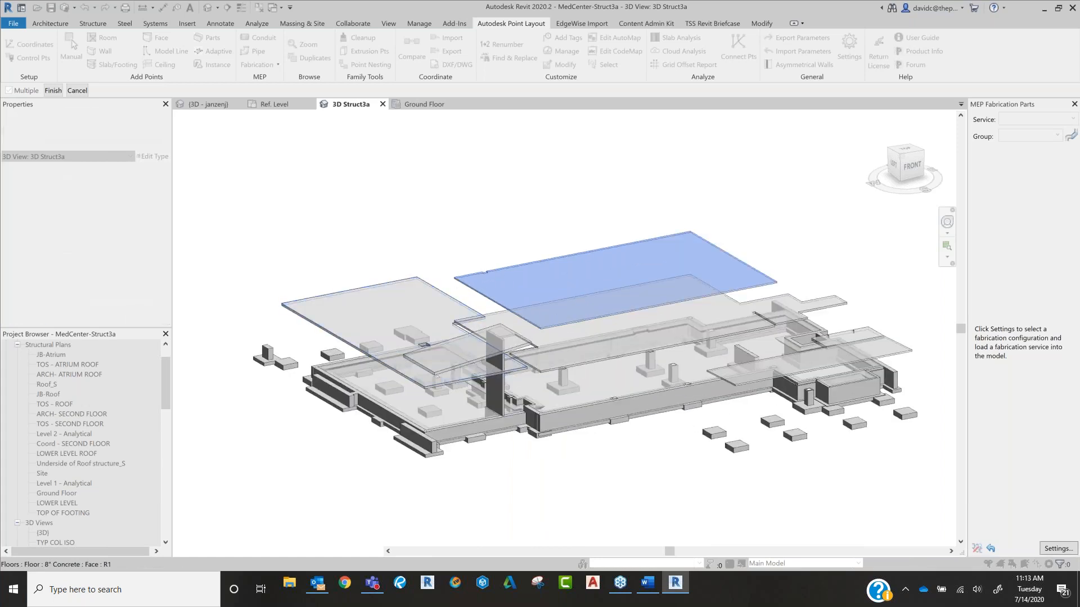
click(482, 359)
click(469, 371)
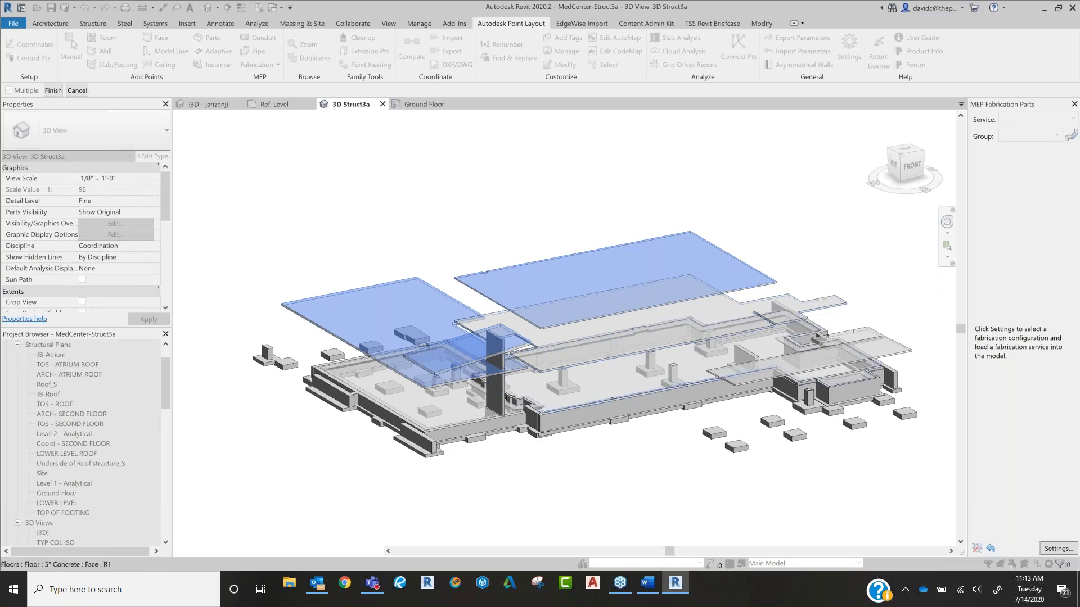
click(702, 322)
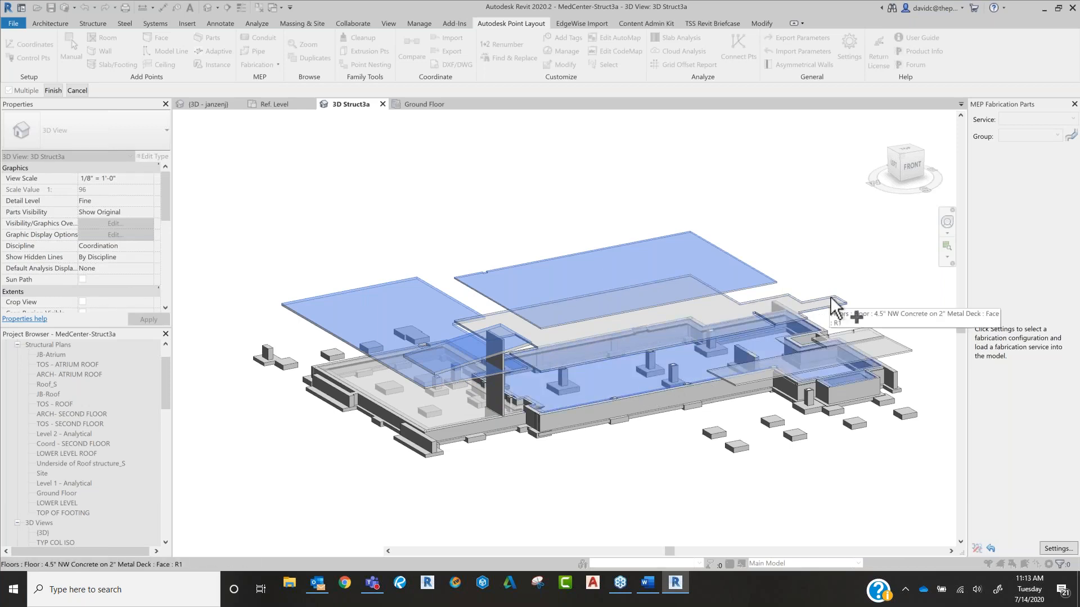
click(858, 315)
click(902, 366)
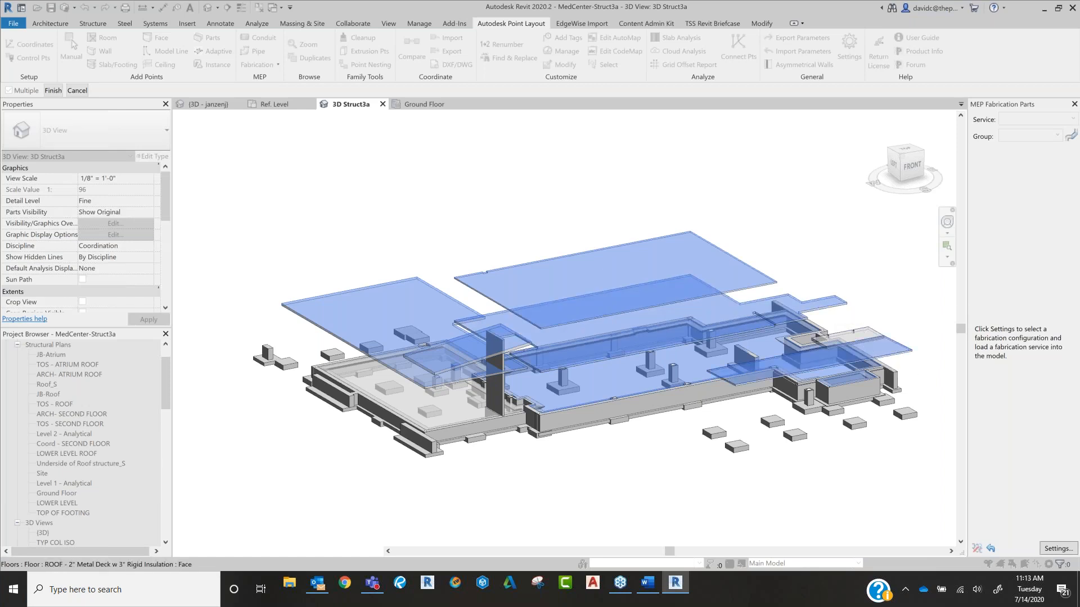
click(456, 420)
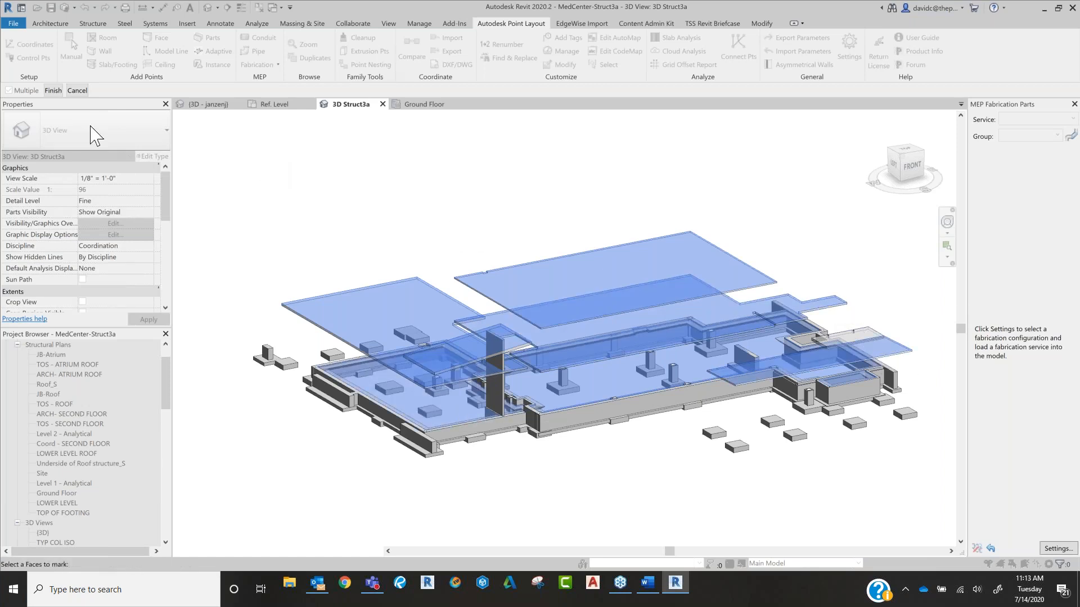
click(54, 90)
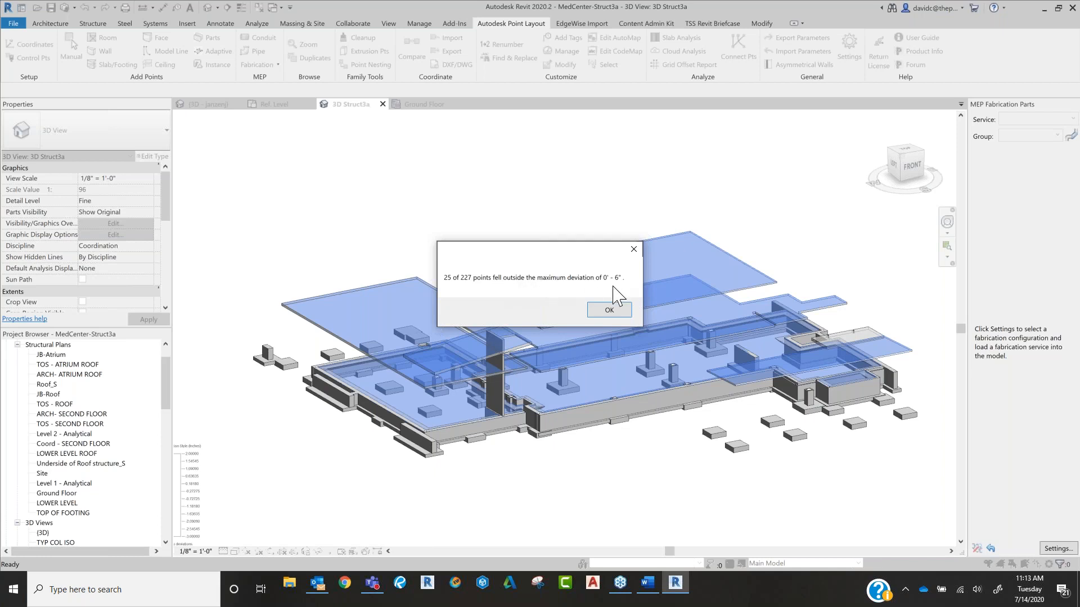
Step: Acknowledge the maximum-deviation notices for the picked slab faces to complete the surface level analysis
drag(570, 250, 472, 141)
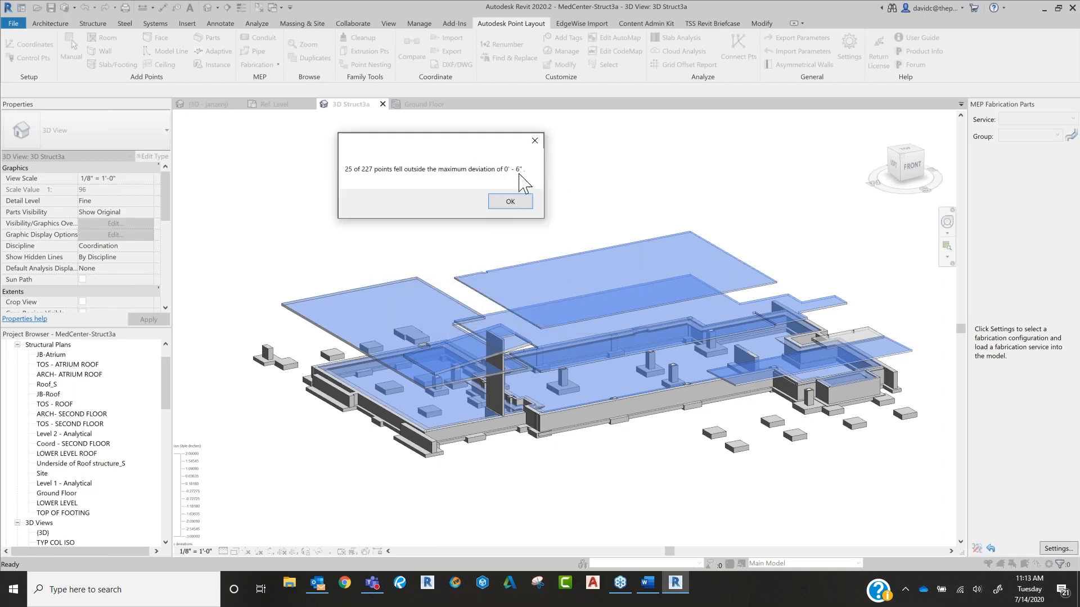
click(511, 203)
click(610, 311)
click(610, 311)
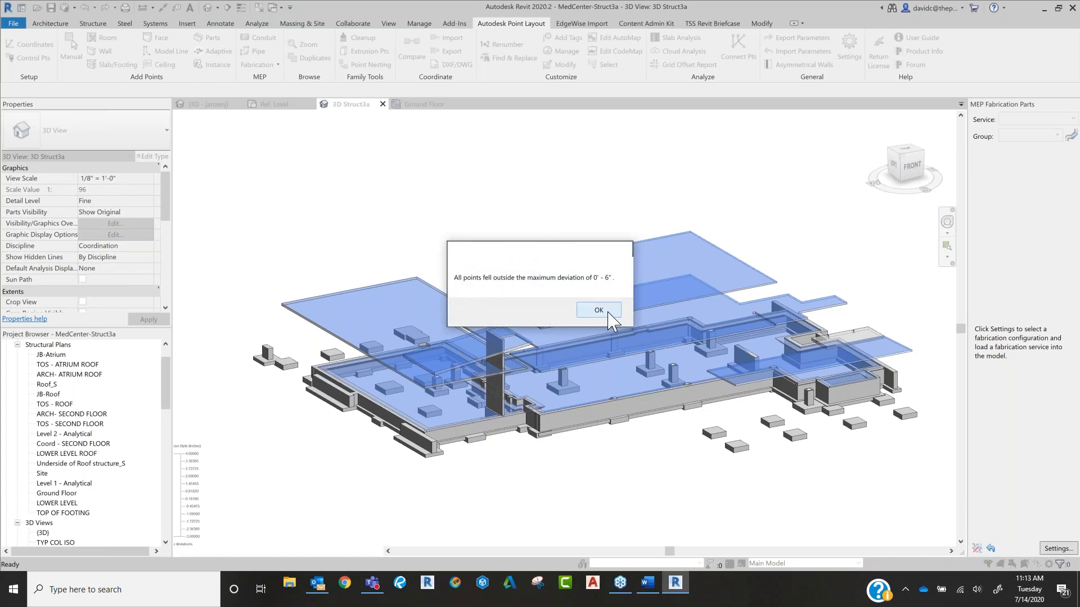
key(Return)
key(Return)
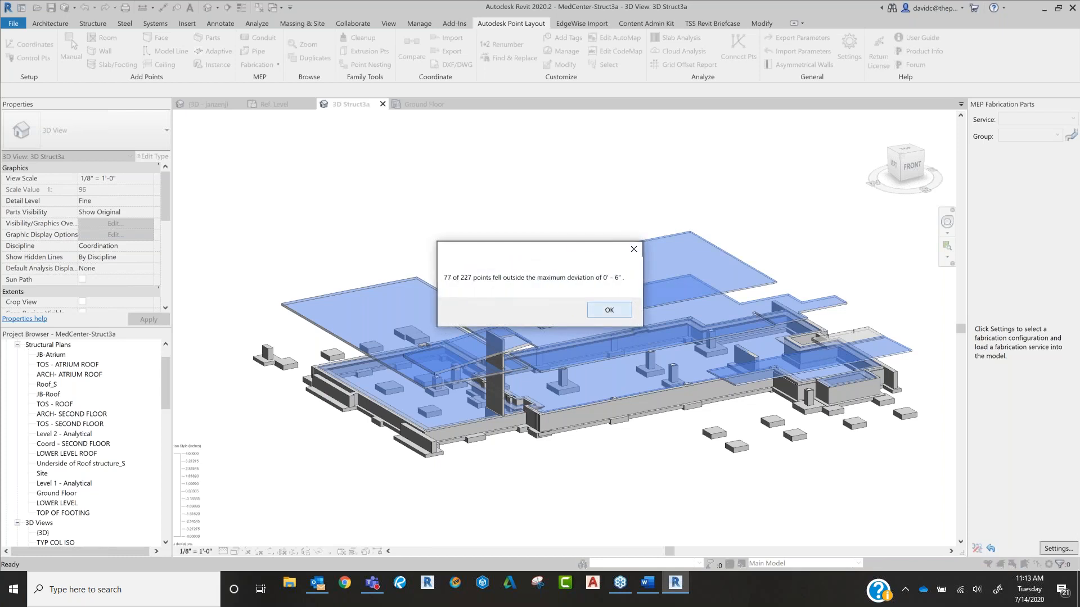
key(Return)
key(Return)
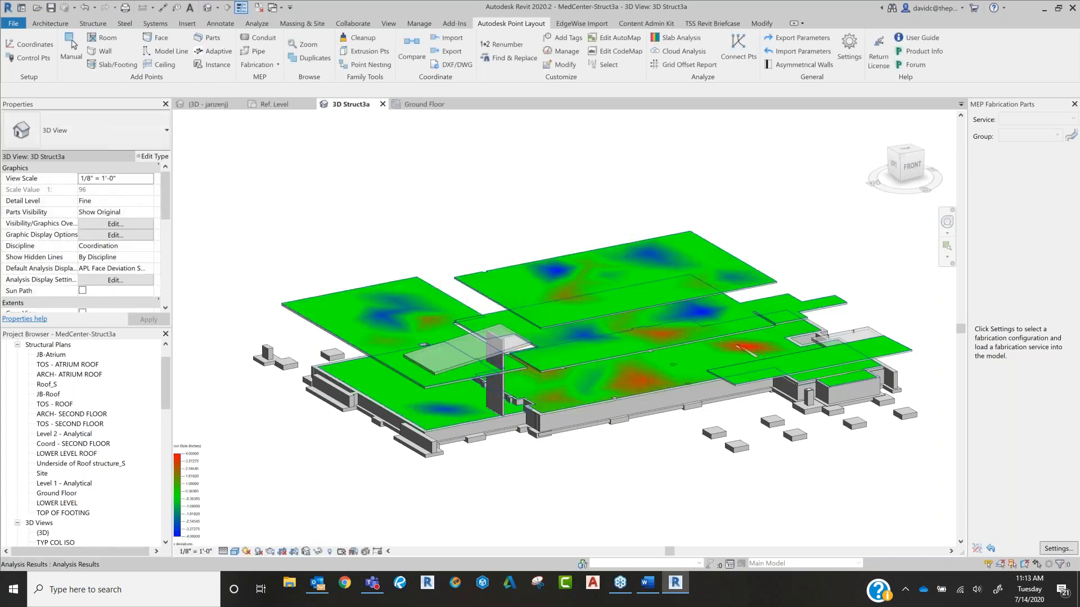
Step: Examine the deviation colors on the slab surfaces and compare them with the APL Face Deviation Style legend
scroll(698, 302, up, 8)
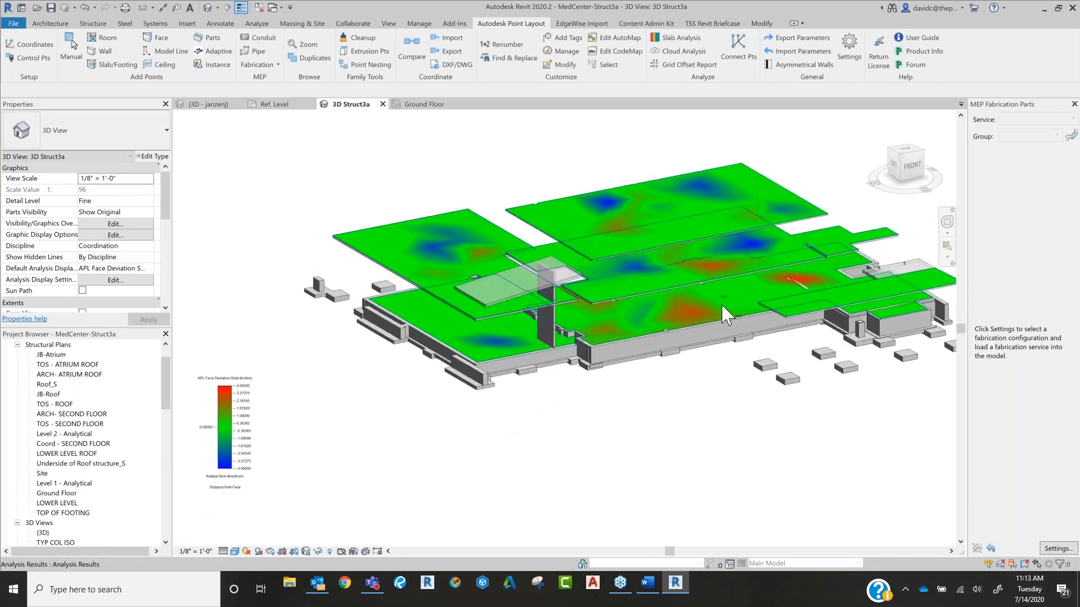
scroll(592, 319, up, 3)
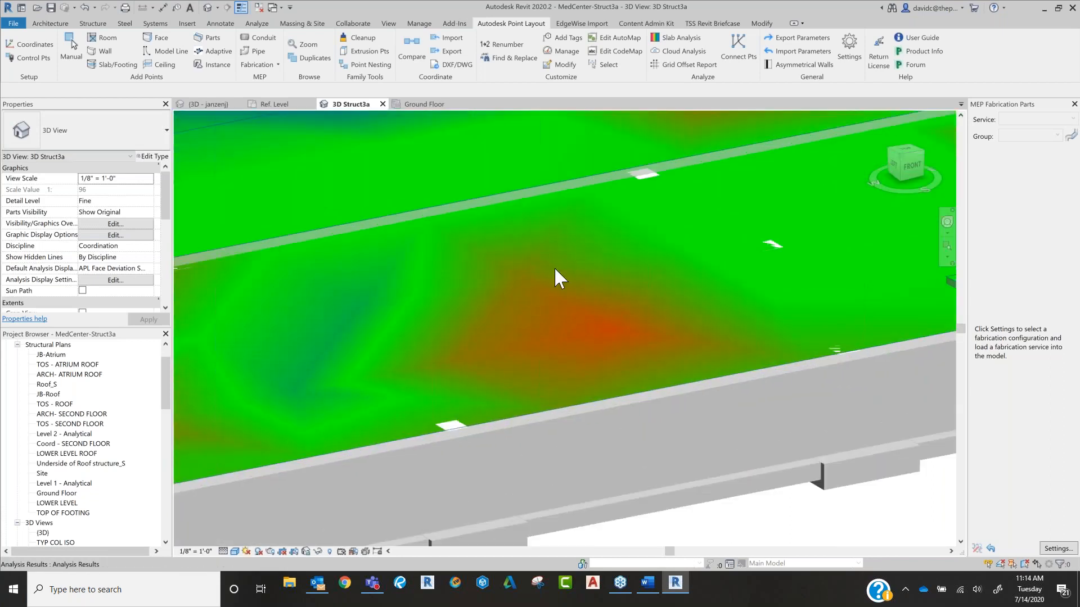
scroll(573, 284, down, 6)
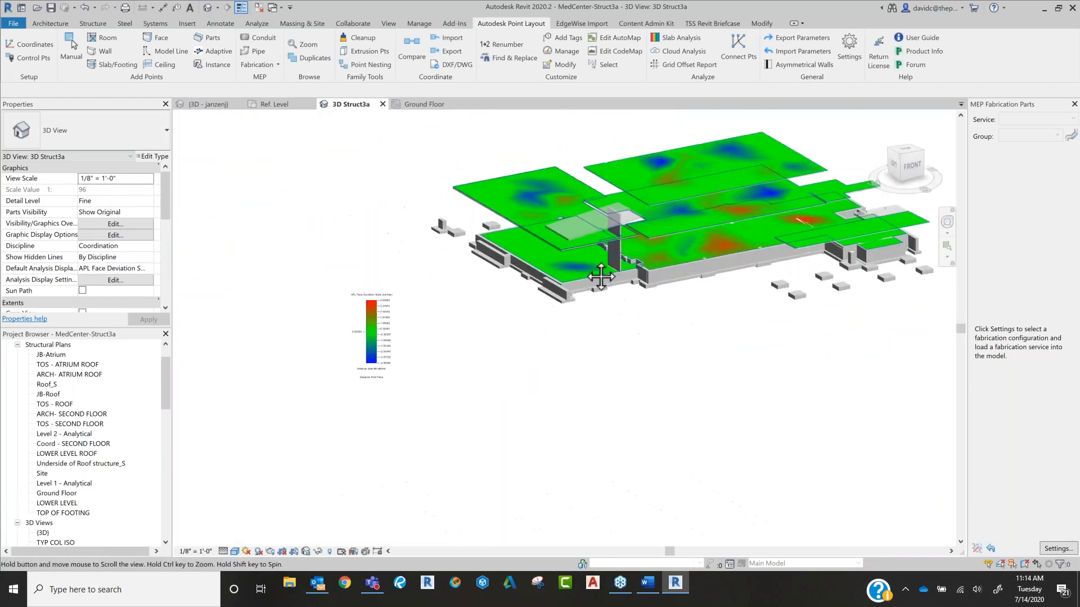
scroll(366, 336, up, 3)
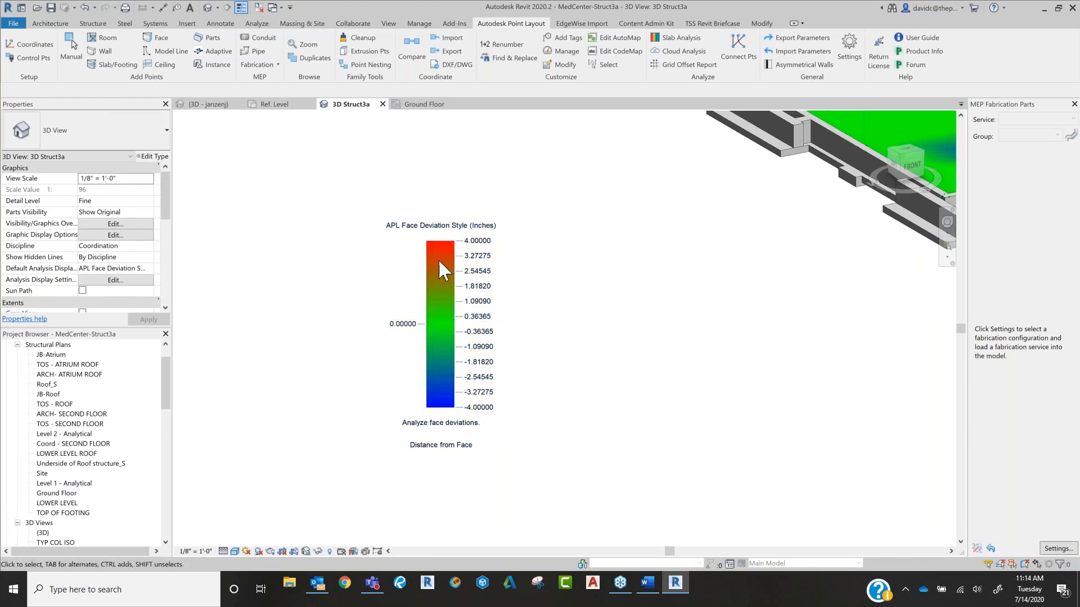
scroll(682, 369, down, 3)
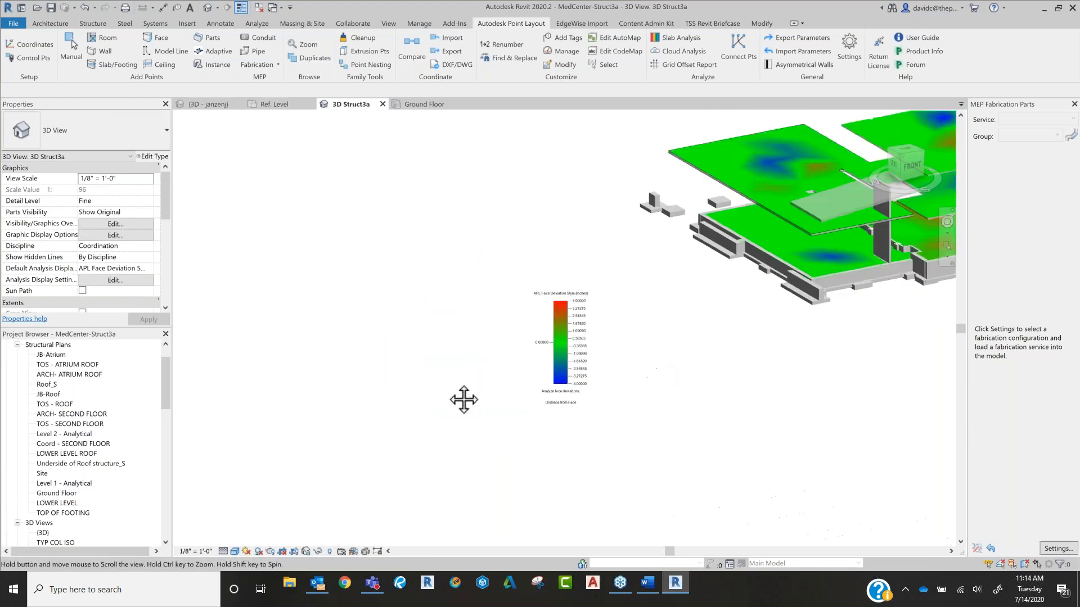
scroll(539, 394, up, 5)
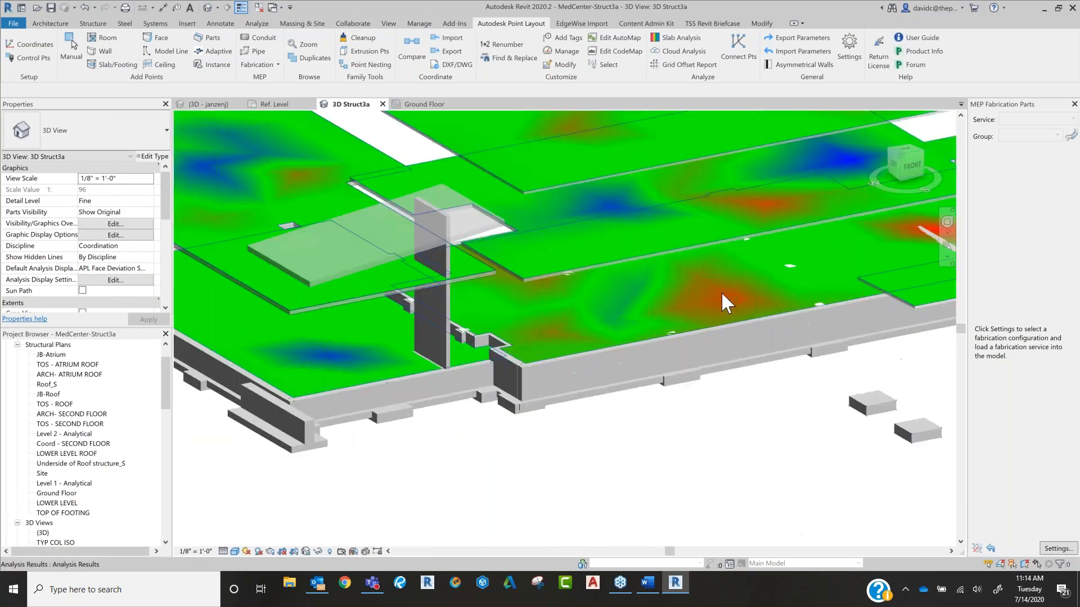
scroll(723, 295, up, 3)
middle_drag(653, 308, 443, 345)
scroll(446, 343, up, 2)
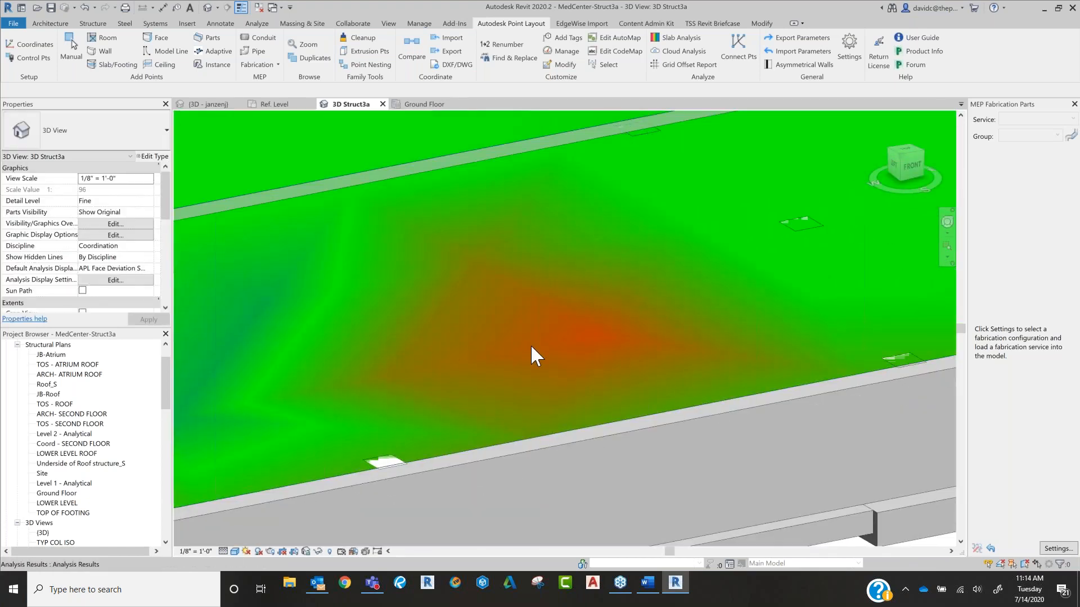
scroll(479, 376, down, 8)
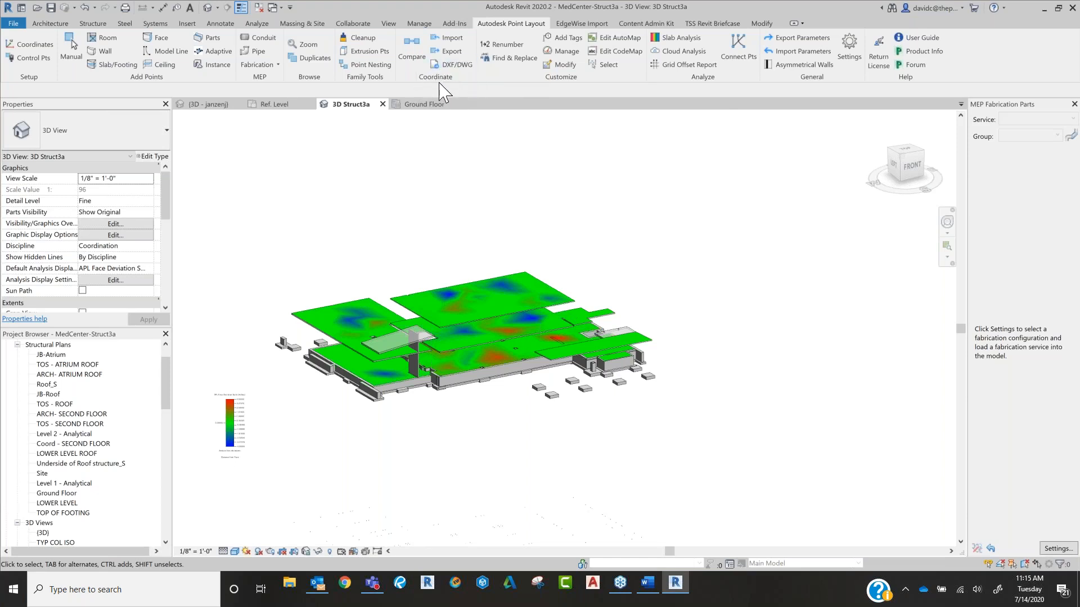
Step: Review the point export order, units and file options, and close them without exporting
click(452, 51)
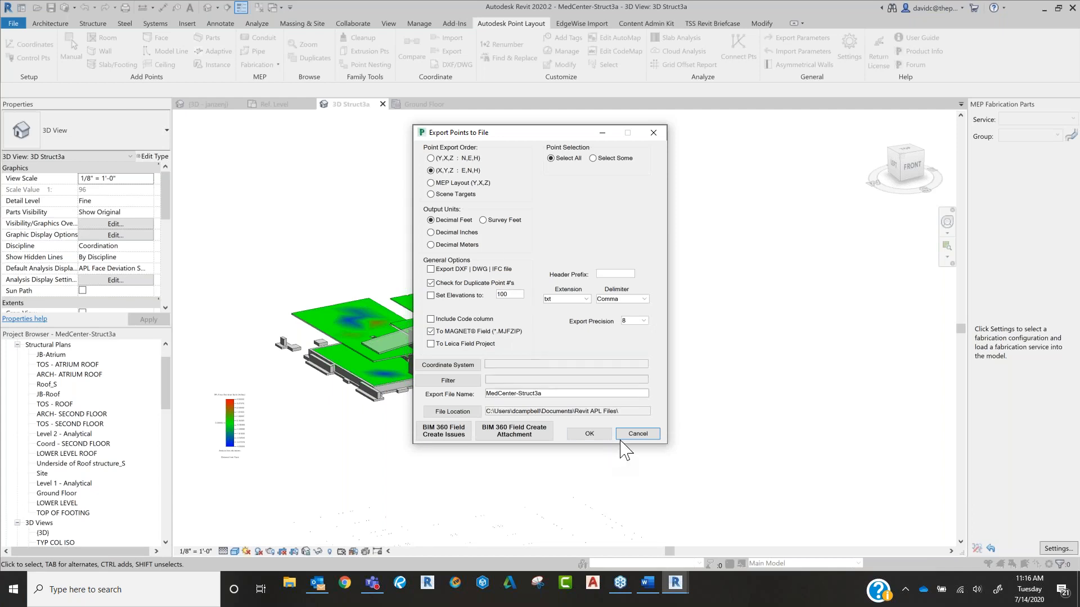
click(637, 434)
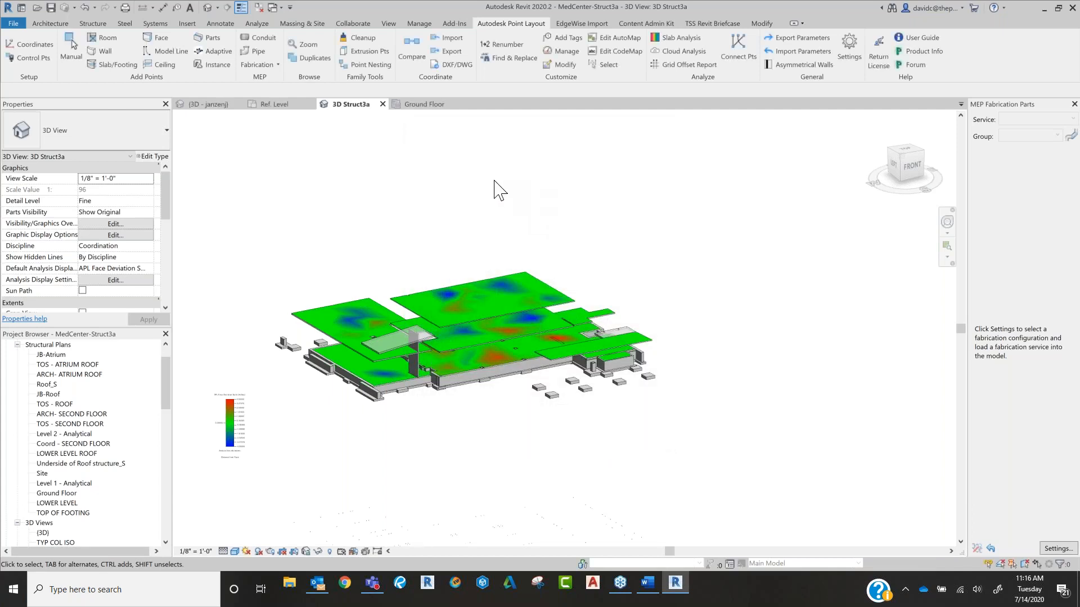
Step: Start a DXF/DWG export and choose LOWER LEVEL as the view to export
click(461, 64)
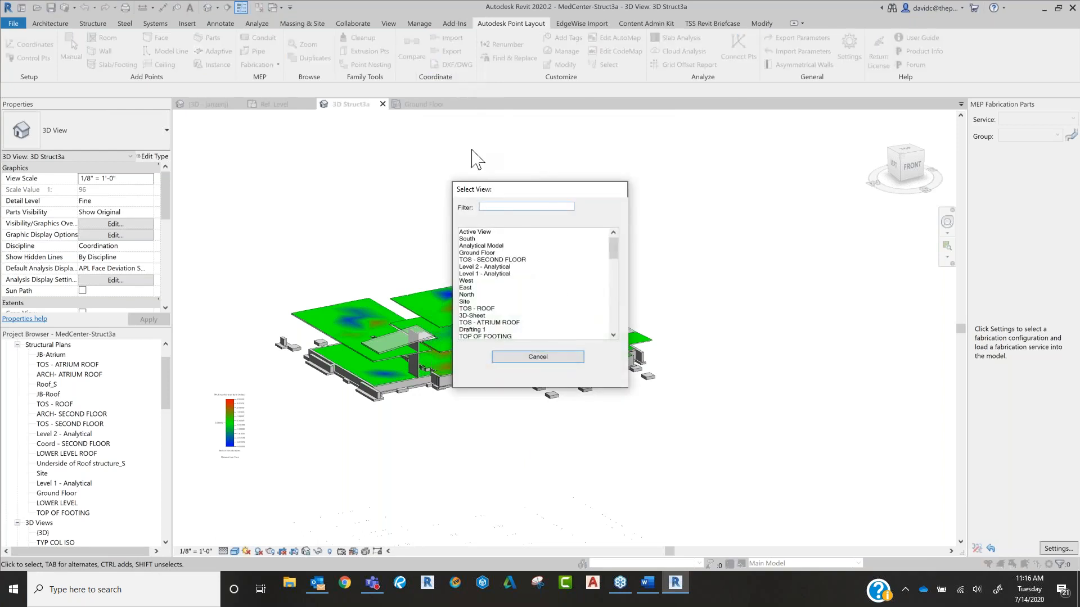
scroll(516, 320, down, 3)
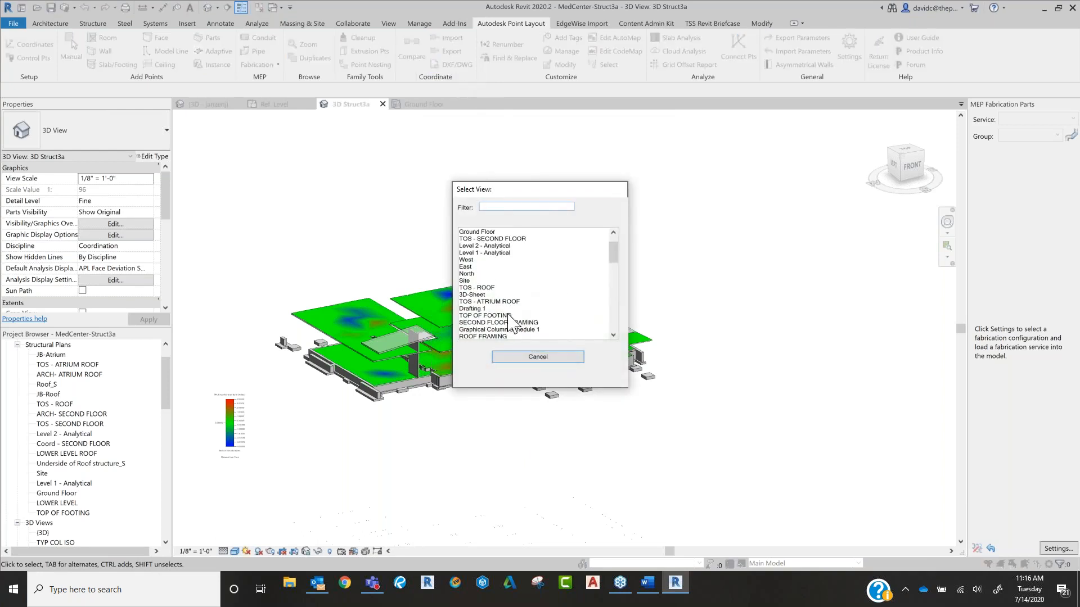
scroll(516, 318, down, 3)
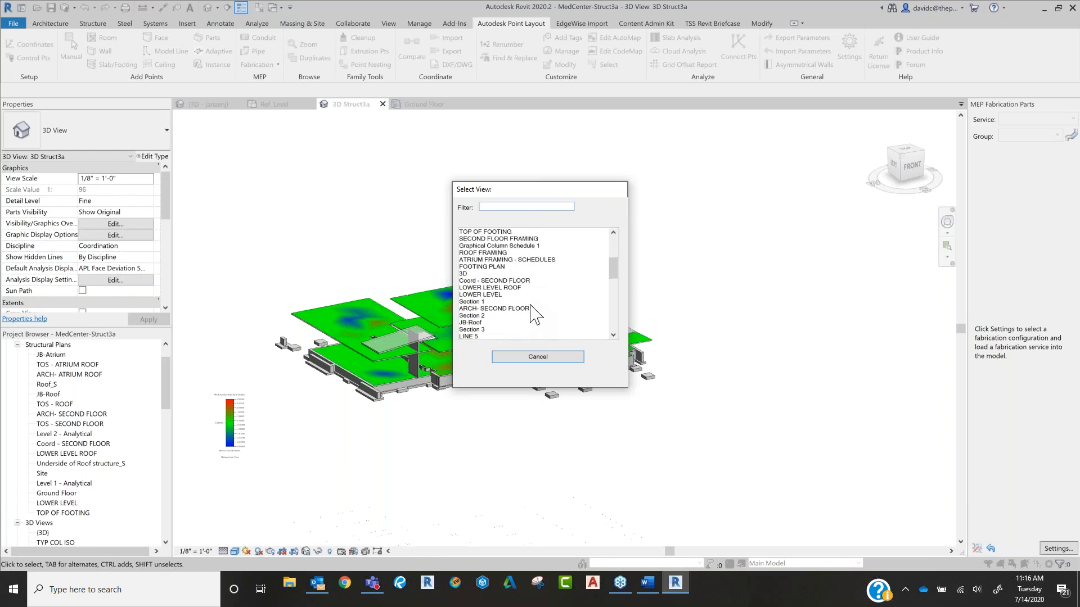
scroll(516, 302, down, 1)
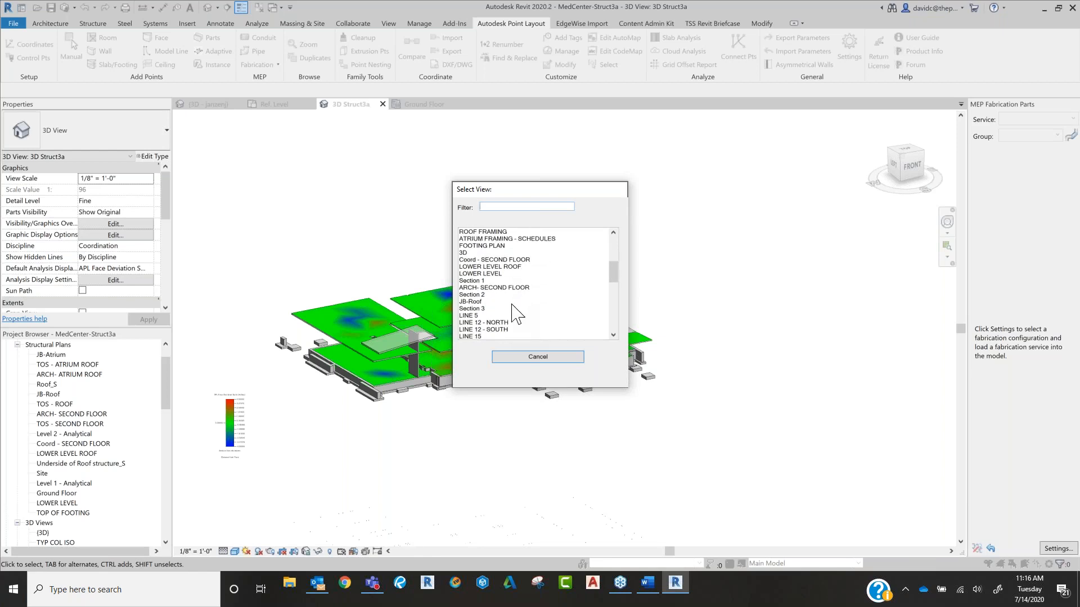
click(492, 273)
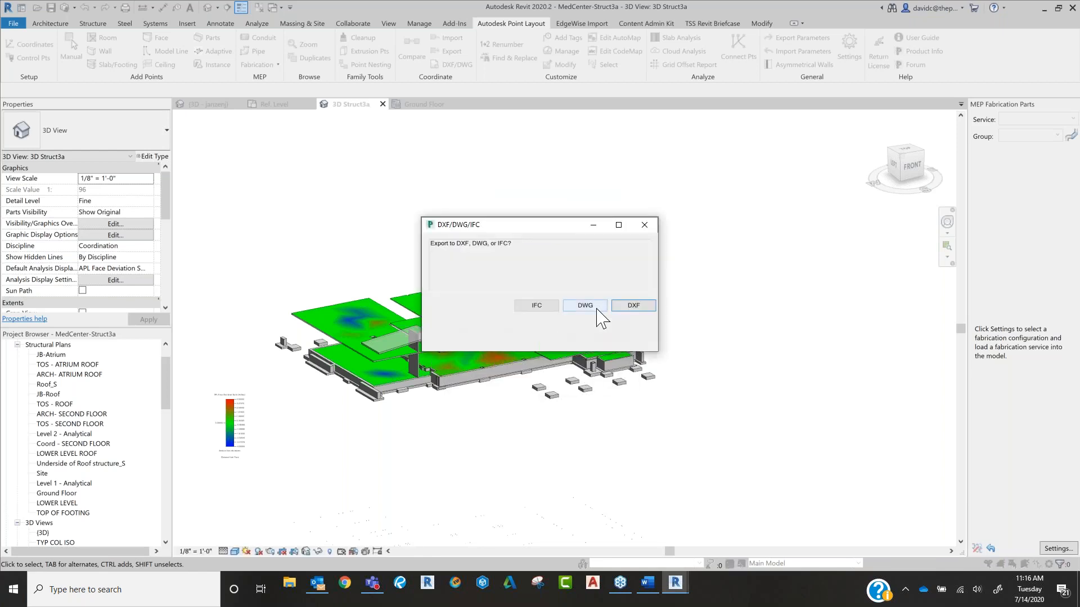
Step: Export the view as a DWG in feet with Project coordinates and the Default format, saved as "Test file"
click(595, 308)
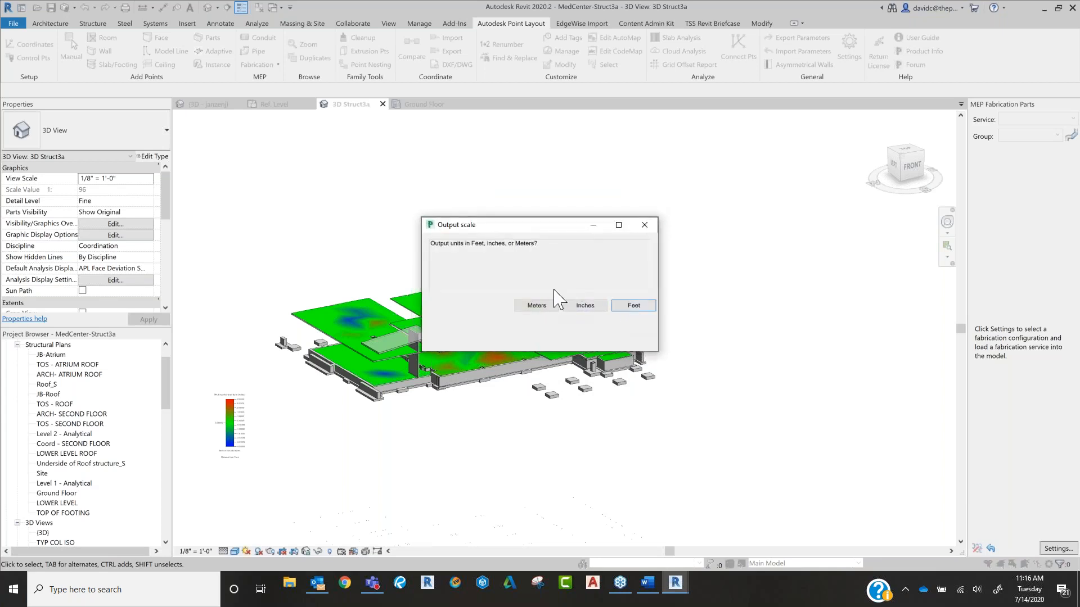
click(634, 308)
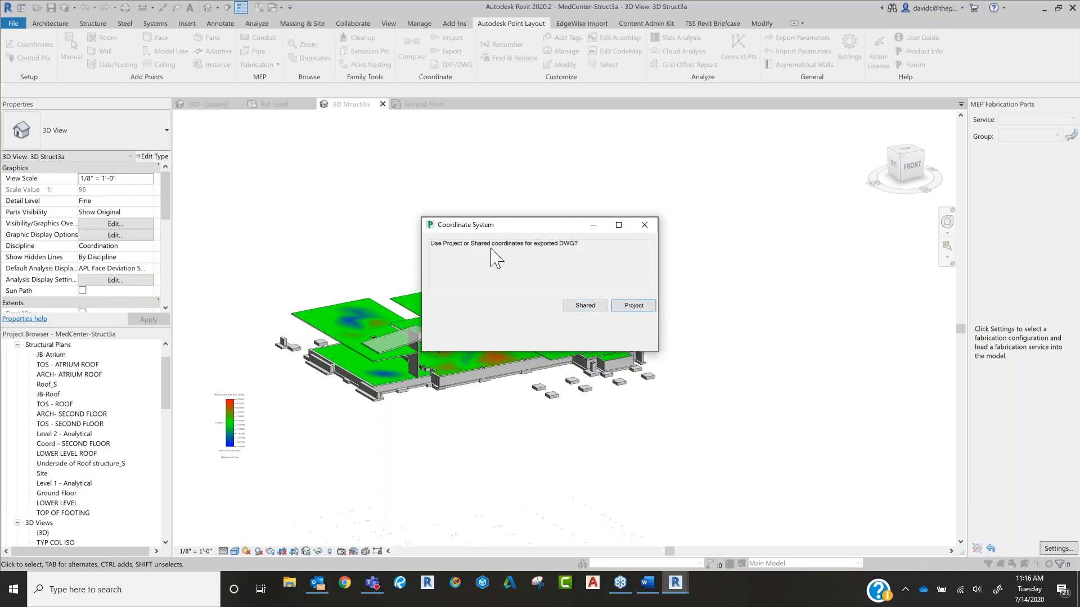
click(631, 307)
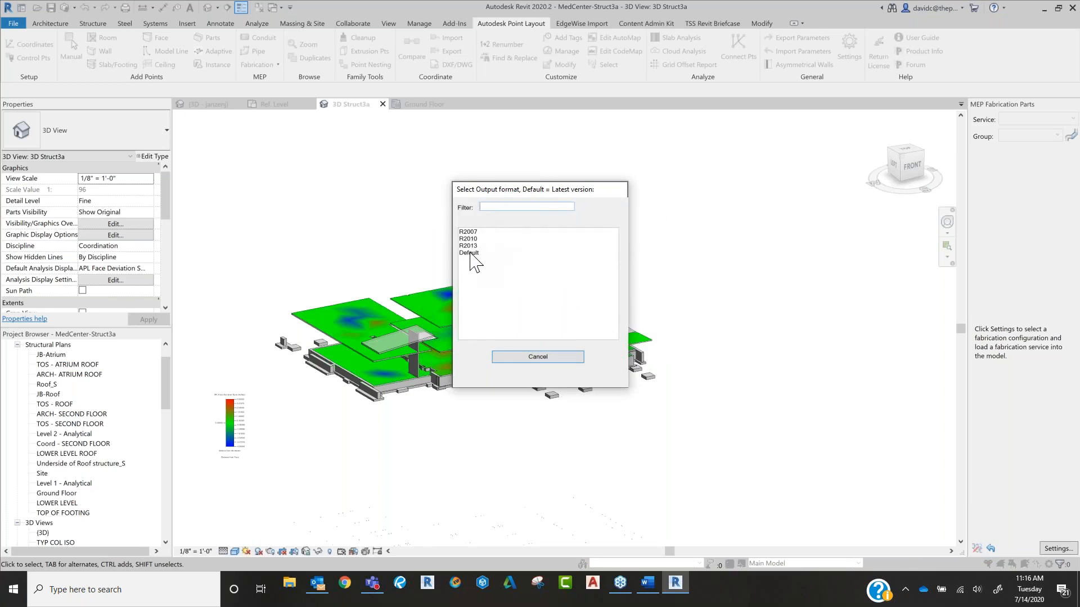
double_click(475, 253)
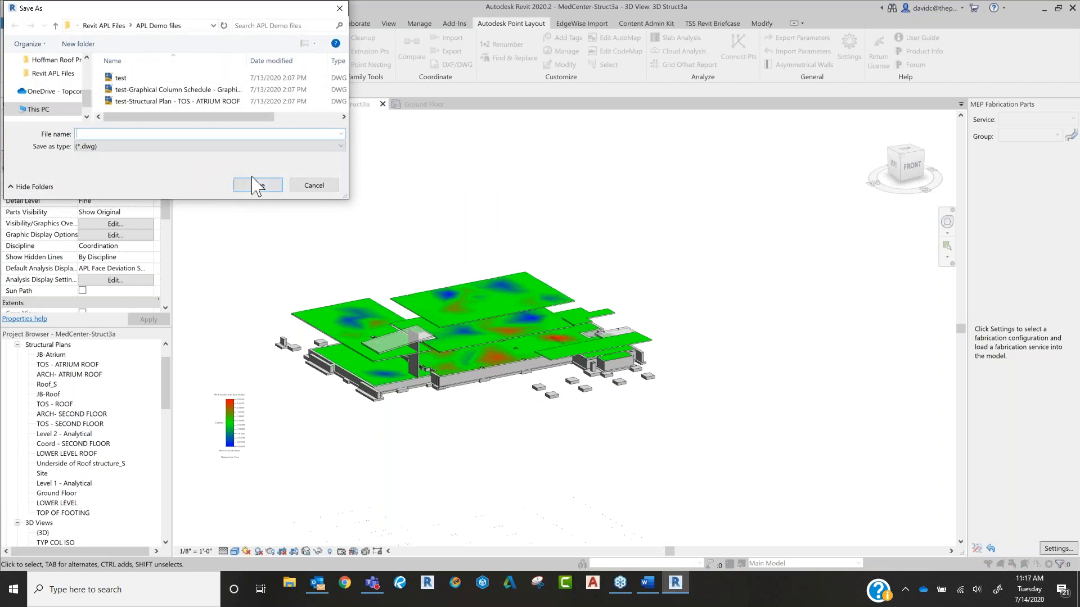
text(Tes)
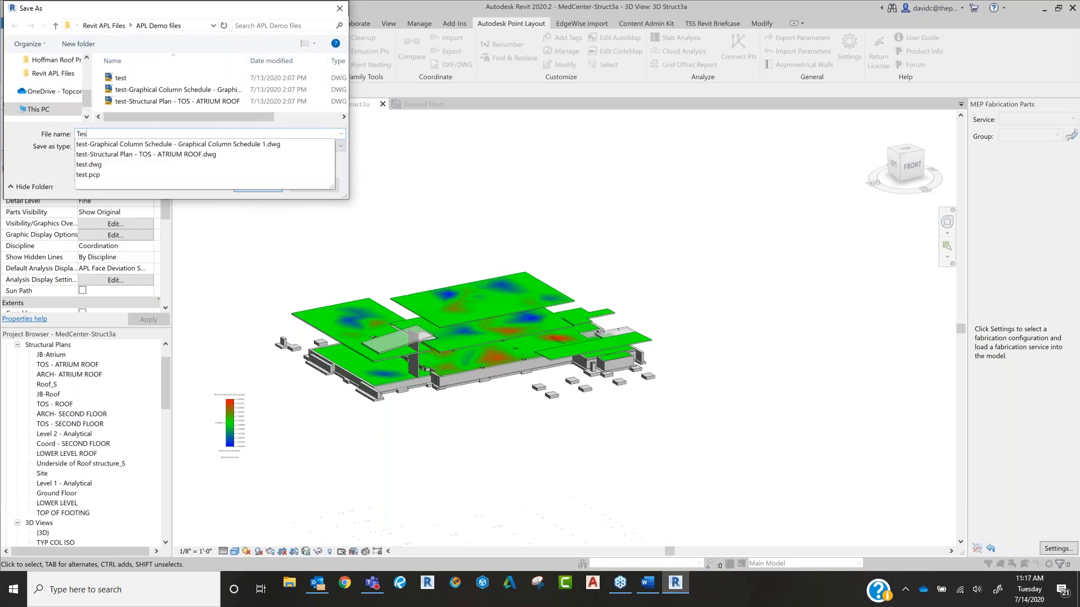
text(t file)
key(Return)
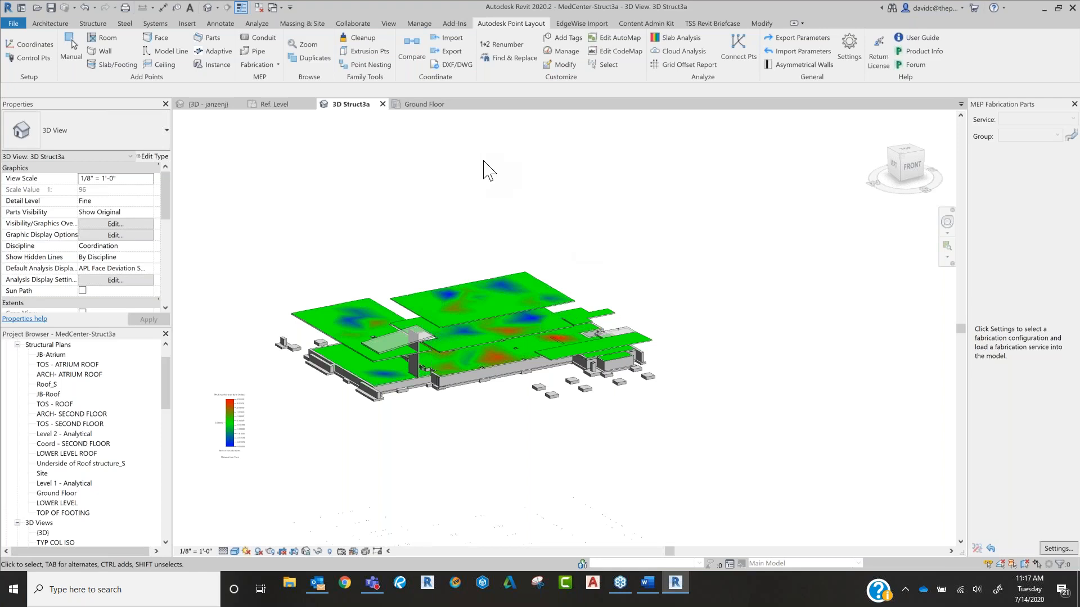
Step: Load "MedCenter-Struct3a for slab QC" for a point import, review the import and point role options, and cancel
click(456, 38)
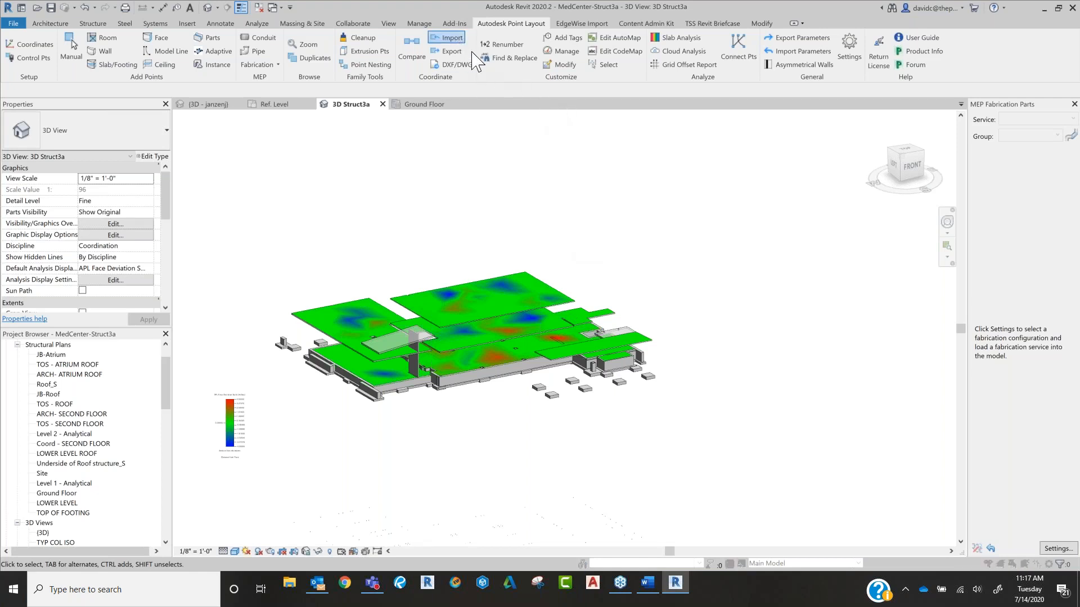
click(421, 150)
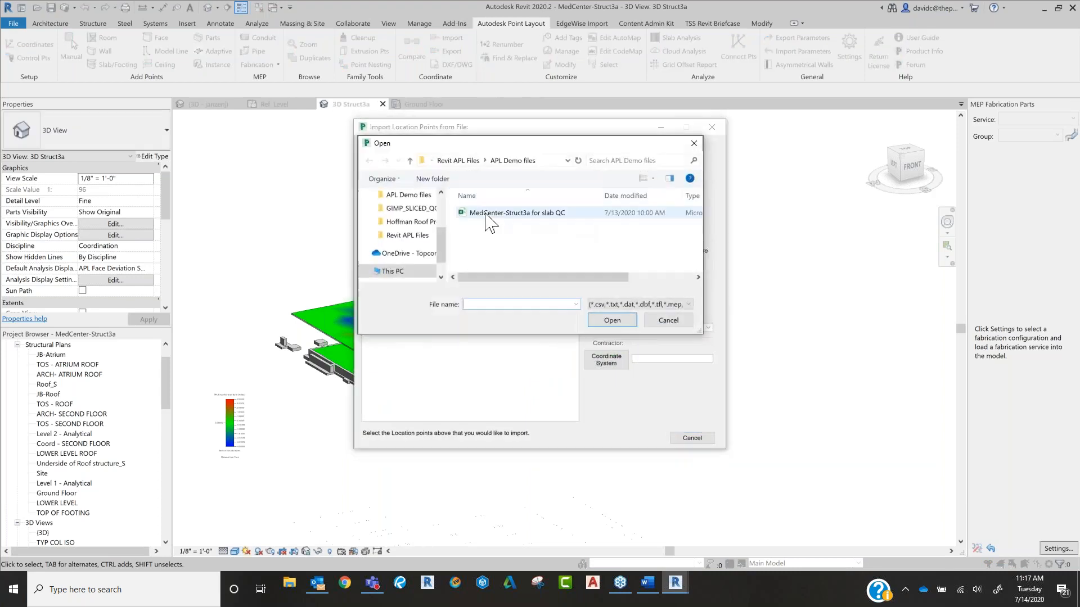
click(506, 213)
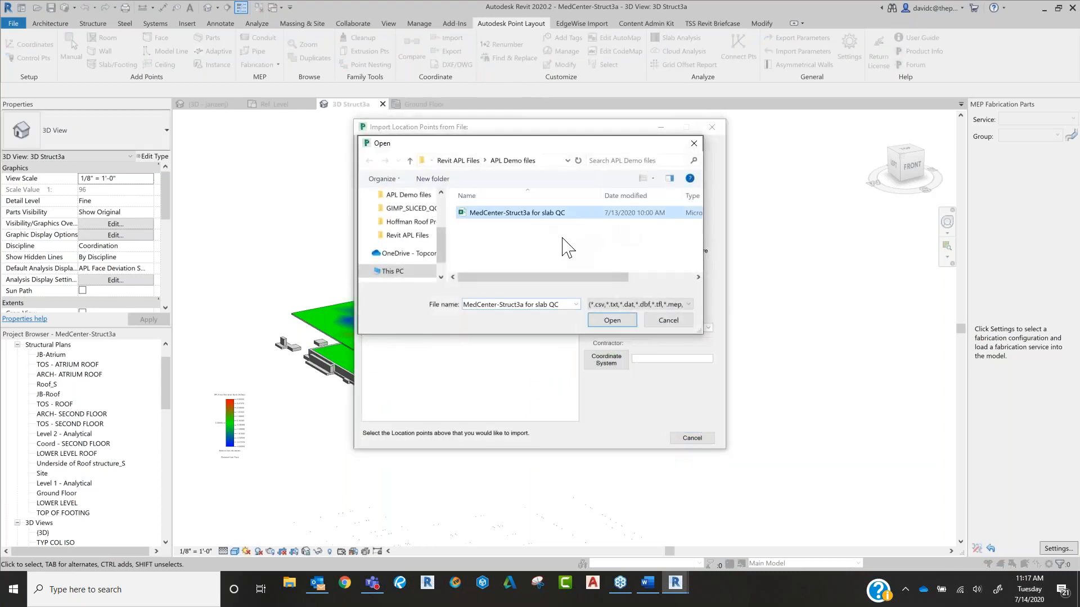
click(625, 324)
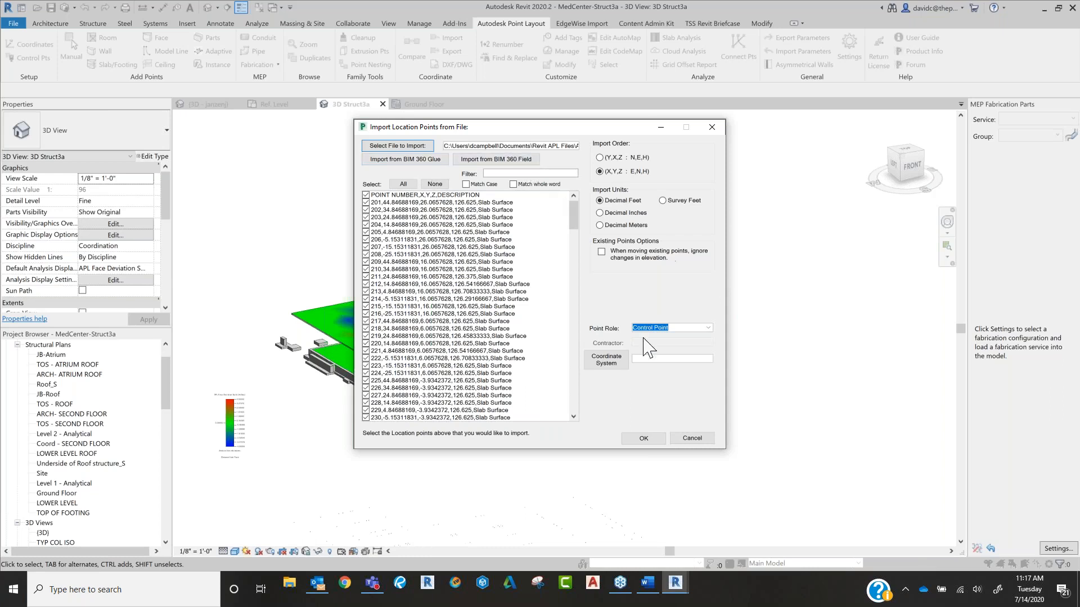
click(692, 439)
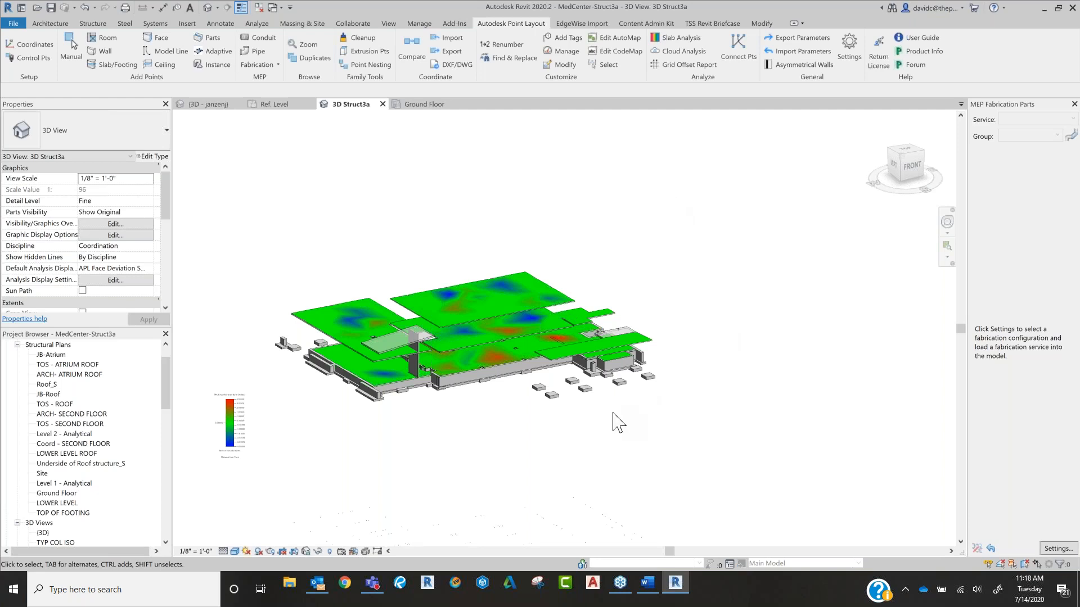
Step: Reload "MedCenter-Struct3a for slab QC" for import, inspect its header row and column order, and cancel the import
click(450, 38)
click(413, 146)
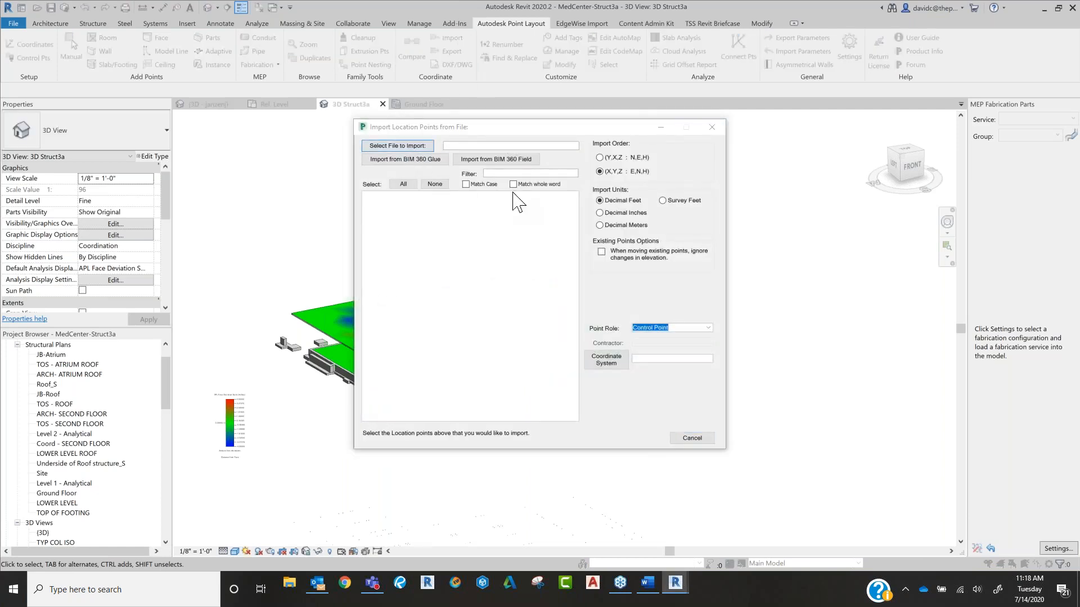
double_click(529, 214)
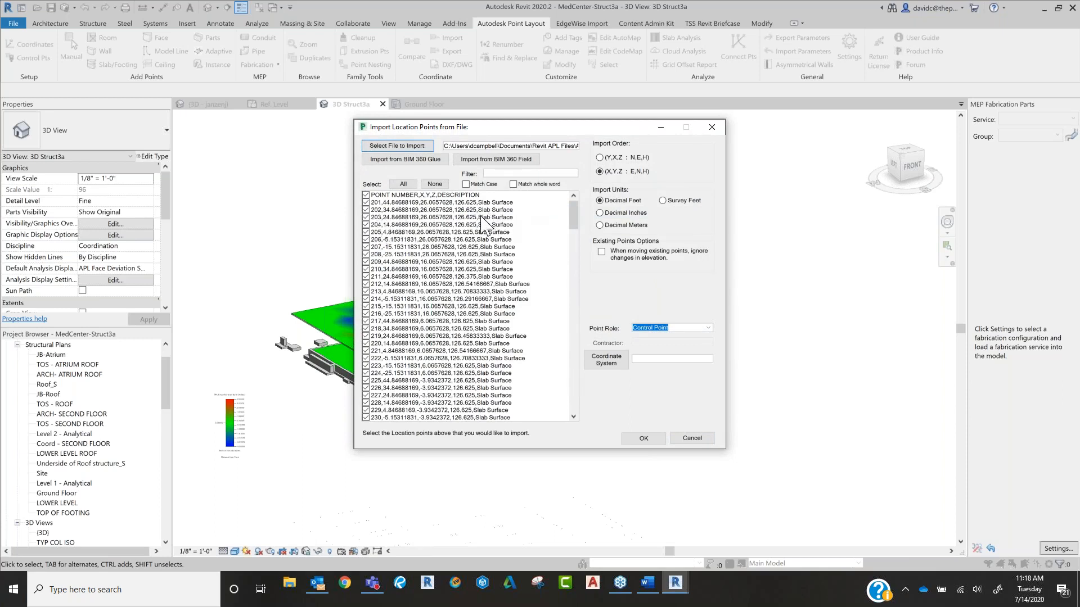
scroll(502, 262, down, 4)
scroll(503, 262, down, 3)
scroll(515, 290, up, 6)
click(443, 195)
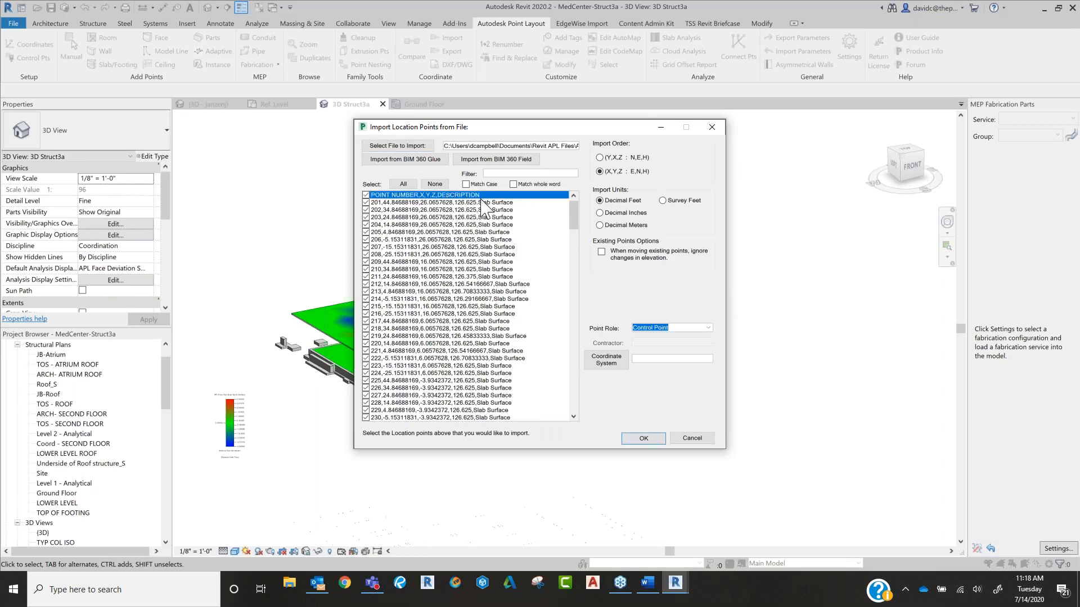
click(687, 437)
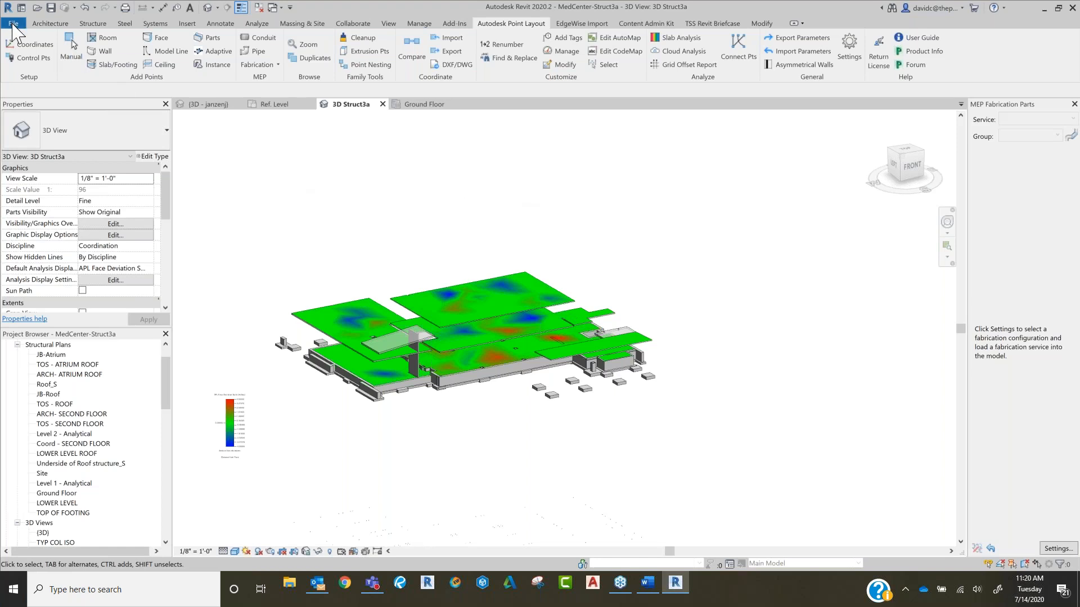
Step: Start saving the project as a cloud model, browse to Project Files under TSS Next Gen layout, and cancel without saving
key(alt+f)
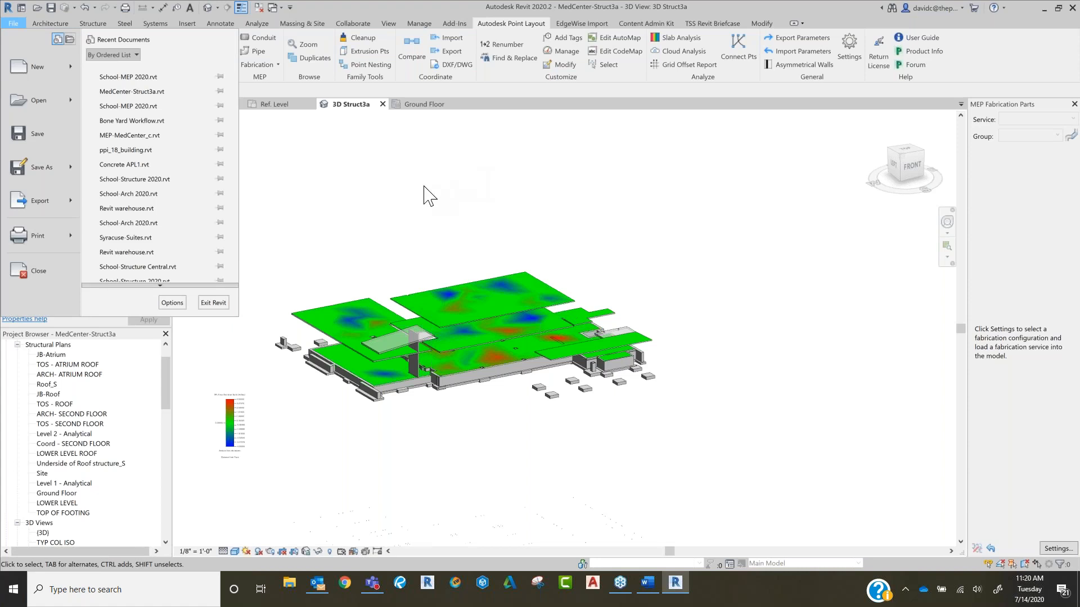
mouse_move(75, 174)
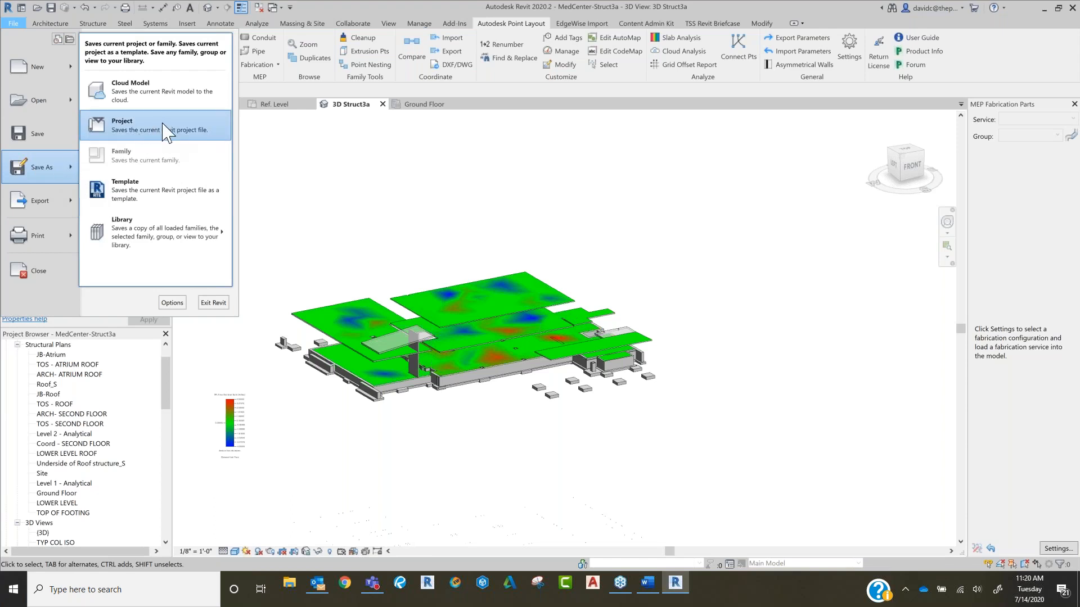
click(181, 96)
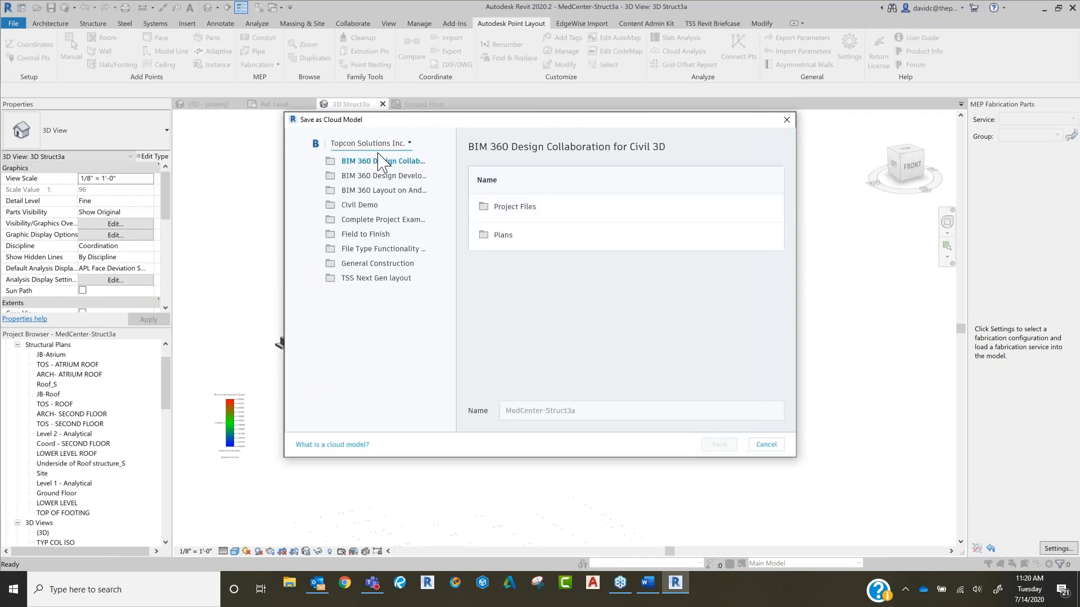
click(380, 279)
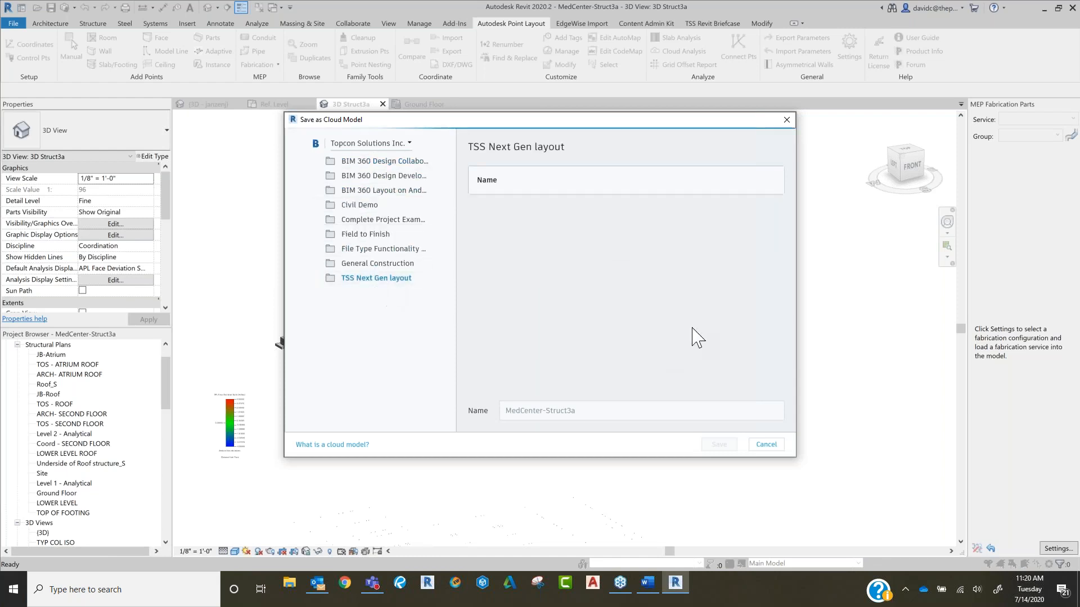
double_click(520, 209)
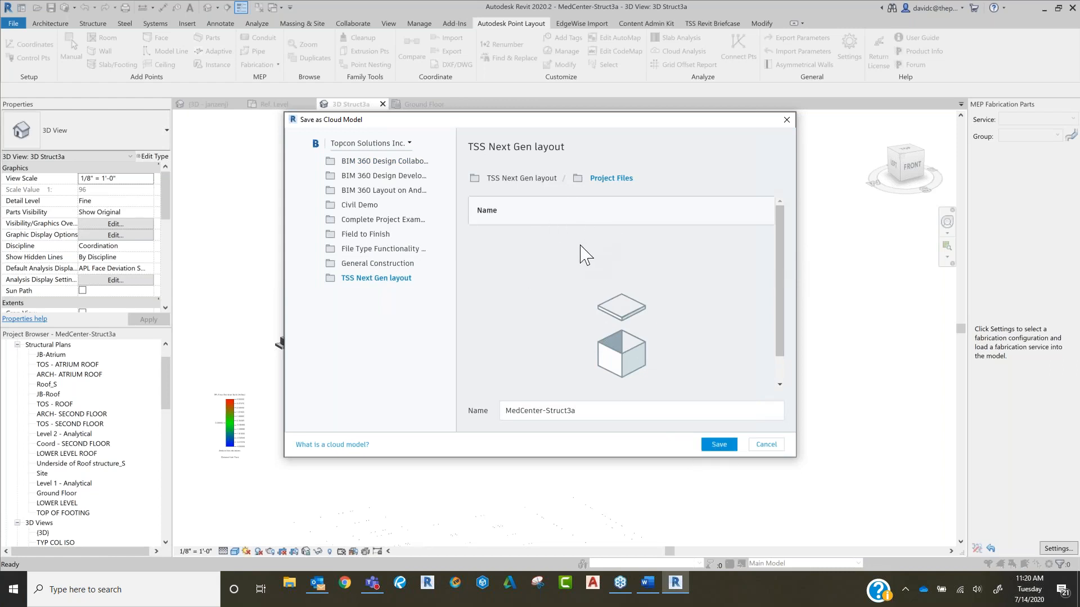
click(766, 444)
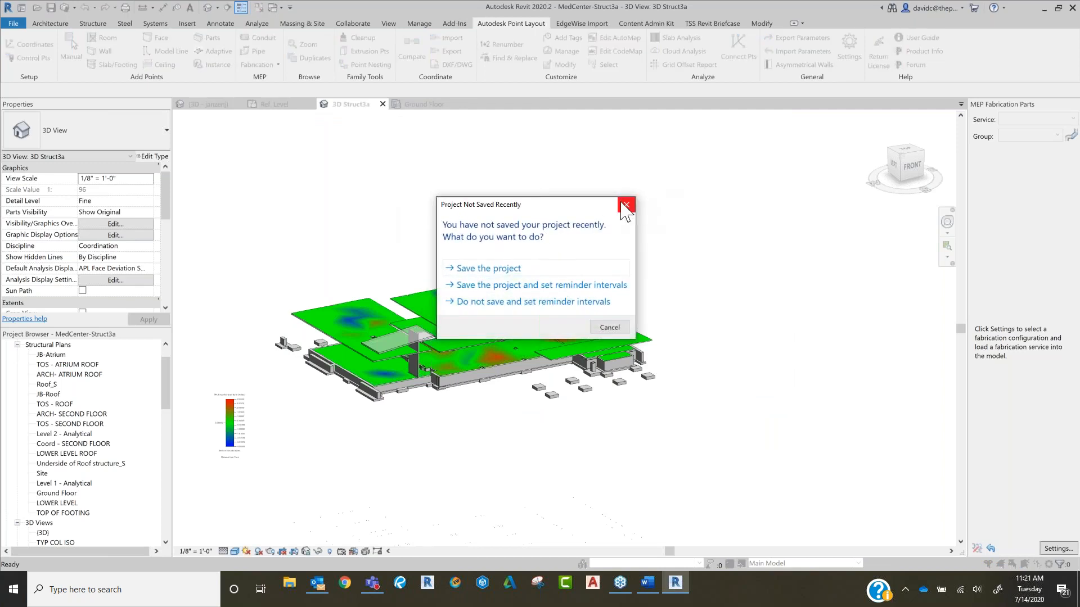
click(627, 207)
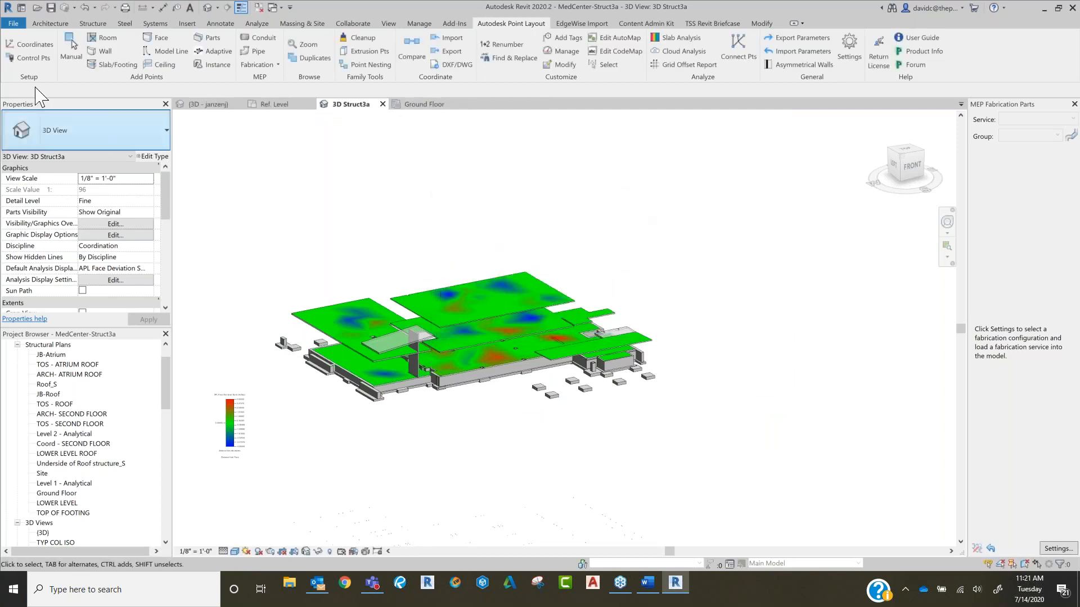
Step: Start saving the project under a new location, browse BIM 360 > Topcon Solutions Inc > TSS Next Gen layout > Project Files, and cancel
click(13, 23)
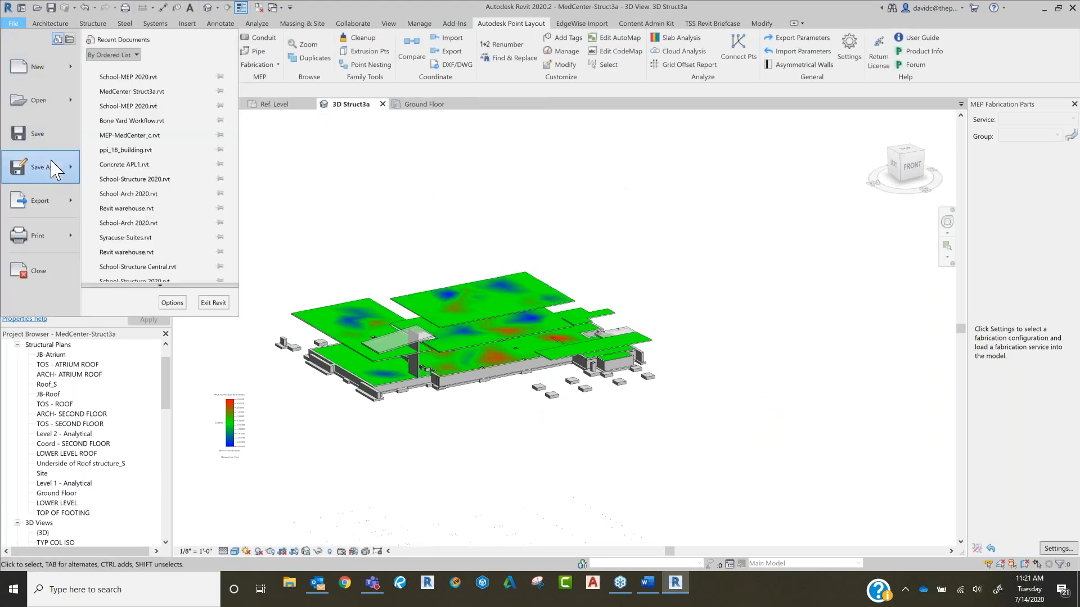
mouse_move(51, 167)
click(172, 133)
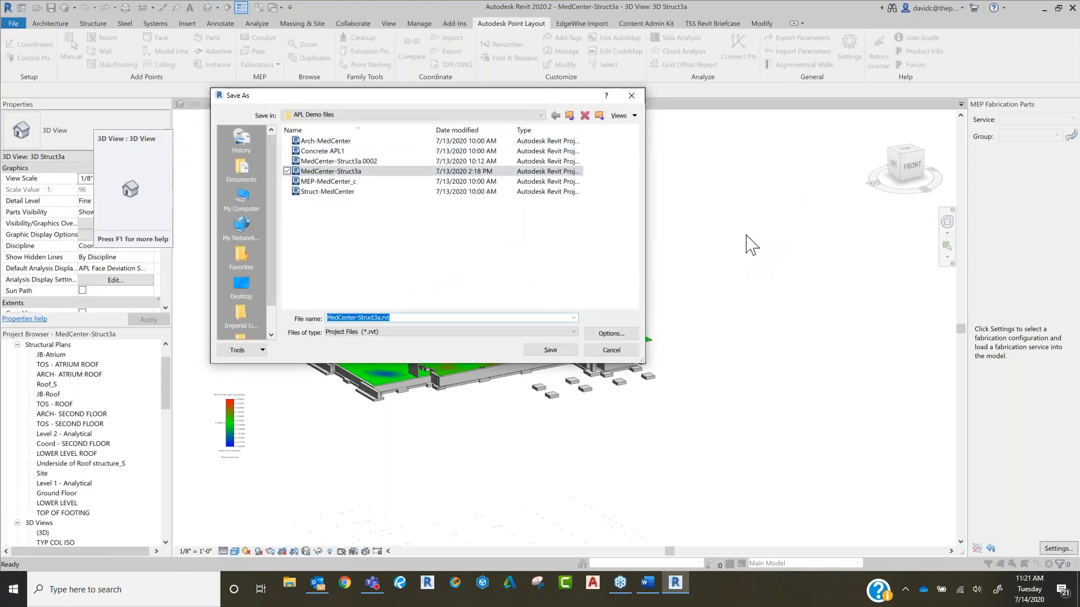
click(243, 200)
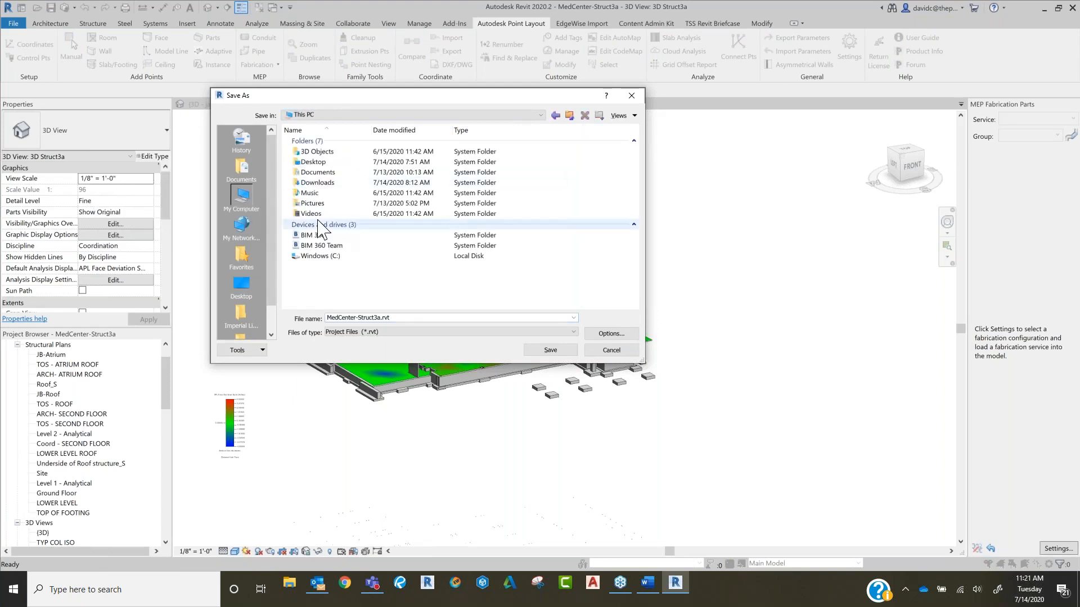
click(329, 239)
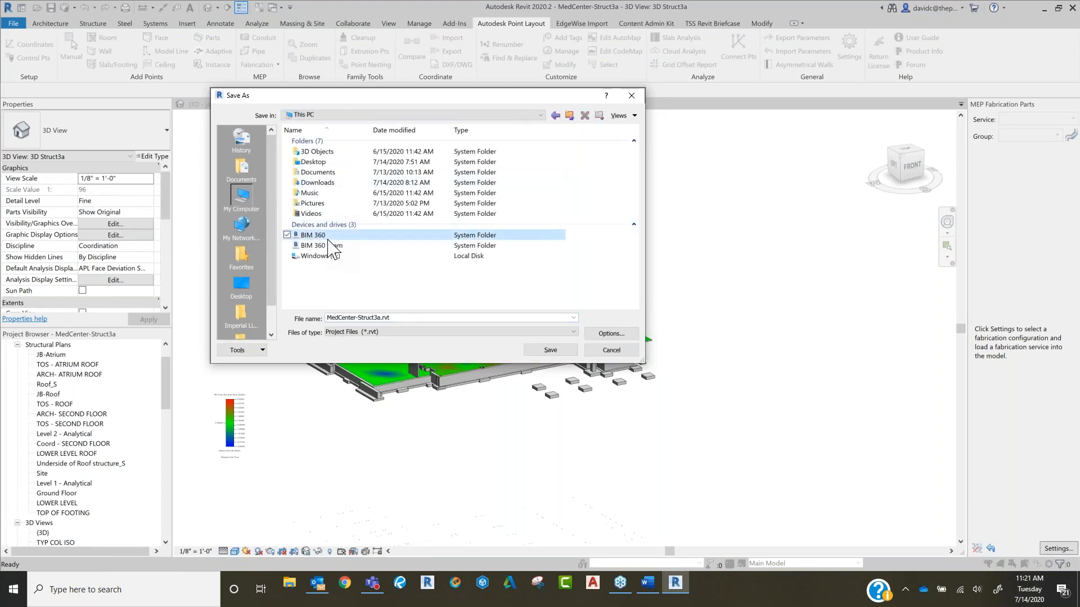
double_click(329, 239)
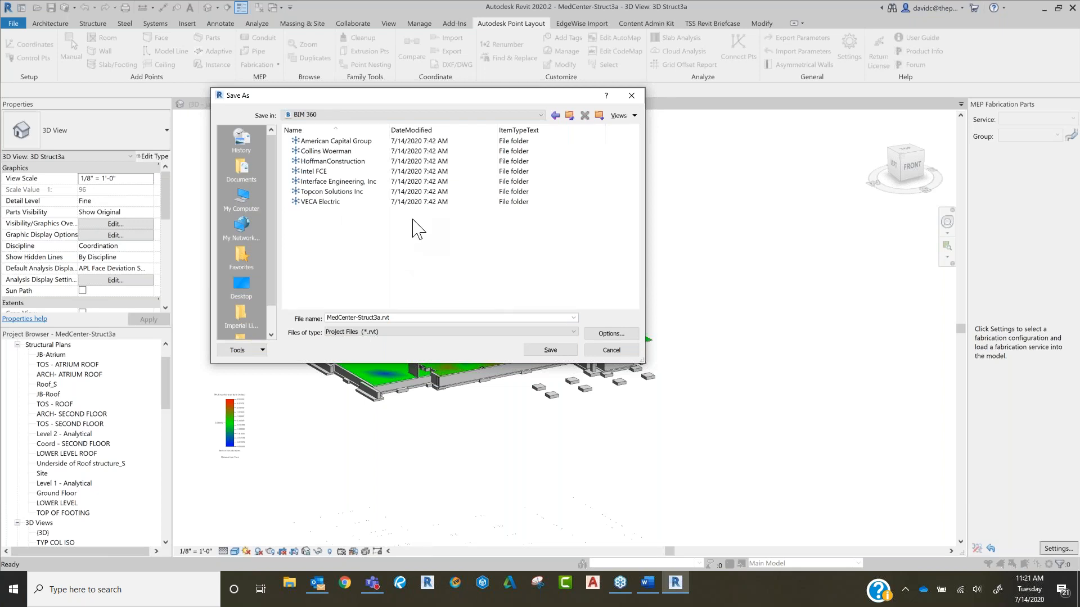
click(360, 194)
double_click(361, 194)
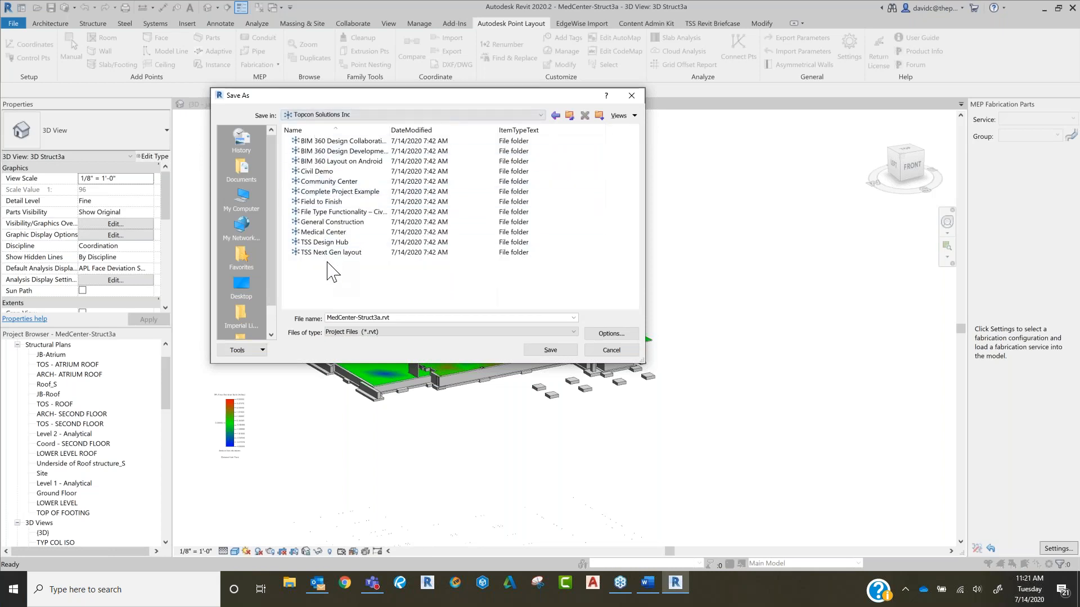
click(374, 255)
key(Return)
click(345, 142)
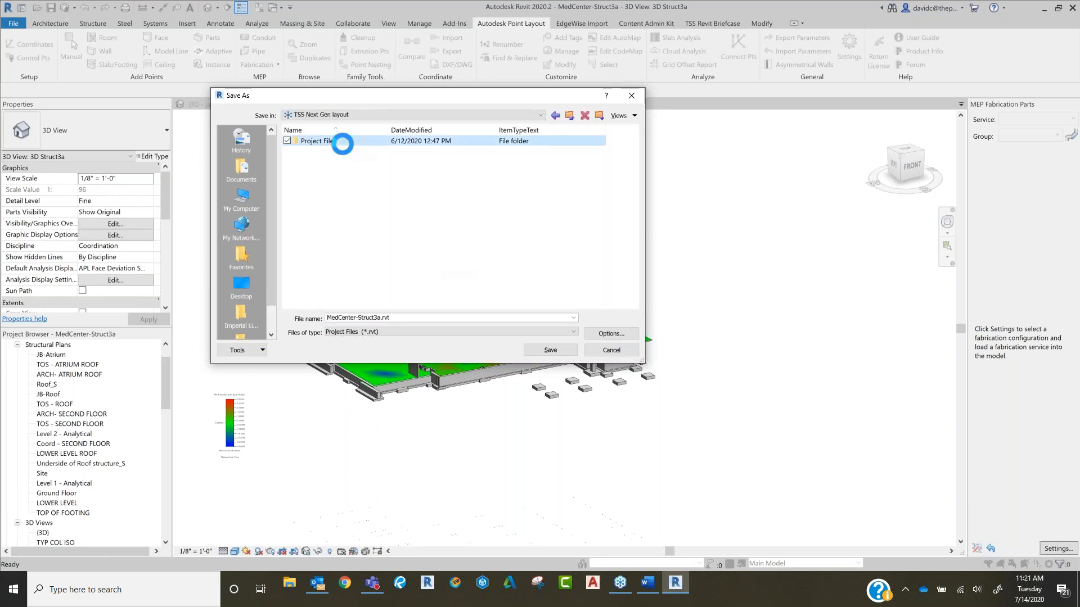
double_click(323, 142)
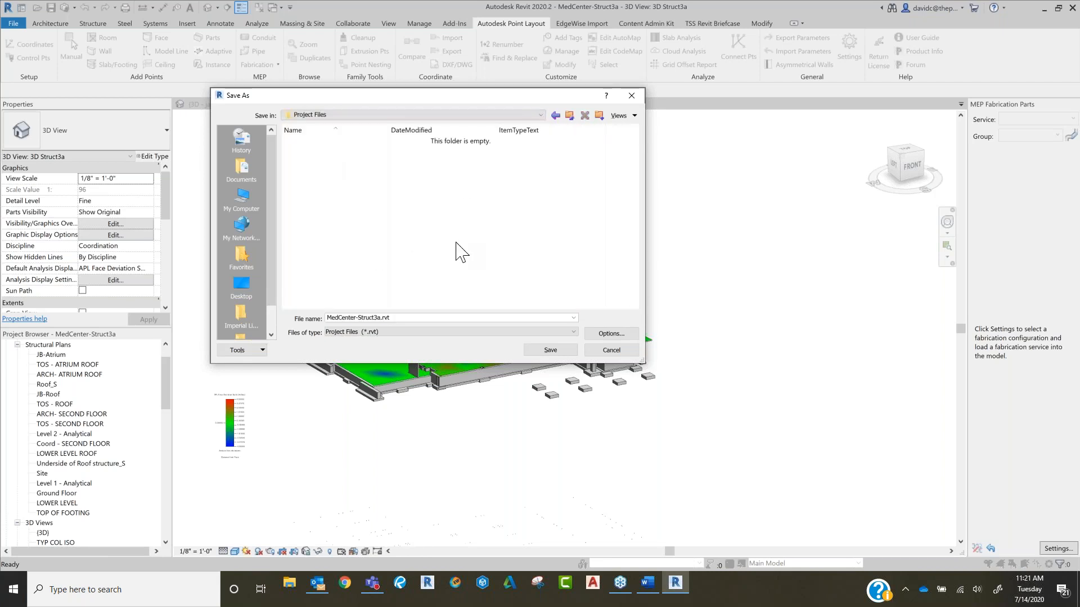
click(633, 356)
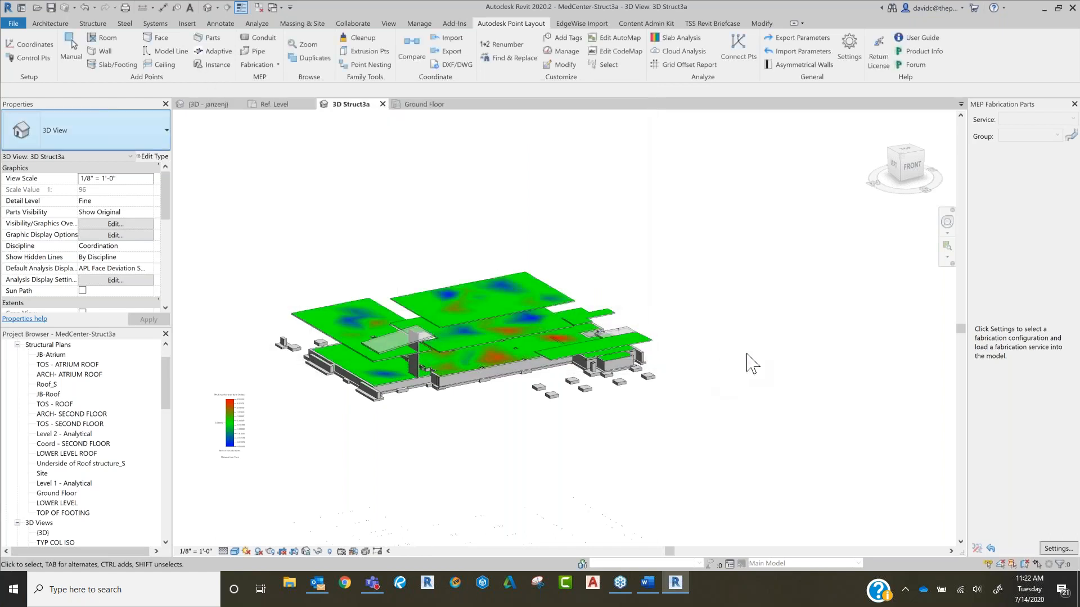
click(359, 23)
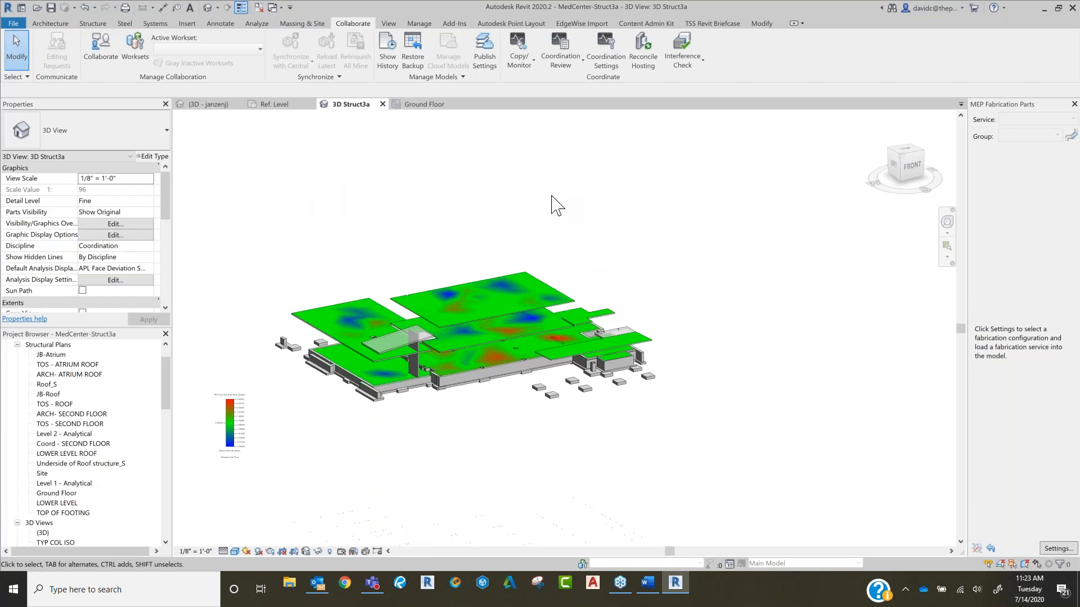
click(510, 23)
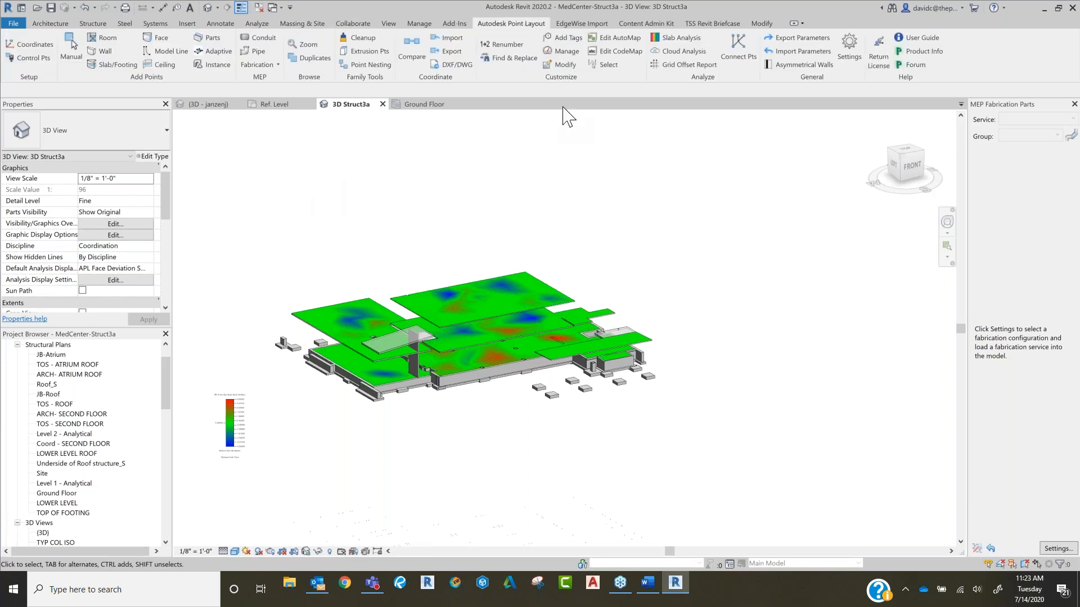
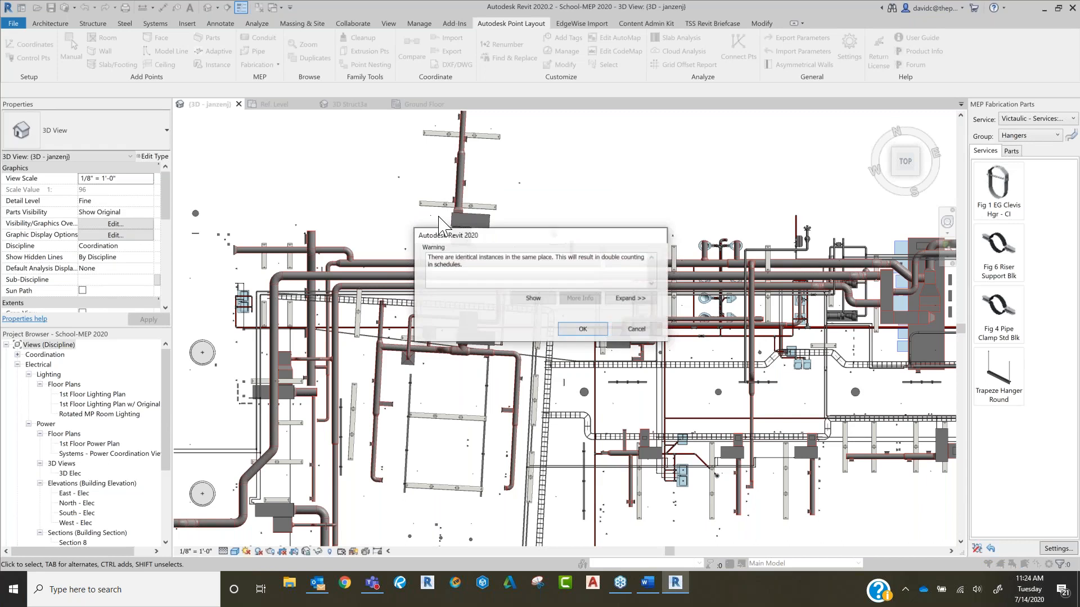
Step: Accept the duplicate-instance warning, start adding fabrication run points of type Pipe Pt, review the run types, and close the list without choosing any
click(592, 327)
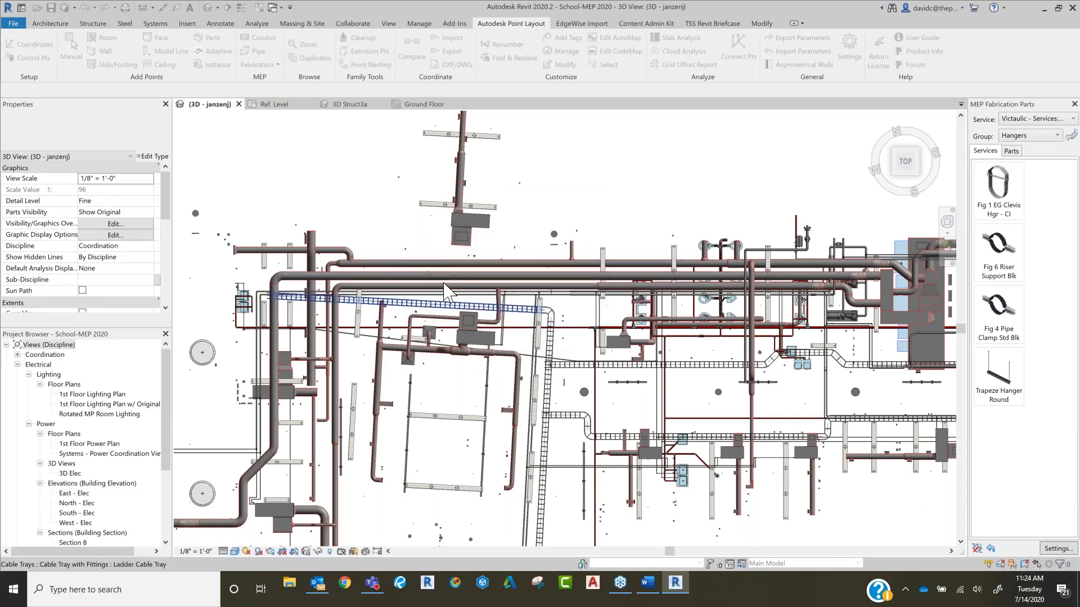
scroll(416, 253, down, 2)
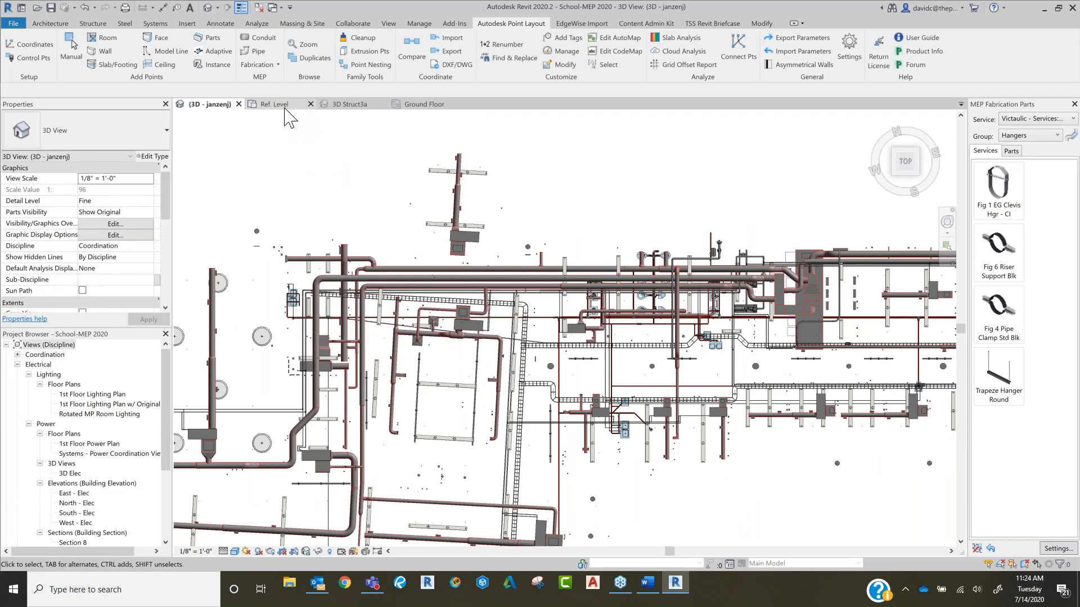
click(263, 65)
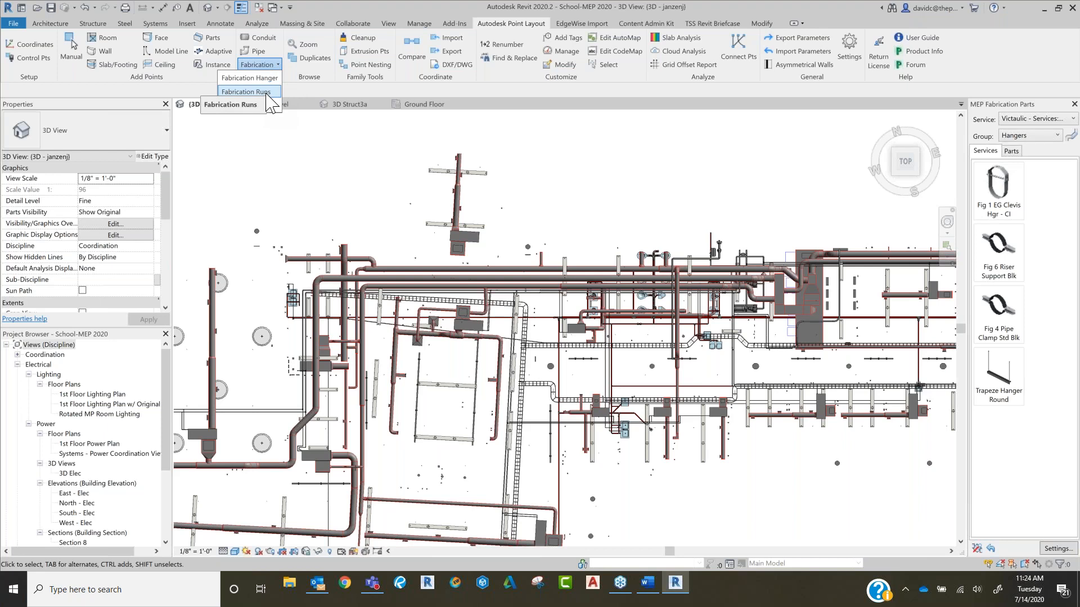
click(267, 92)
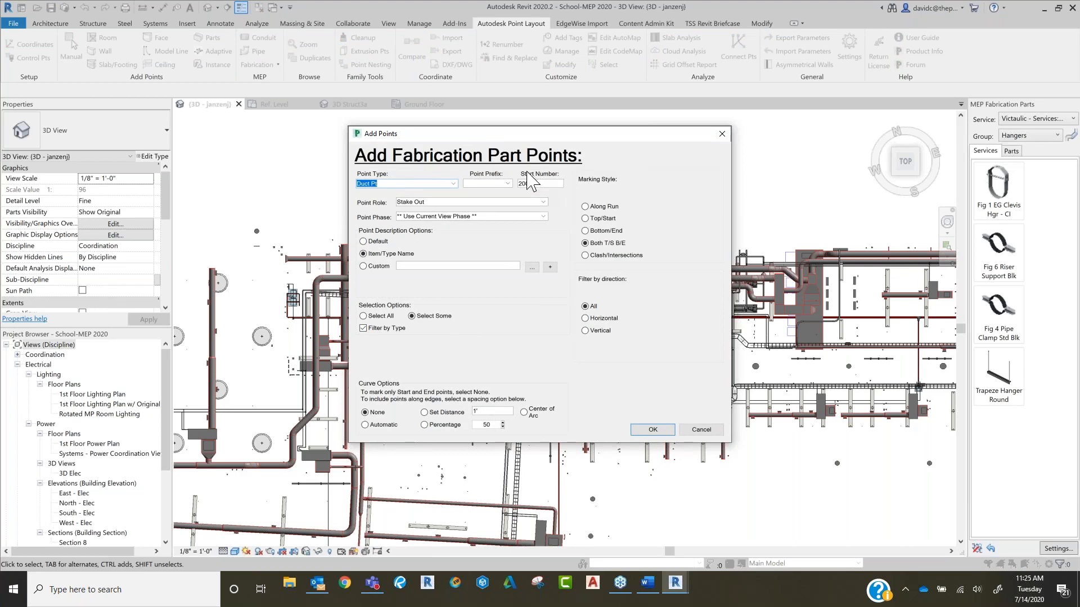
click(453, 183)
click(383, 205)
click(652, 429)
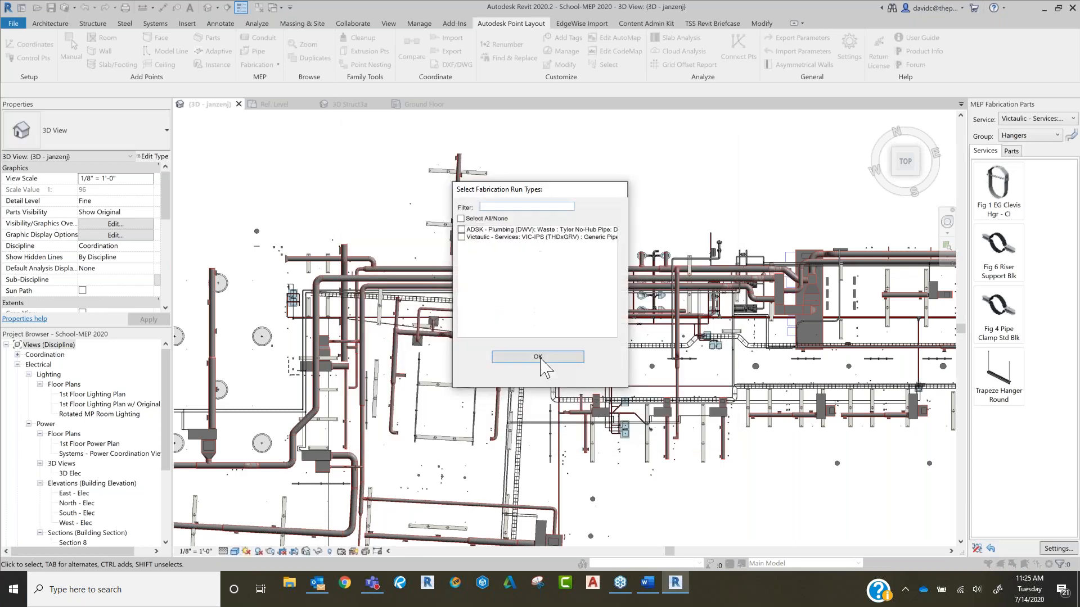
drag(624, 191, 751, 168)
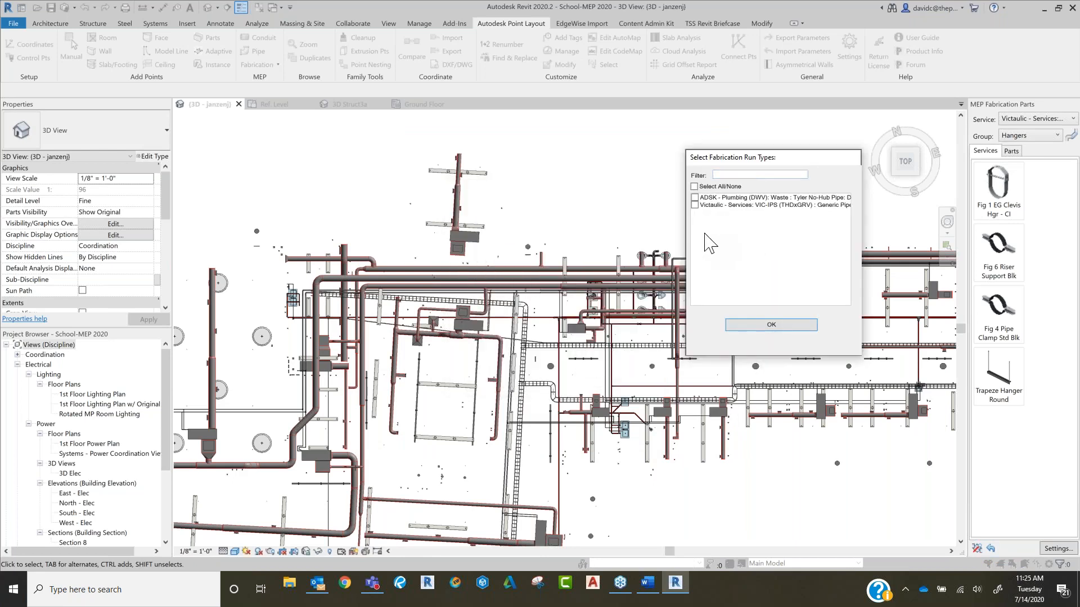
click(730, 326)
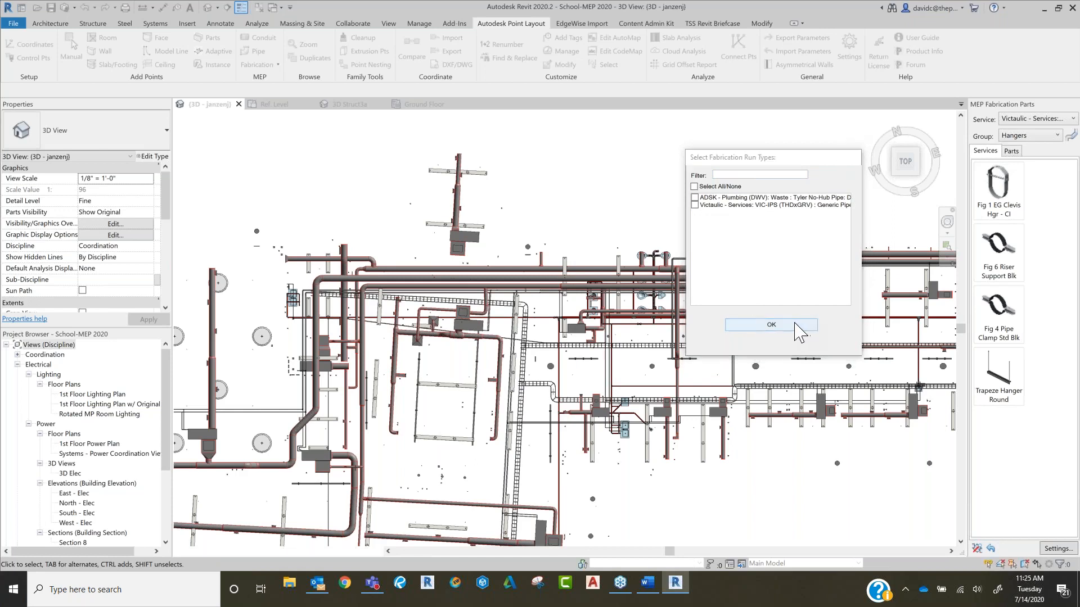
click(643, 331)
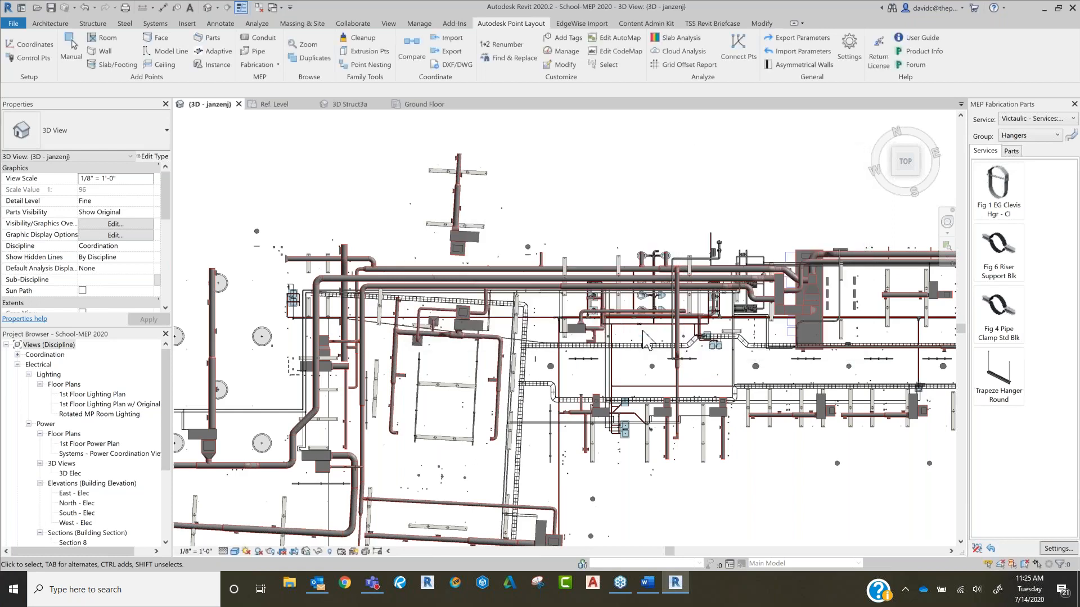
Step: Review the options for comparing a point file to the drawing and close the comparison without loading a file
middle_drag(669, 230, 514, 163)
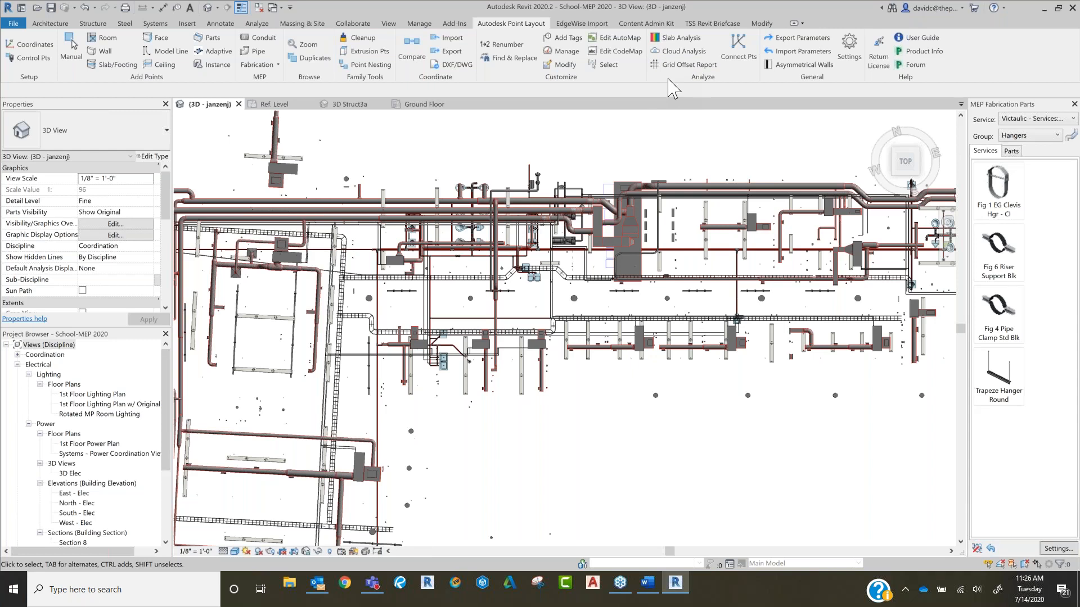
click(414, 61)
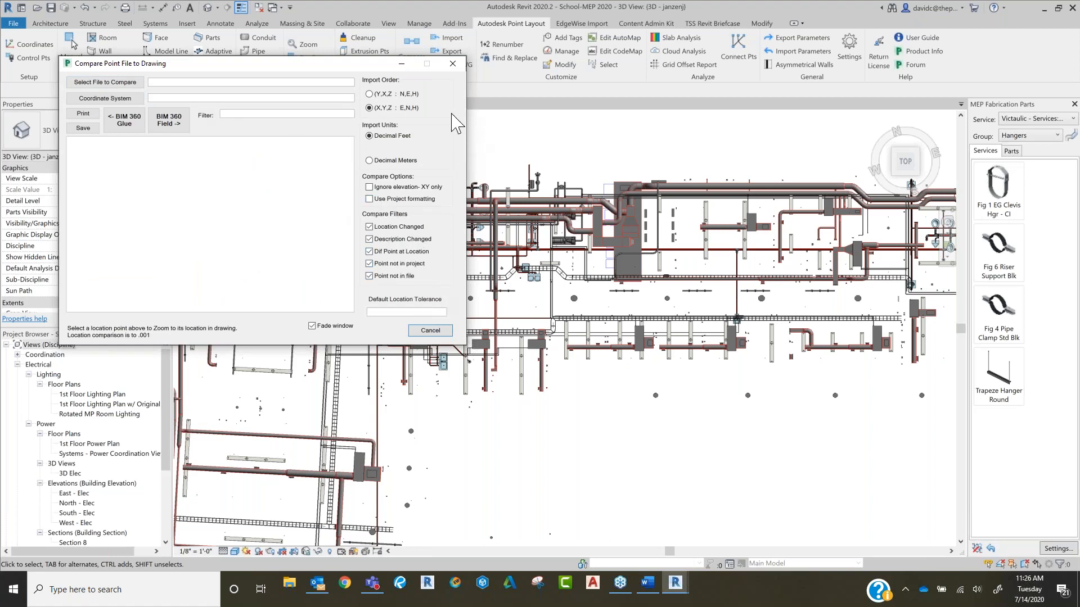
click(451, 65)
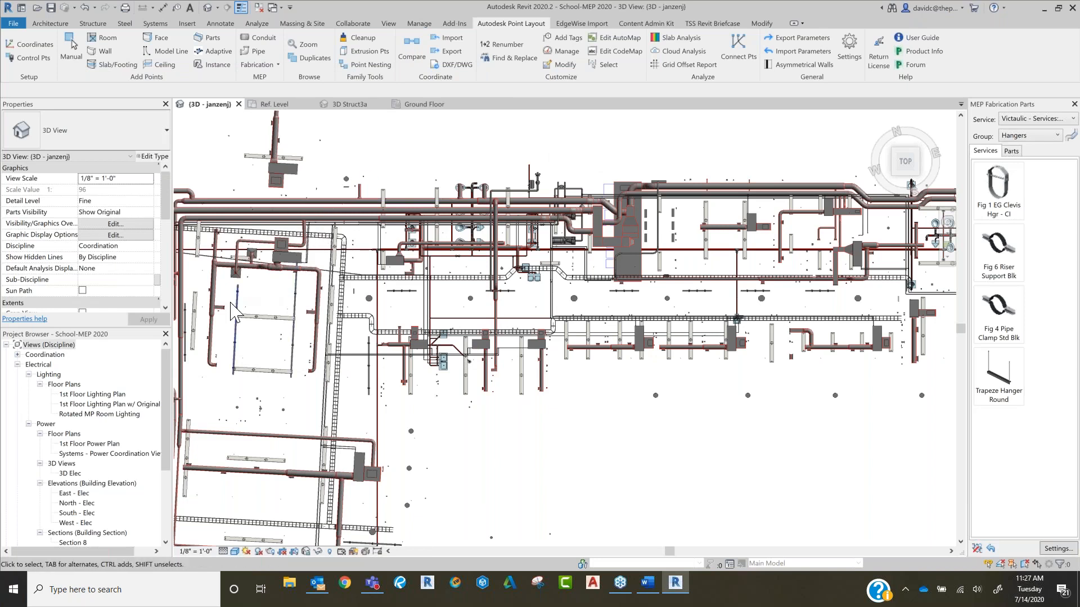
Step: Window-select the whole MEP model, review its Visibility/Graphic Overrides model categories, and cancel without changes
scroll(338, 322, up, 1)
middle_drag(596, 263, 884, 304)
scroll(341, 338, up, 2)
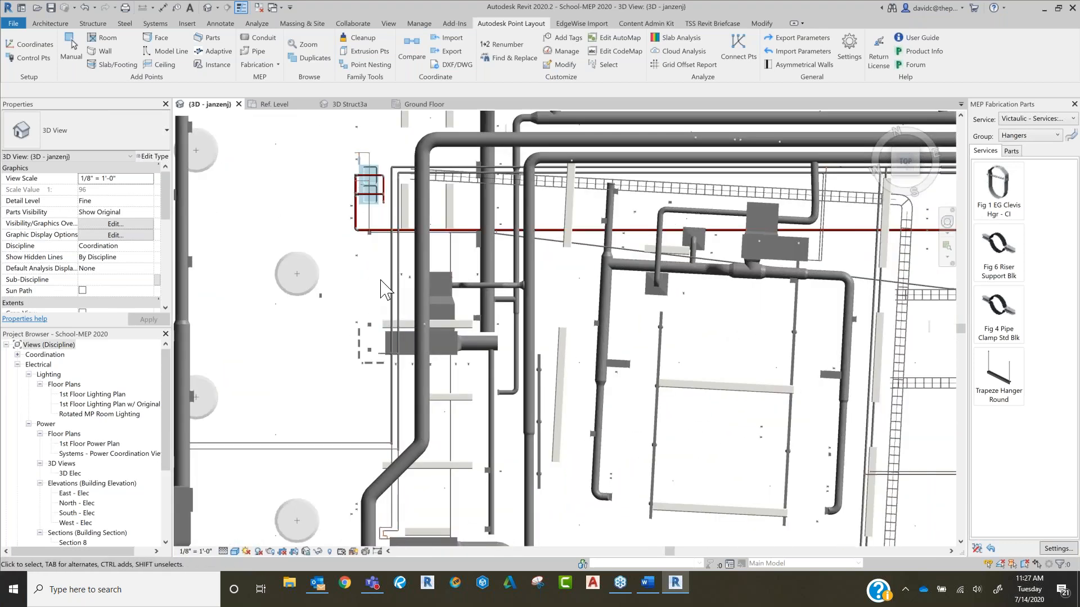
middle_drag(340, 448, 364, 291)
scroll(360, 281, down, 8)
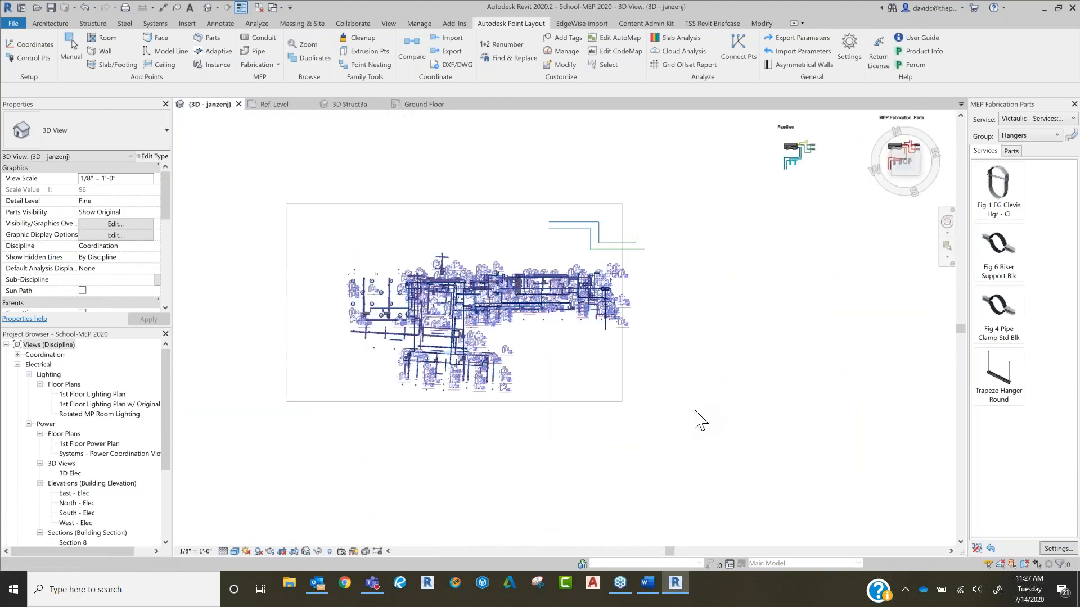
drag(677, 399, 695, 410)
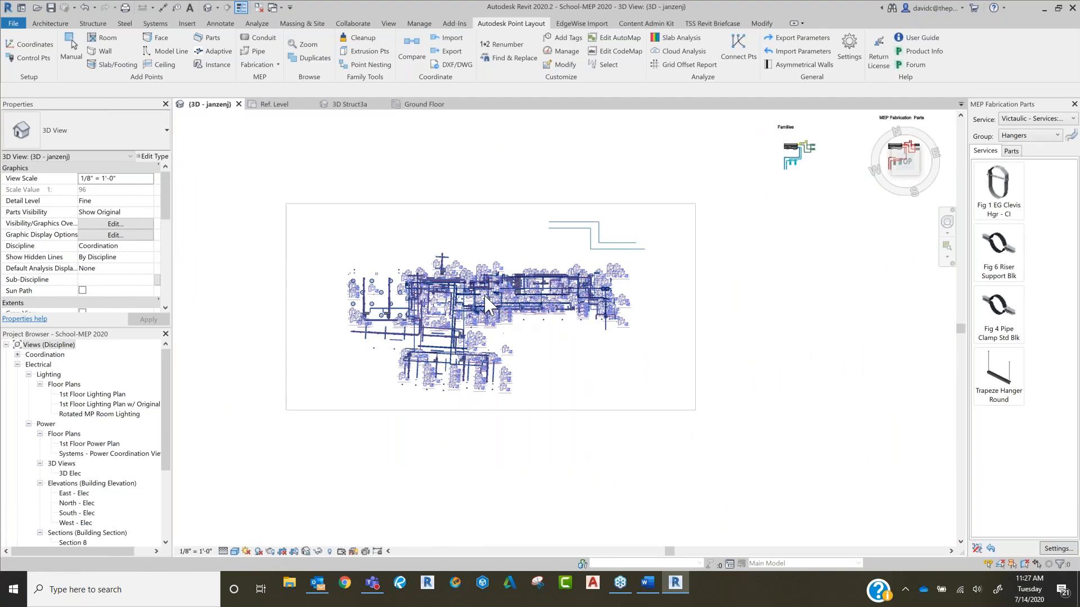
key(v)
key(g)
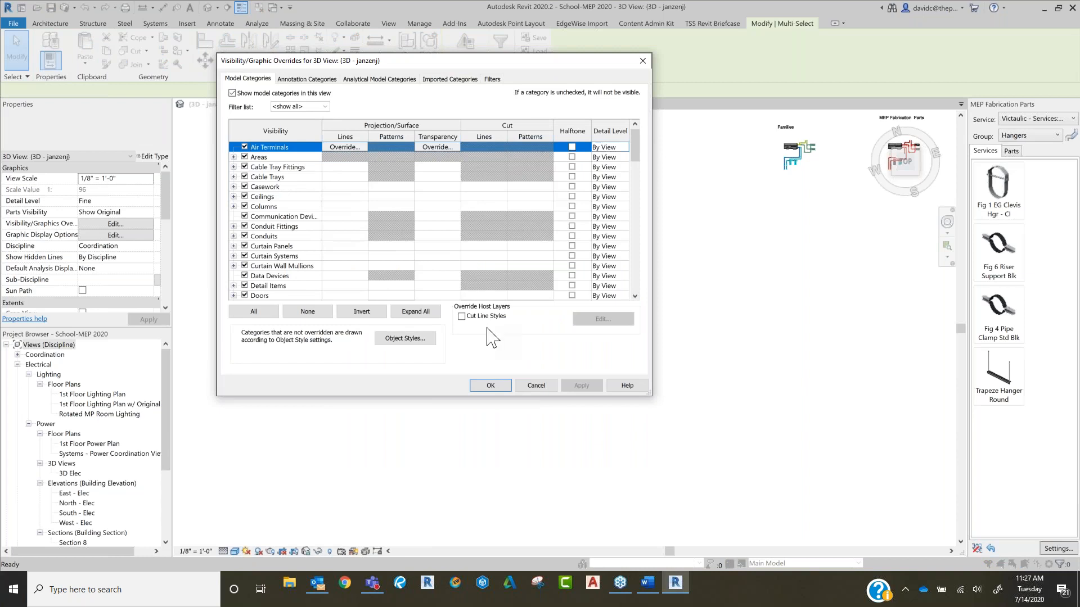
key(e)
click(534, 386)
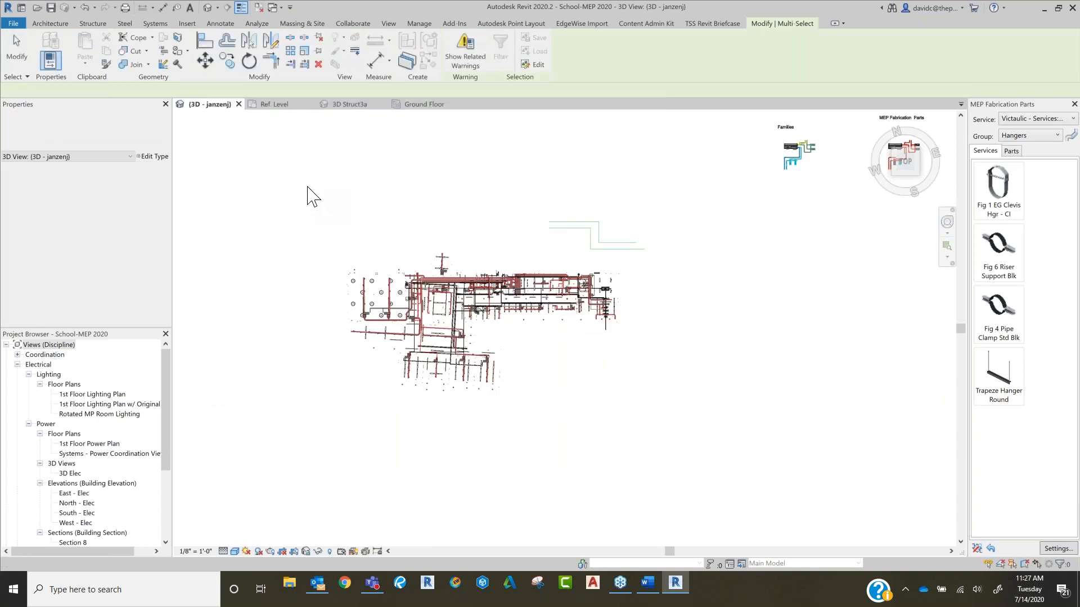
Step: Select the whole MEP model and filter the selection down to the Electrical Equipment category only
click(669, 403)
drag(579, 316, 578, 316)
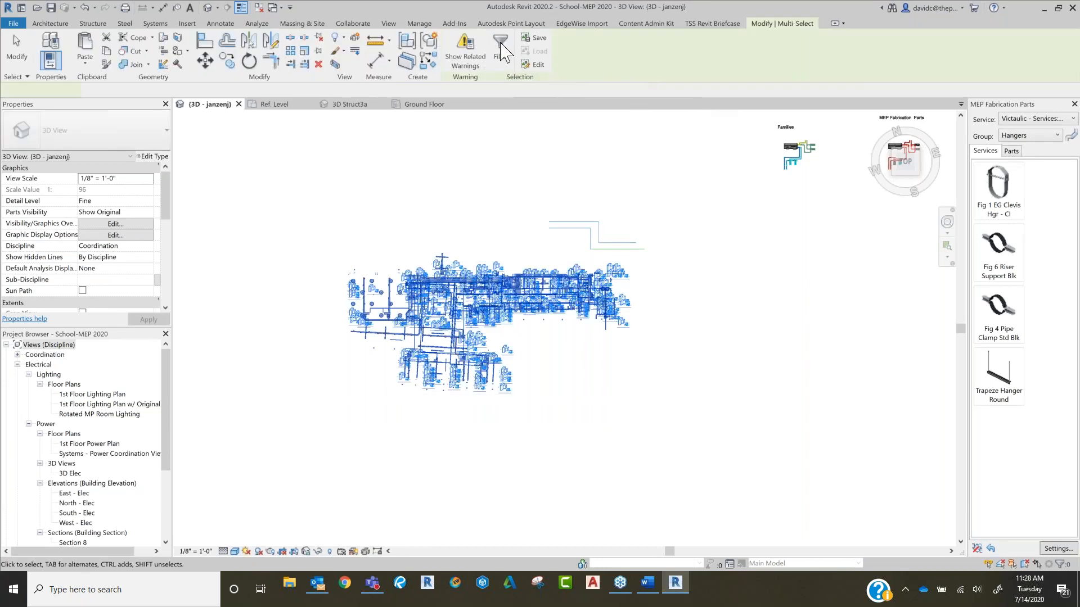
click(500, 51)
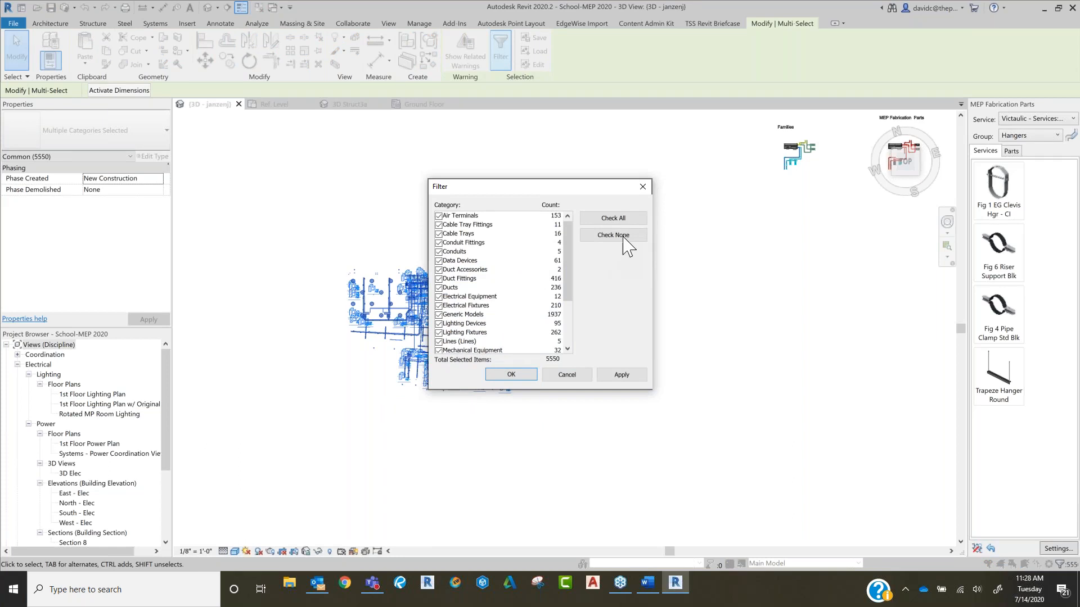
click(613, 235)
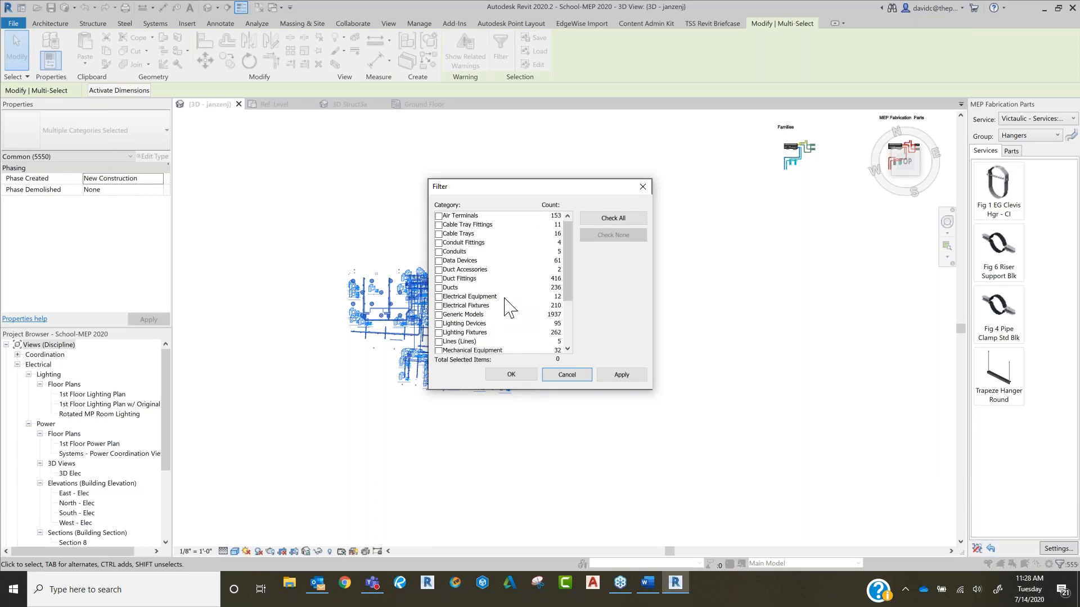
drag(551, 189, 723, 191)
click(611, 299)
click(611, 290)
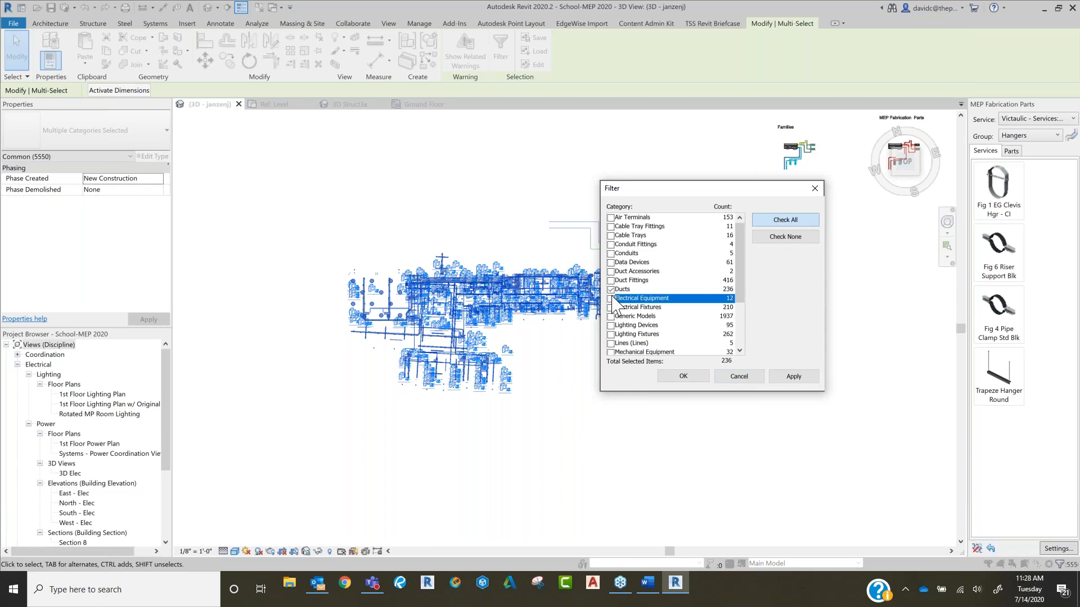
click(783, 238)
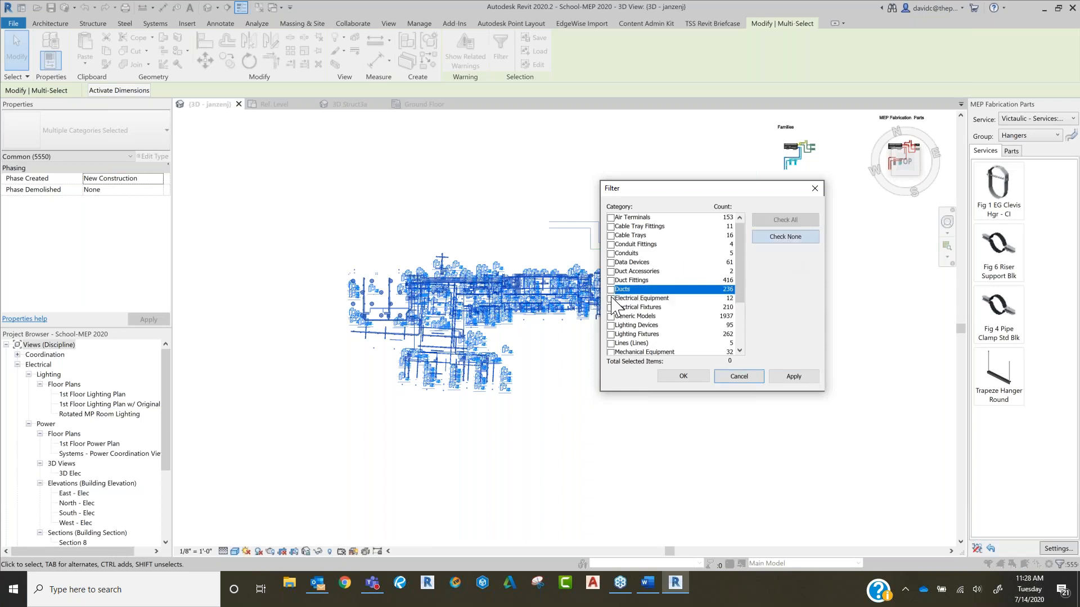
click(700, 378)
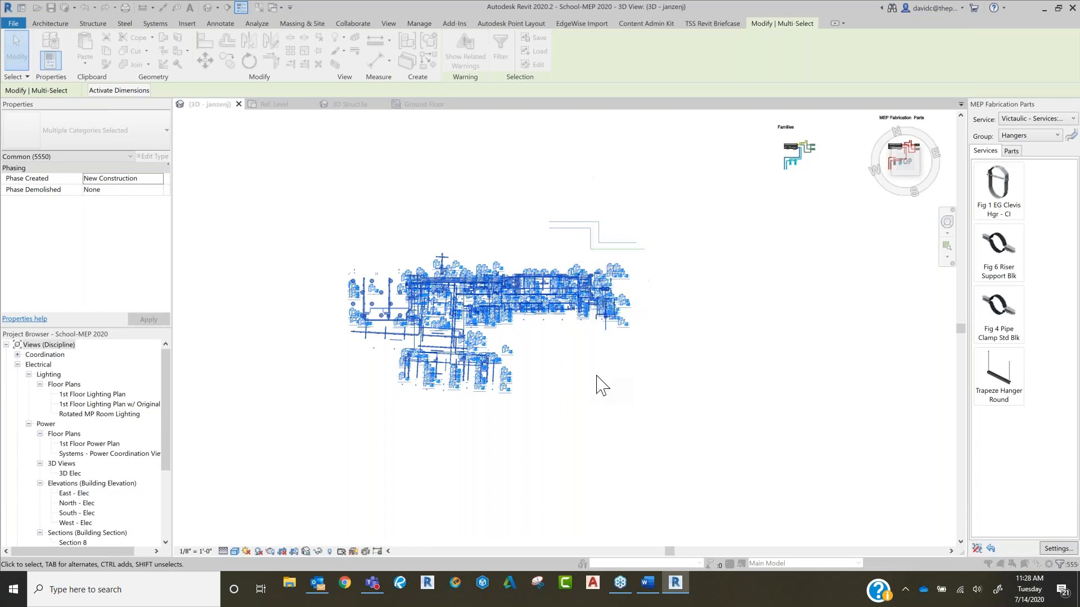
Step: Orient the 3D view to Front around the rectangular duct, inspect the adjoining 4-ton horizontal heat pump, and clear the selection
scroll(480, 313, up, 6)
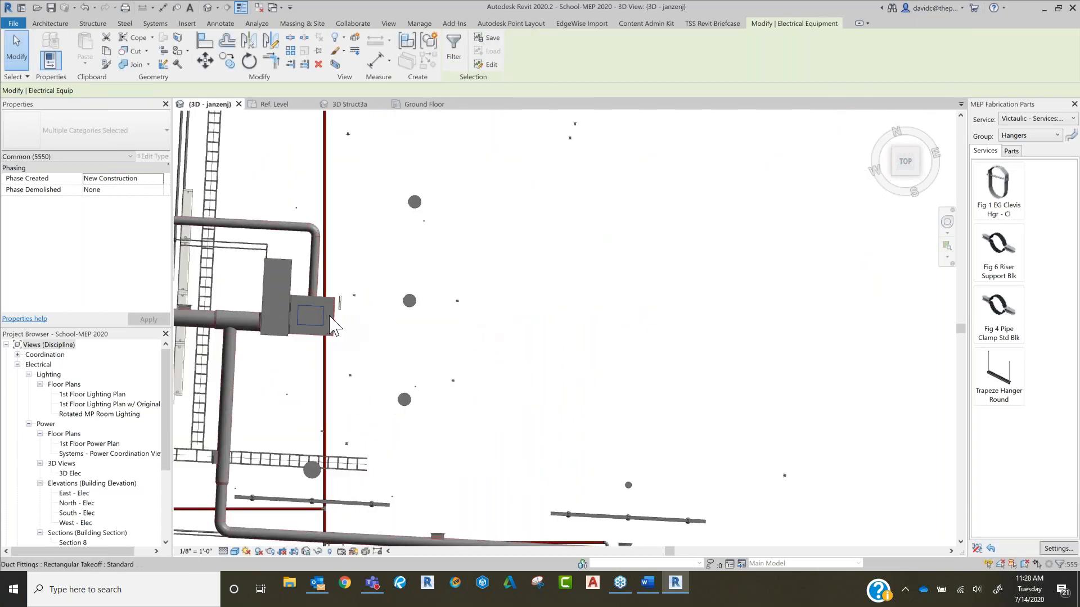
click(311, 336)
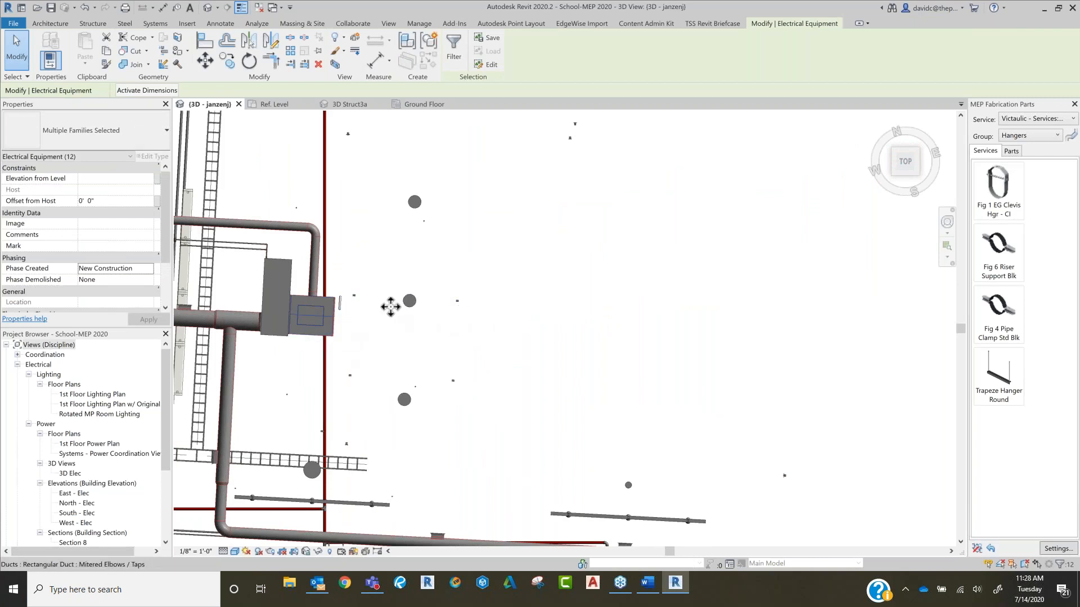
click(904, 181)
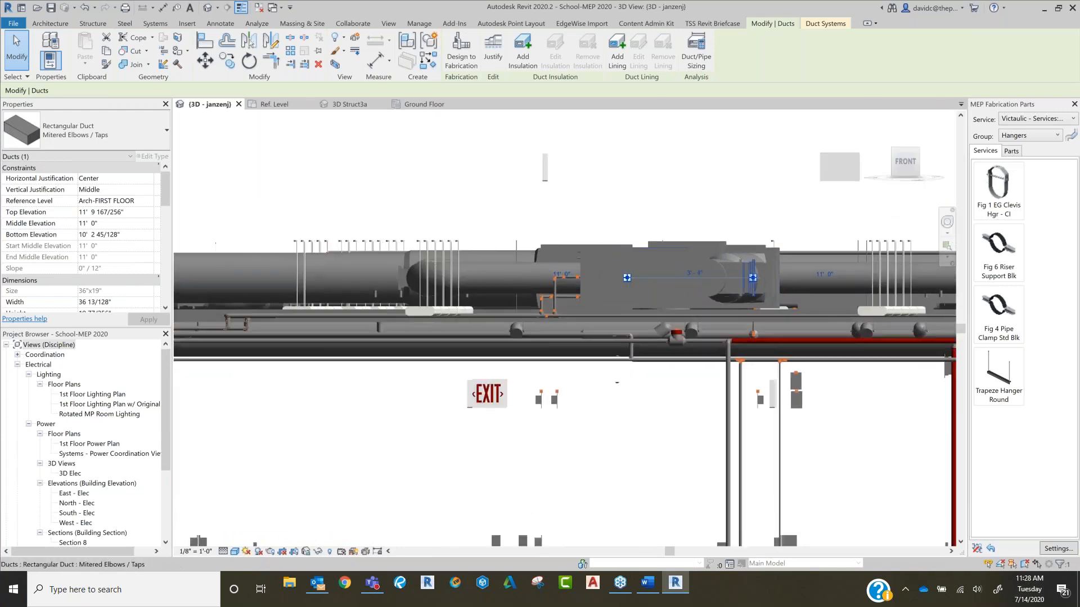
scroll(559, 284, up, 3)
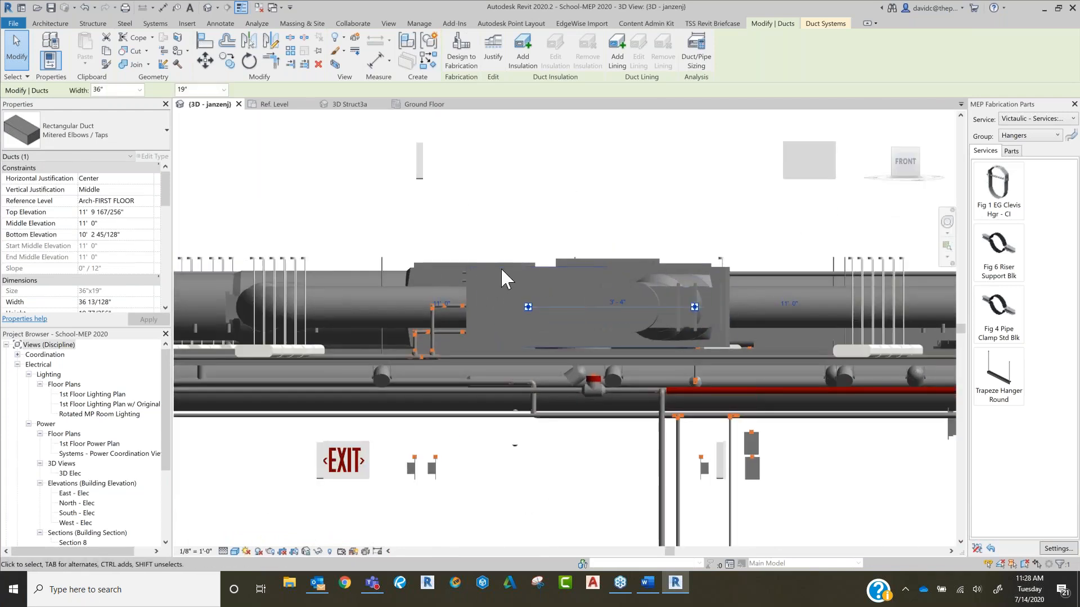
click(500, 268)
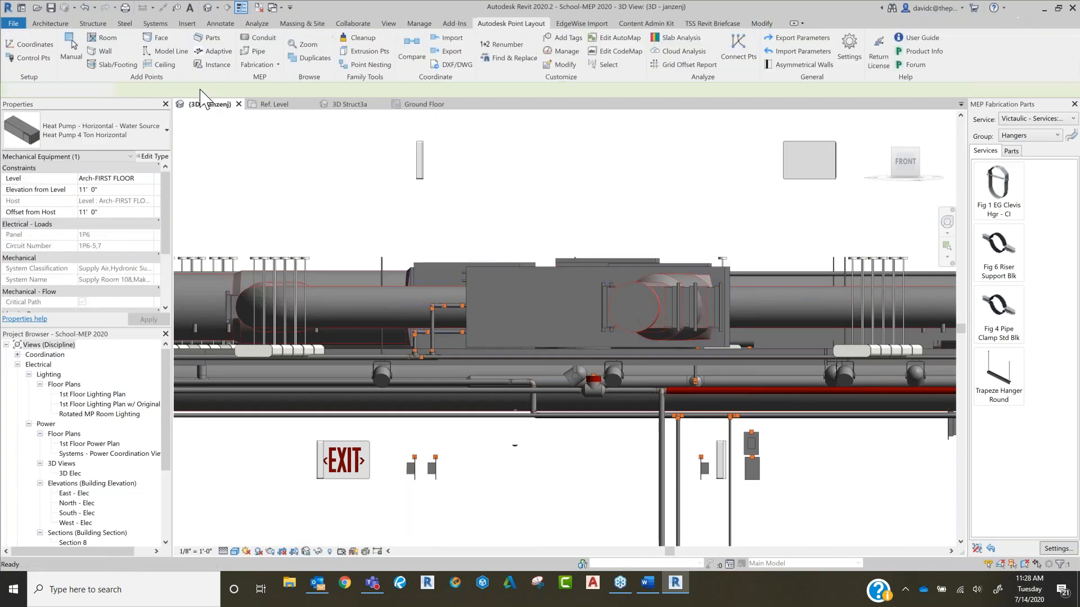
key(Escape)
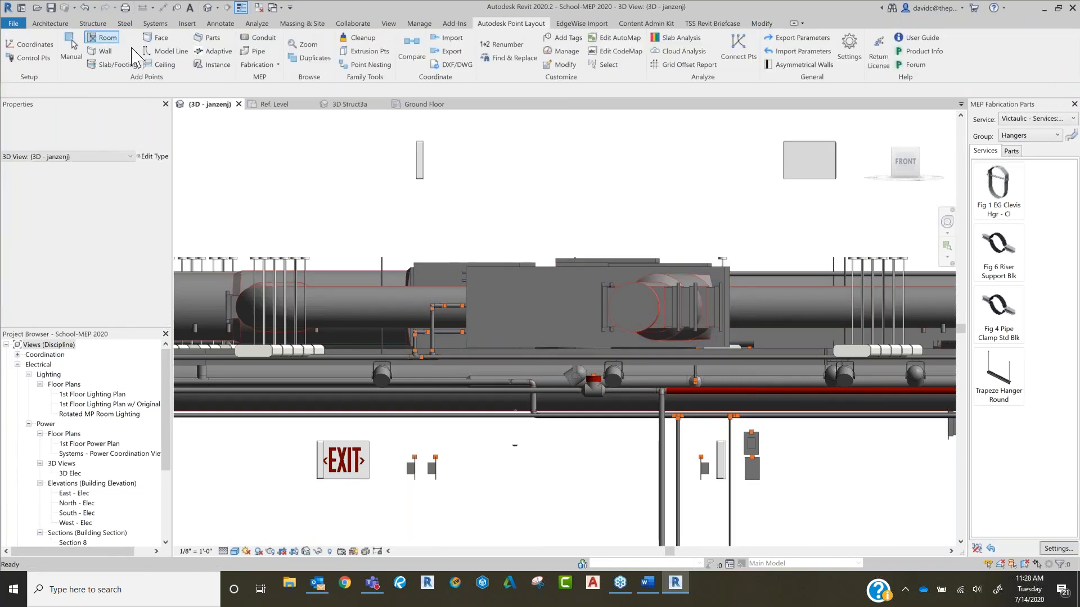
Step: Add layout points along the edges of the 4-ton horizontal heat pump's faces, using the description AHU
click(164, 38)
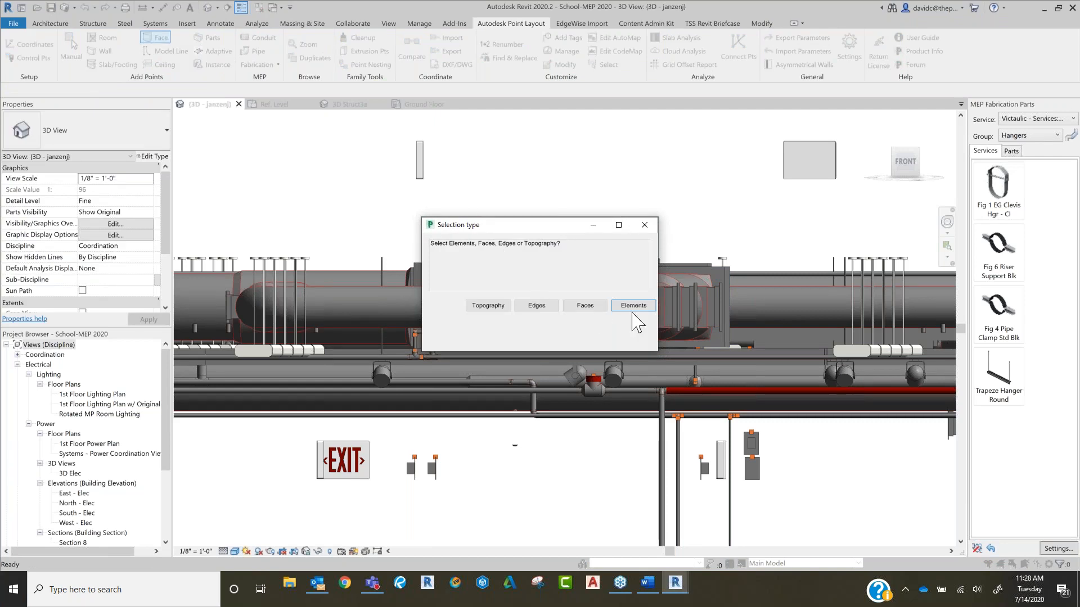
click(593, 306)
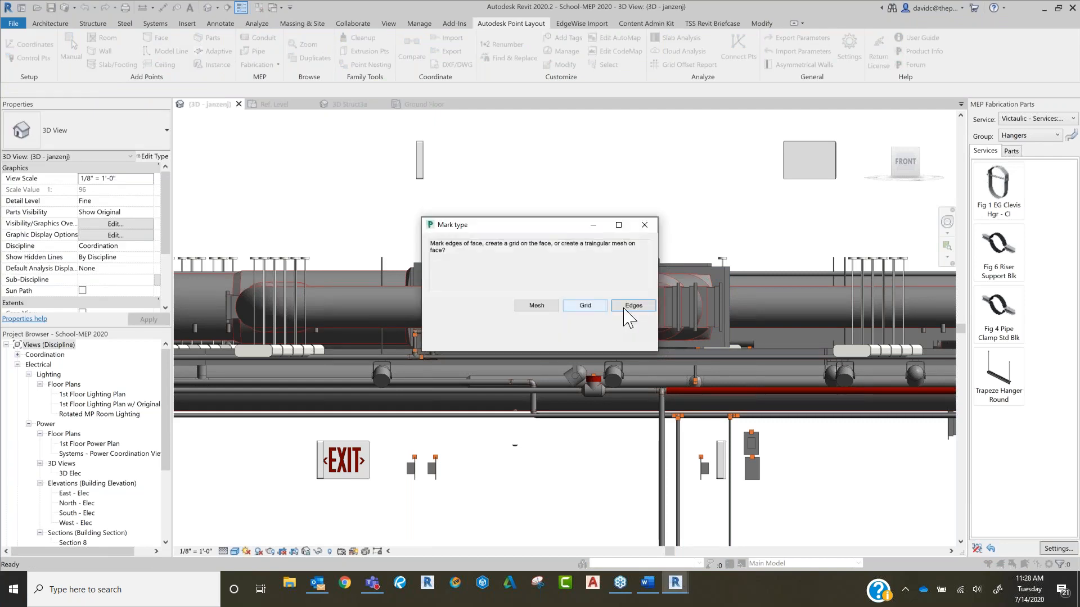
click(625, 311)
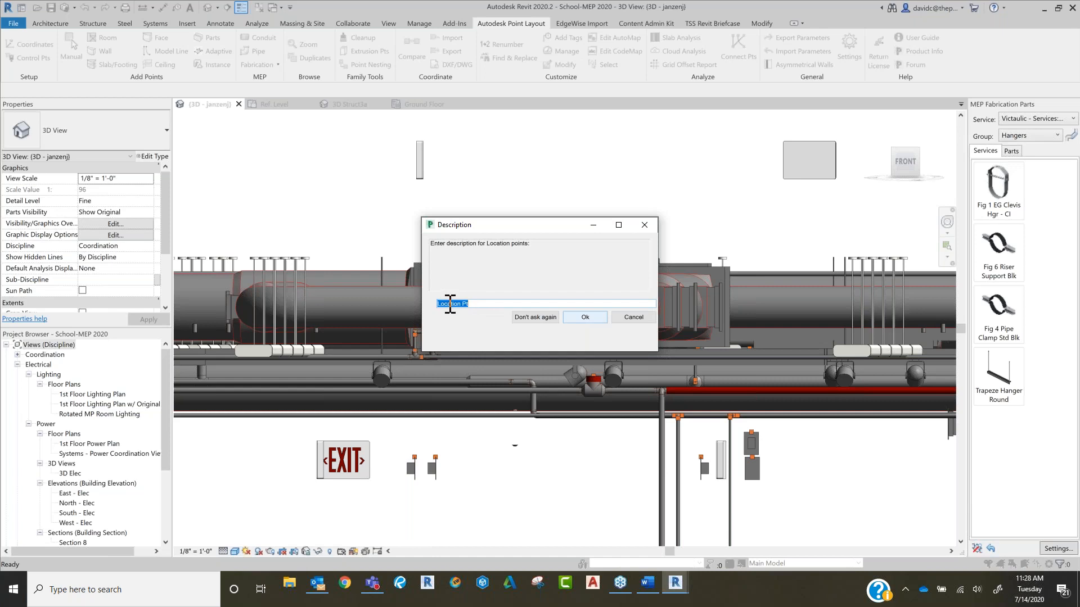
text(AHU)
click(586, 316)
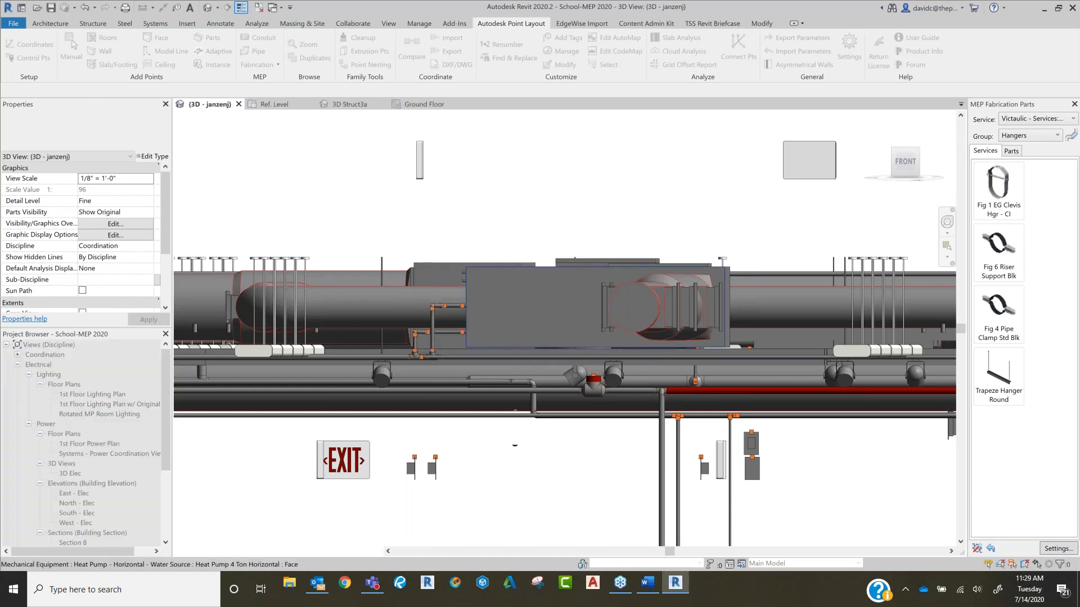
click(586, 317)
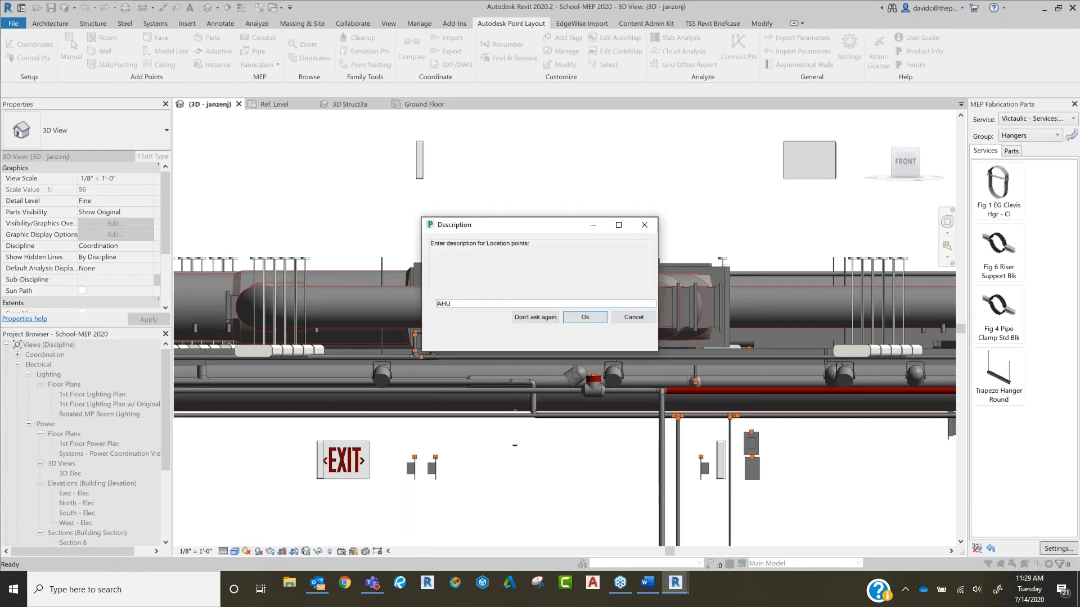
click(586, 318)
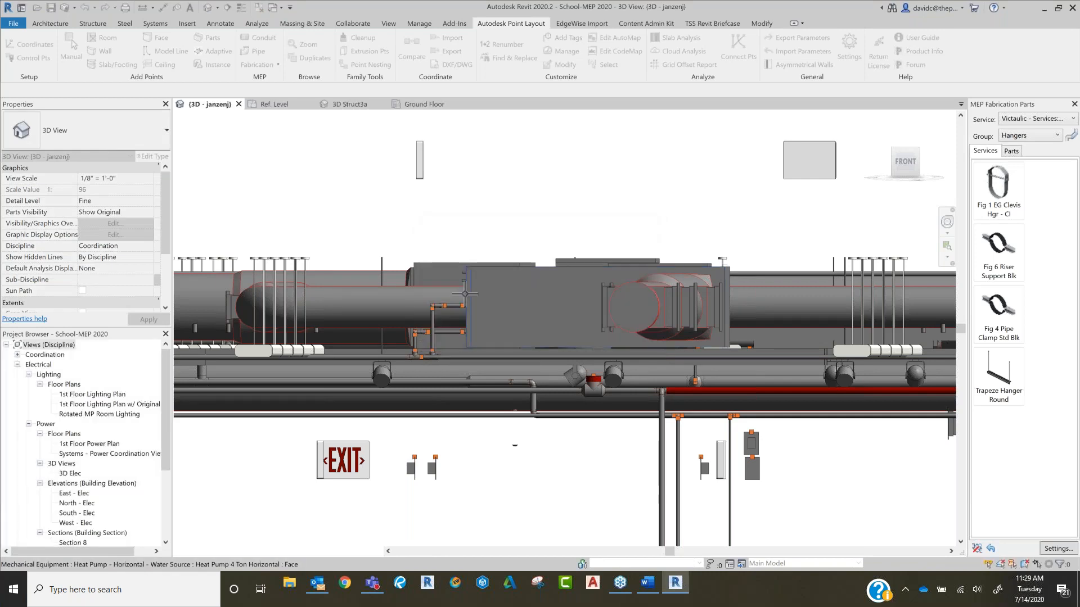
Step: Mark the edges of the adjoining 5-ton heat pump's face with points, cancel the description entry, and end the Face command
scroll(465, 293, up, 5)
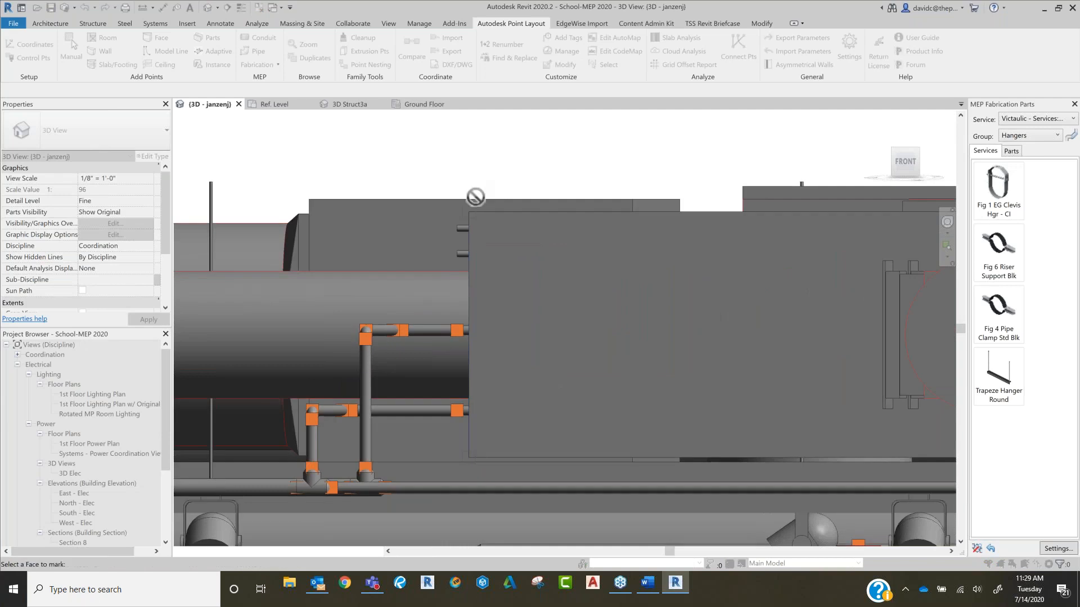
click(377, 214)
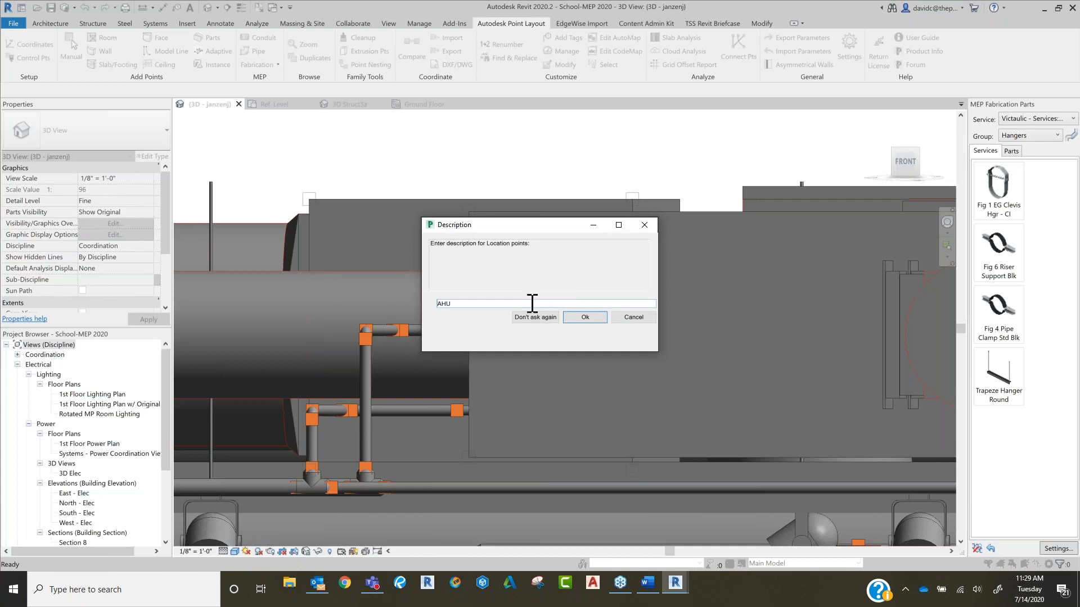
click(624, 319)
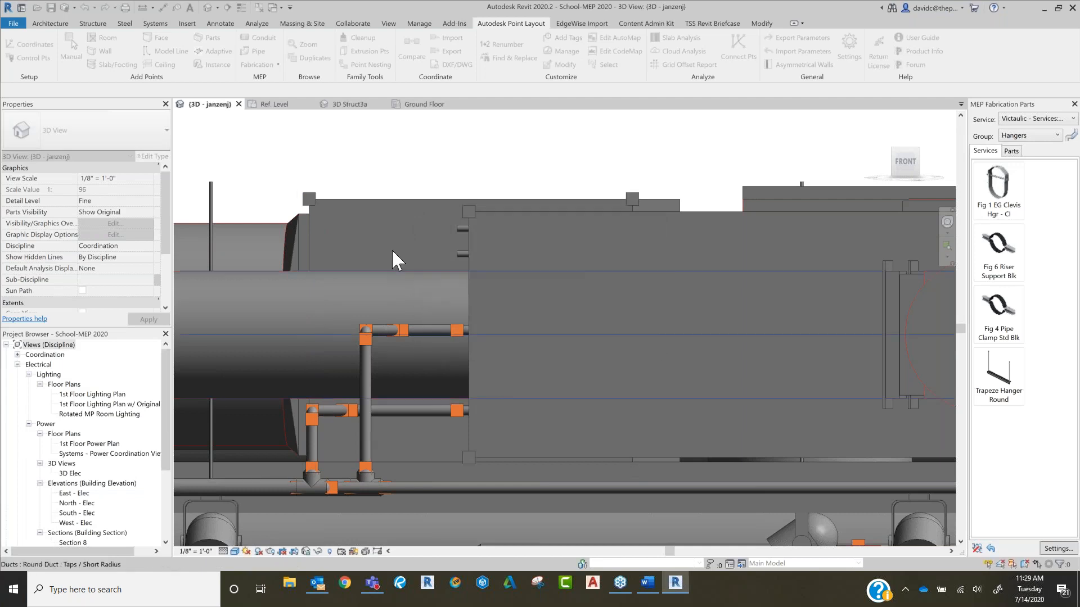
scroll(391, 248, down, 2)
scroll(582, 234, down, 1)
key(Escape)
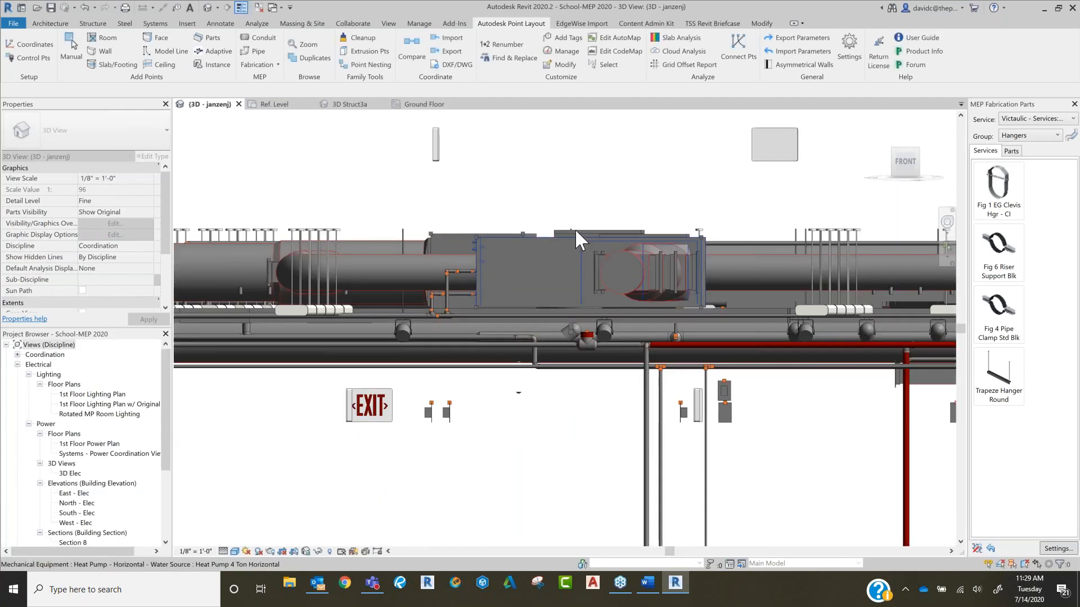
Step: Modify the color of all layout points in the current view and apply the chosen color
scroll(451, 237, up, 2)
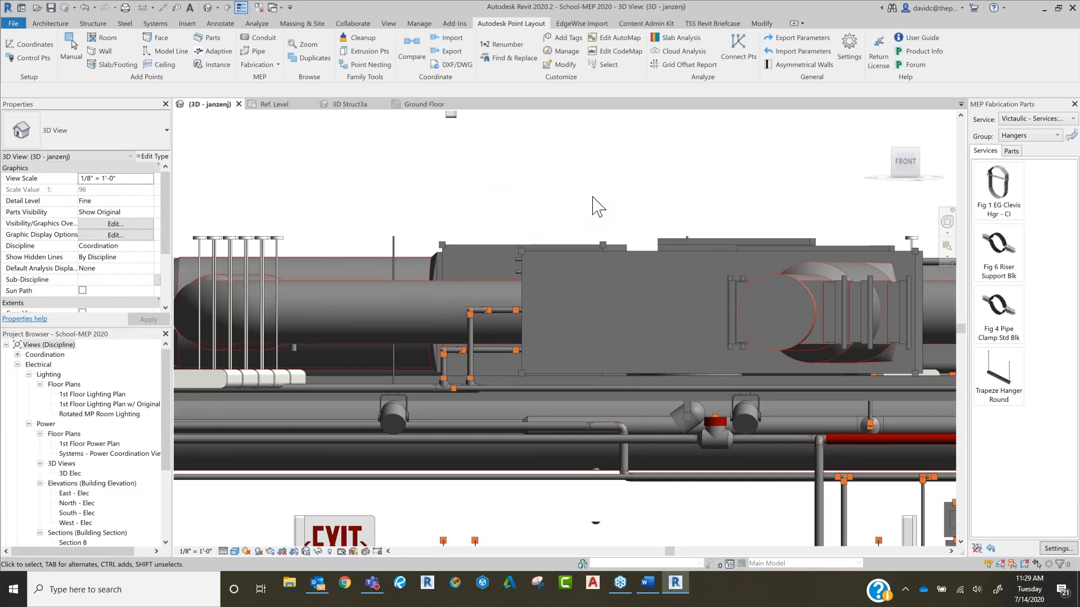
click(565, 65)
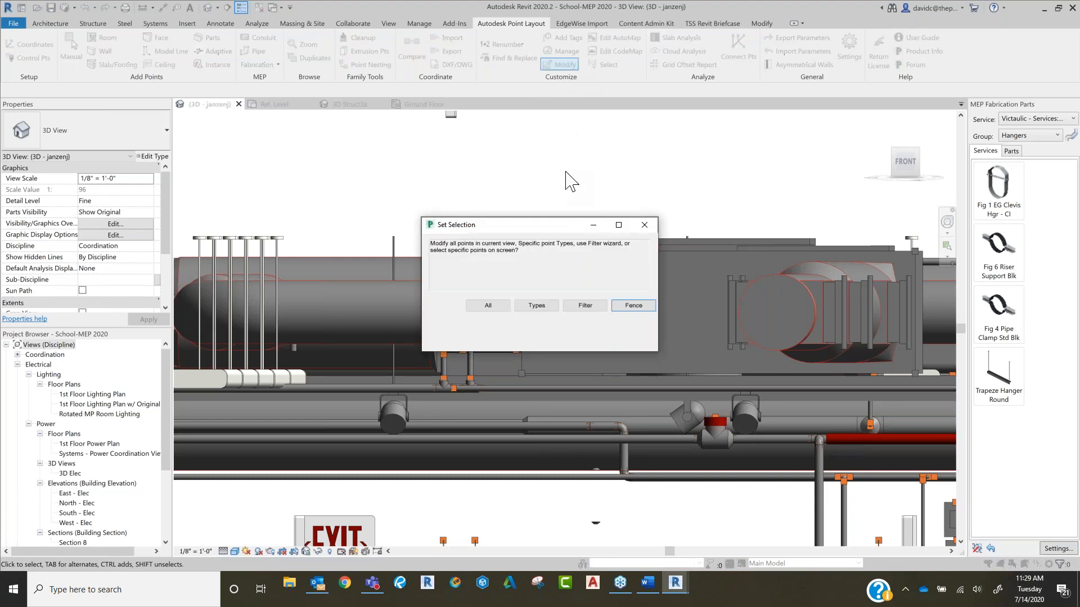
click(493, 306)
click(489, 305)
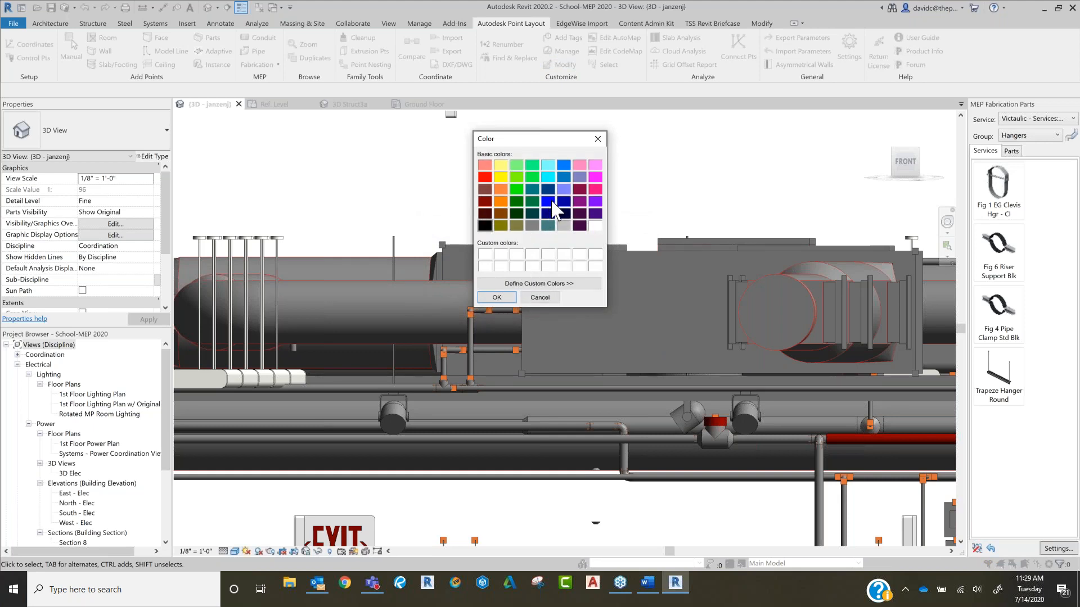
click(496, 297)
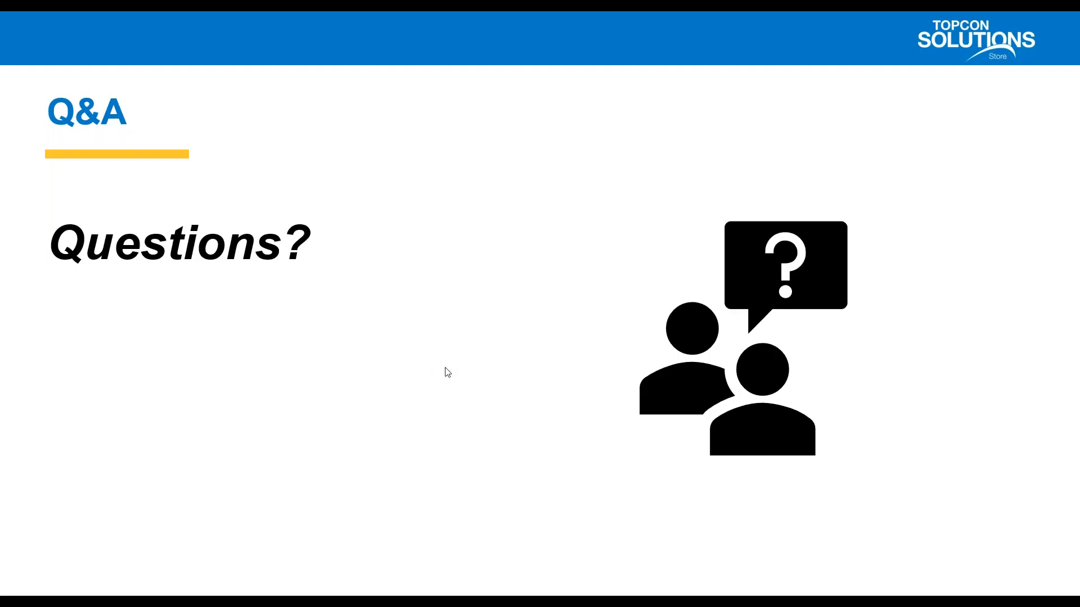
click(445, 369)
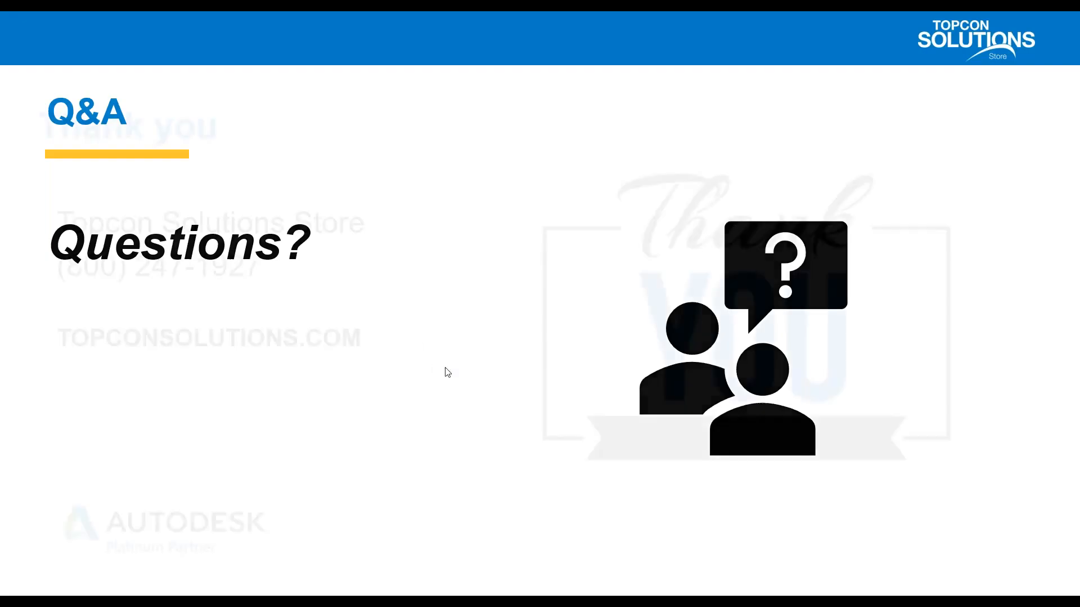